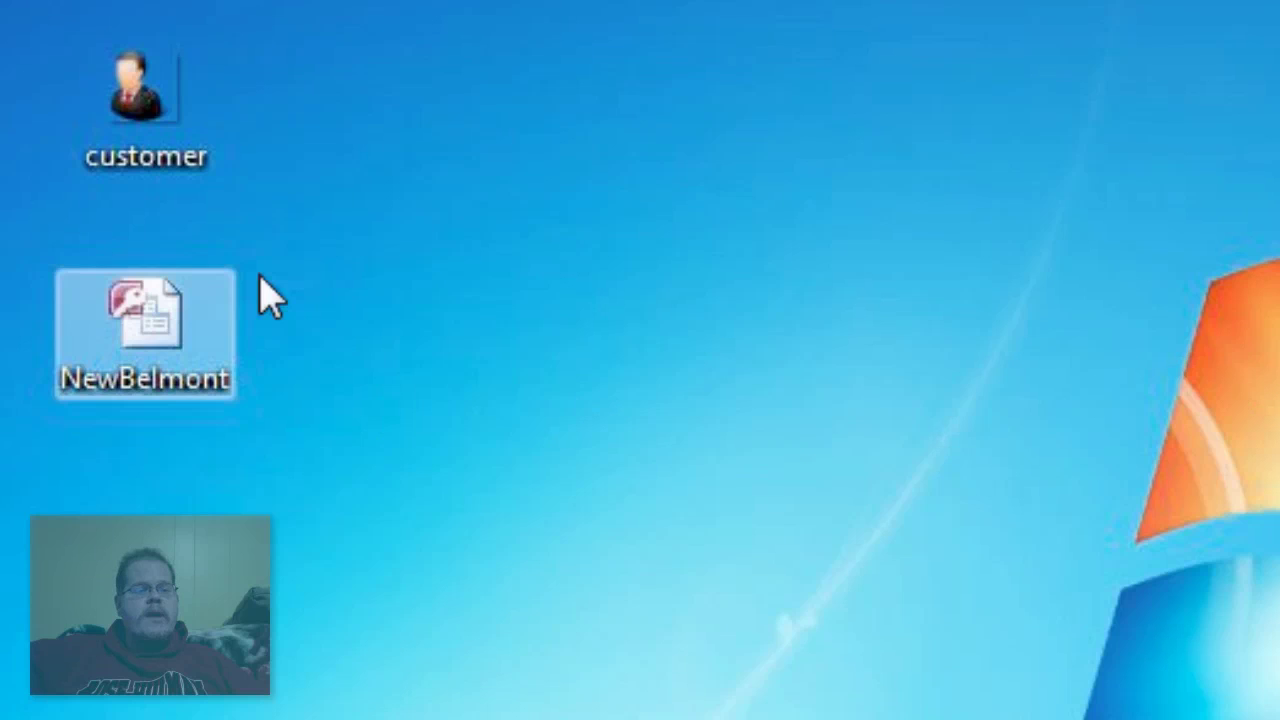
- Open the NewBelmont database and choose 'Enable this content' in the Security Warning options
double_click(165, 345)
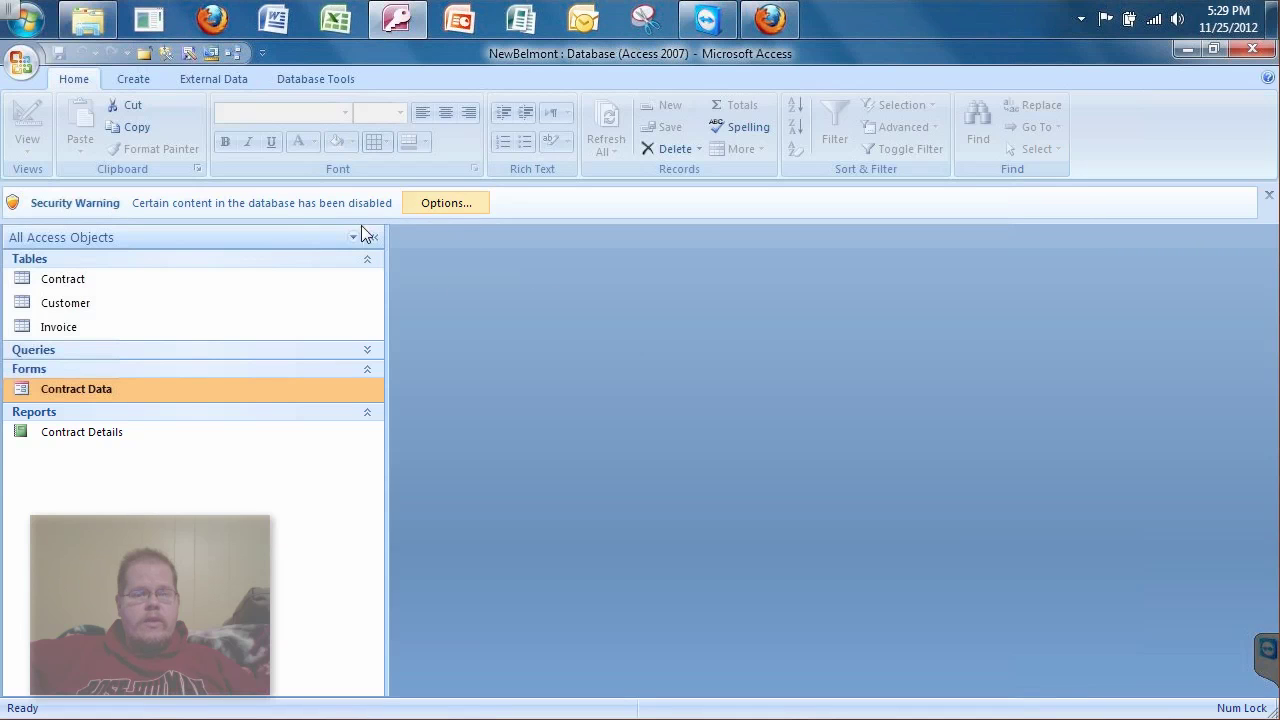
click(455, 205)
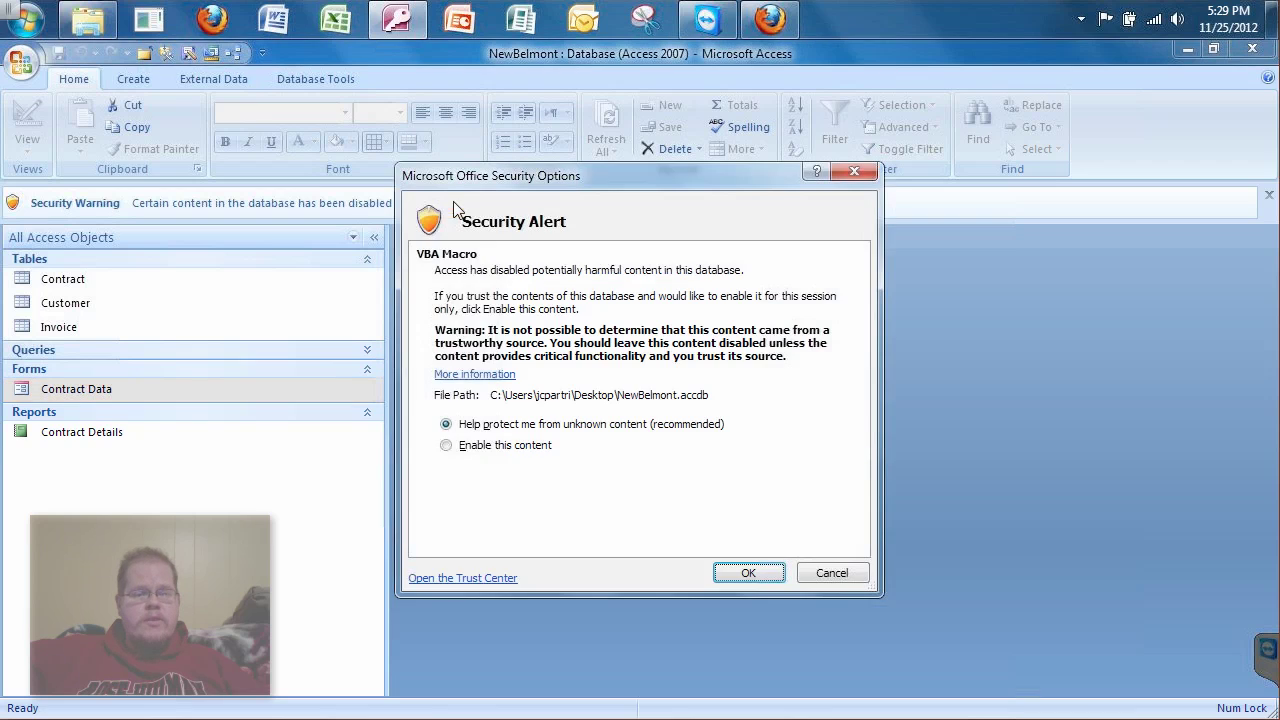
click(449, 446)
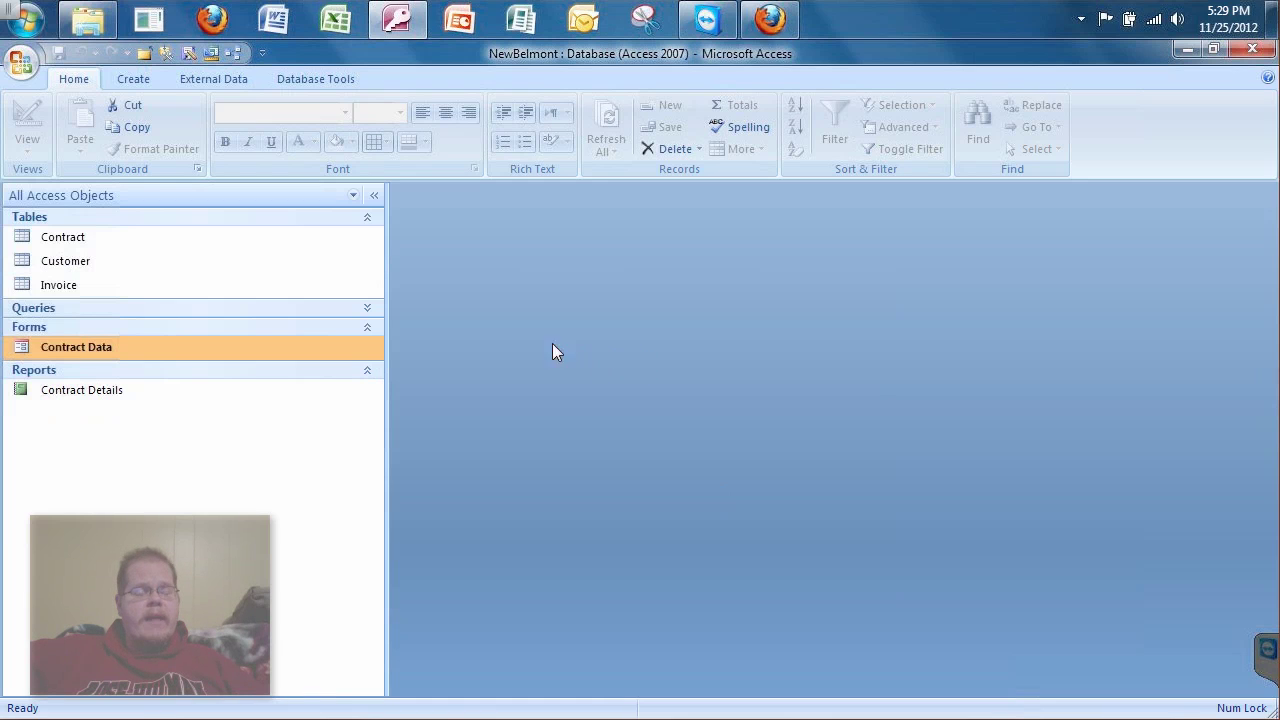
- Collapse the Tables and Queries groups in the navigation pane and select the Contract Data form
click(352, 195)
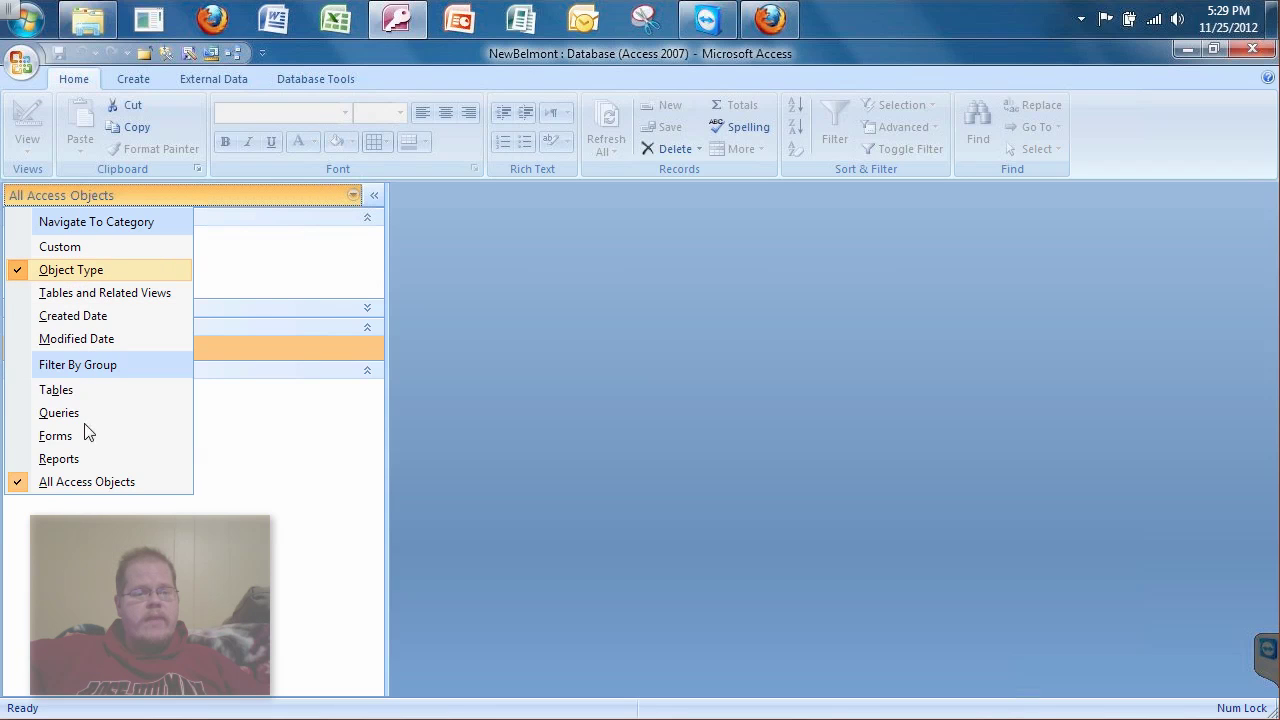
click(548, 266)
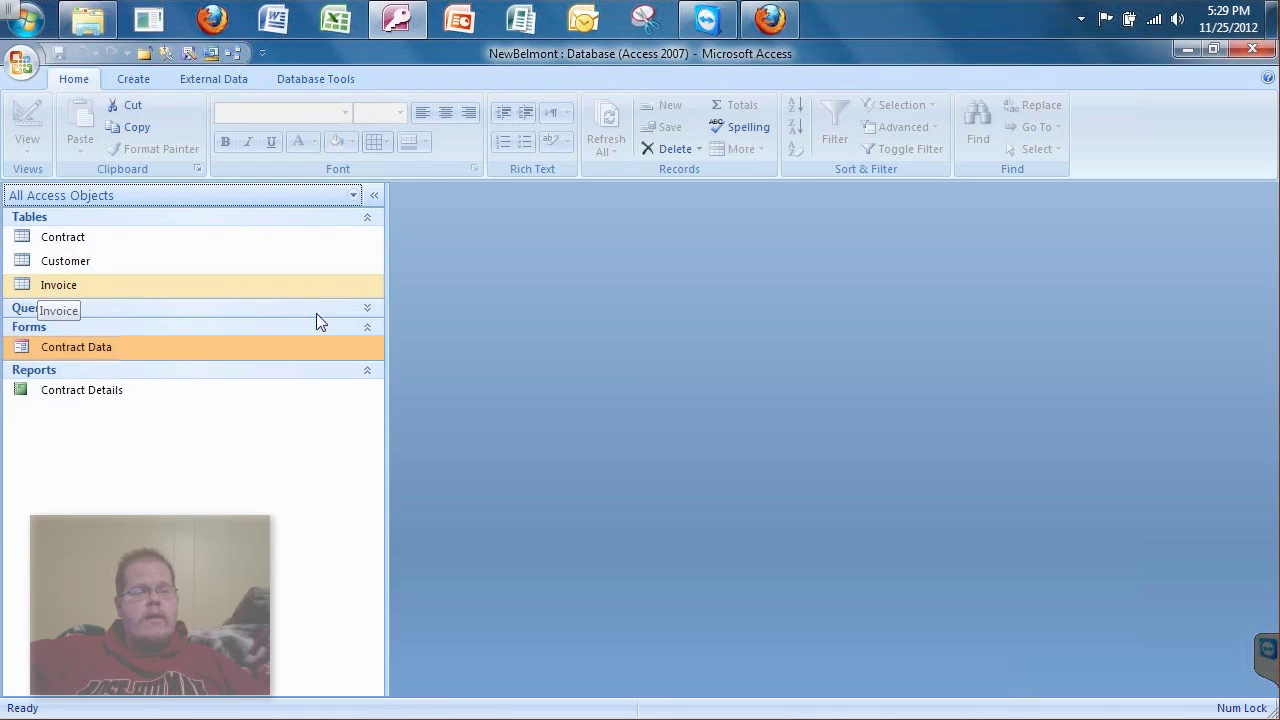
click(367, 310)
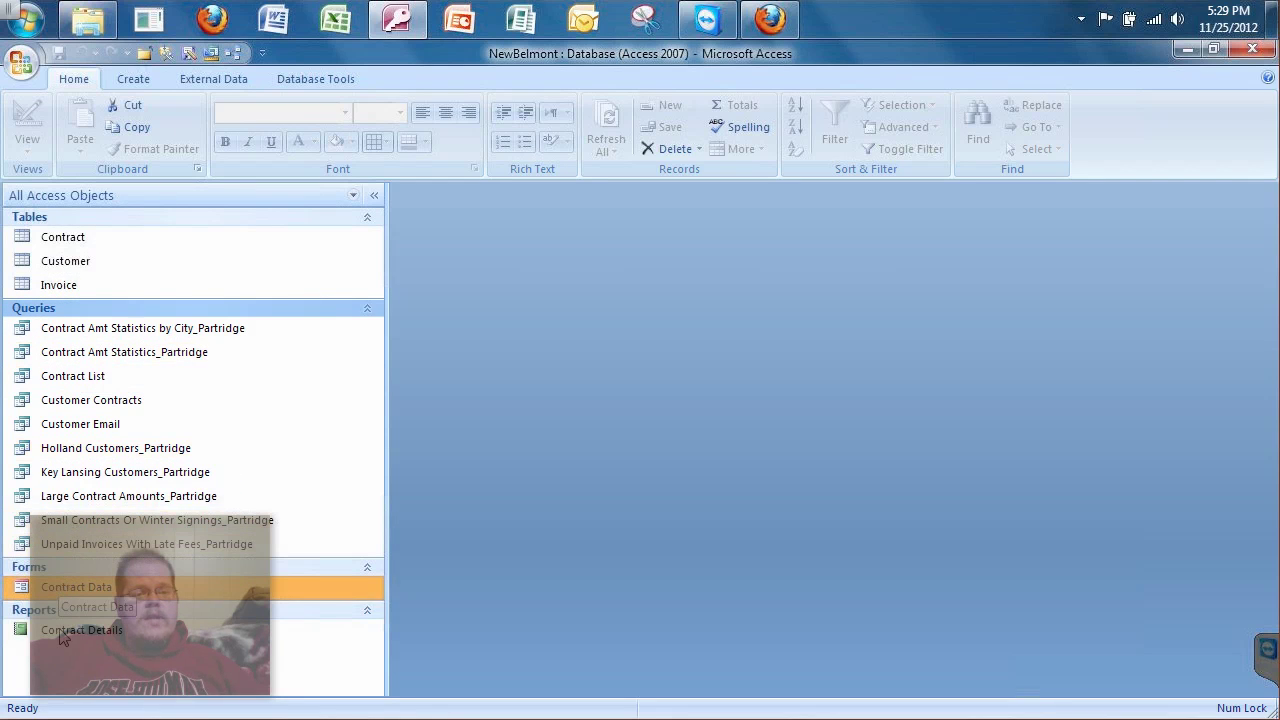
click(369, 217)
click(369, 237)
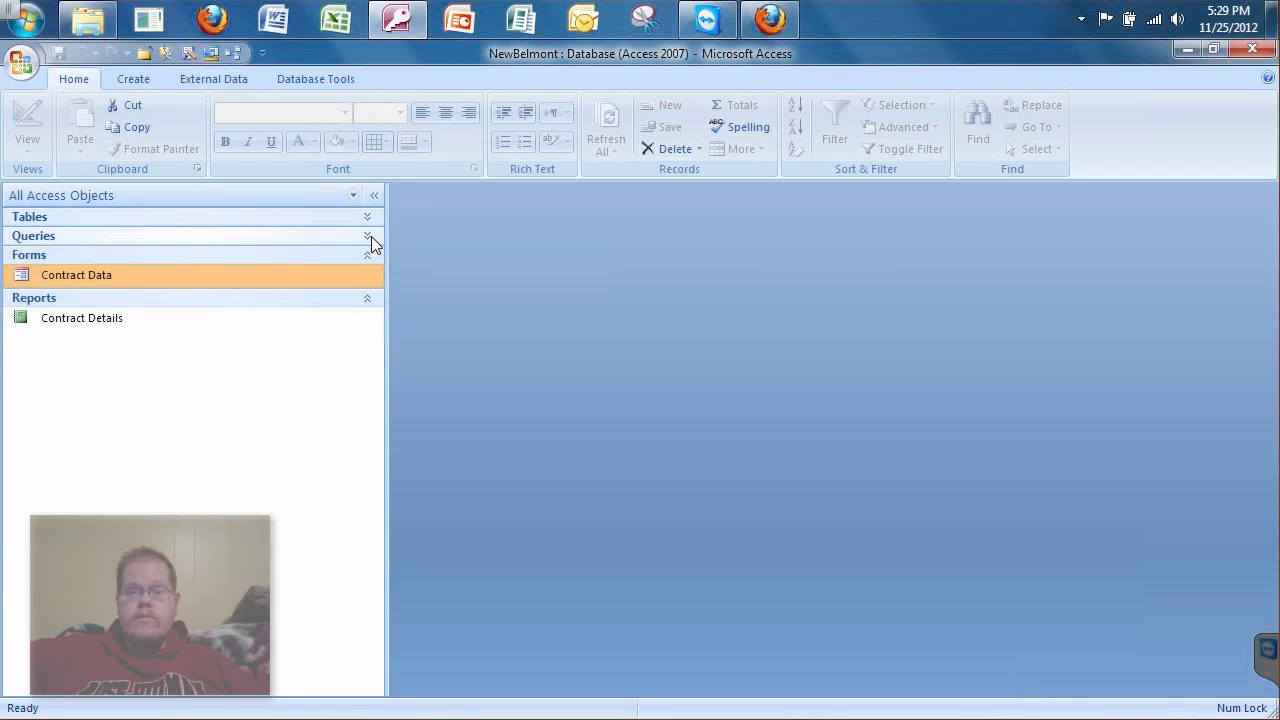
click(62, 277)
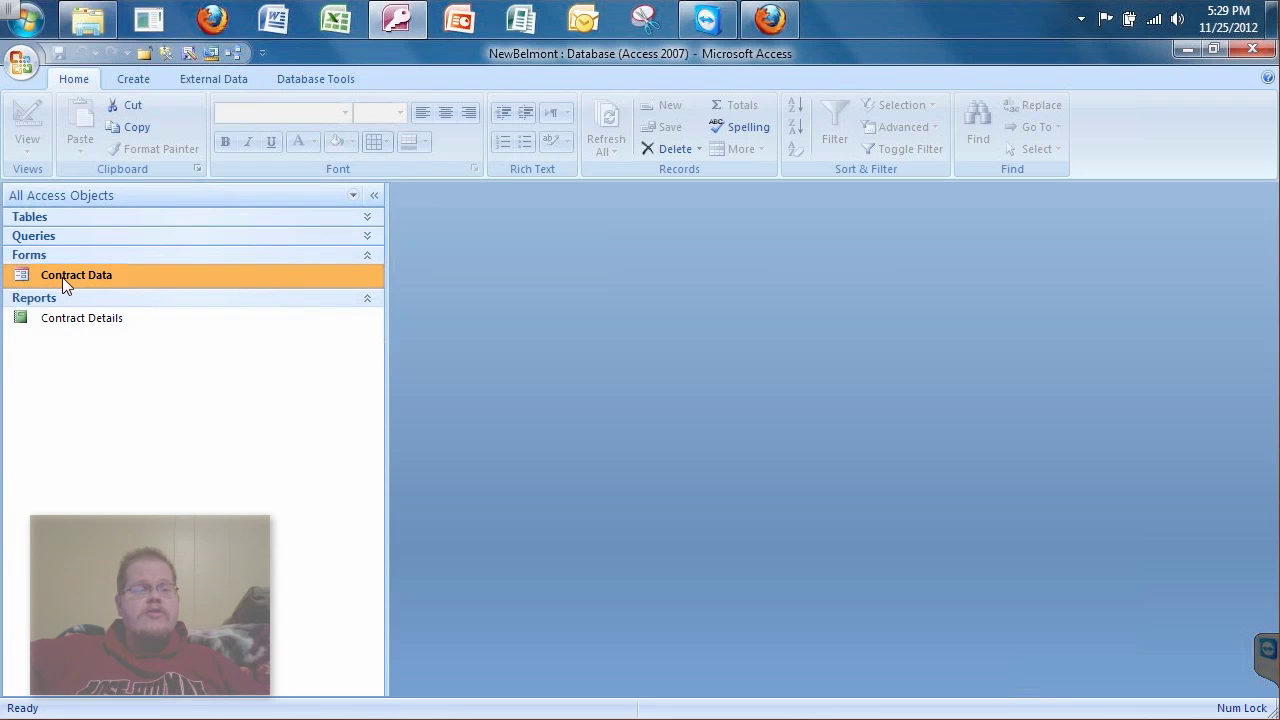
double_click(62, 277)
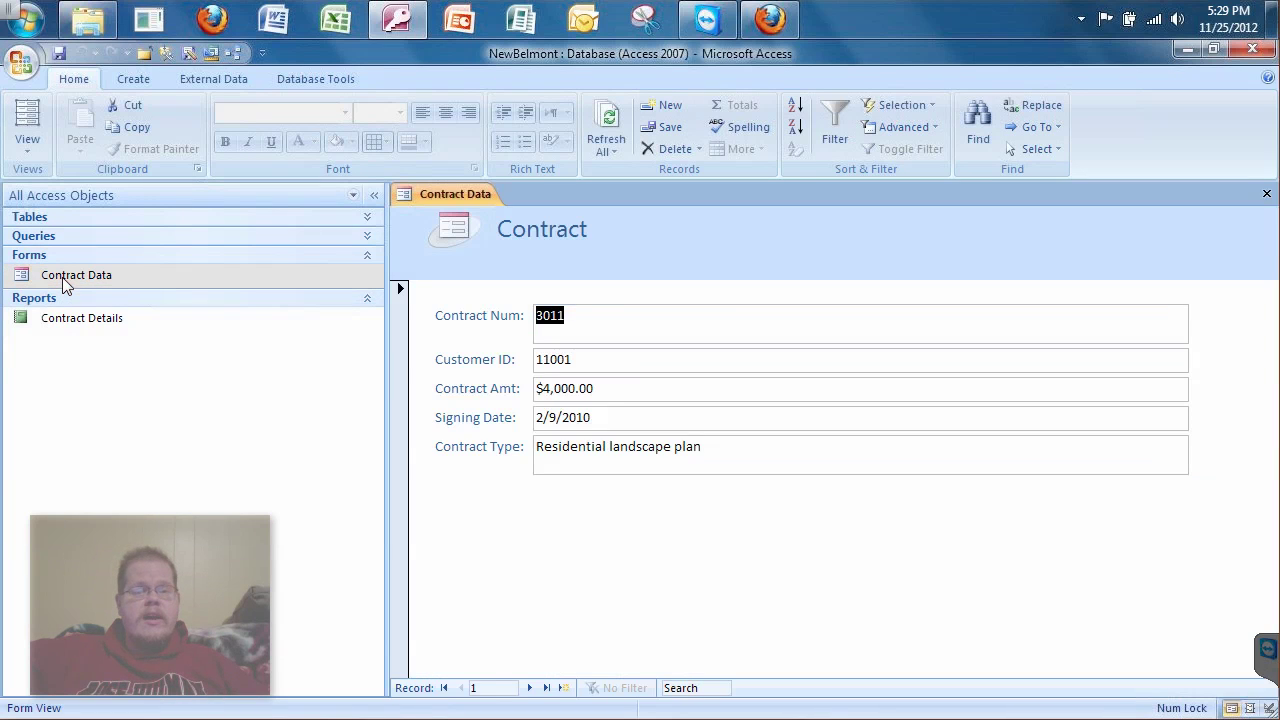
click(646, 366)
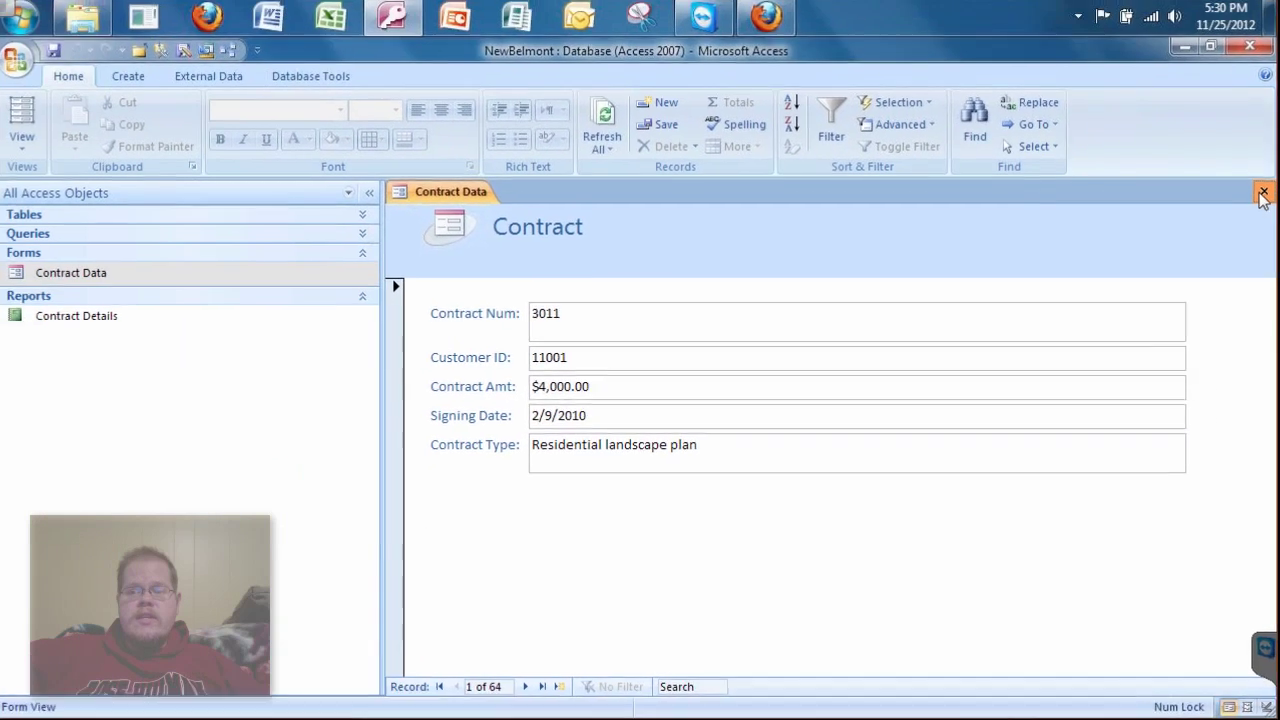
click(1279, 25)
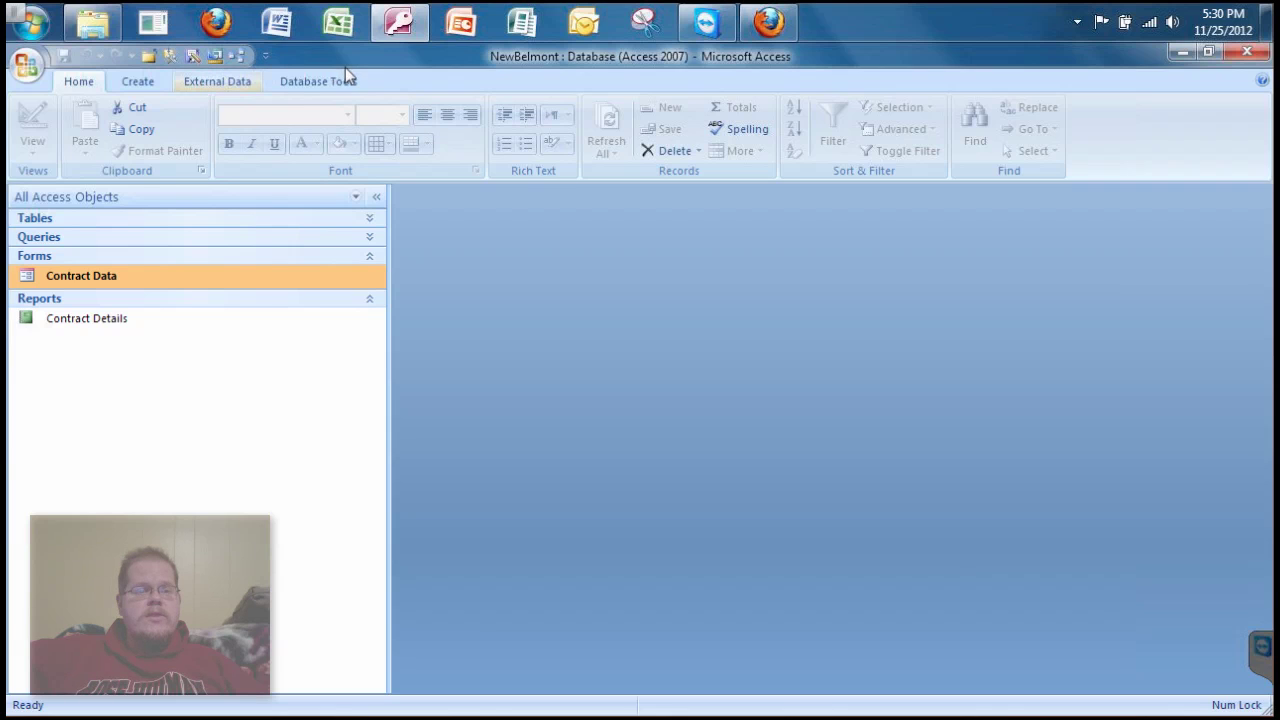
- Show the Relationships window from the Database Tools tab
scroll(330, 83, down, 2)
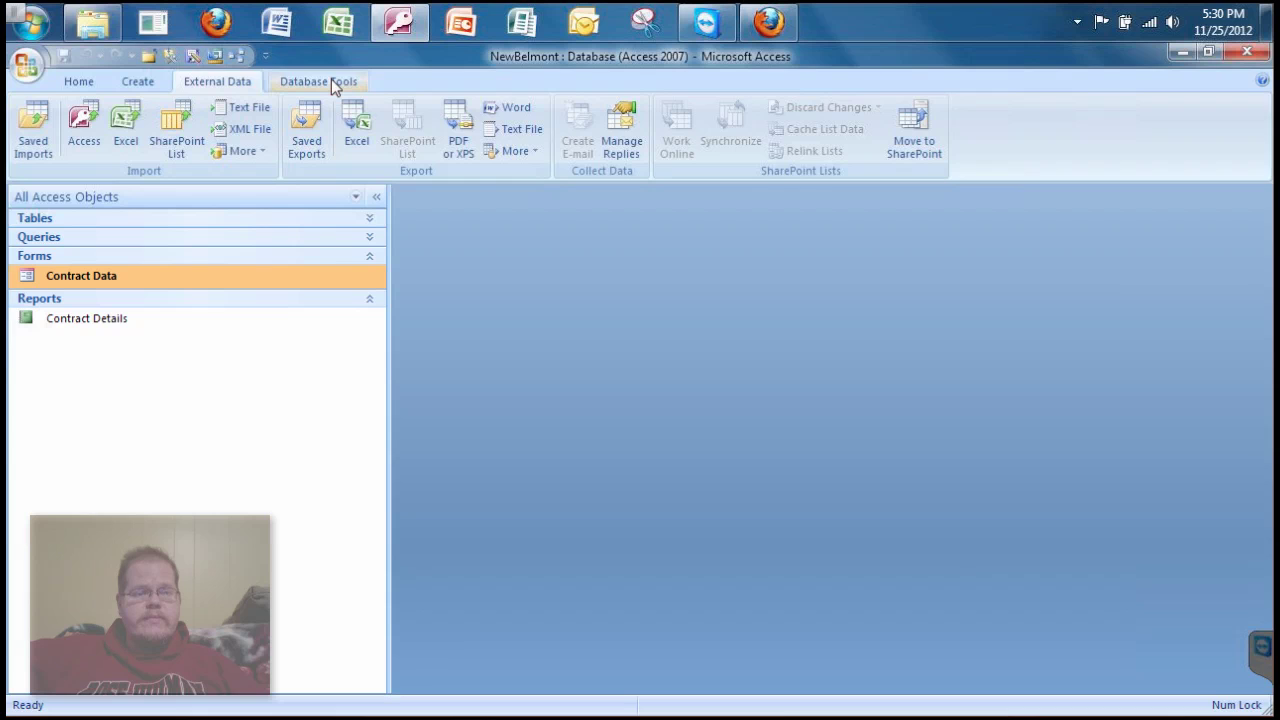
scroll(331, 79, down, 1)
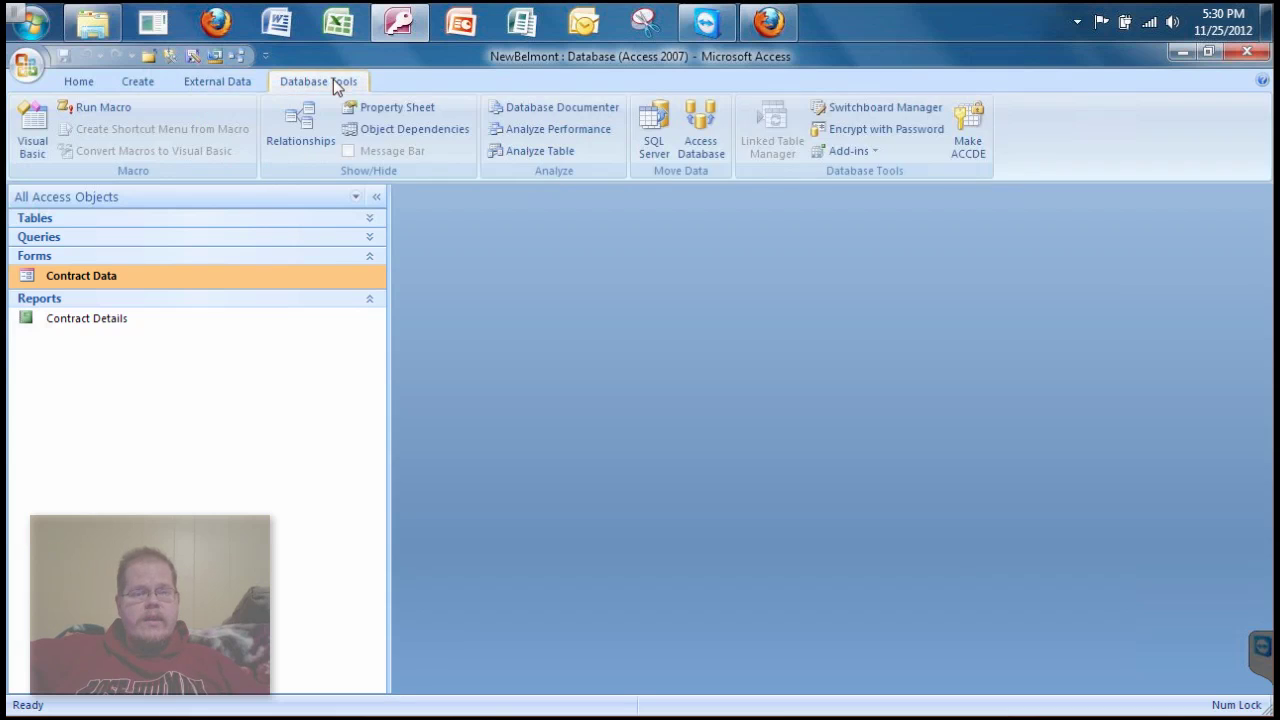
click(294, 128)
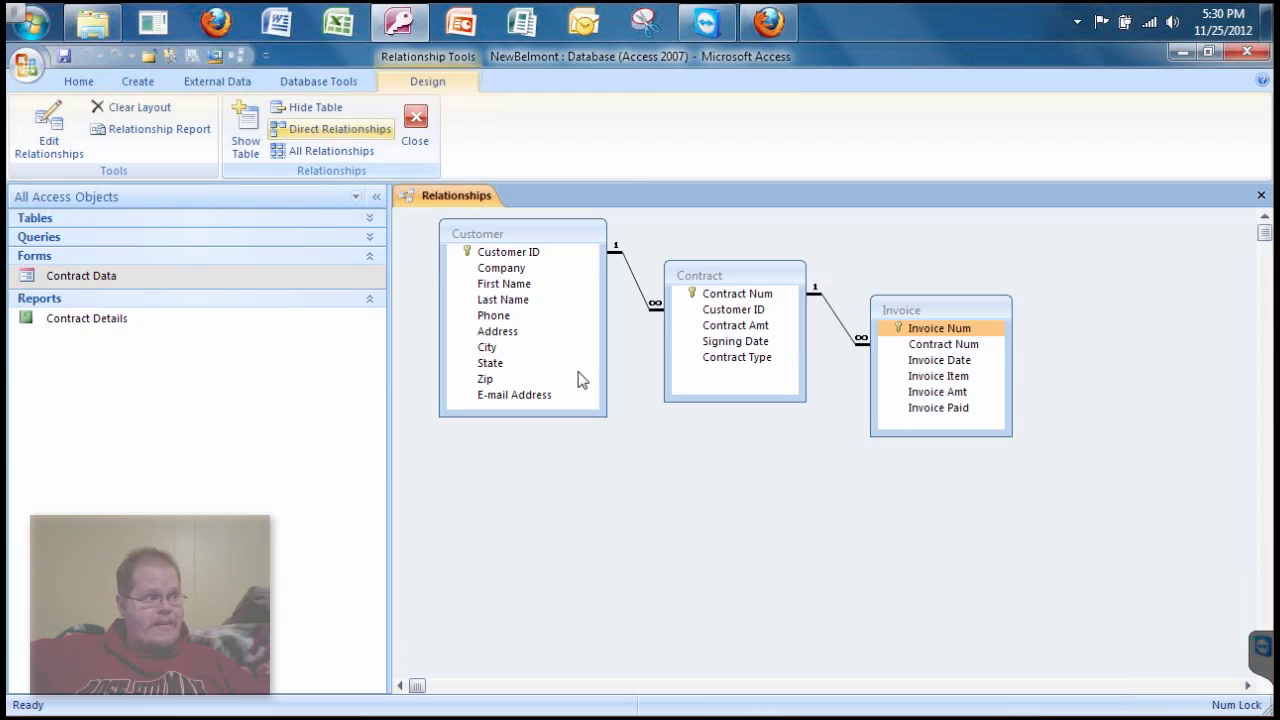
- Point out the Zip, Contract Type, Contract Num and Contract Amt fields in the diagram
click(582, 379)
click(733, 358)
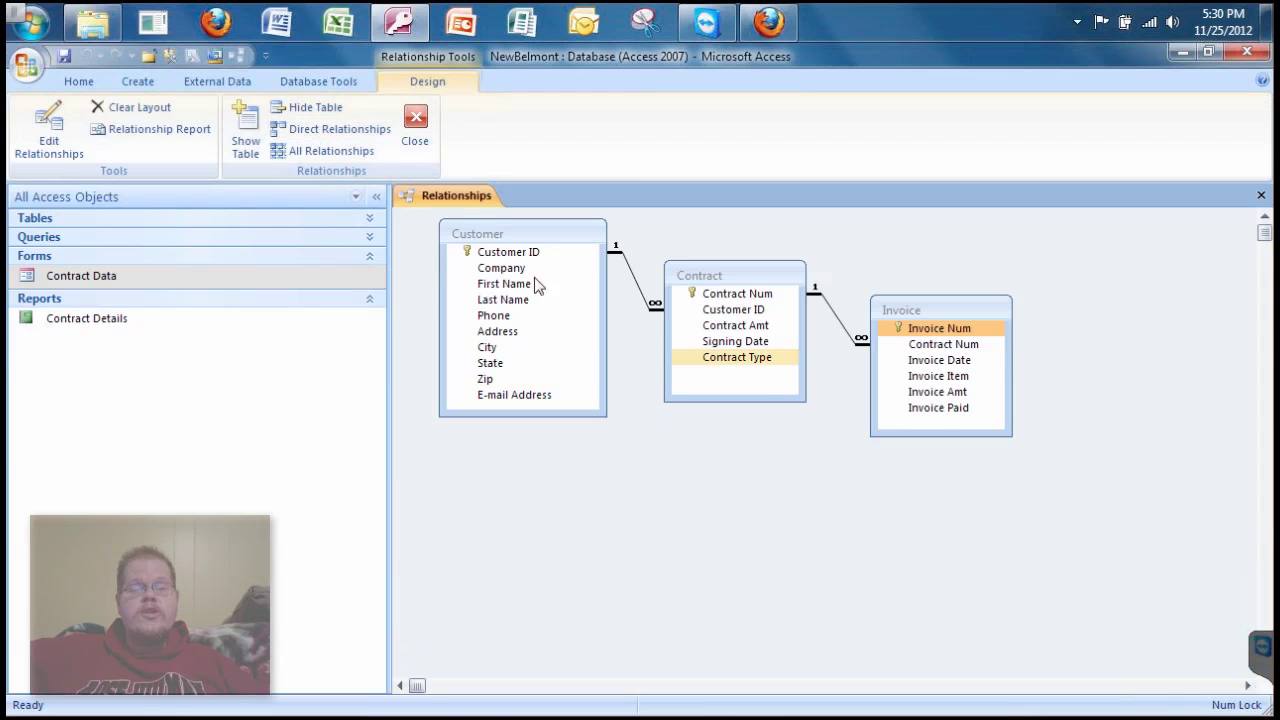
click(943, 344)
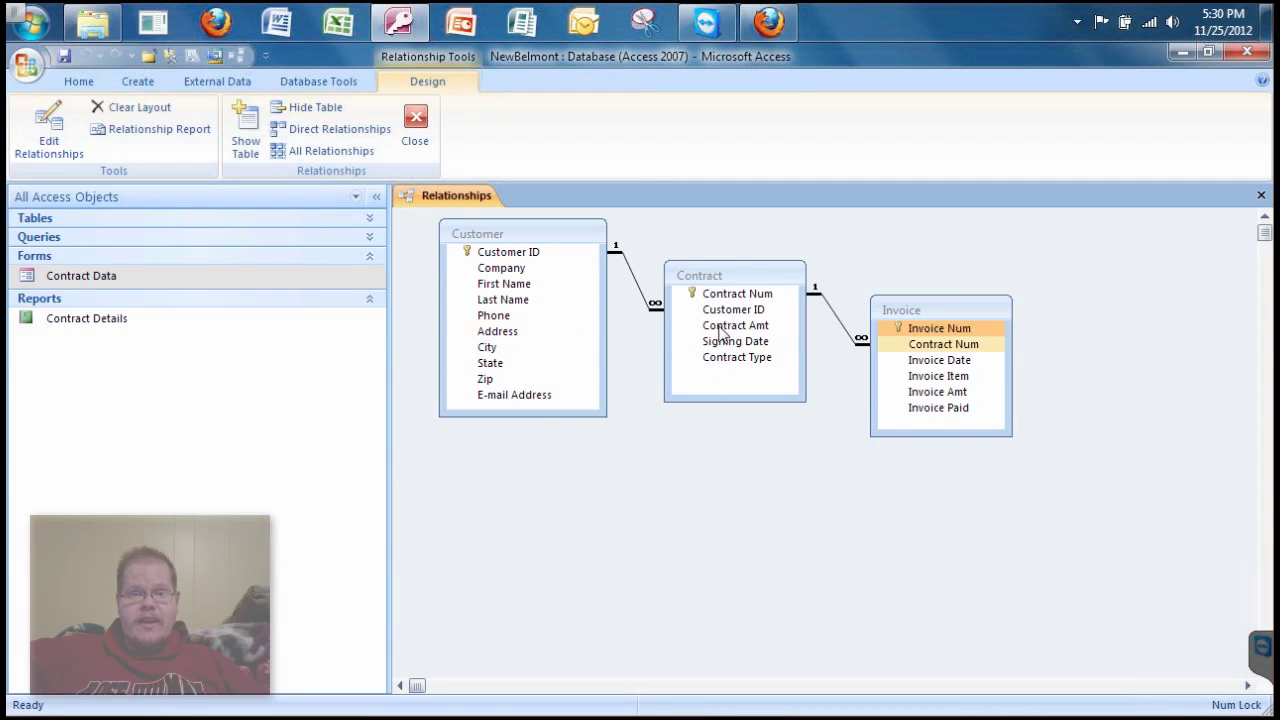
click(720, 333)
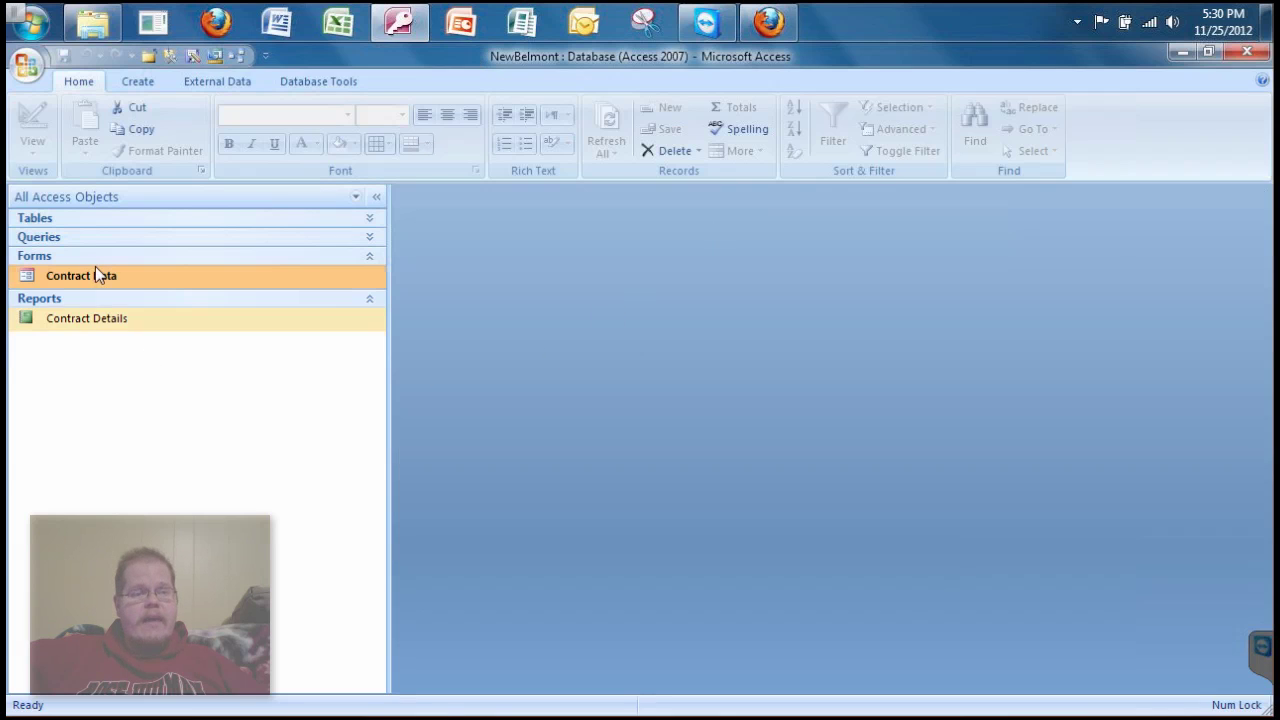
- Create a blank Form1 with Form Design from the Create tab
click(138, 81)
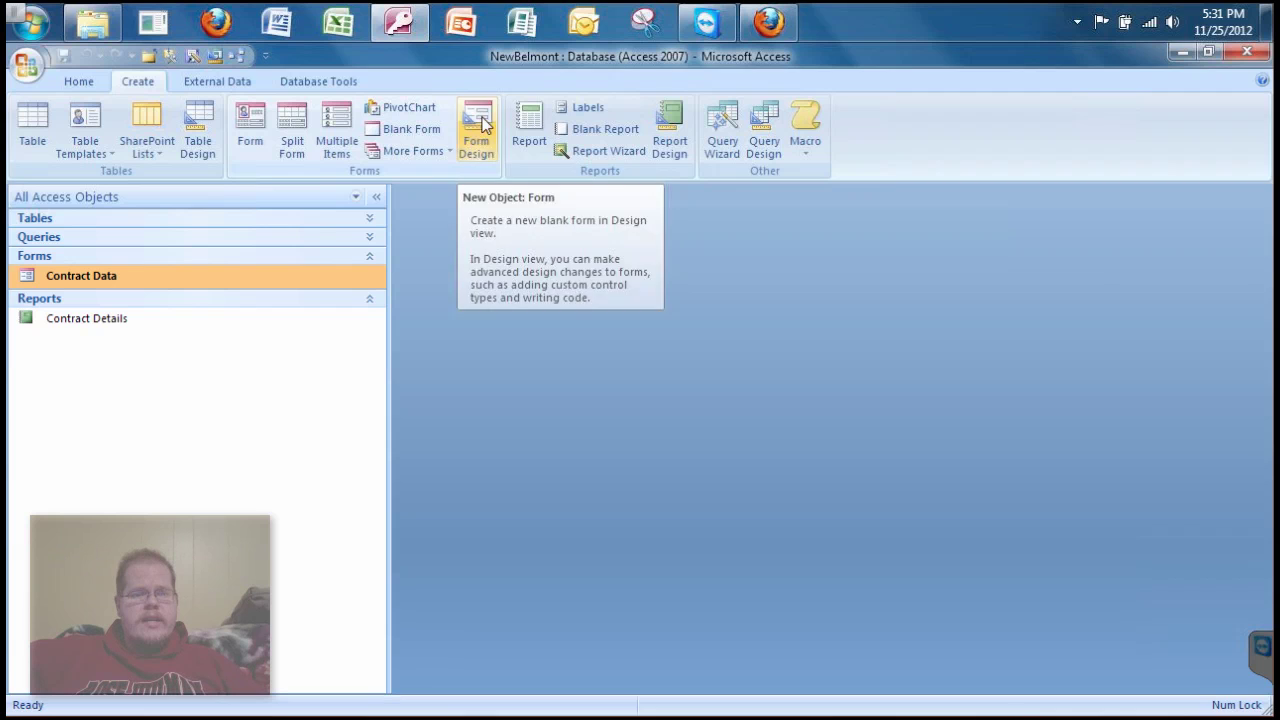
click(484, 122)
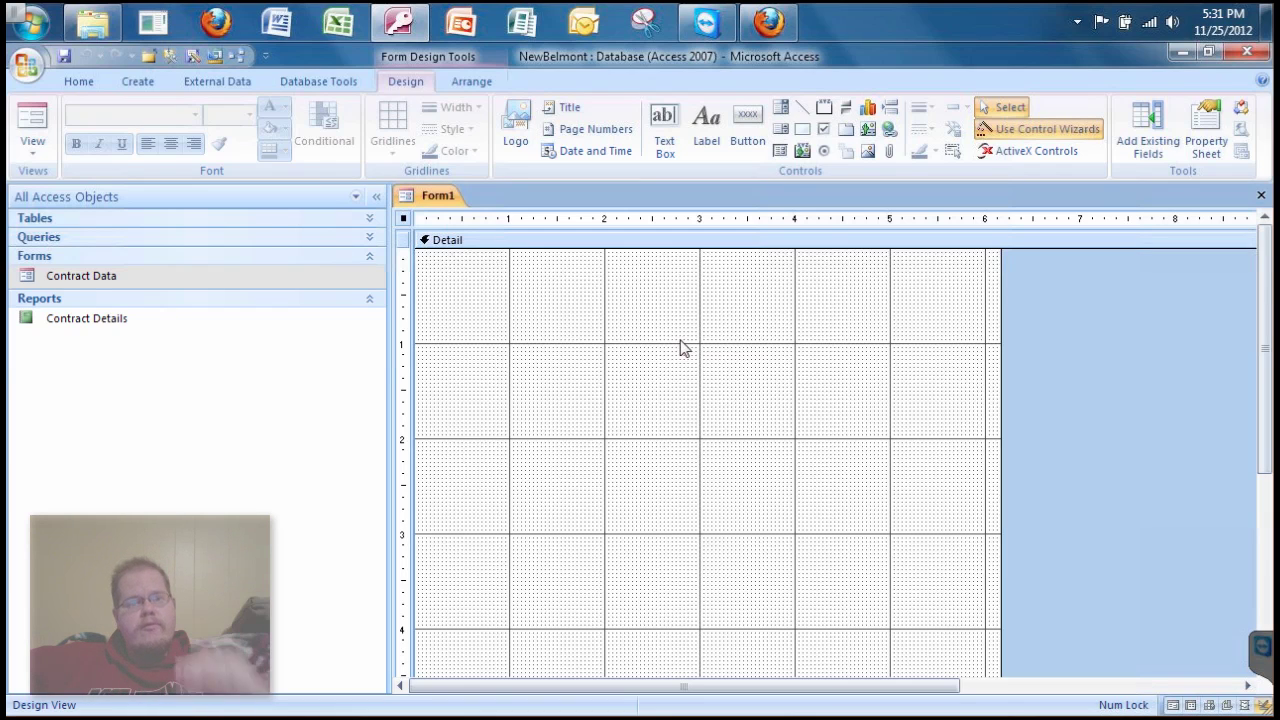
- Add Form Header/Footer from the Detail section's context menu and check the new footer
right_click(645, 284)
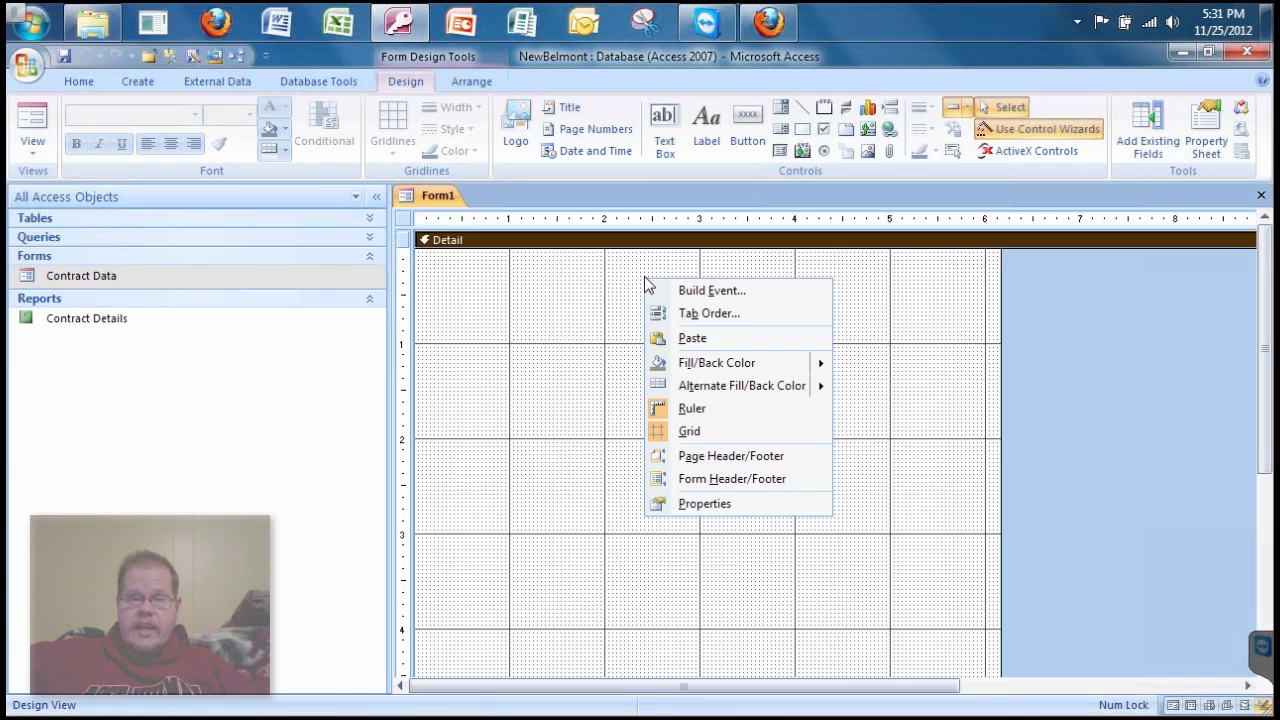
click(726, 484)
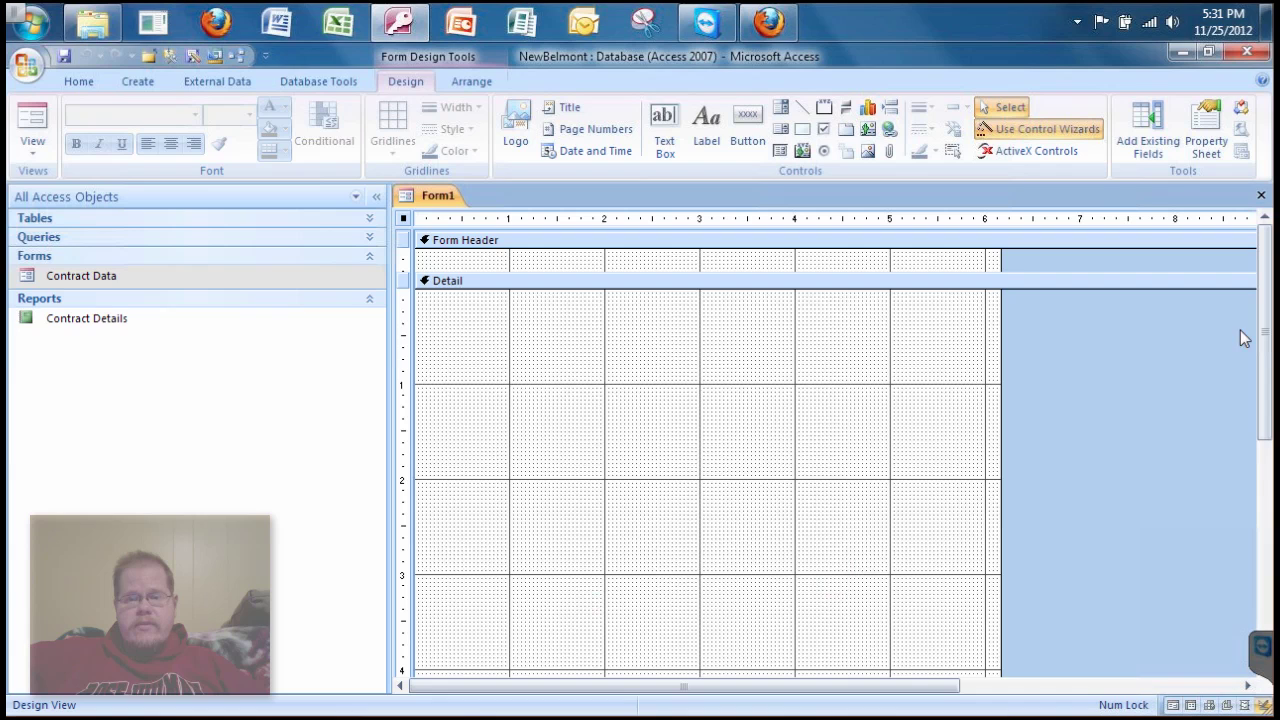
scroll(1259, 422, down, 2)
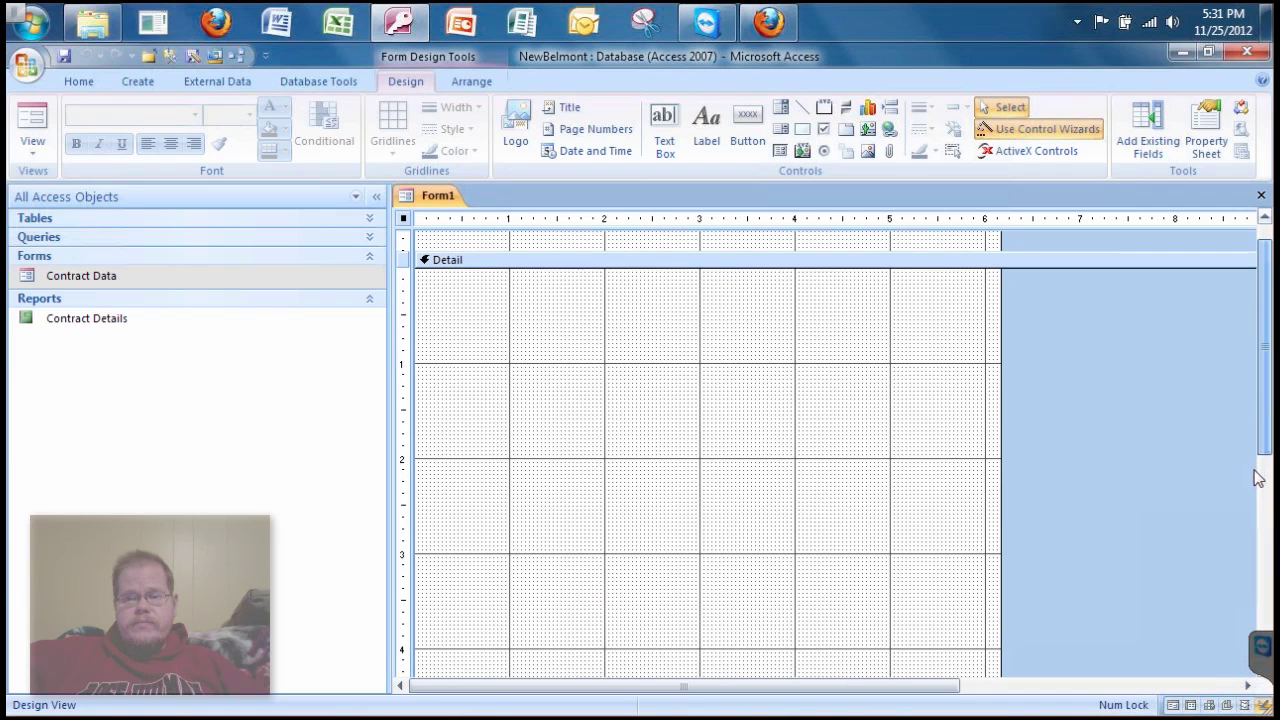
scroll(1254, 538, down, 5)
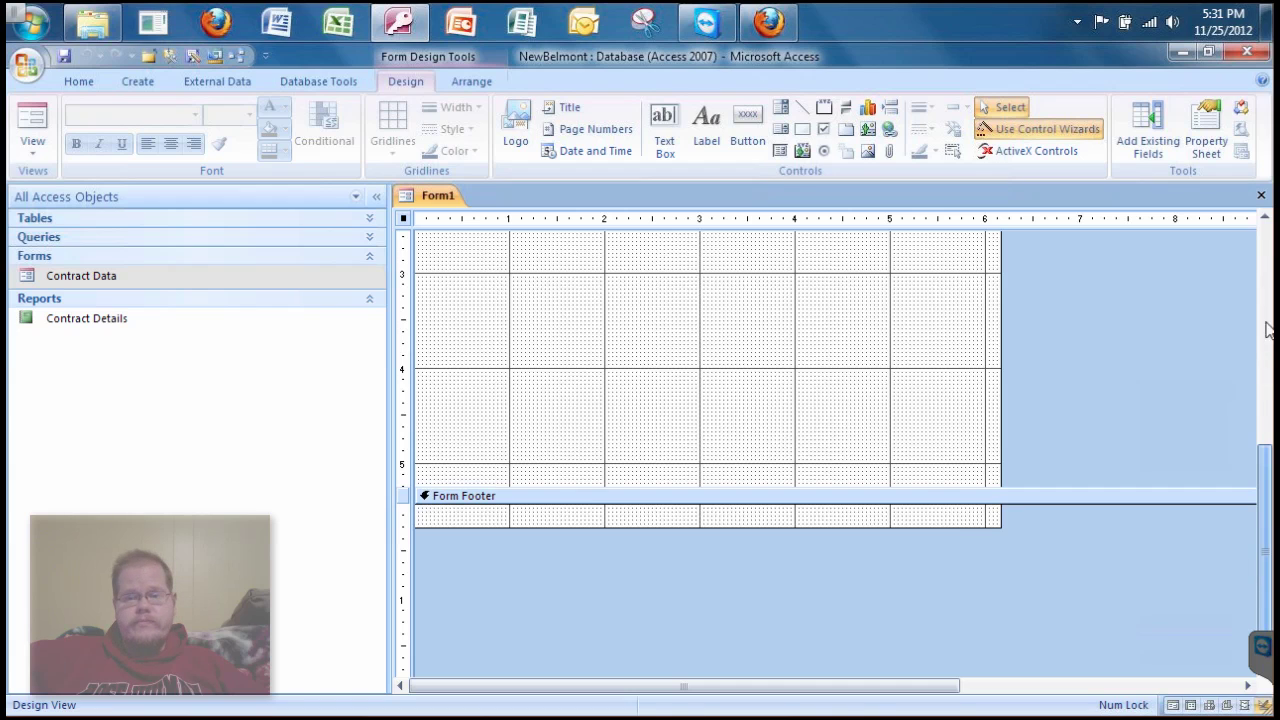
scroll(1263, 268, up, 2)
scroll(1263, 268, up, 5)
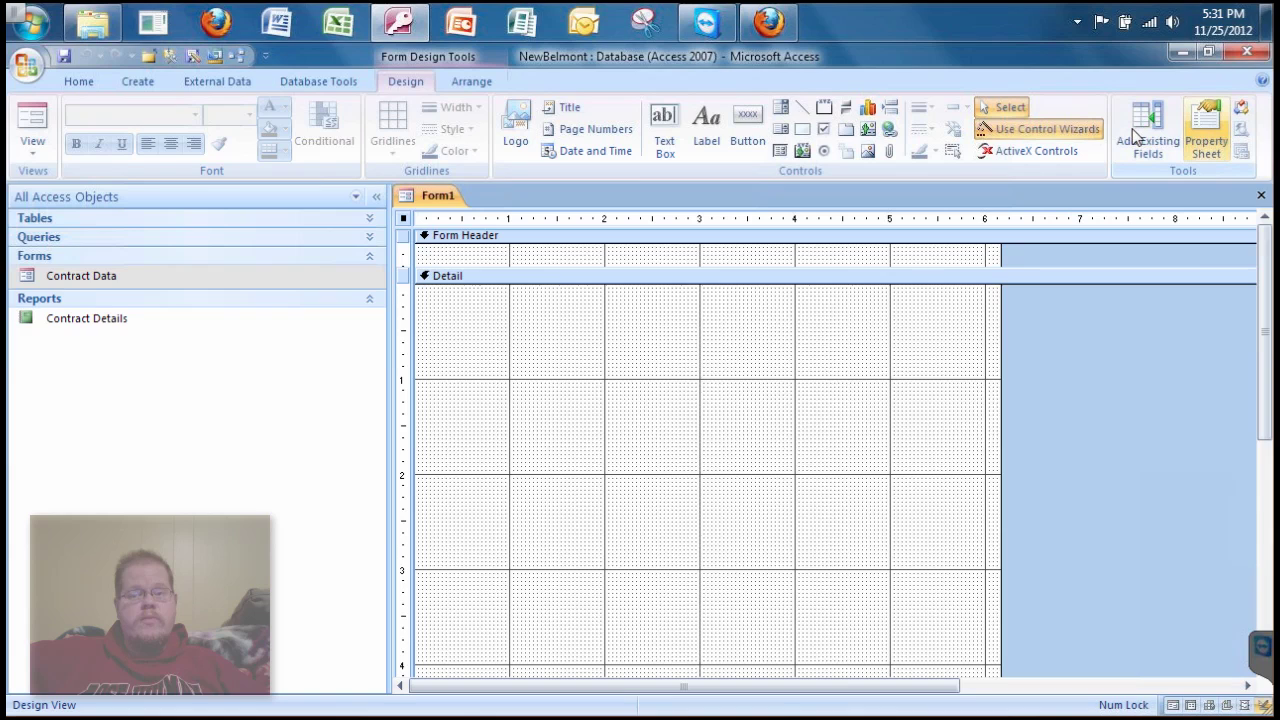
- In the Property Sheet, change the Form Header Height from 0.25 to 0.8 inches
click(1212, 128)
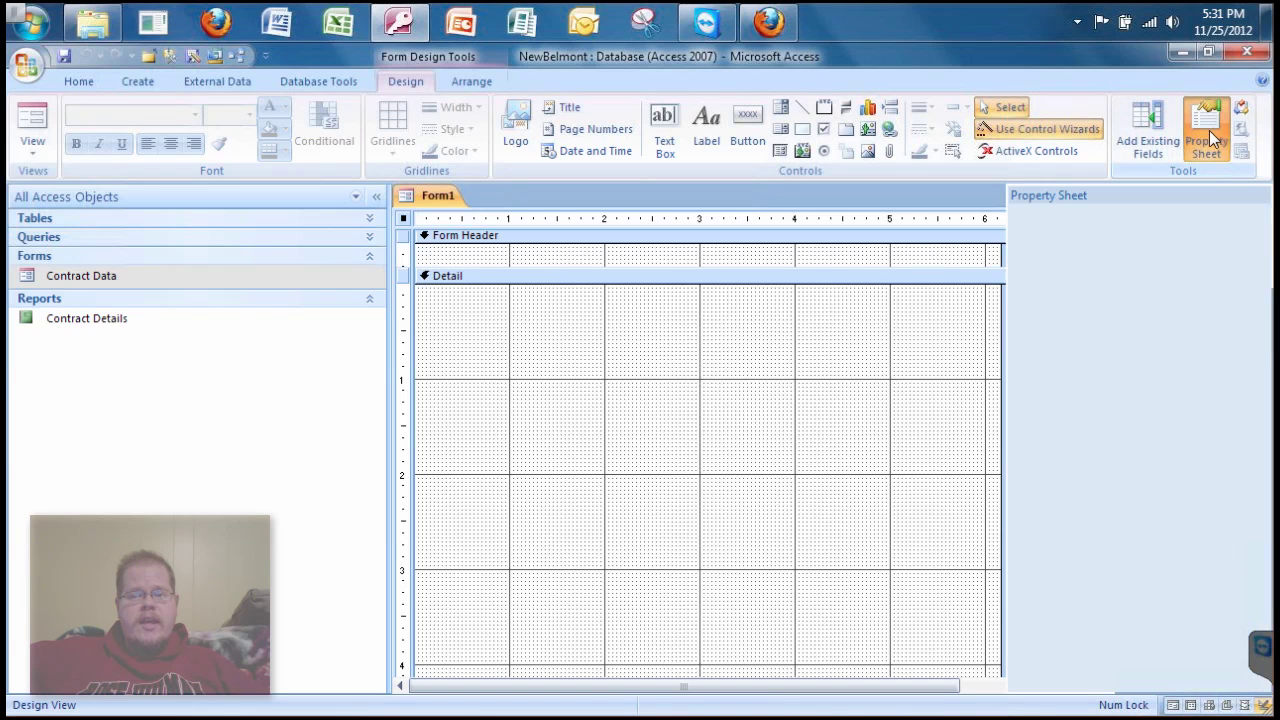
click(450, 257)
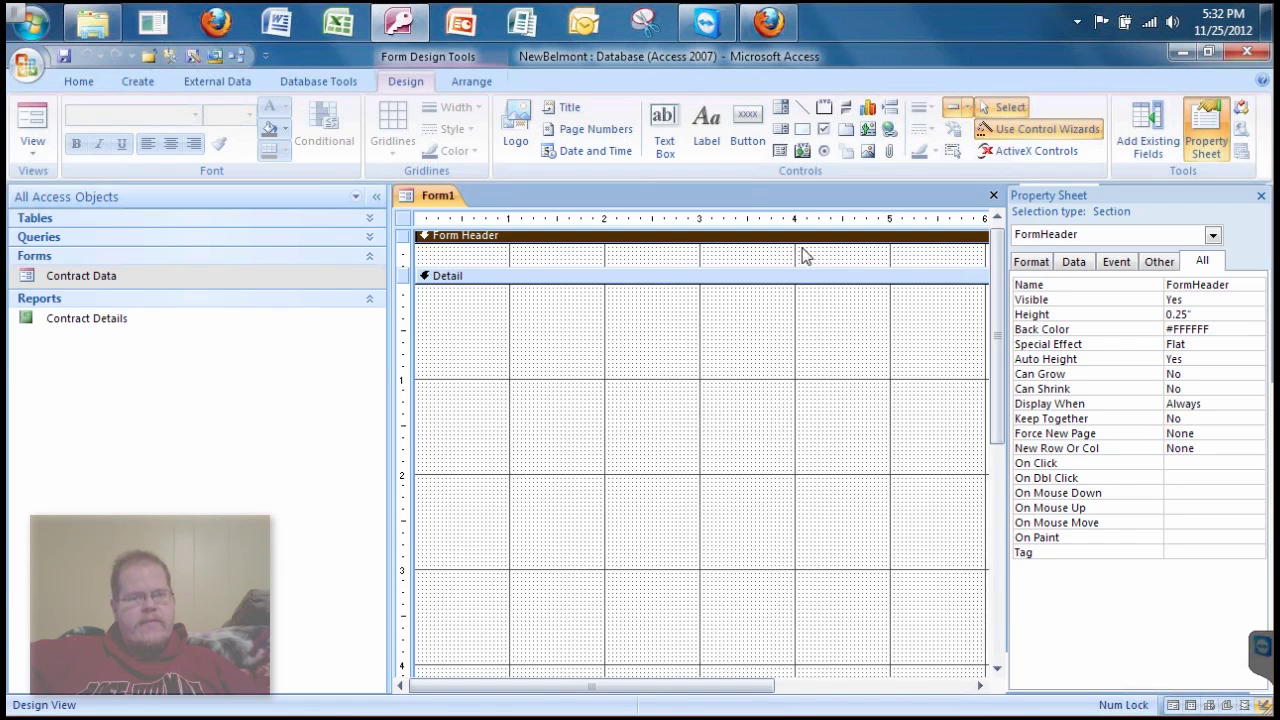
click(754, 376)
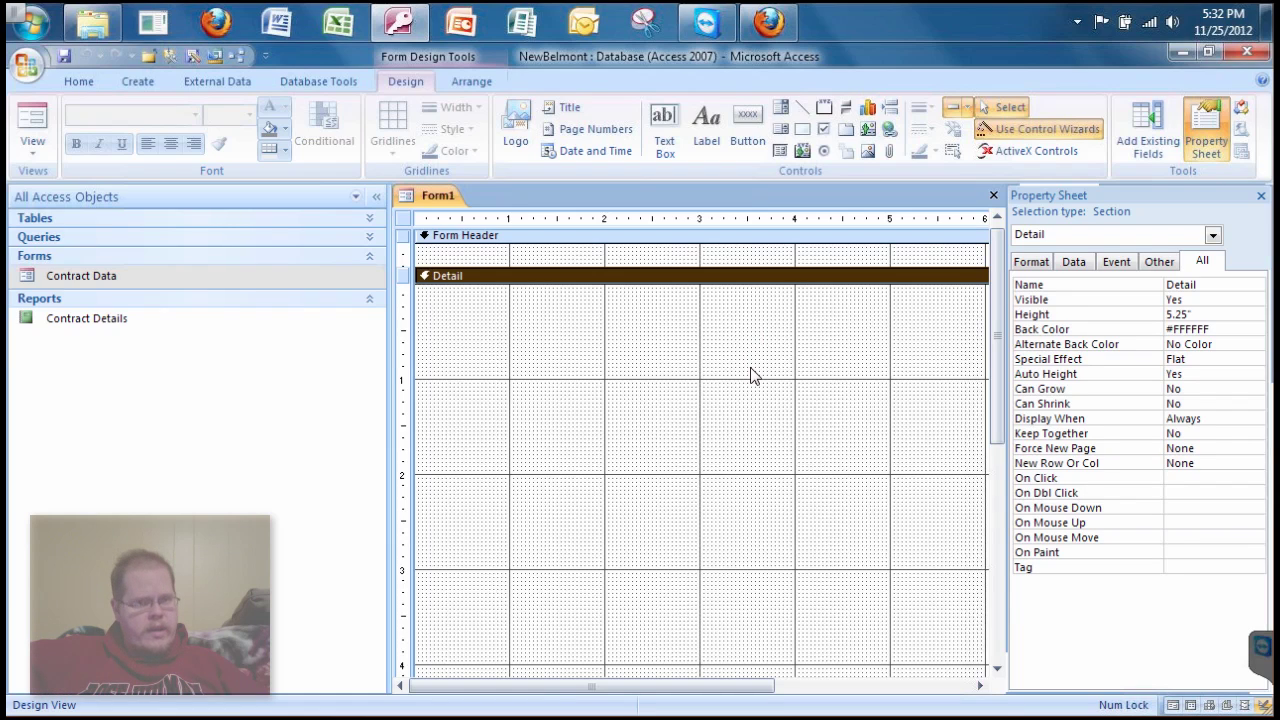
click(672, 262)
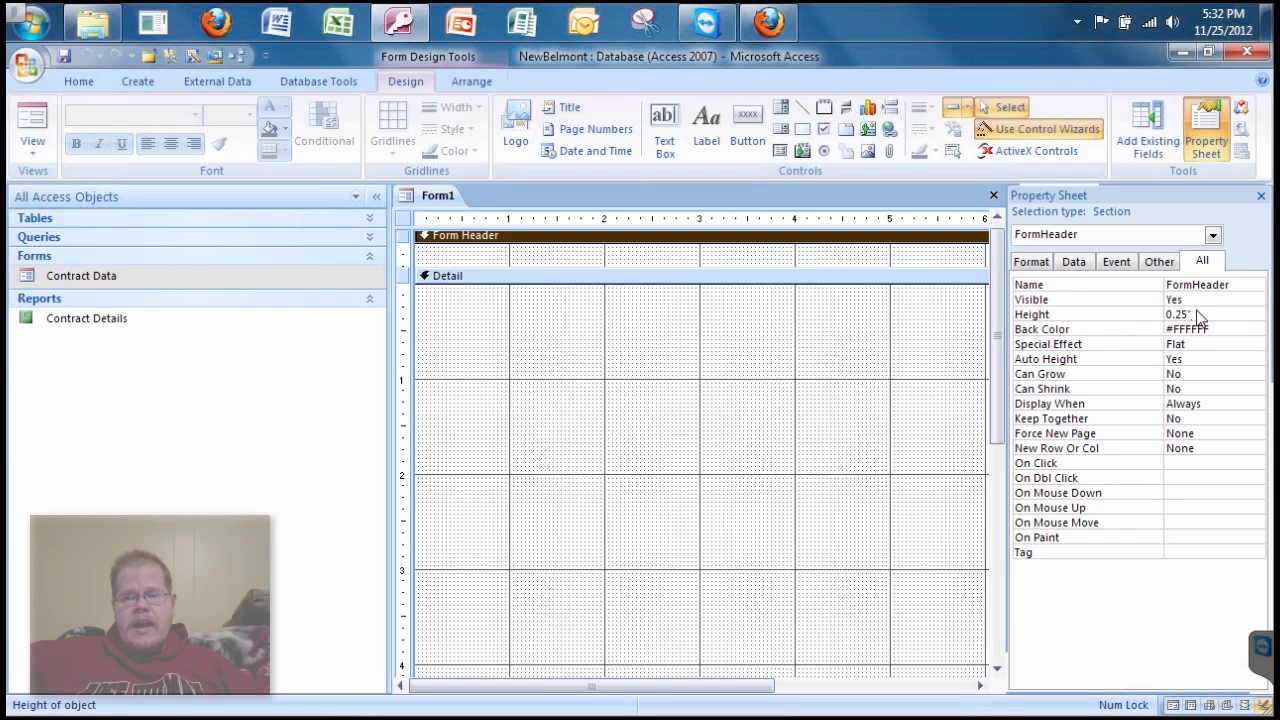
click(1152, 318)
text(0)
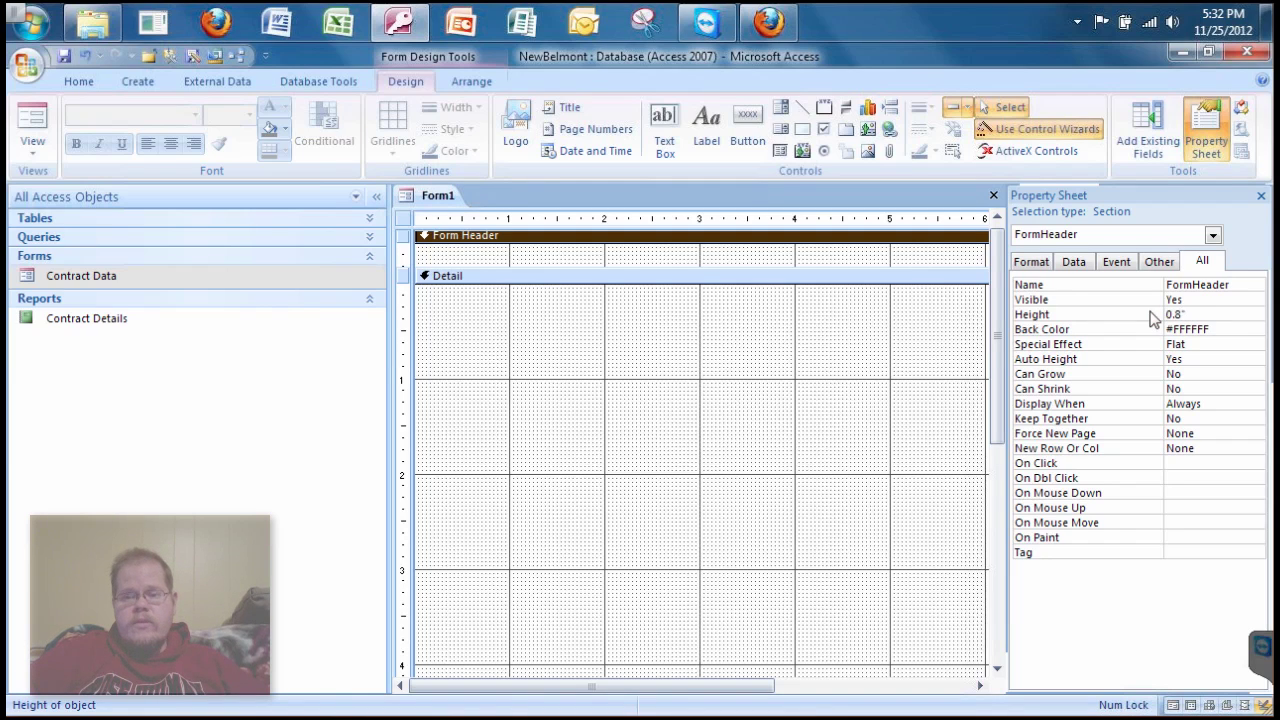
text(.8)
key(Return)
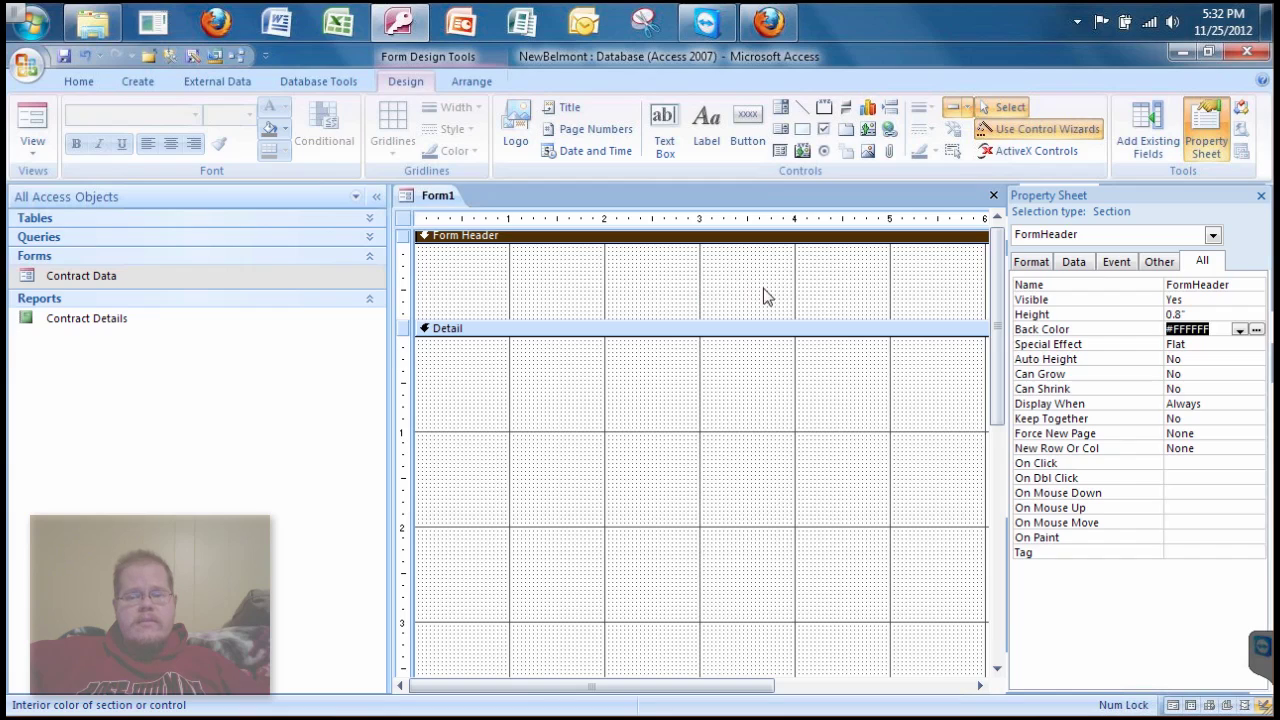
- Set the form header's Back Color to pinkish red #CF7B79 and close the Property Sheet
click(763, 296)
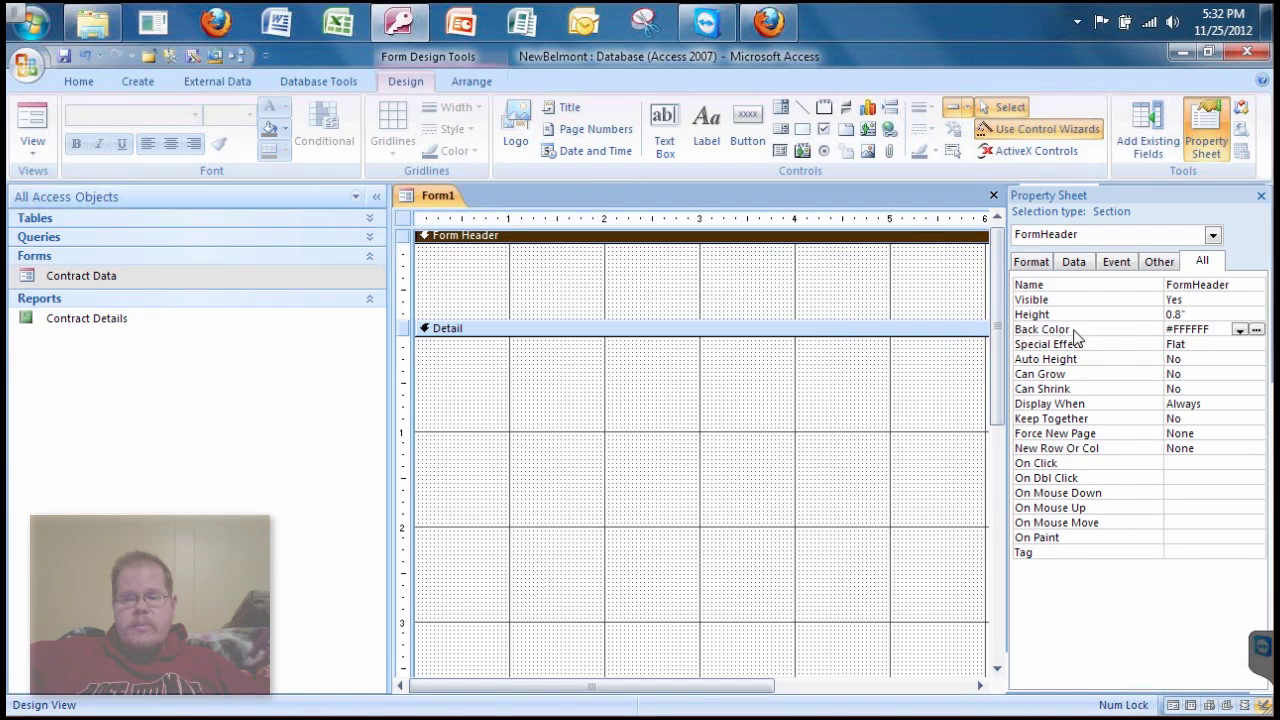
click(1256, 330)
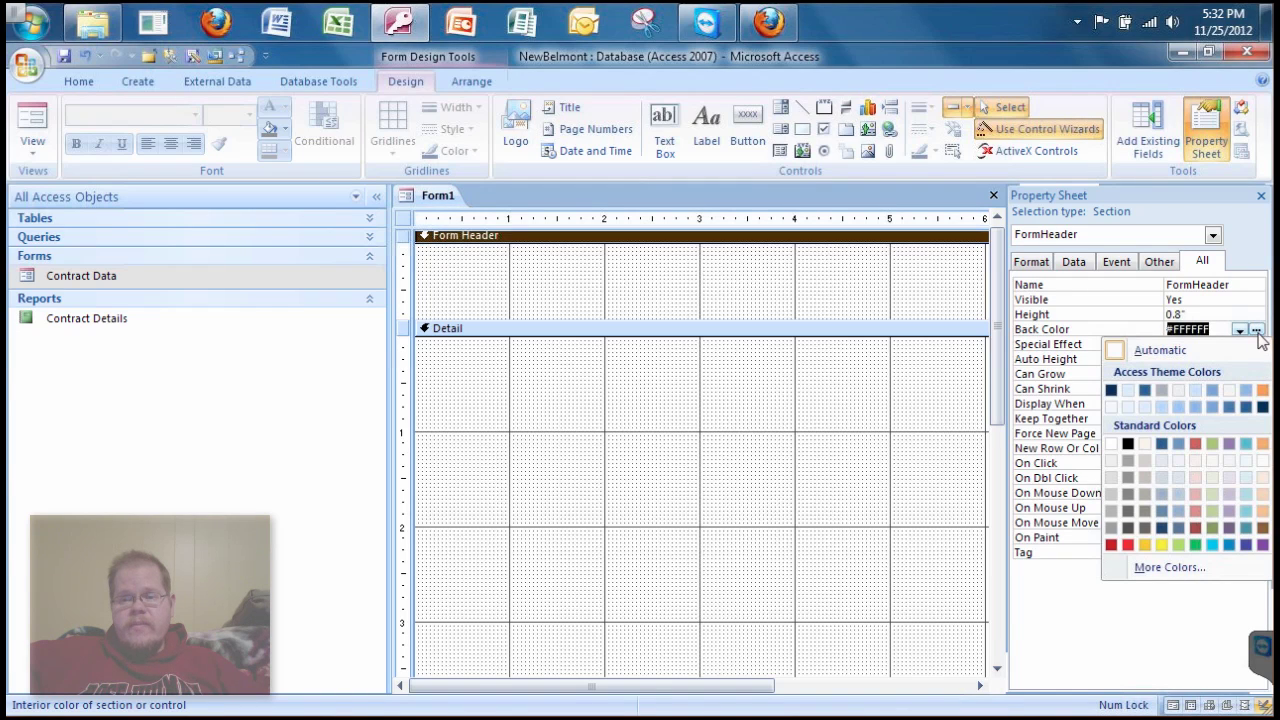
click(1194, 511)
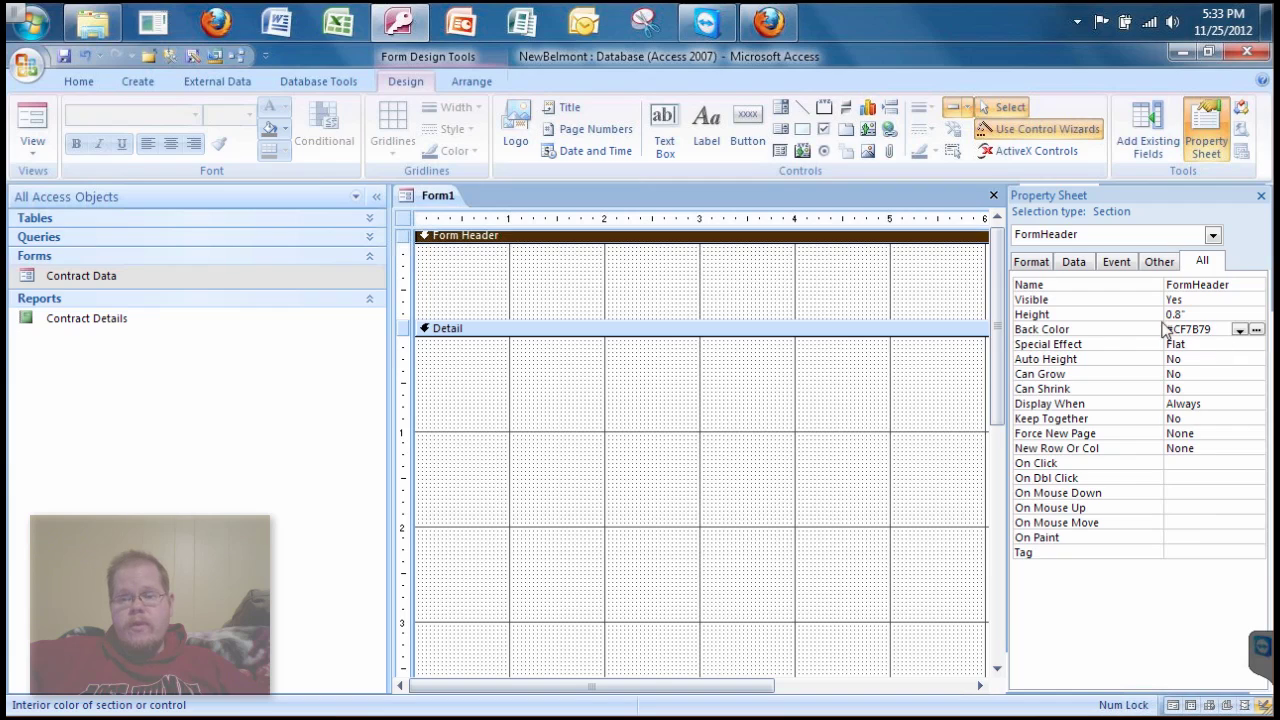
click(860, 308)
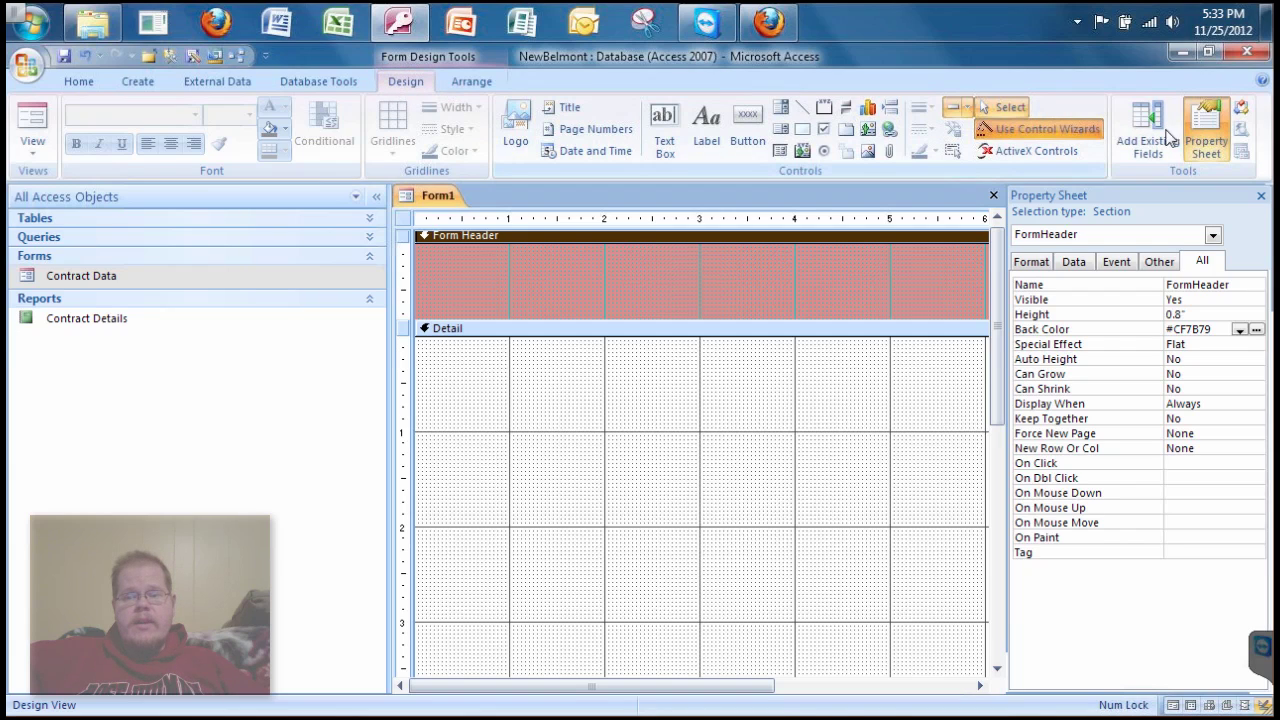
click(1201, 128)
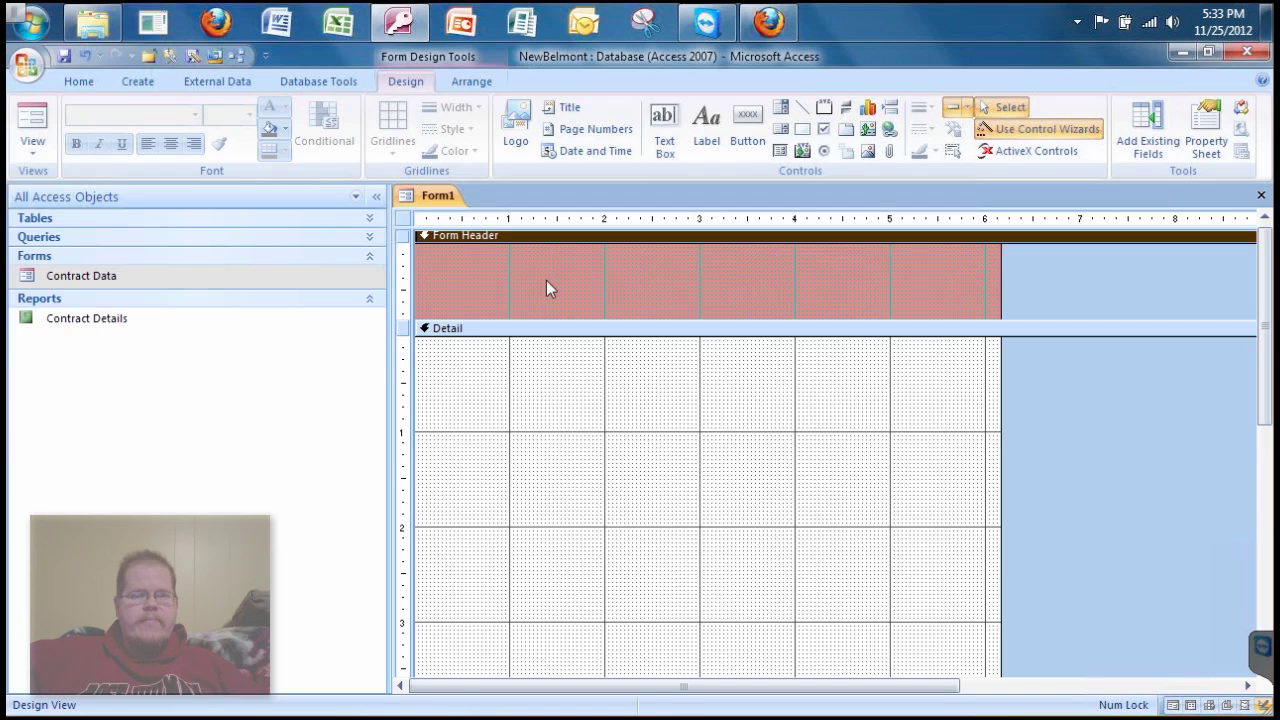
- Draw a label across the form header reading 'Customer Data Entry Form'
click(706, 126)
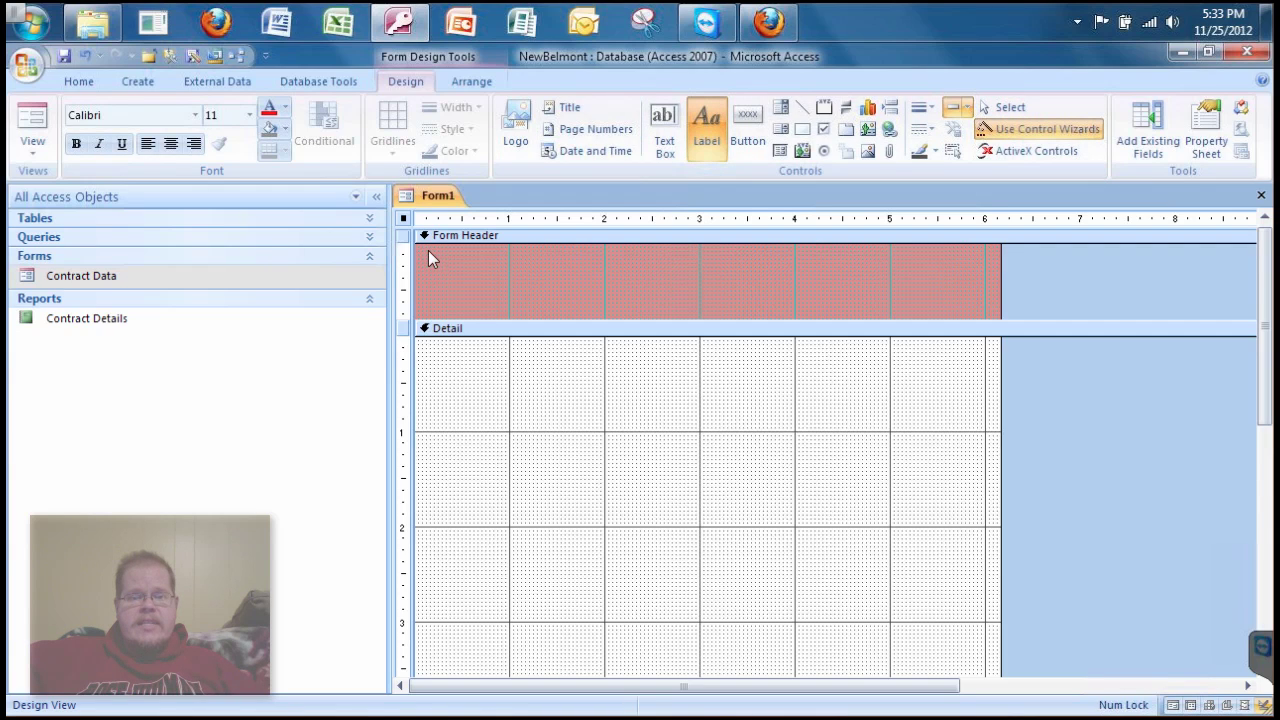
drag(428, 250, 899, 301)
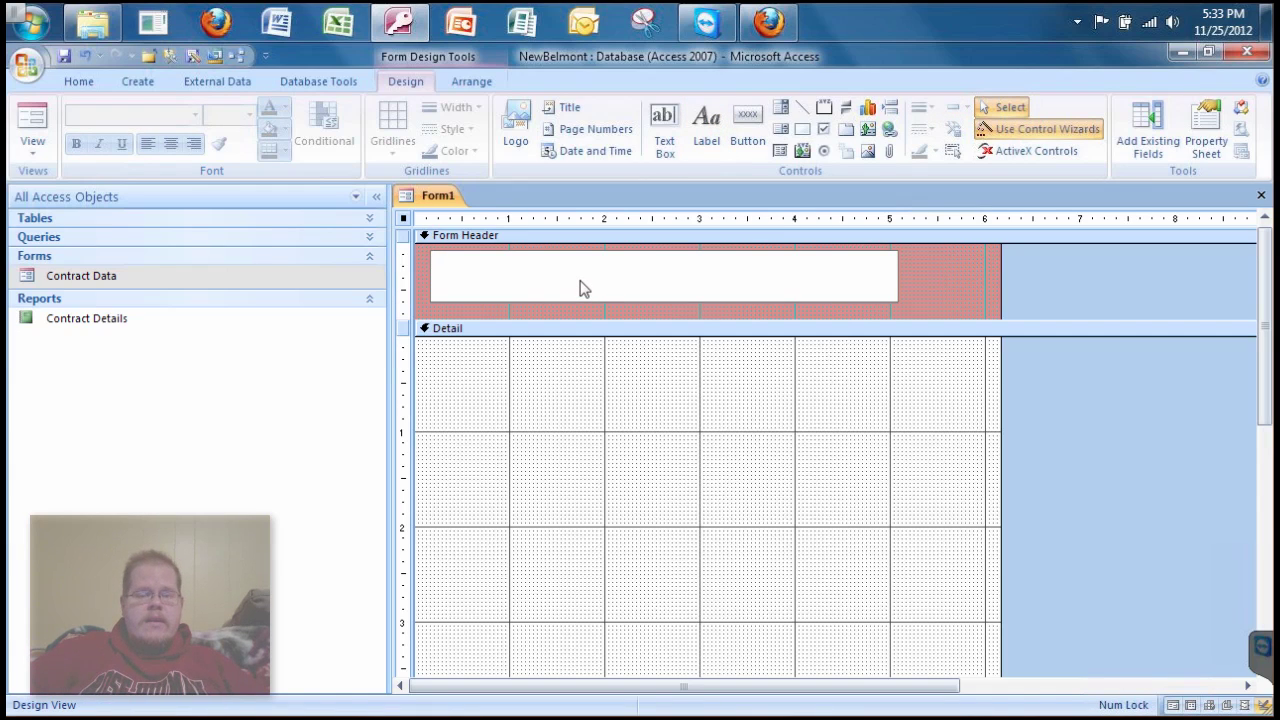
text(Cust)
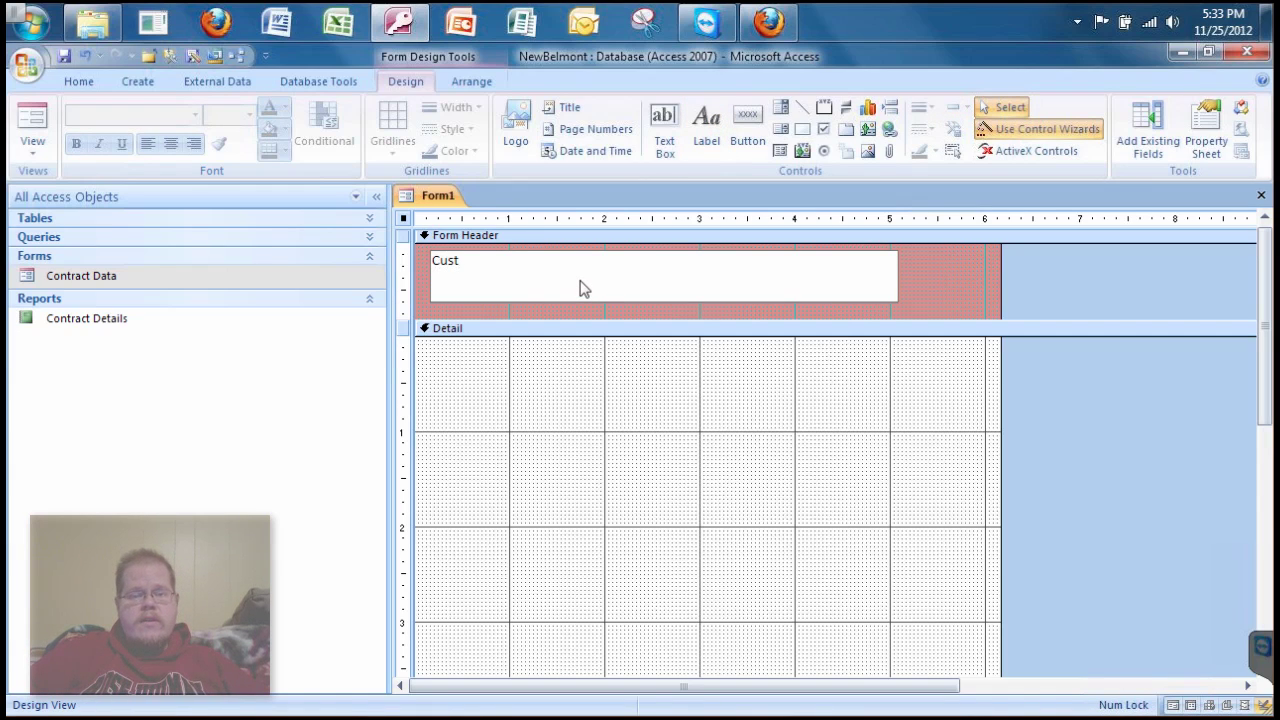
text(omer Data)
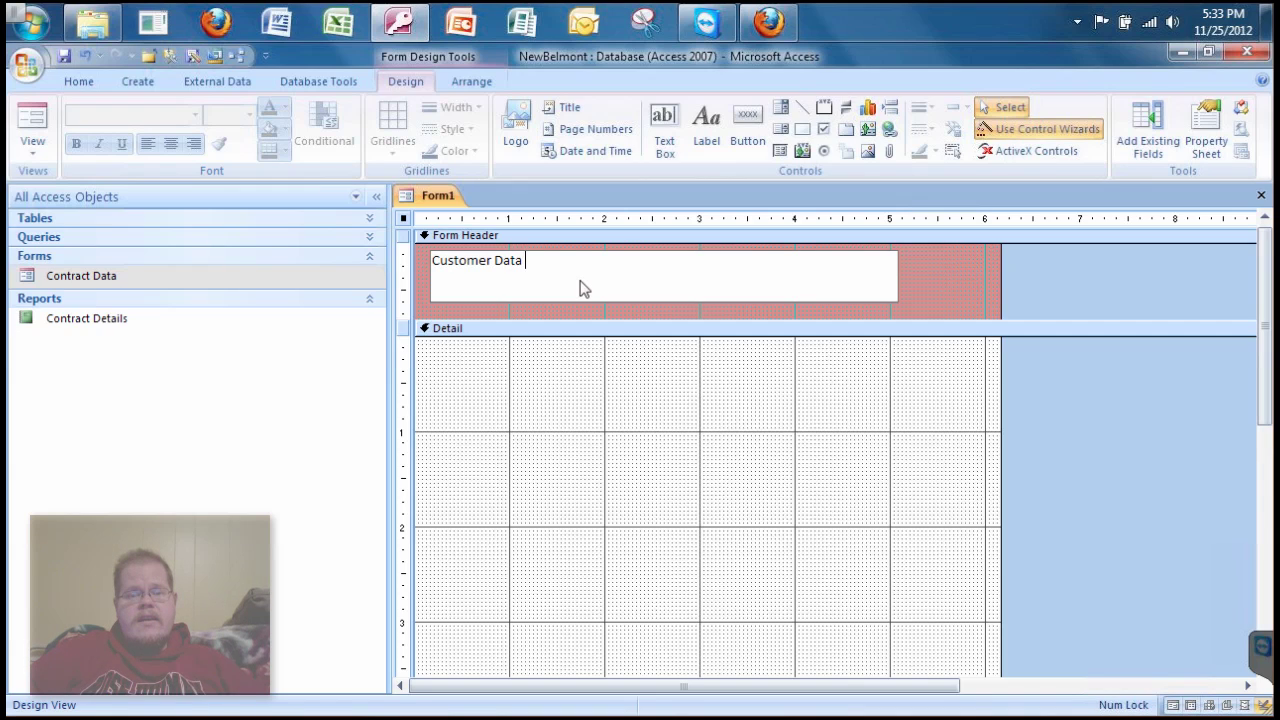
text( Entry Form)
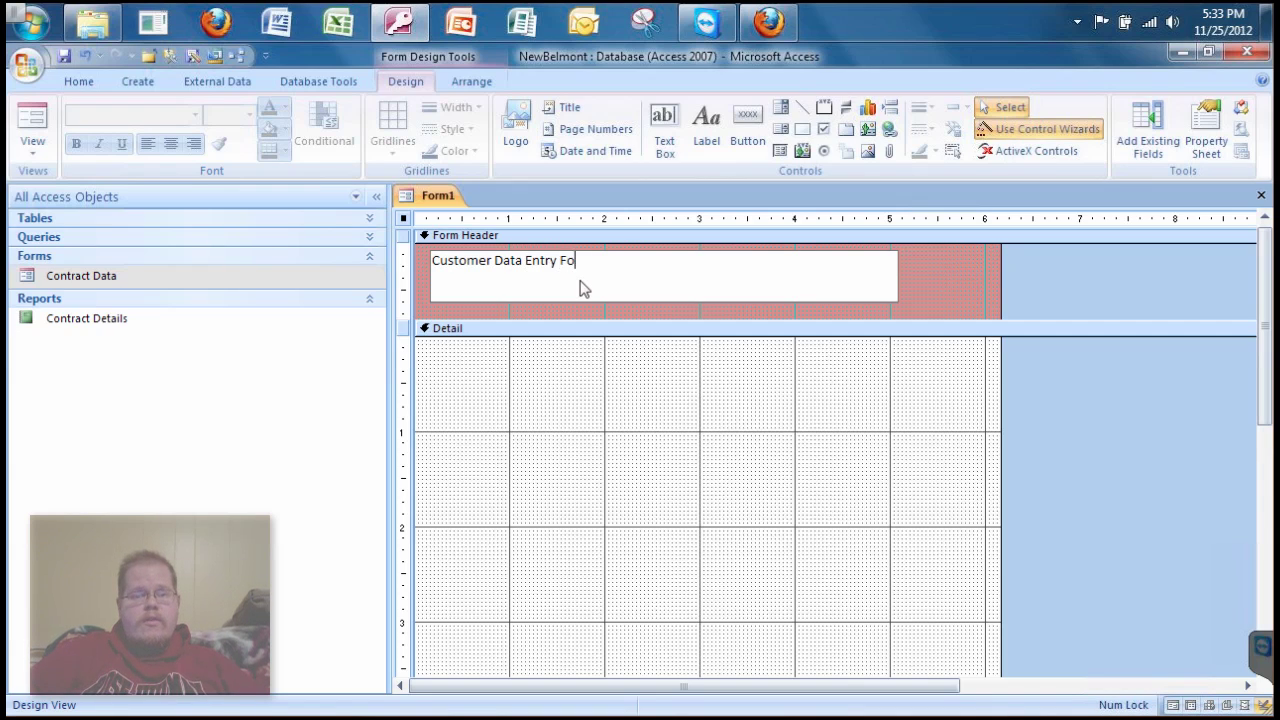
click(909, 286)
click(704, 286)
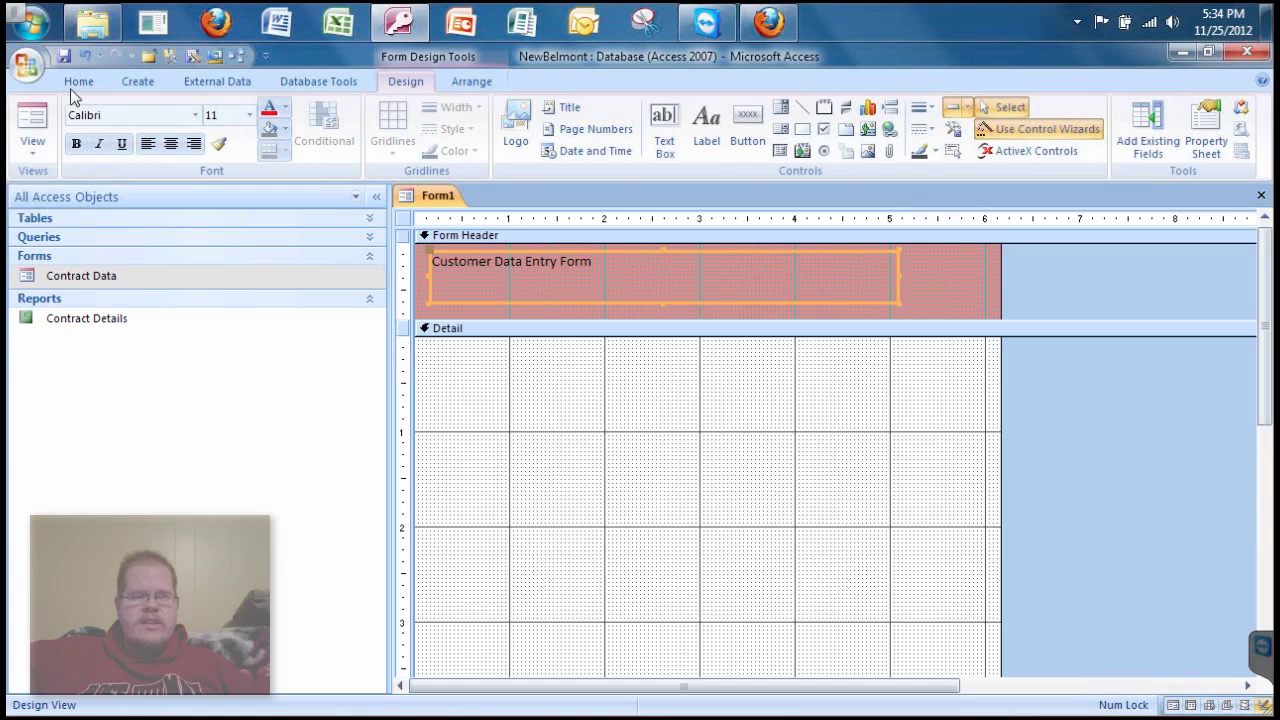
- Set the title label's font size to 24 point
click(1207, 113)
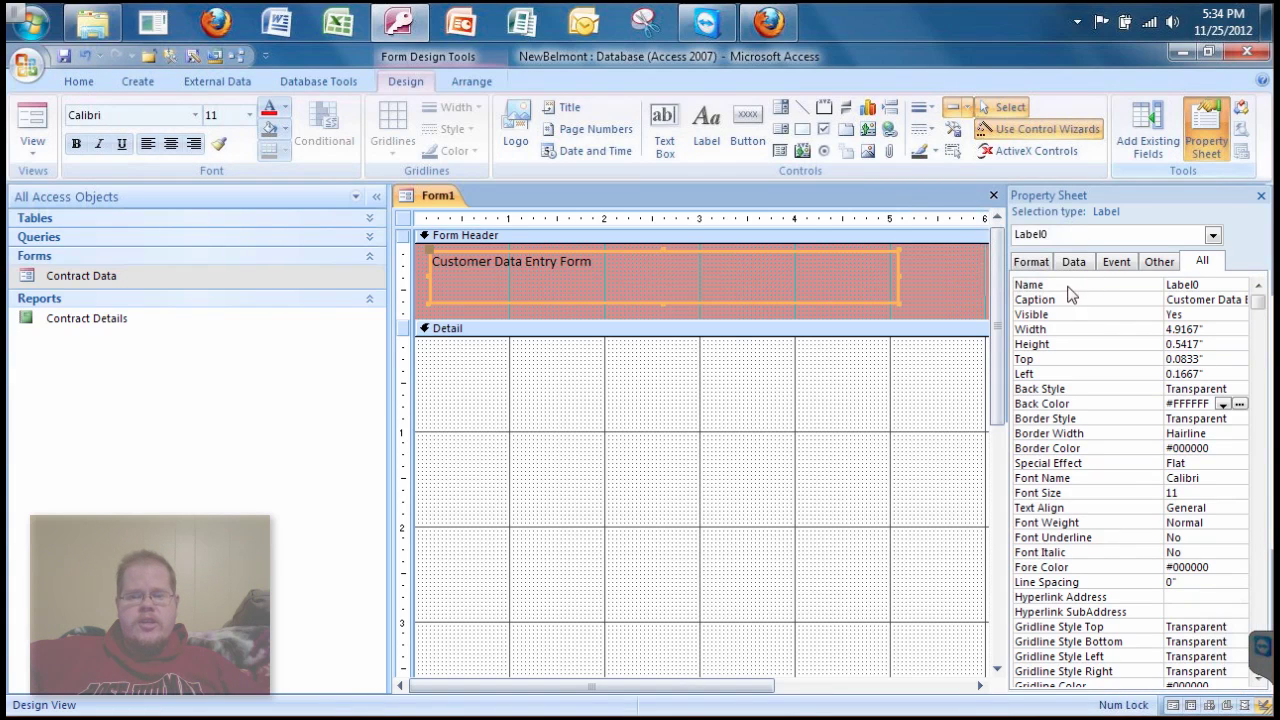
click(1214, 131)
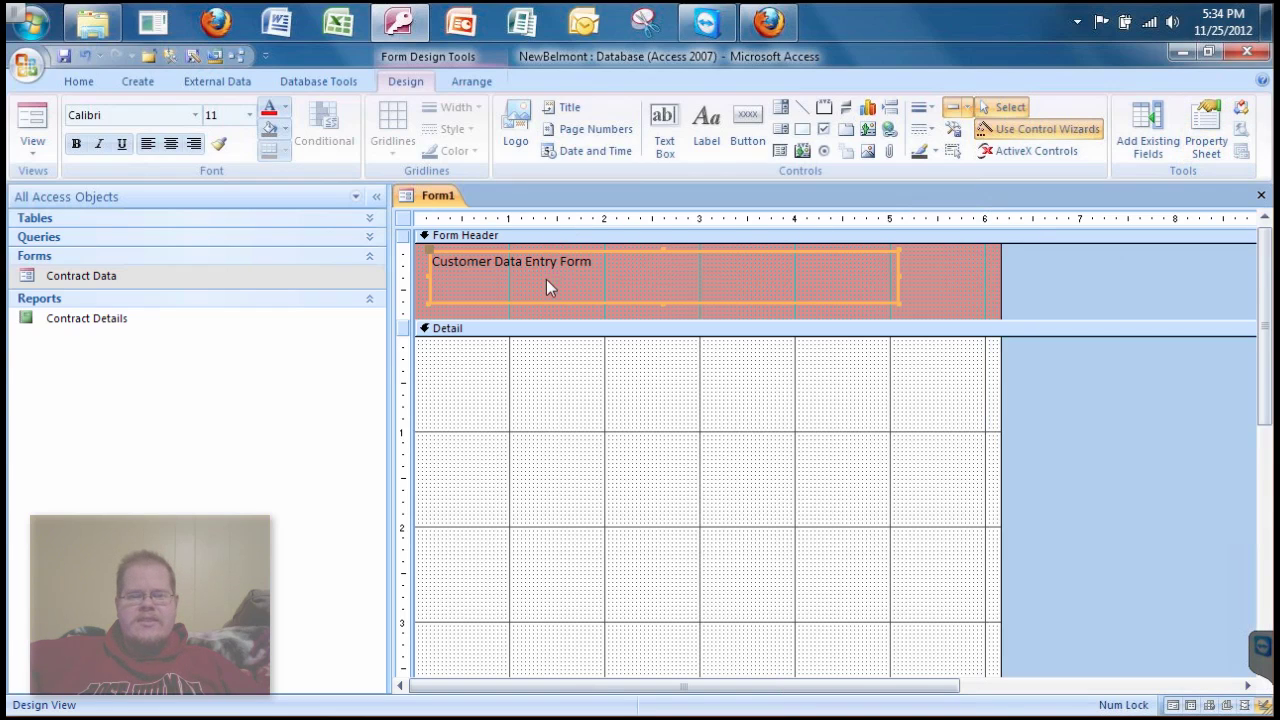
click(100, 144)
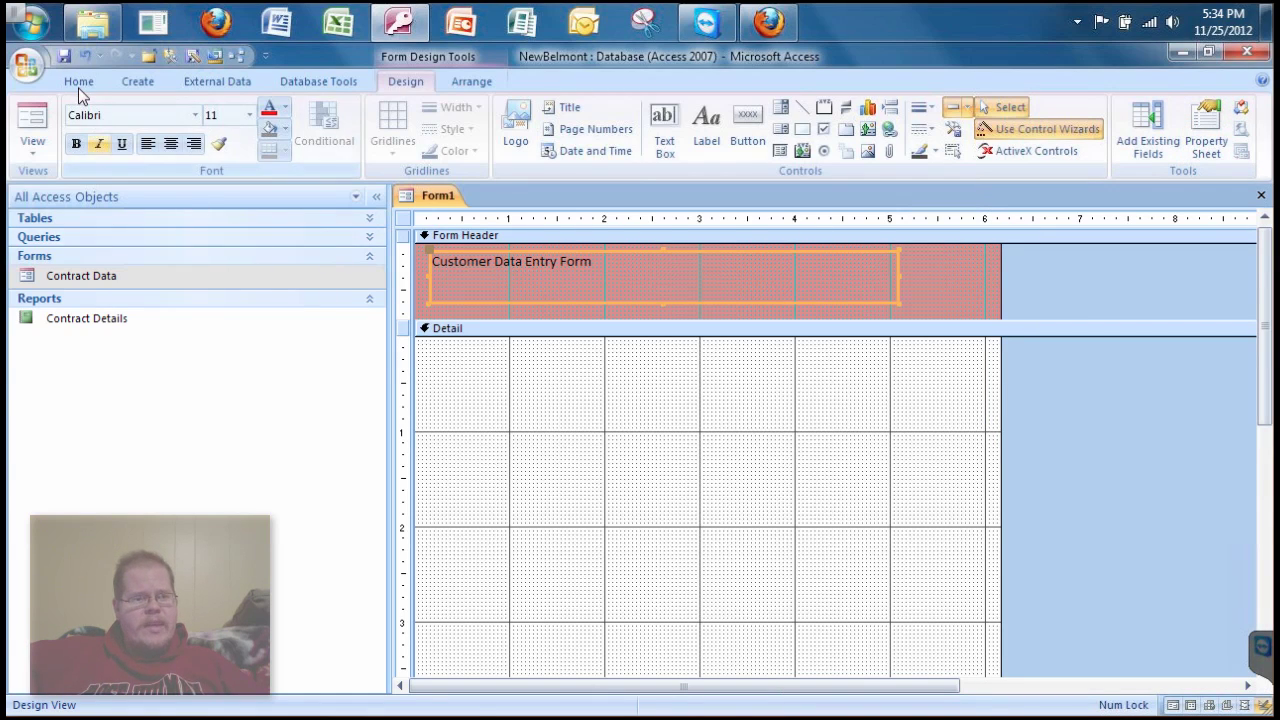
click(78, 84)
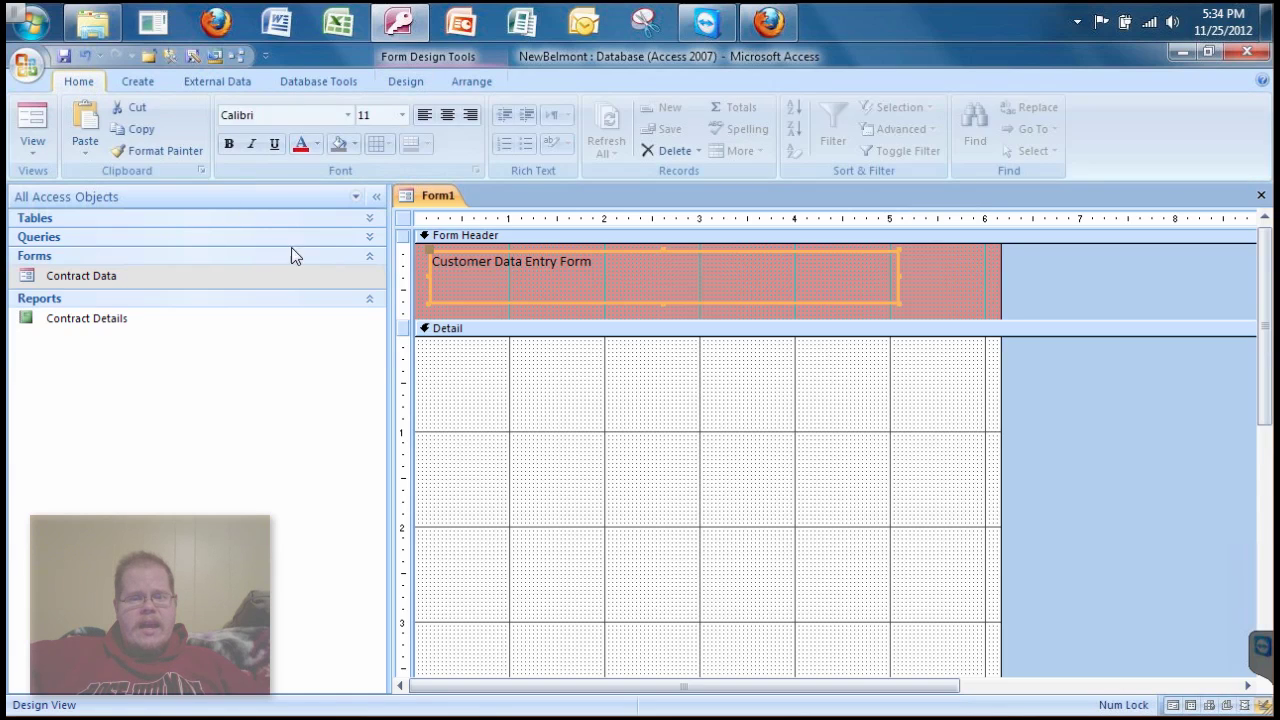
click(402, 117)
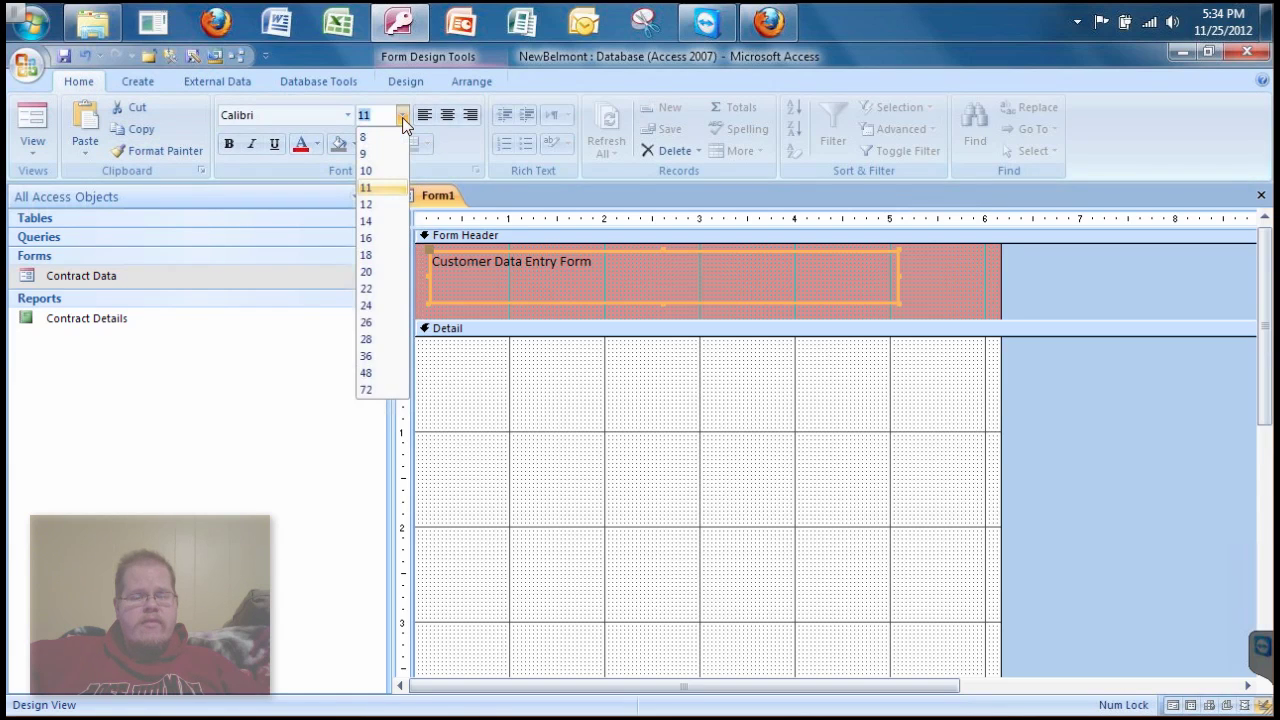
click(376, 305)
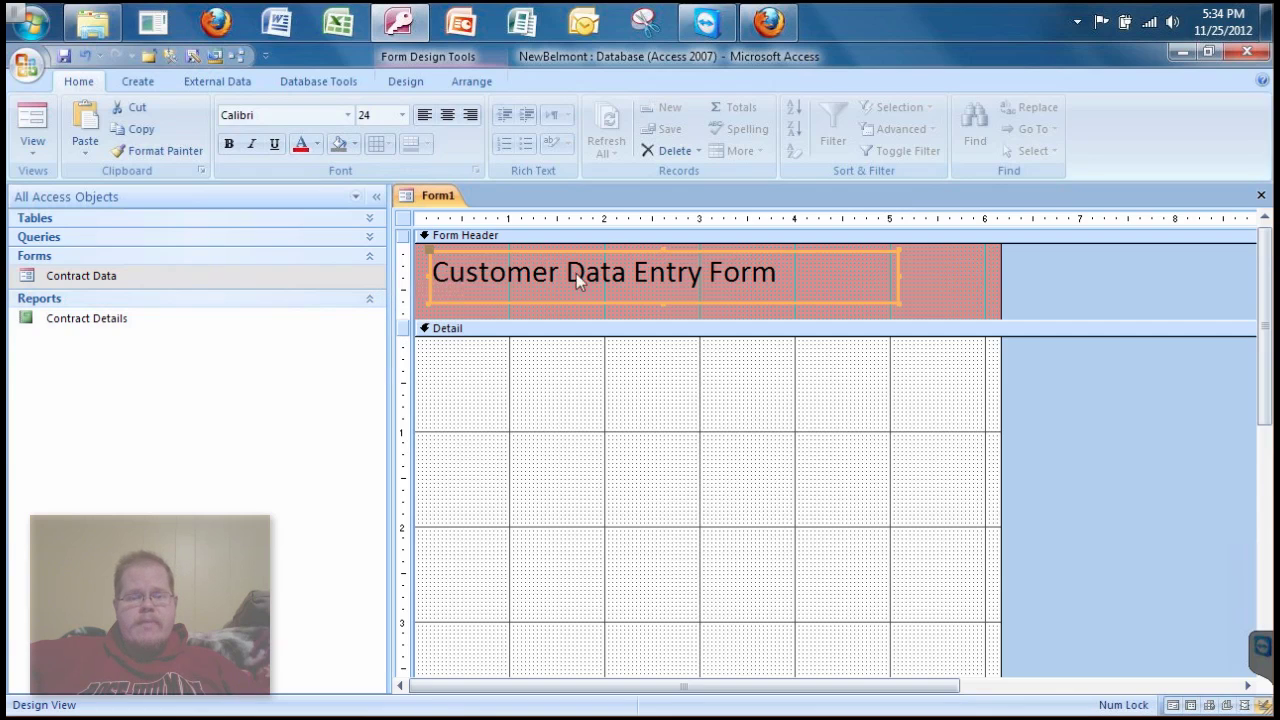
- Select the whole title text and colour it red
click(680, 274)
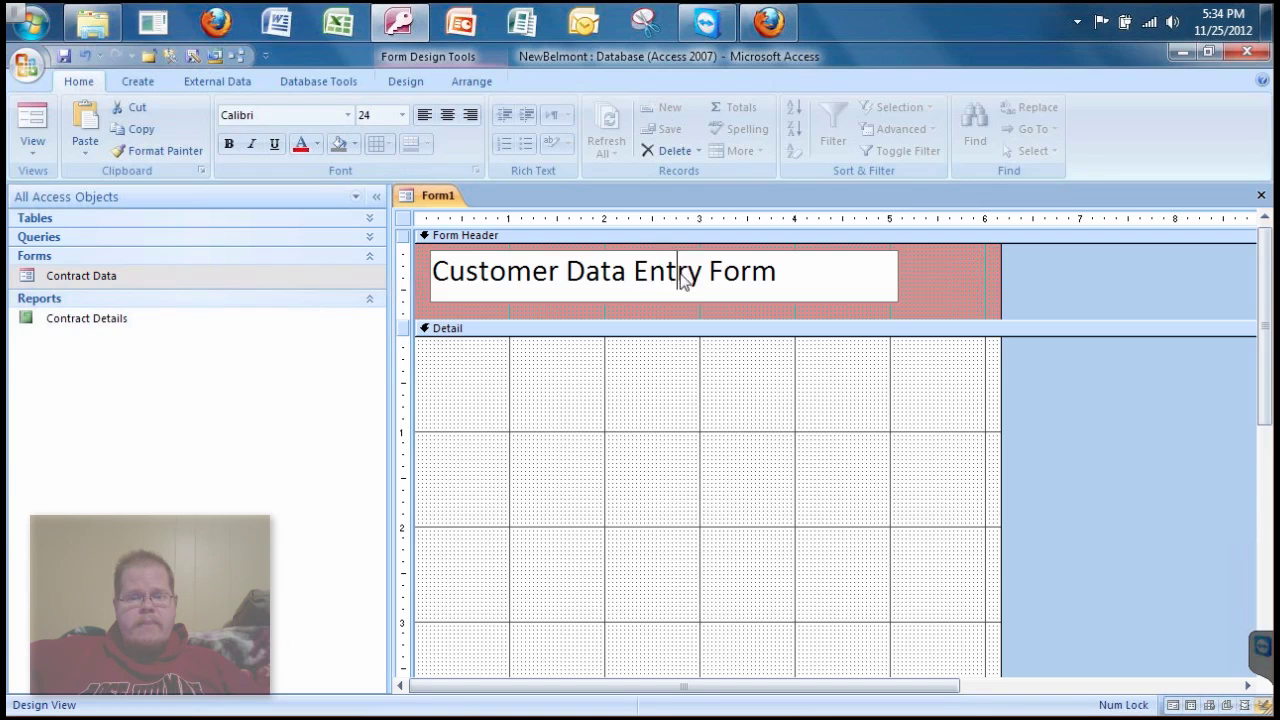
double_click(680, 274)
click(771, 275)
double_click(771, 275)
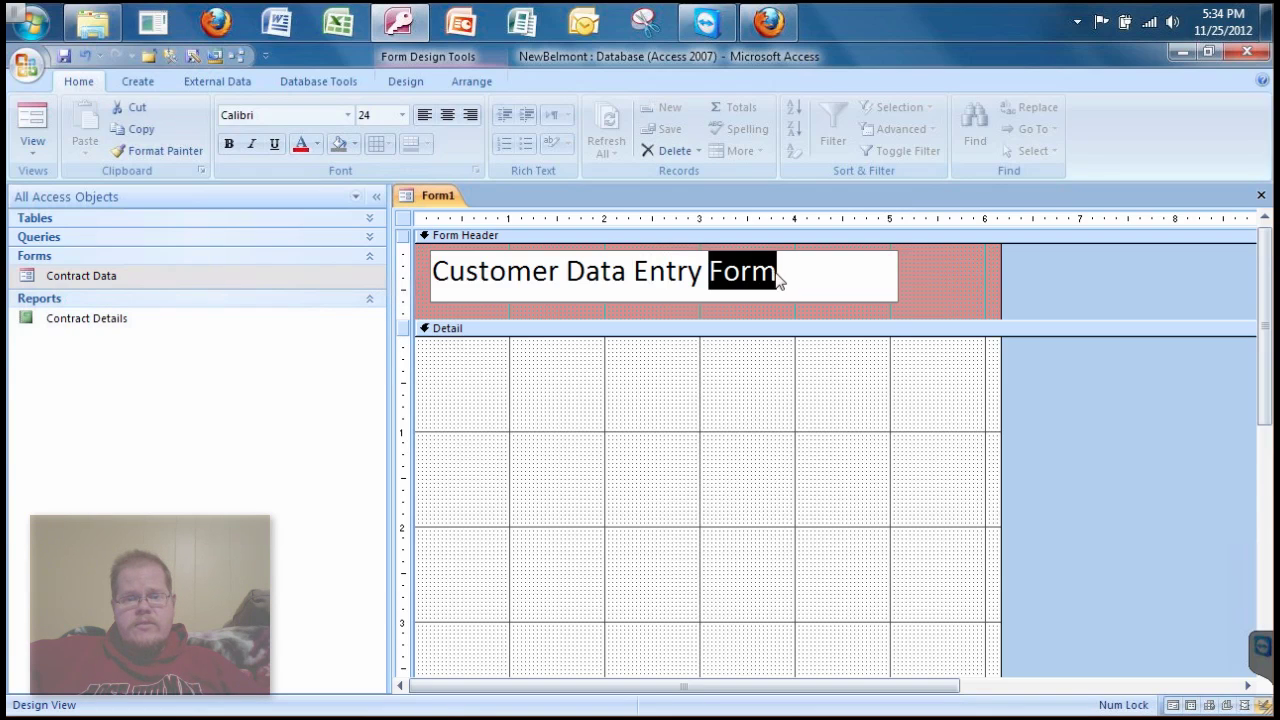
click(776, 274)
drag(760, 280, 424, 277)
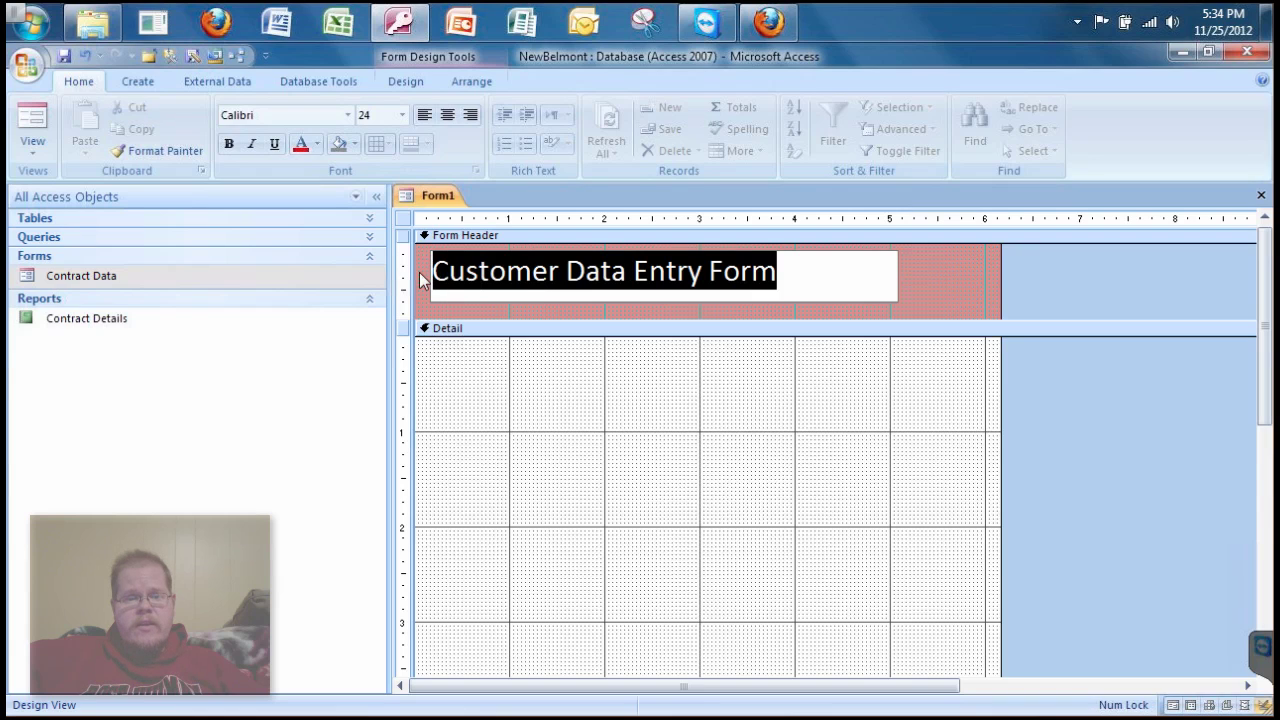
click(316, 144)
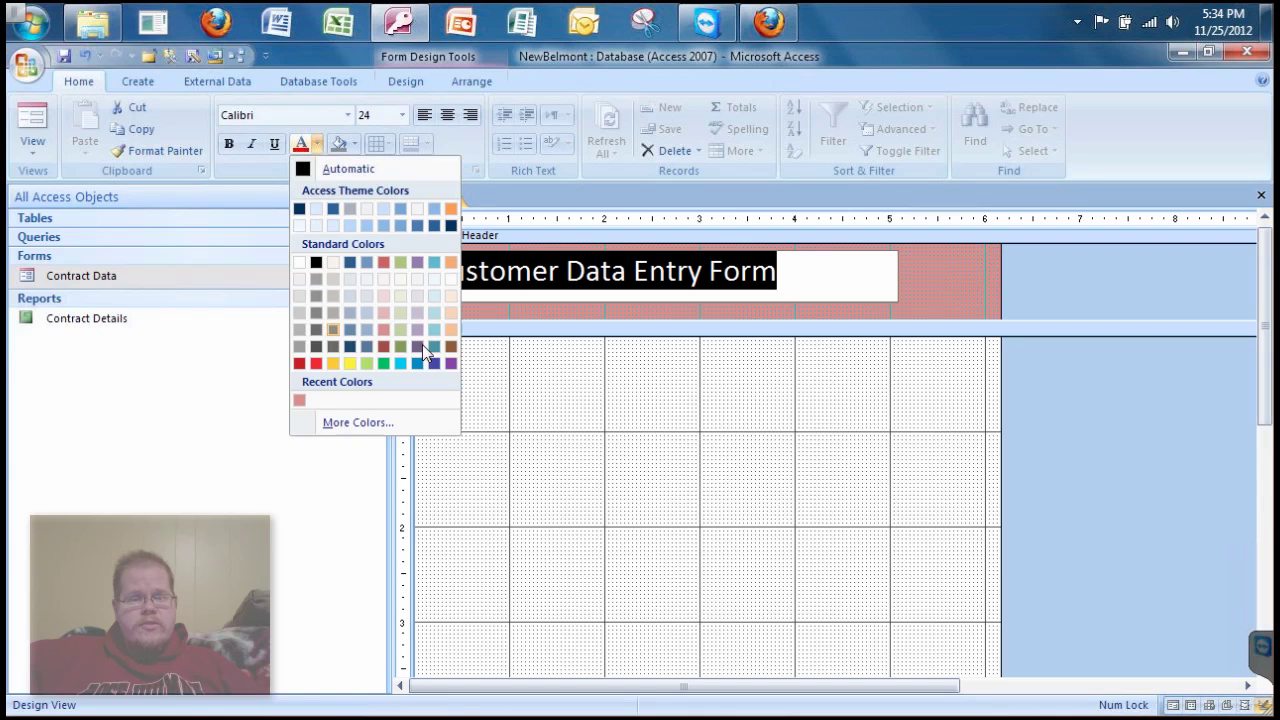
click(297, 362)
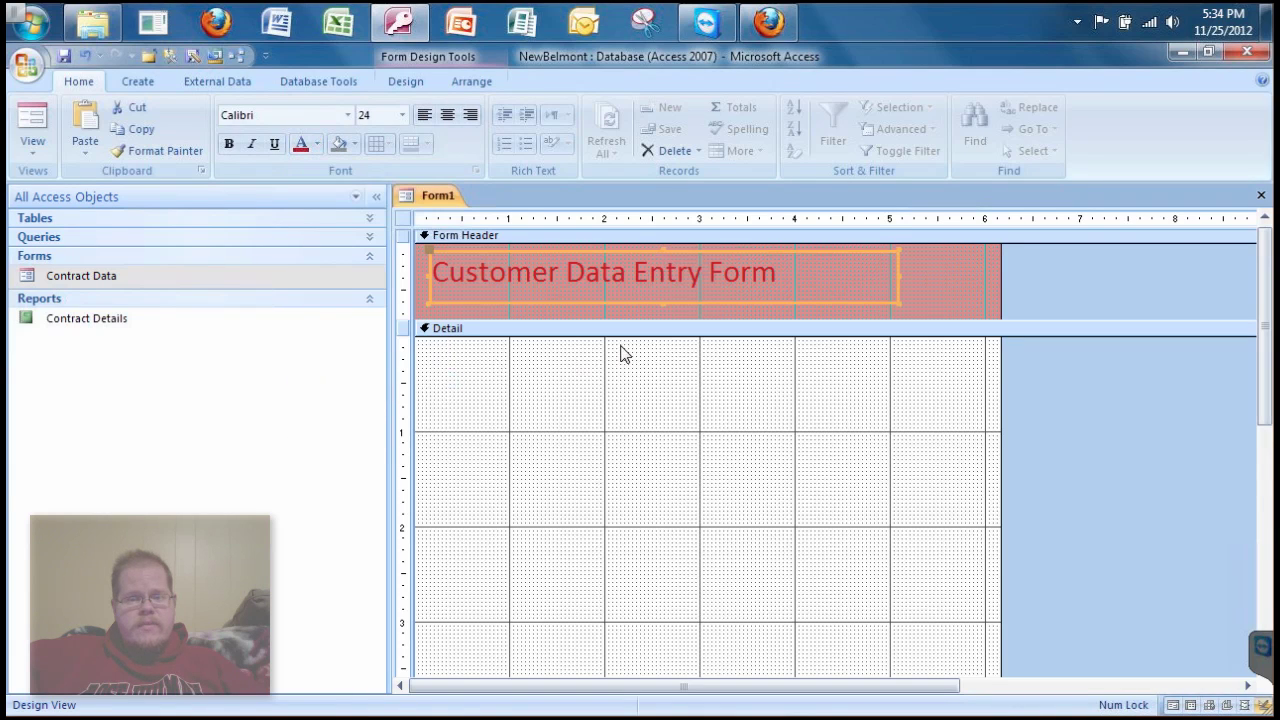
click(939, 297)
click(937, 290)
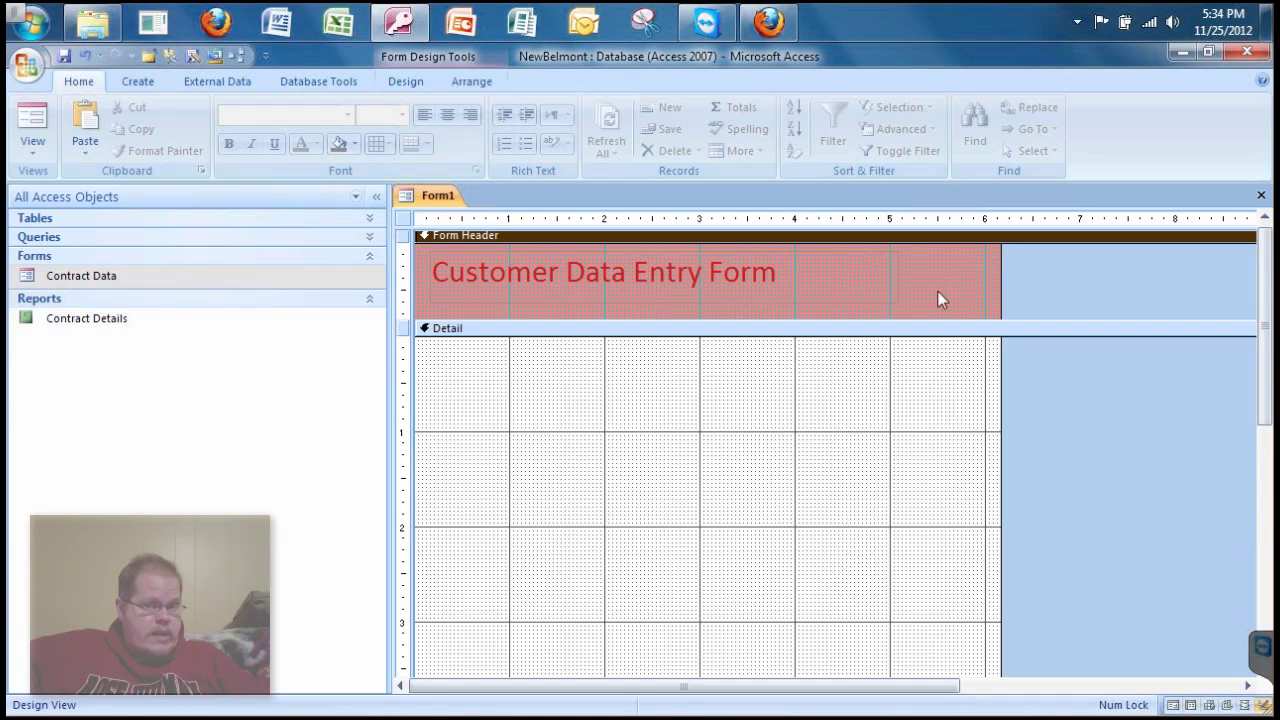
- Insert customer.png from the Desktop as an image right of the title, then switch to Form View
click(404, 82)
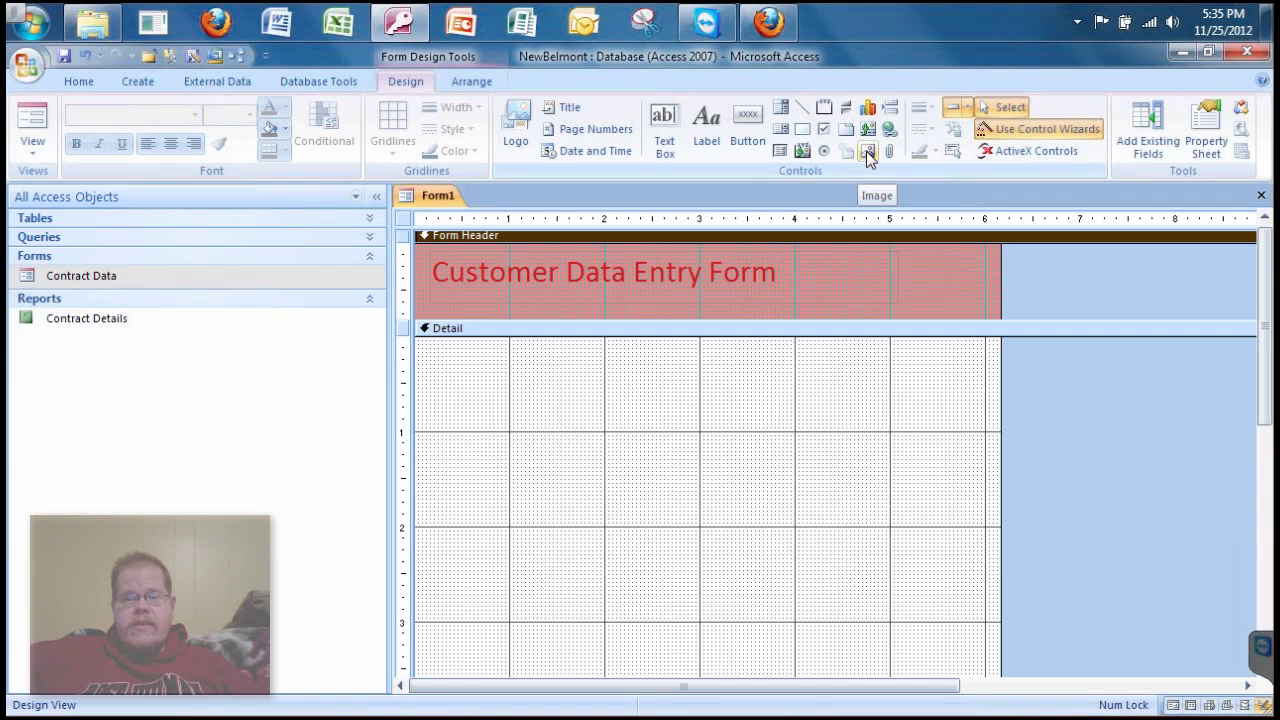
click(866, 151)
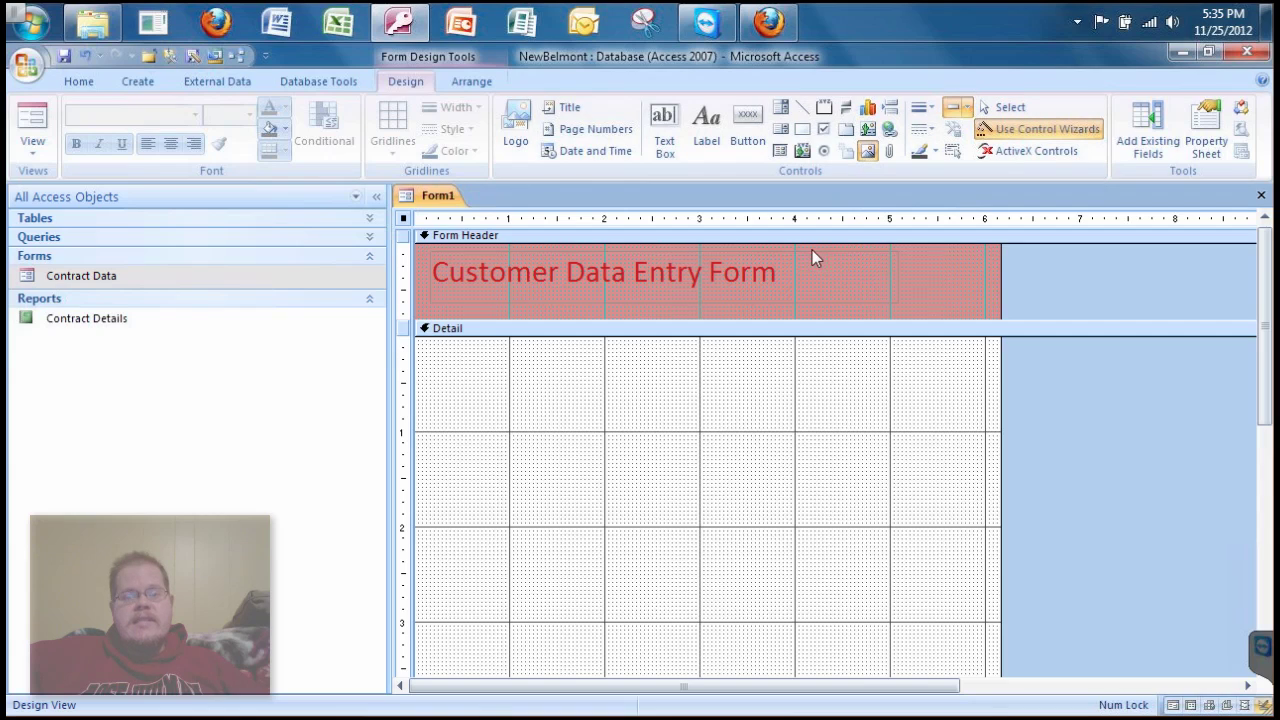
drag(812, 250, 886, 308)
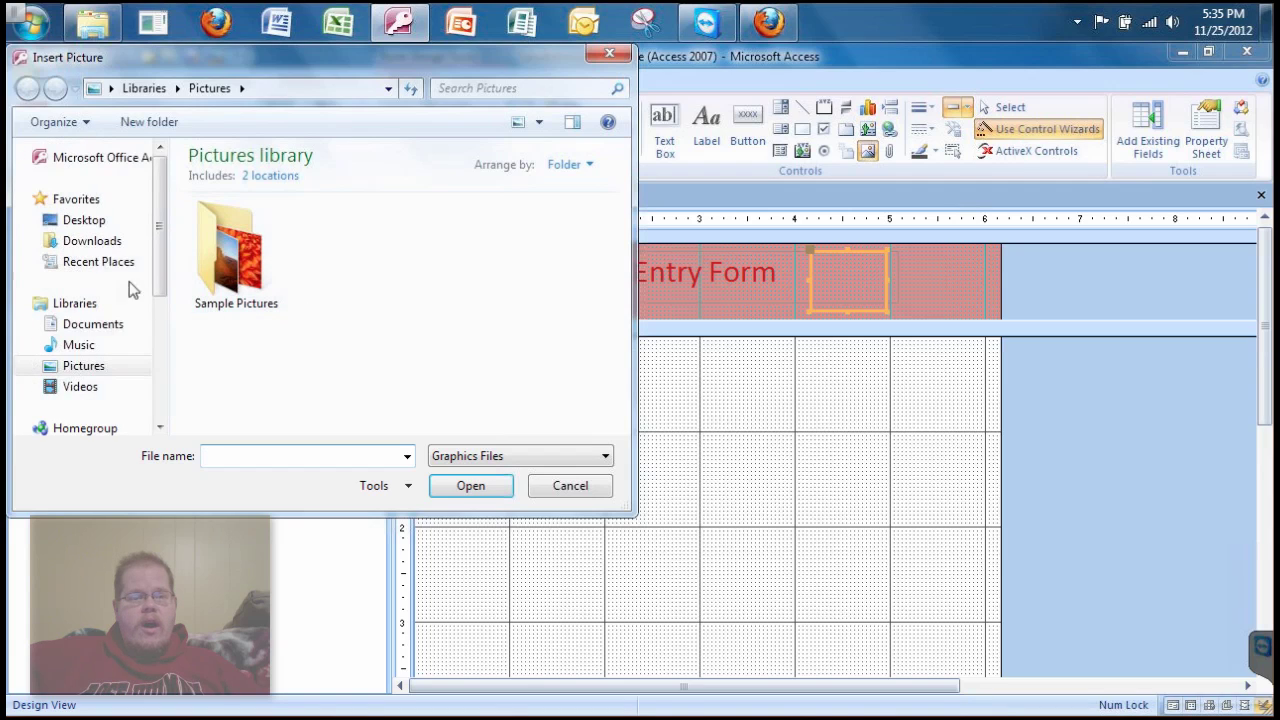
click(87, 222)
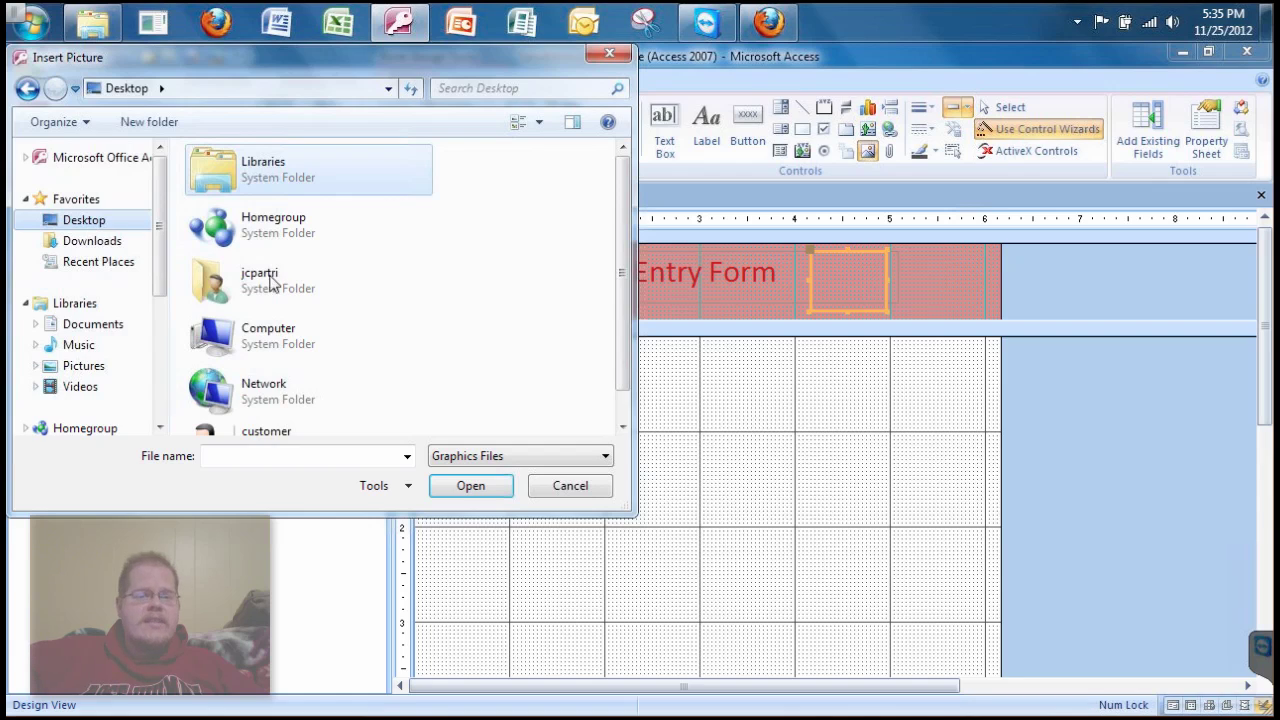
scroll(616, 346, down, 1)
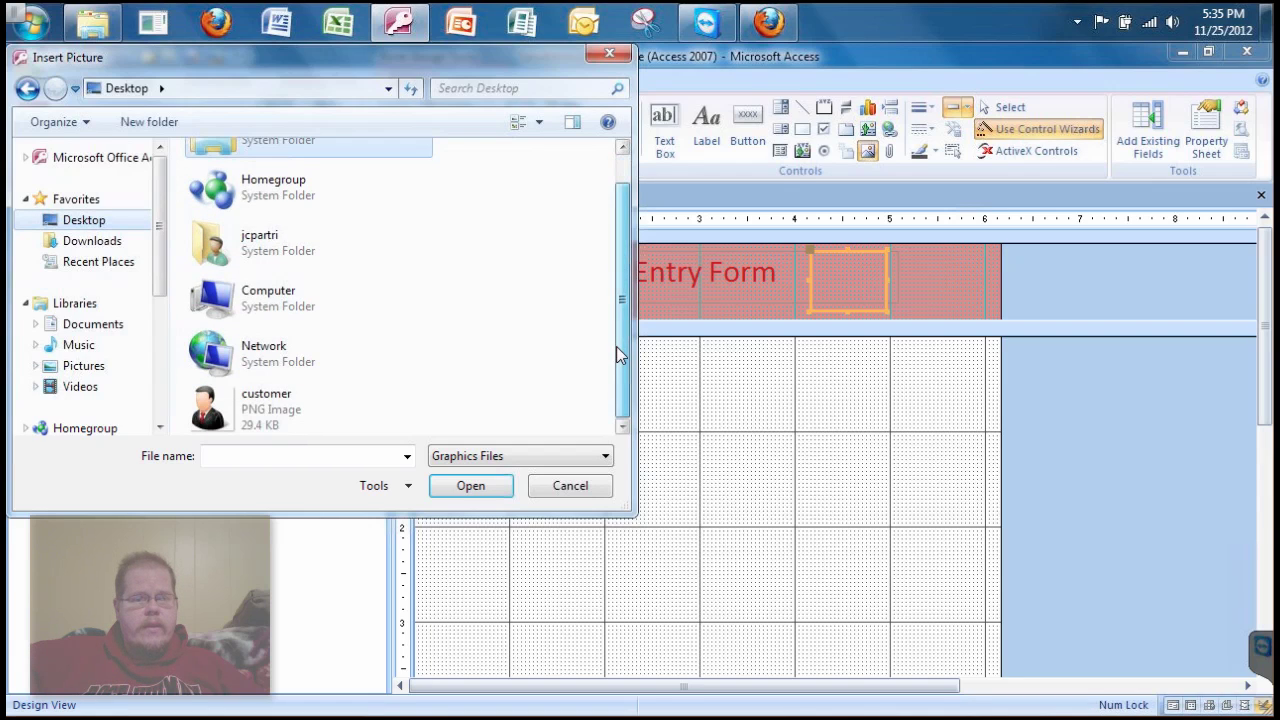
click(288, 418)
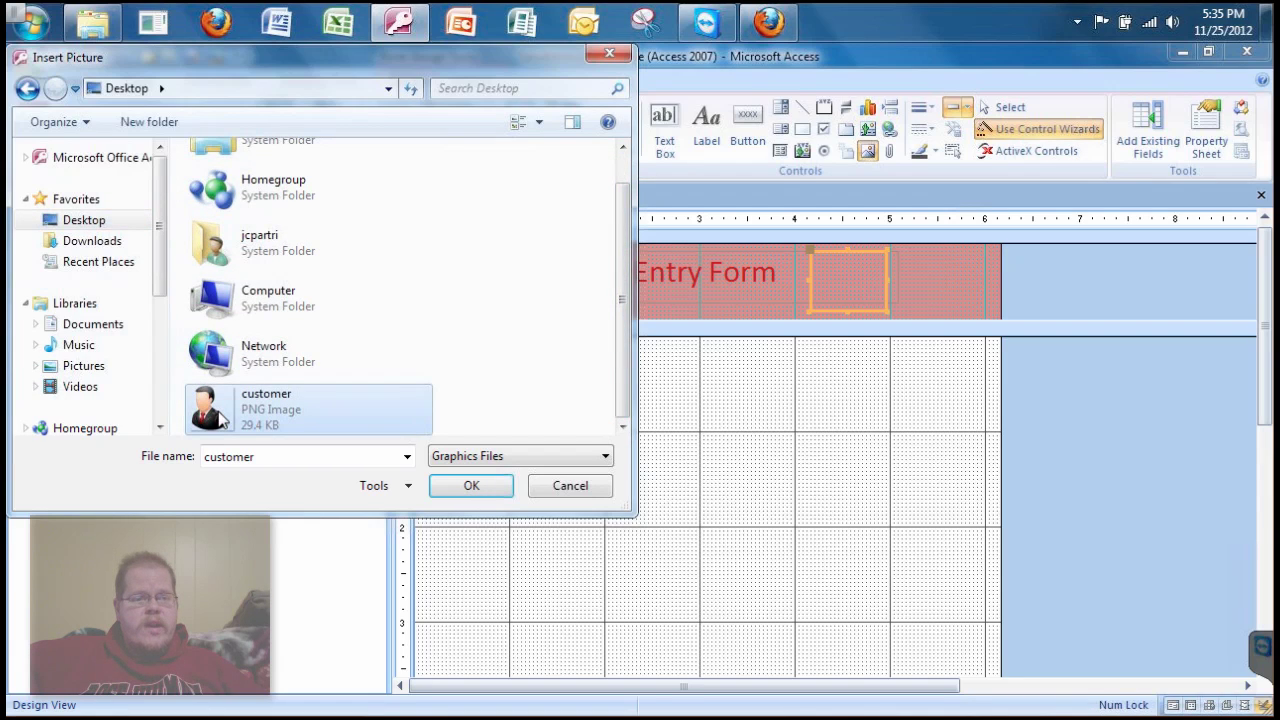
click(470, 486)
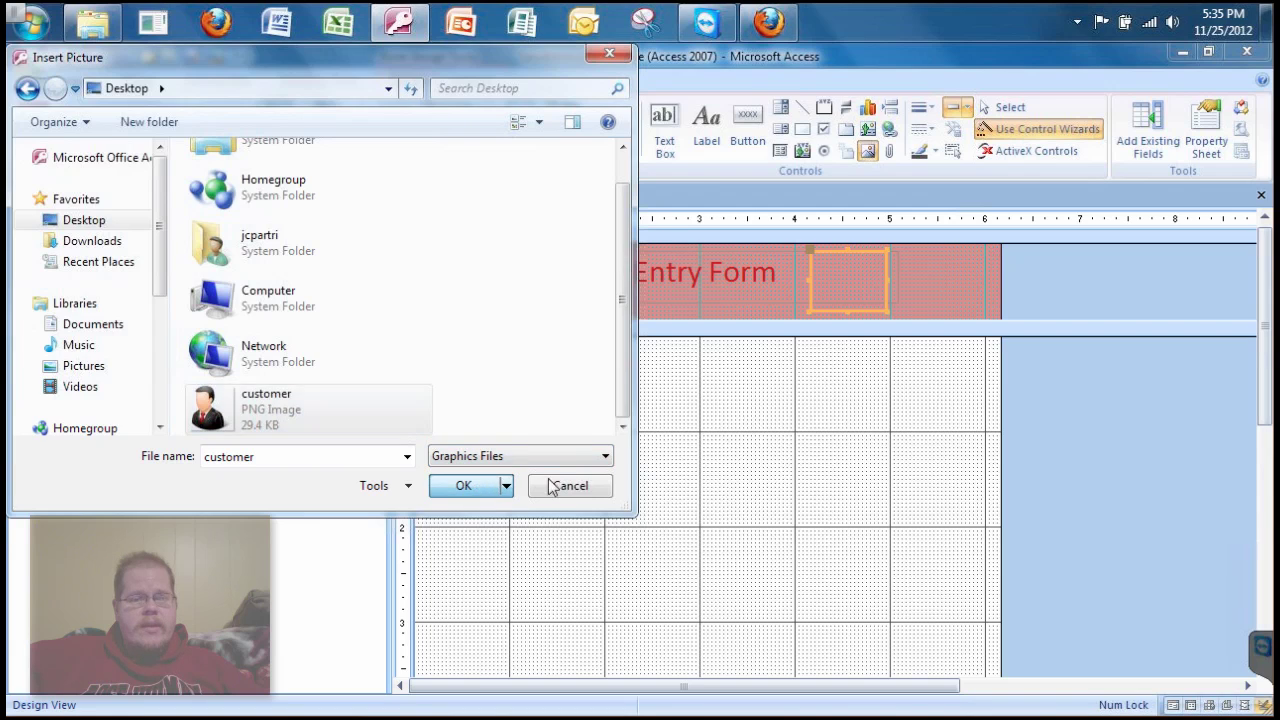
click(939, 270)
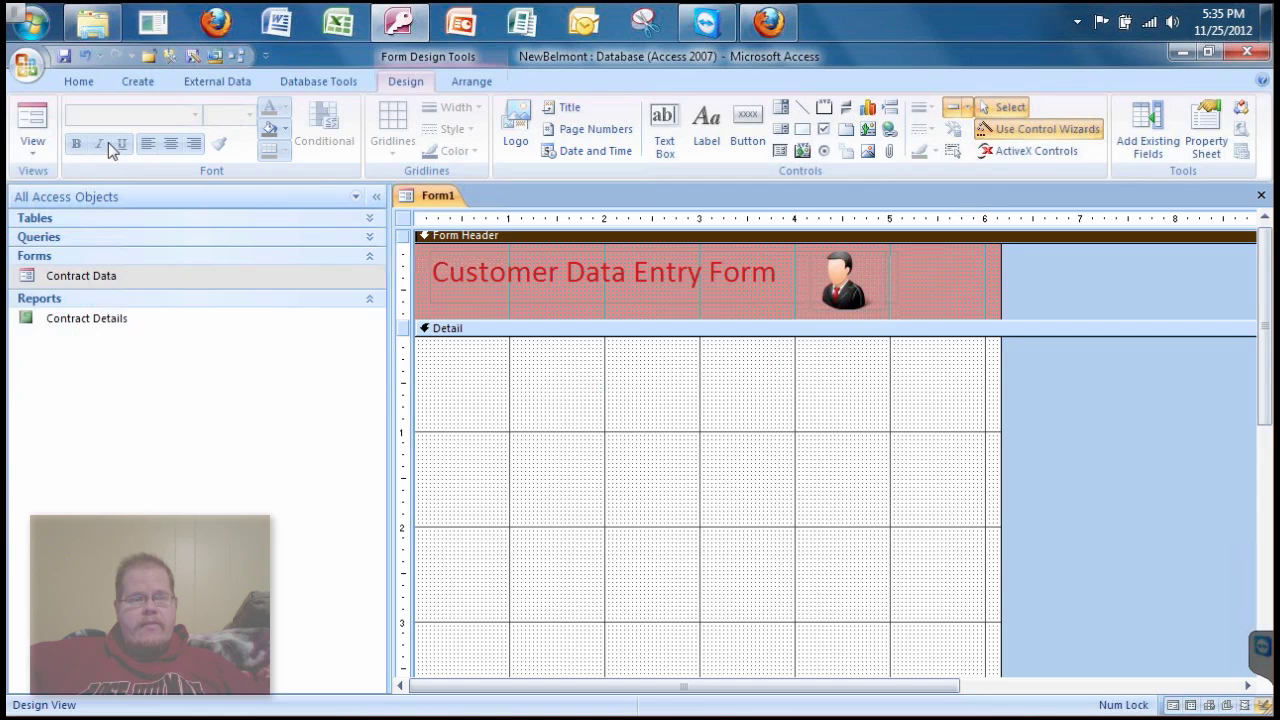
click(41, 123)
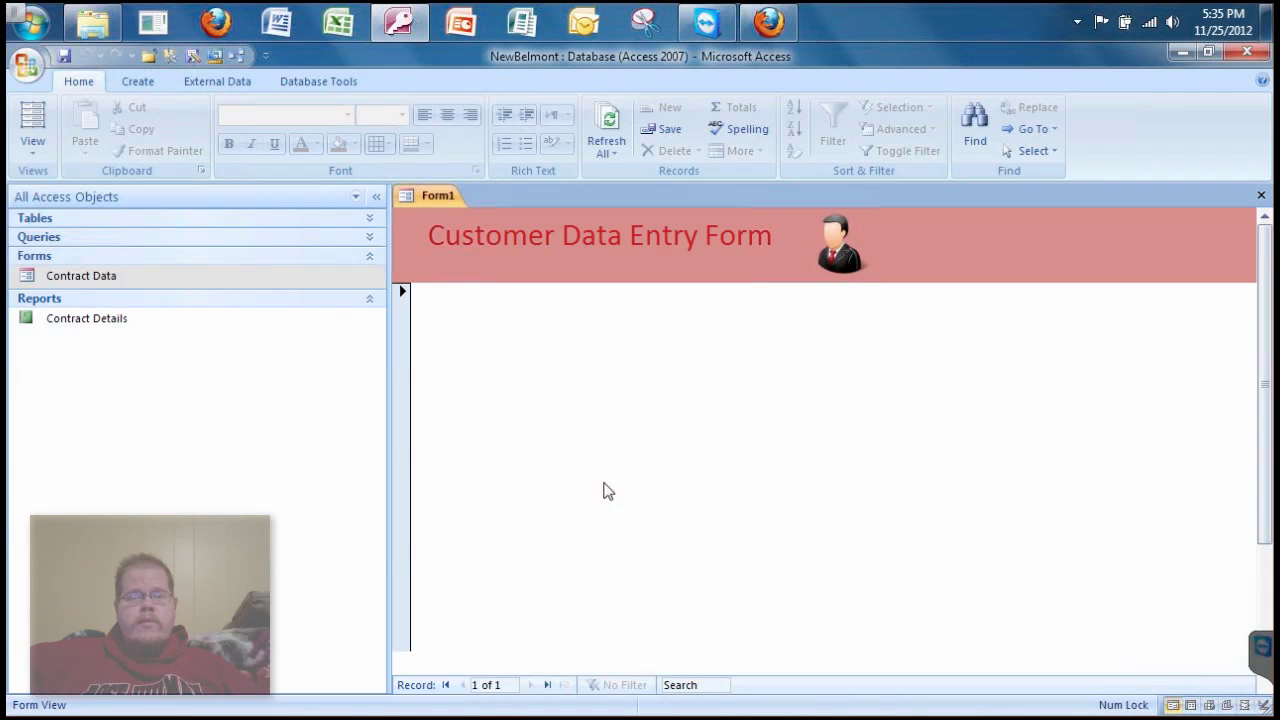
- Choose Design View from the View dropdown
click(40, 150)
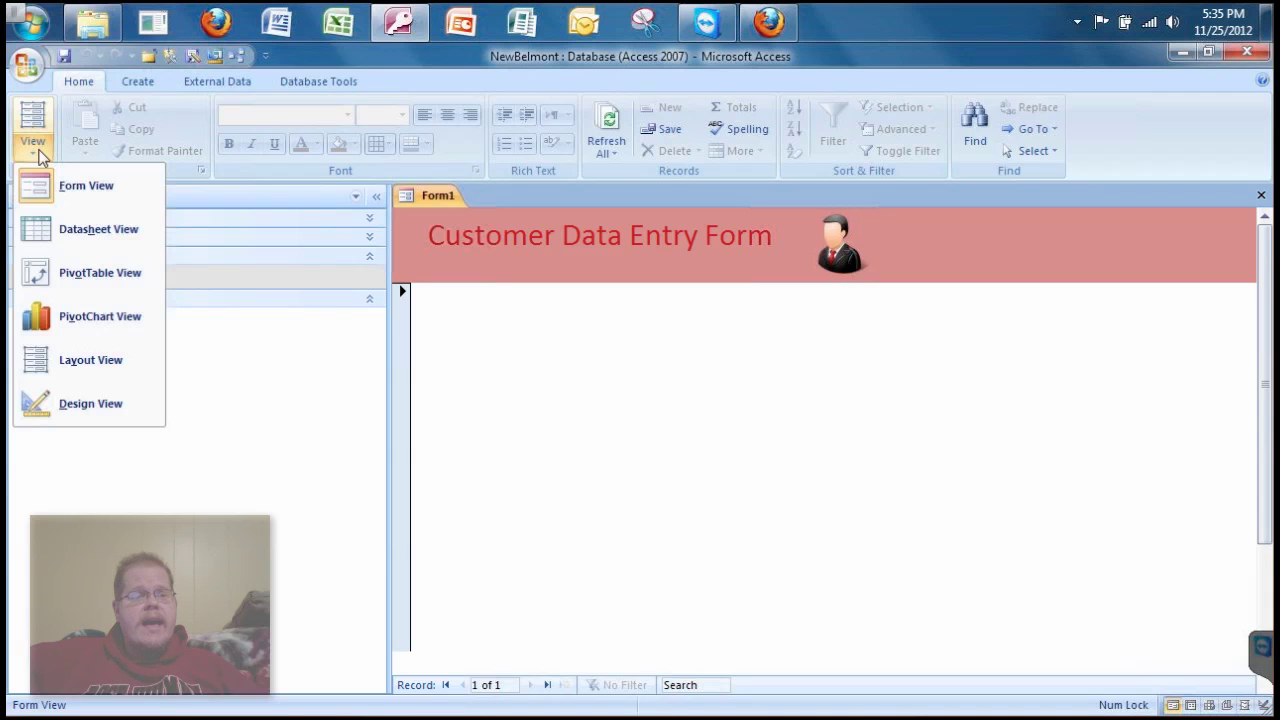
click(45, 405)
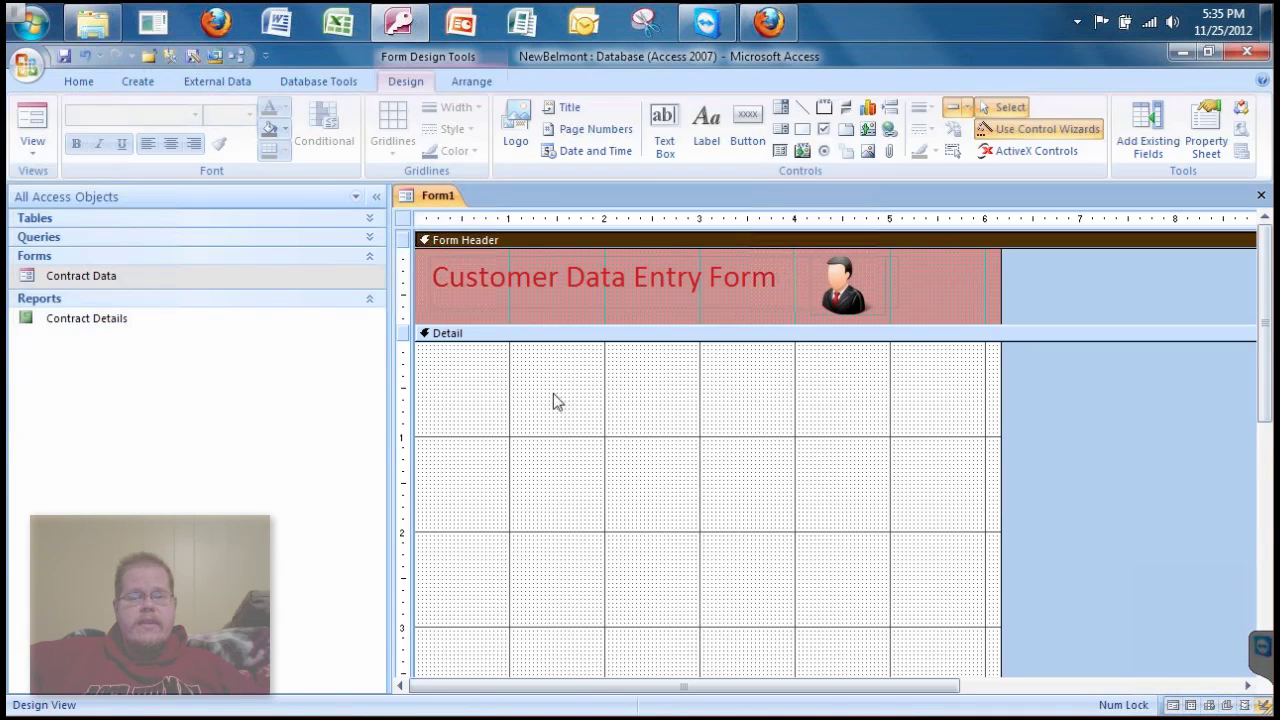
- Show all tables in the Field List, expand Customer, and add the Customer ID field
click(1158, 115)
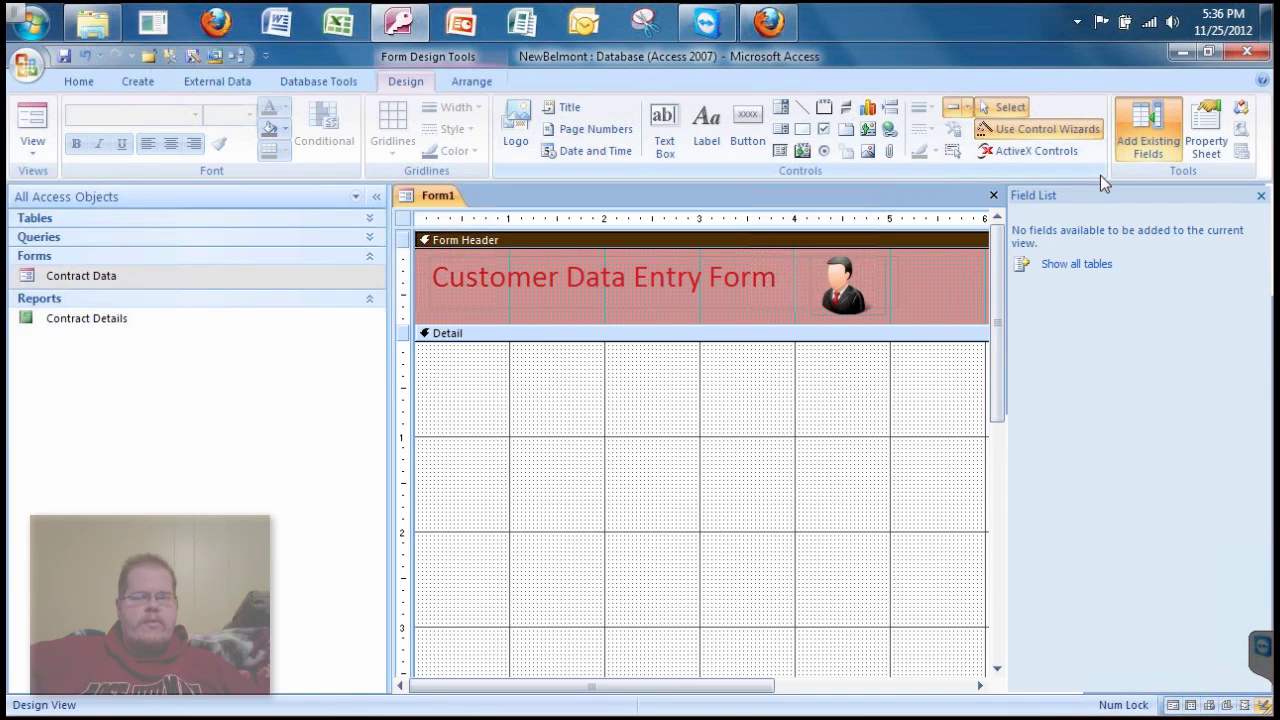
click(1058, 272)
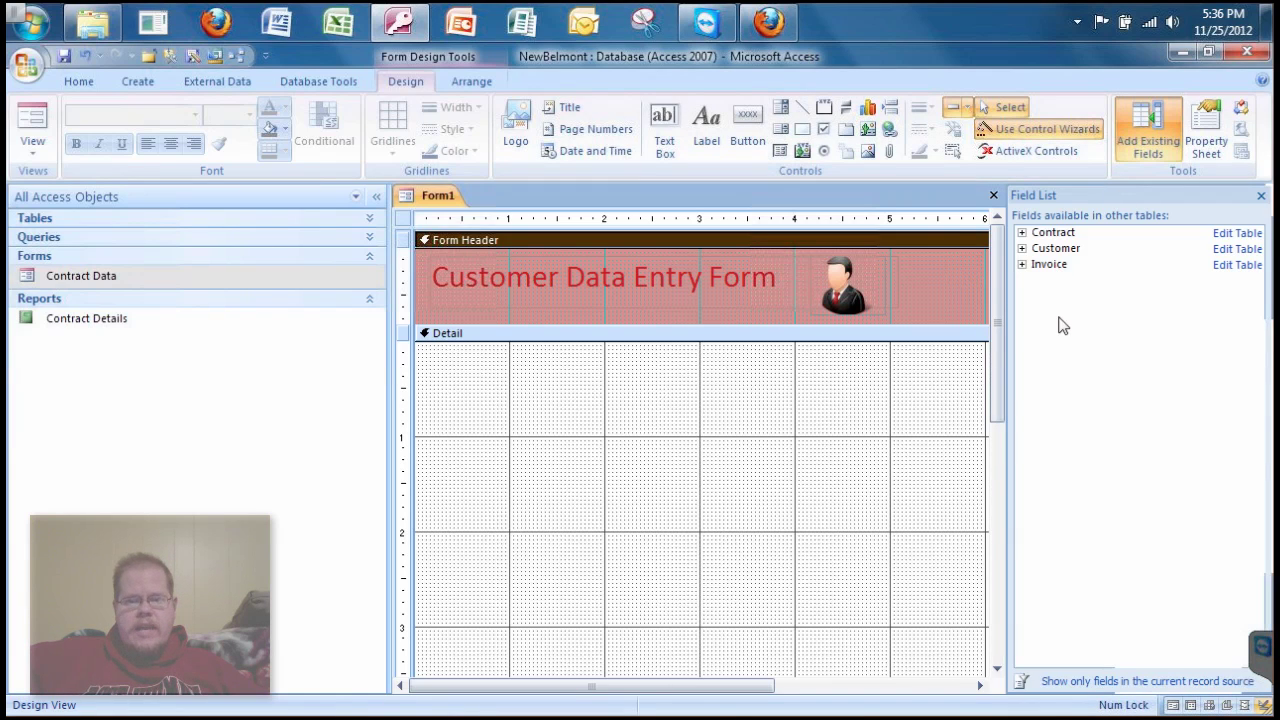
click(1022, 249)
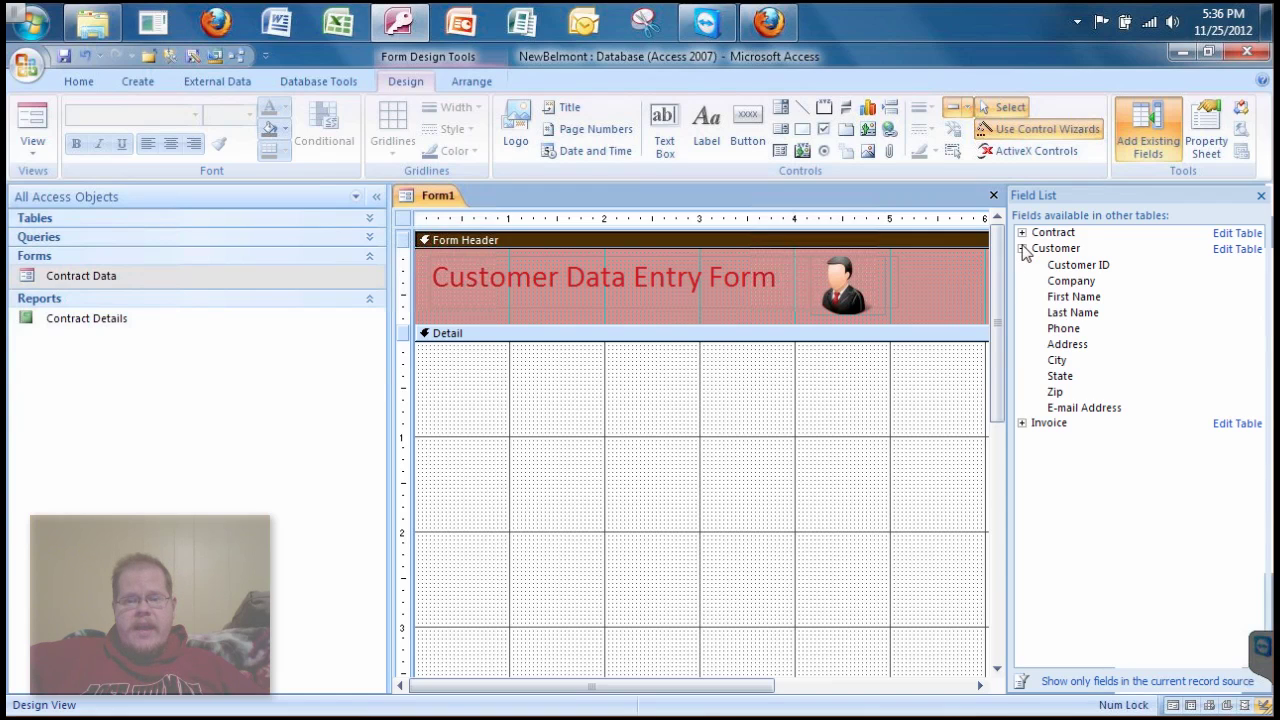
click(1063, 266)
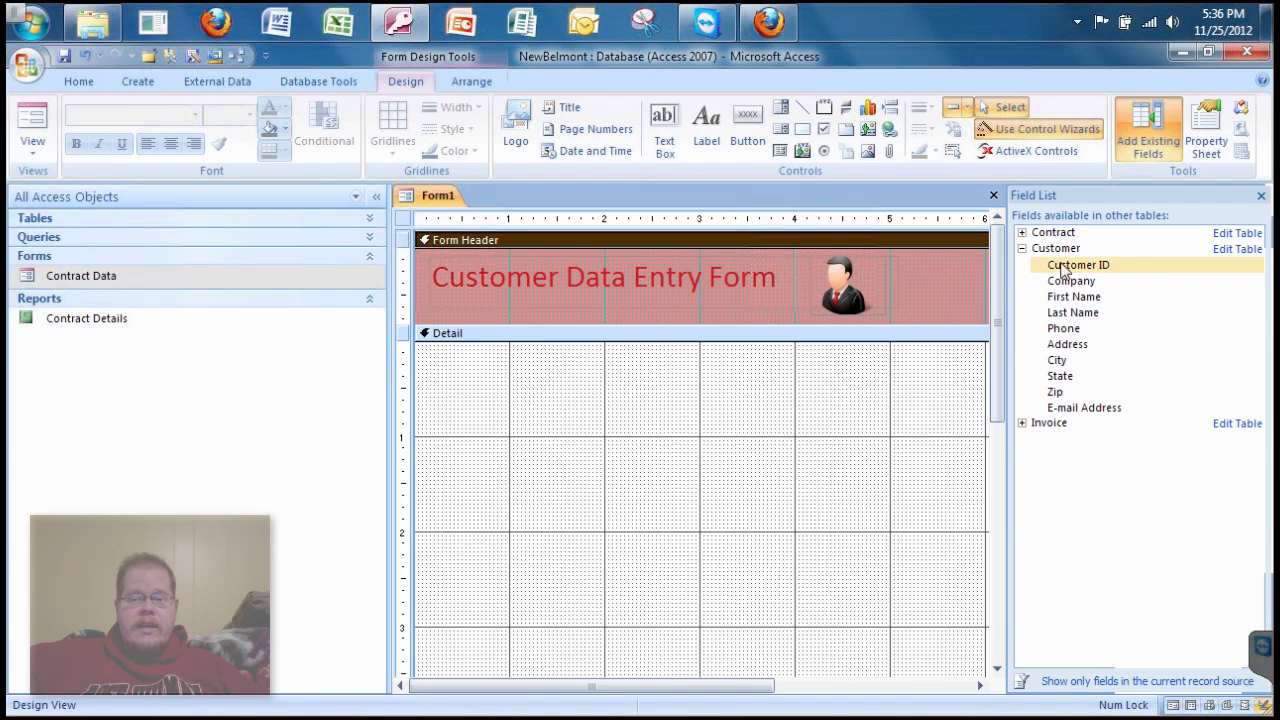
click(1063, 268)
double_click(1063, 266)
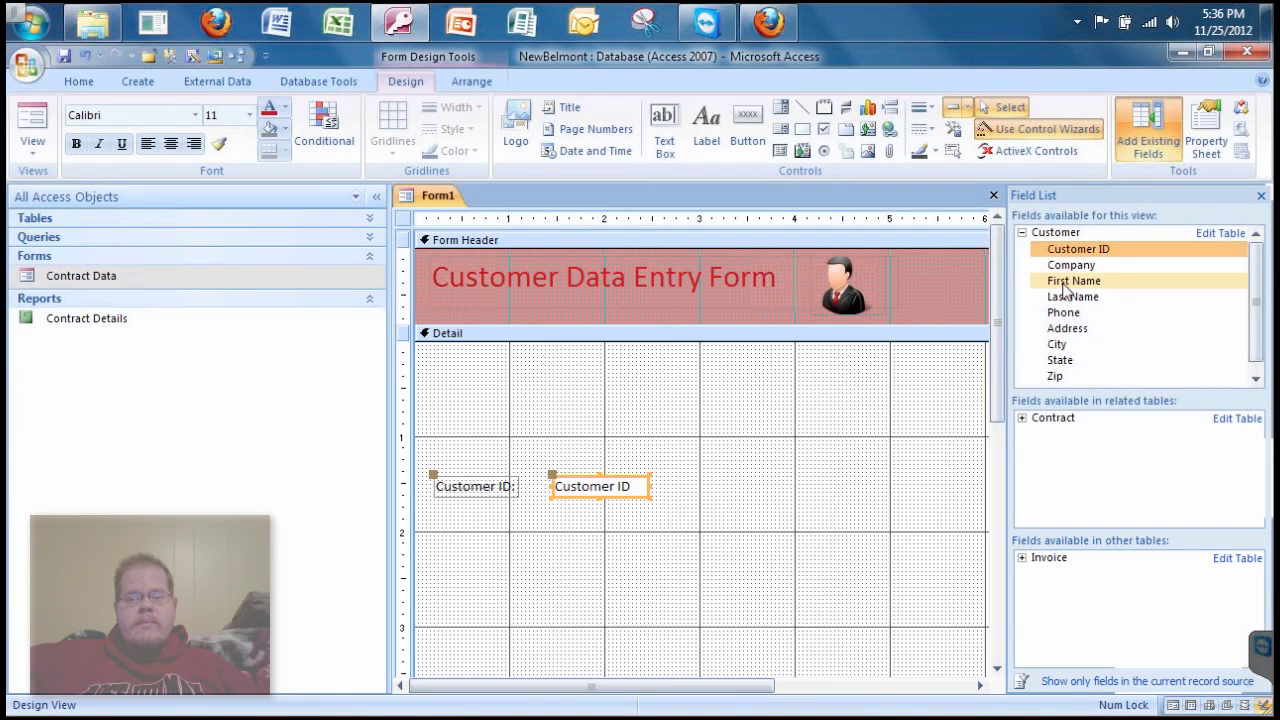
- Add First Name, Last Name, Company, Phone, Address, City, State and Zip fields
double_click(1065, 288)
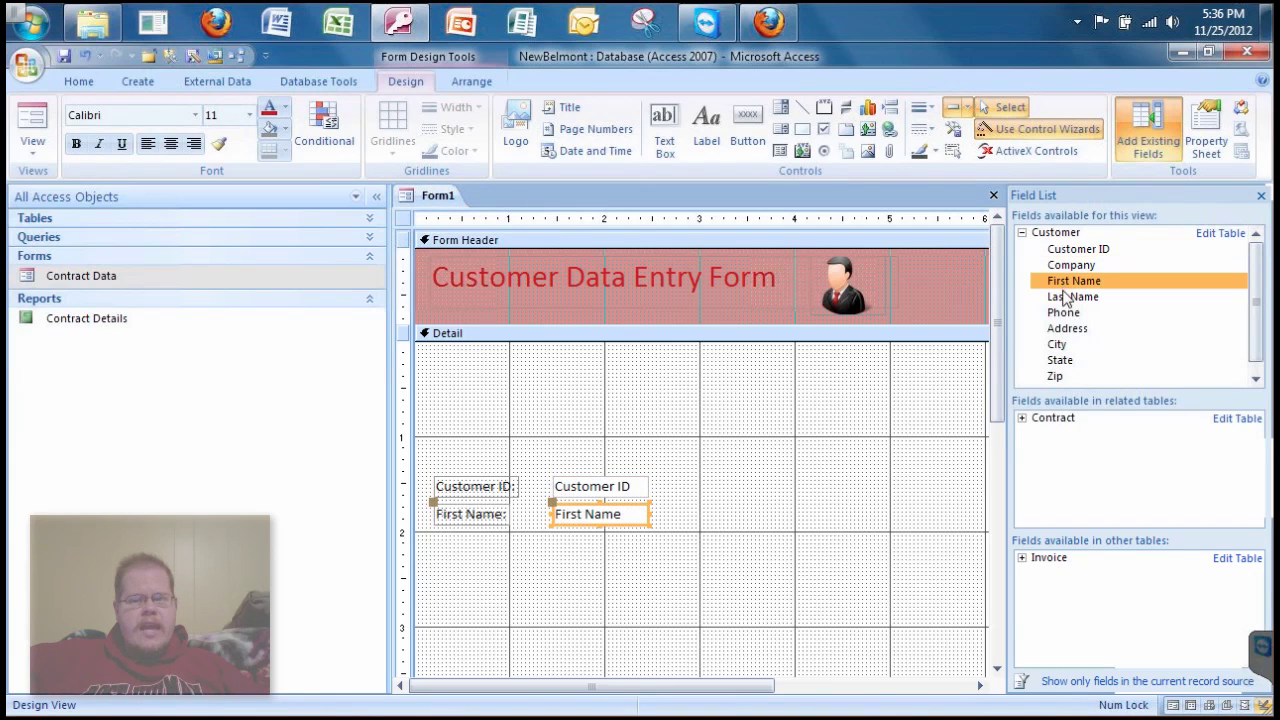
double_click(1066, 299)
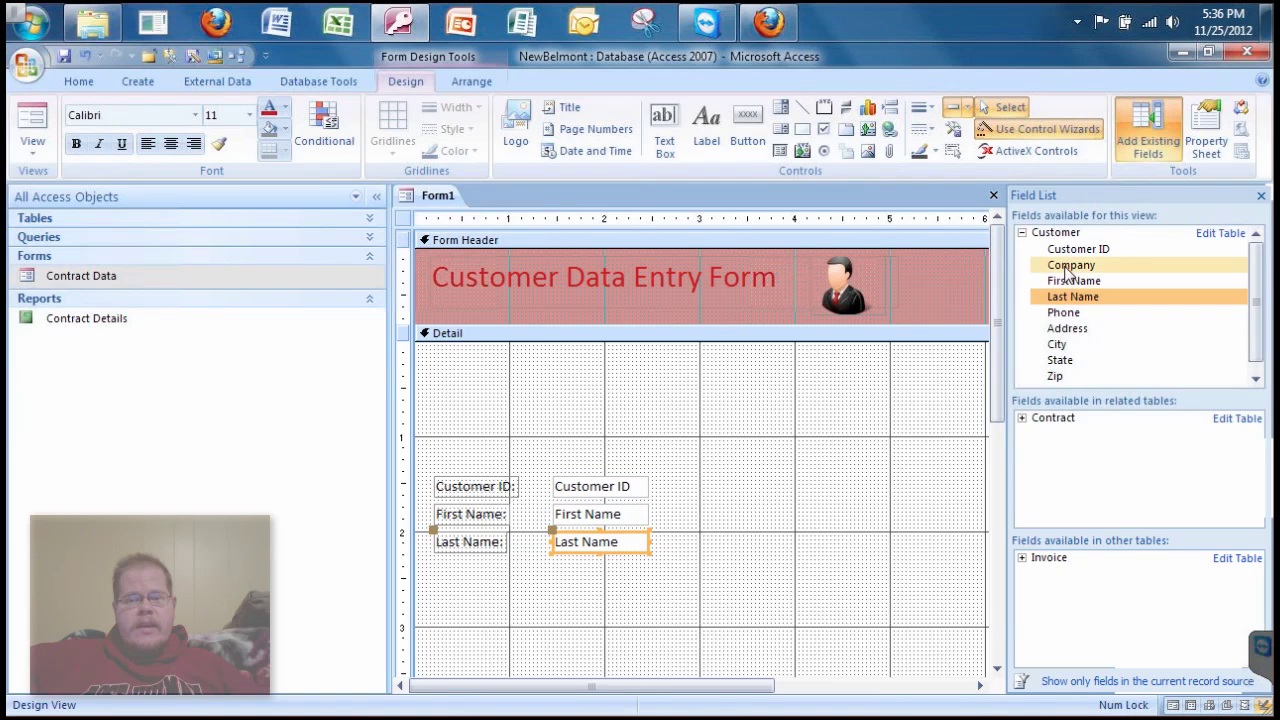
double_click(1068, 266)
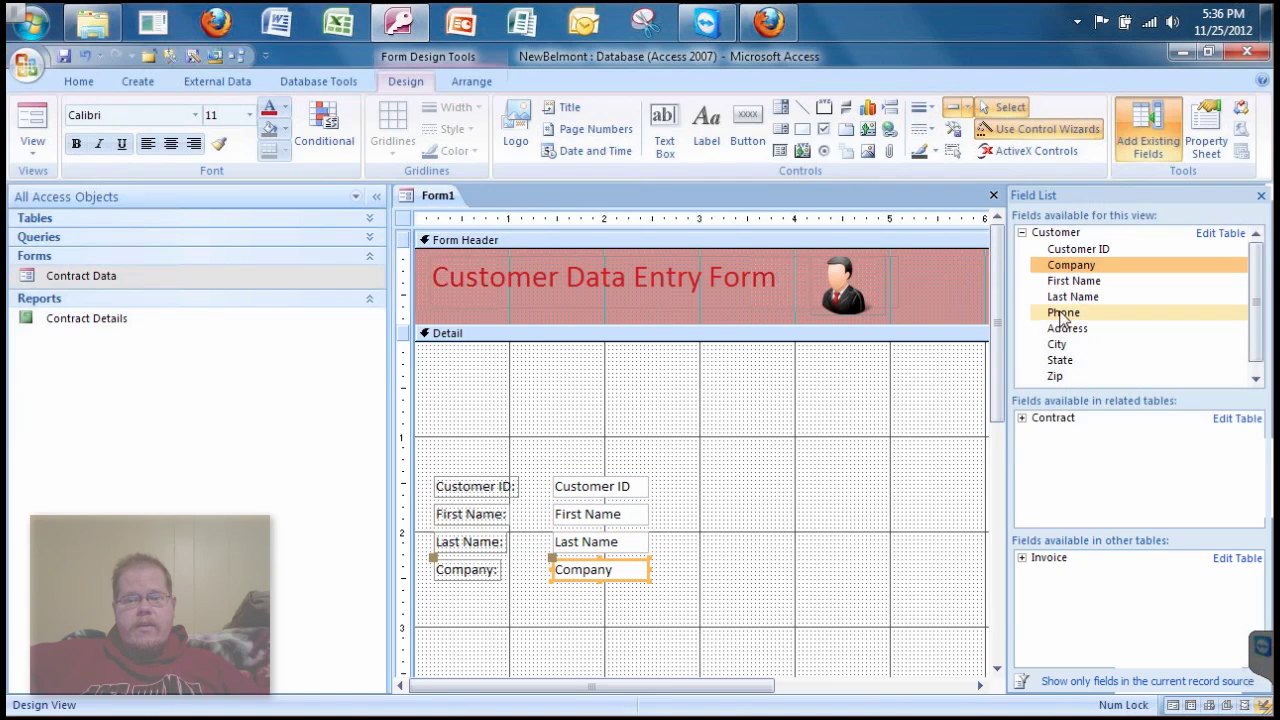
double_click(1063, 313)
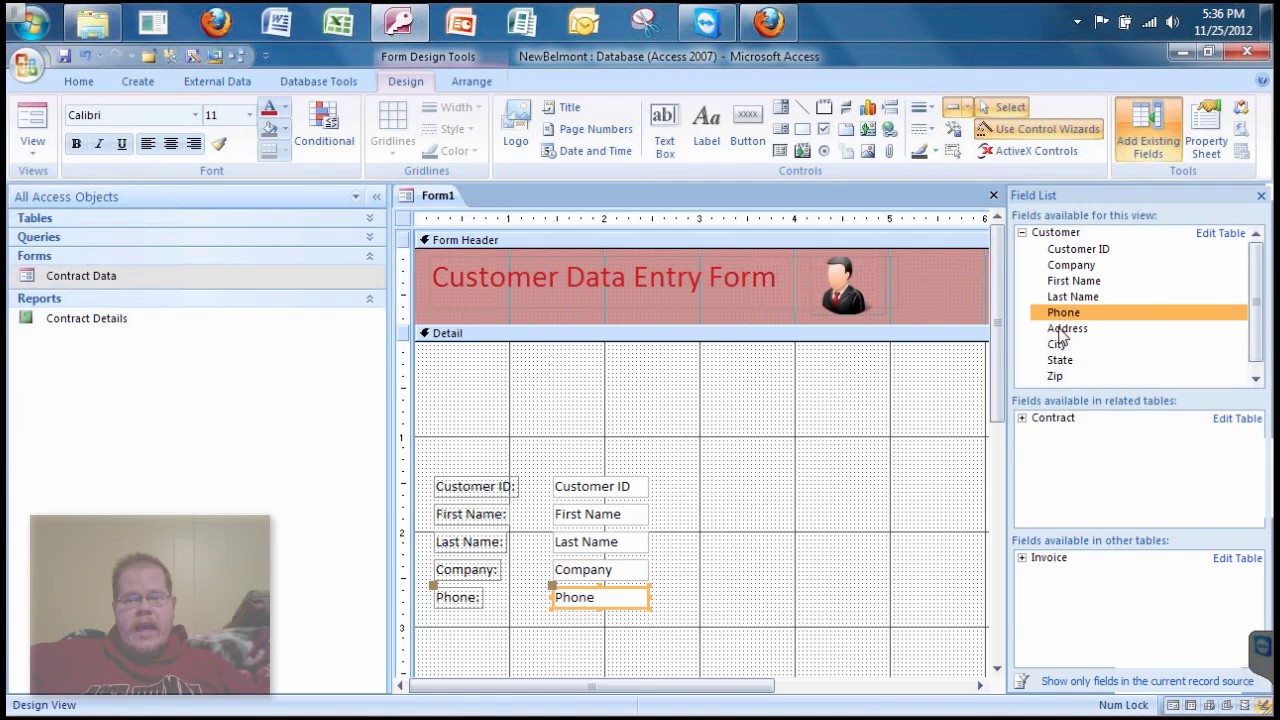
double_click(1062, 330)
click(1058, 345)
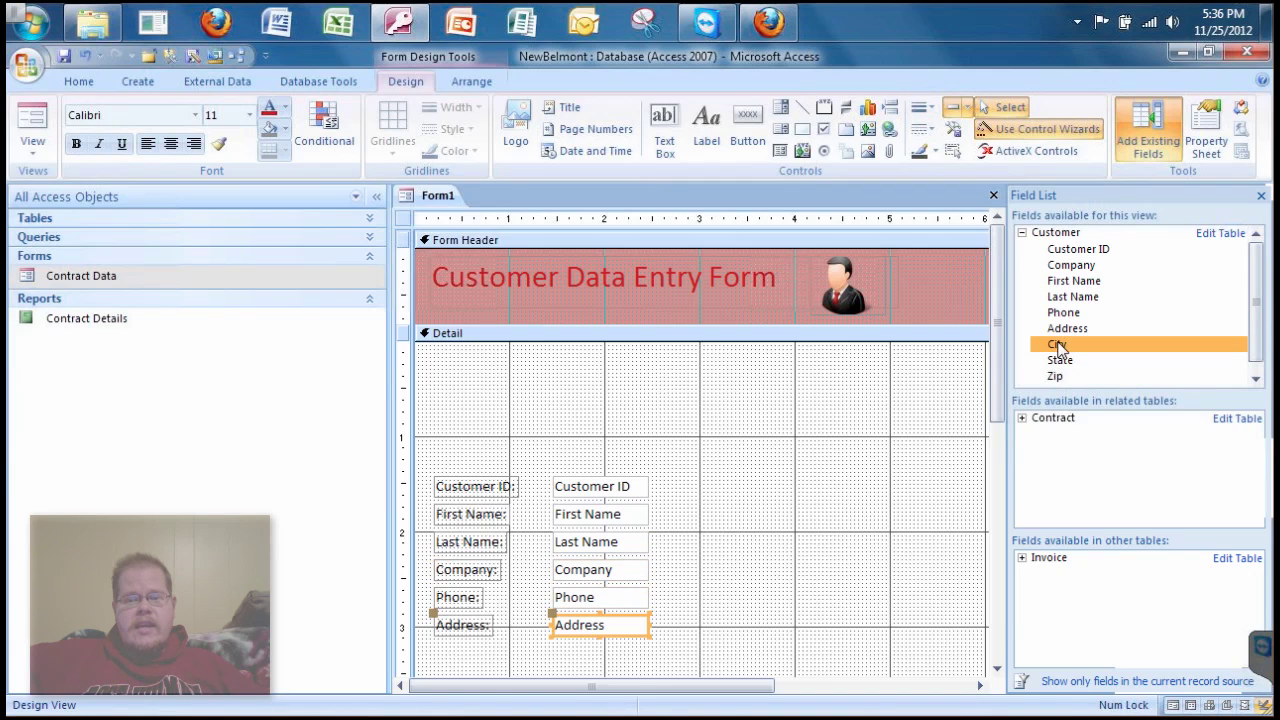
double_click(1058, 345)
double_click(1059, 361)
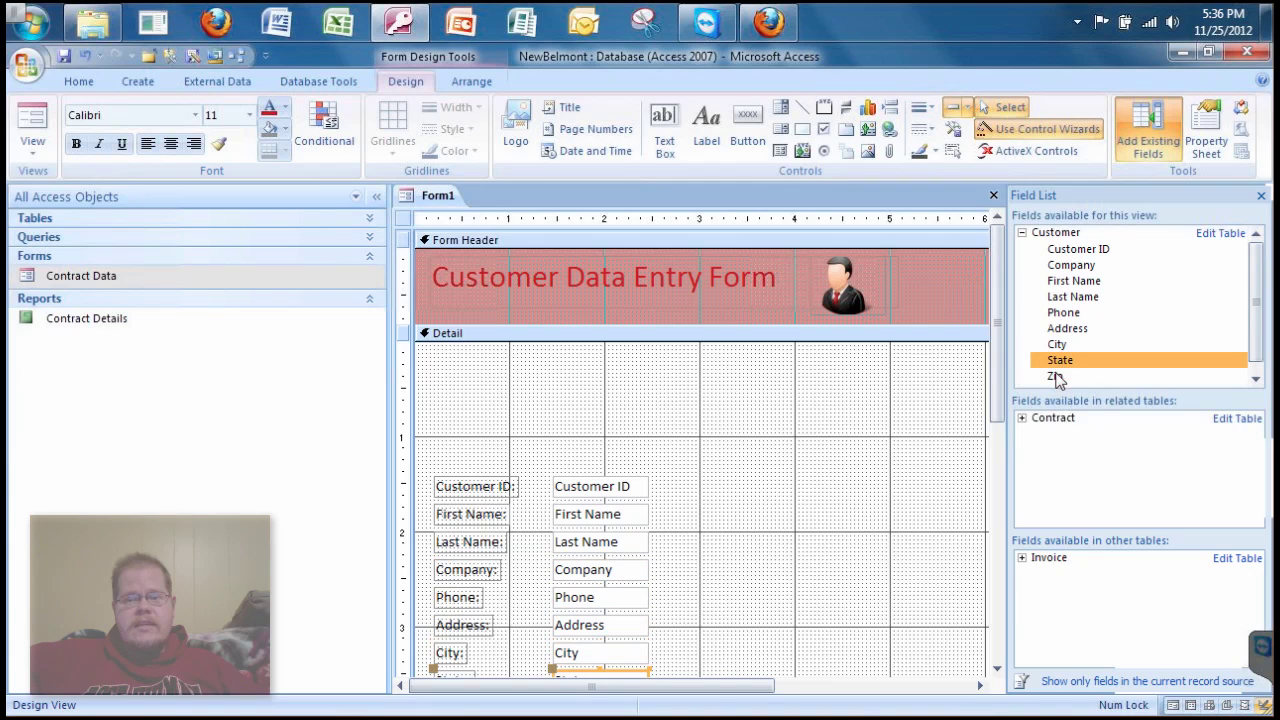
double_click(1056, 377)
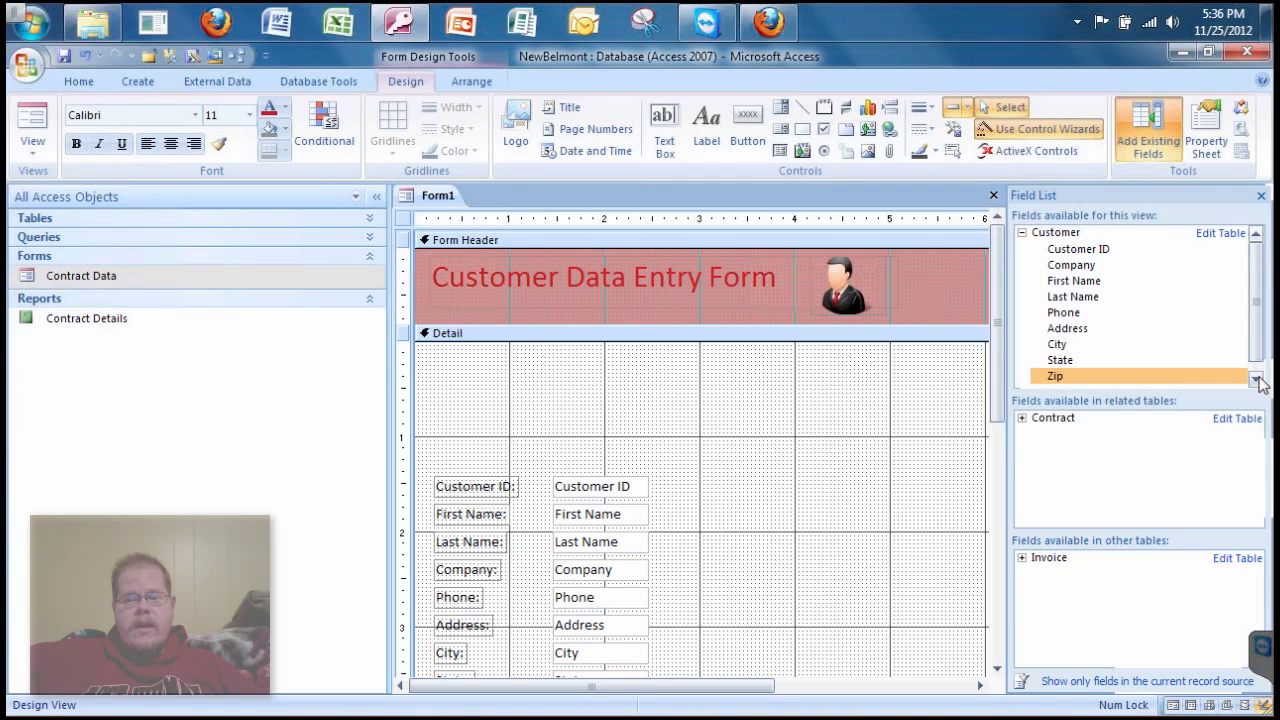
- Add the E-mail Address field and clear the selection on the form
click(1256, 380)
click(1099, 379)
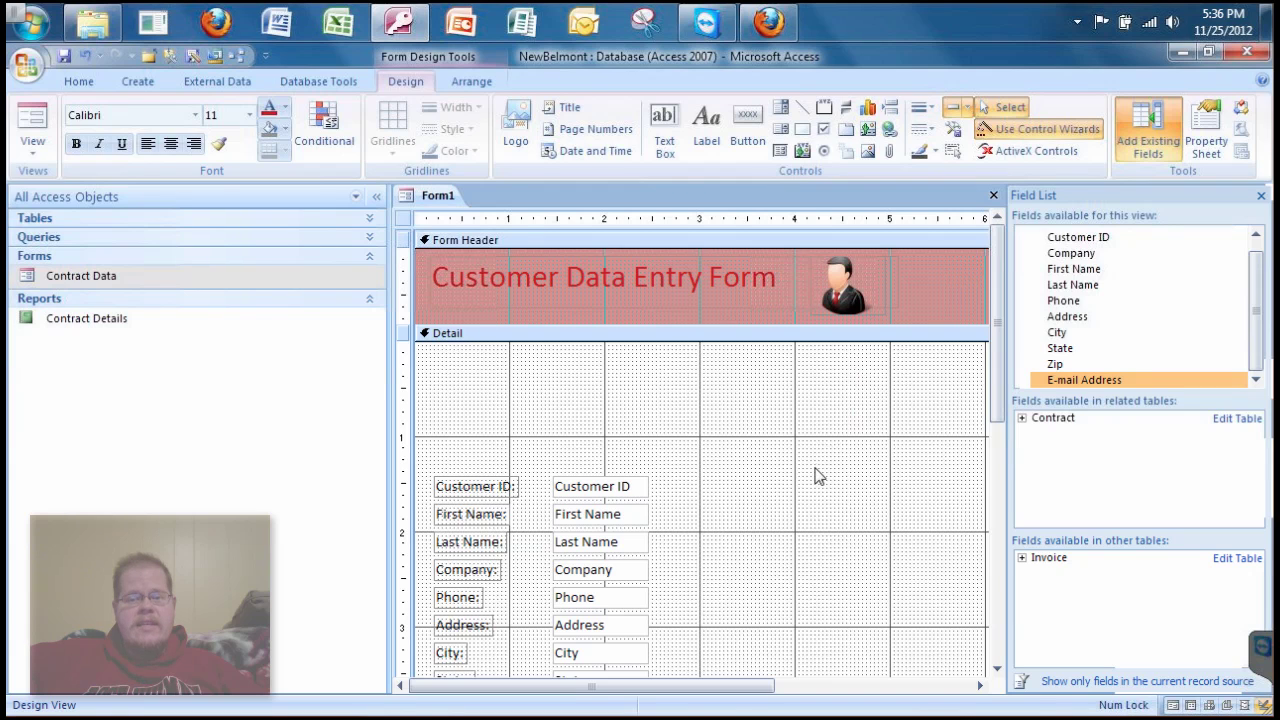
click(996, 374)
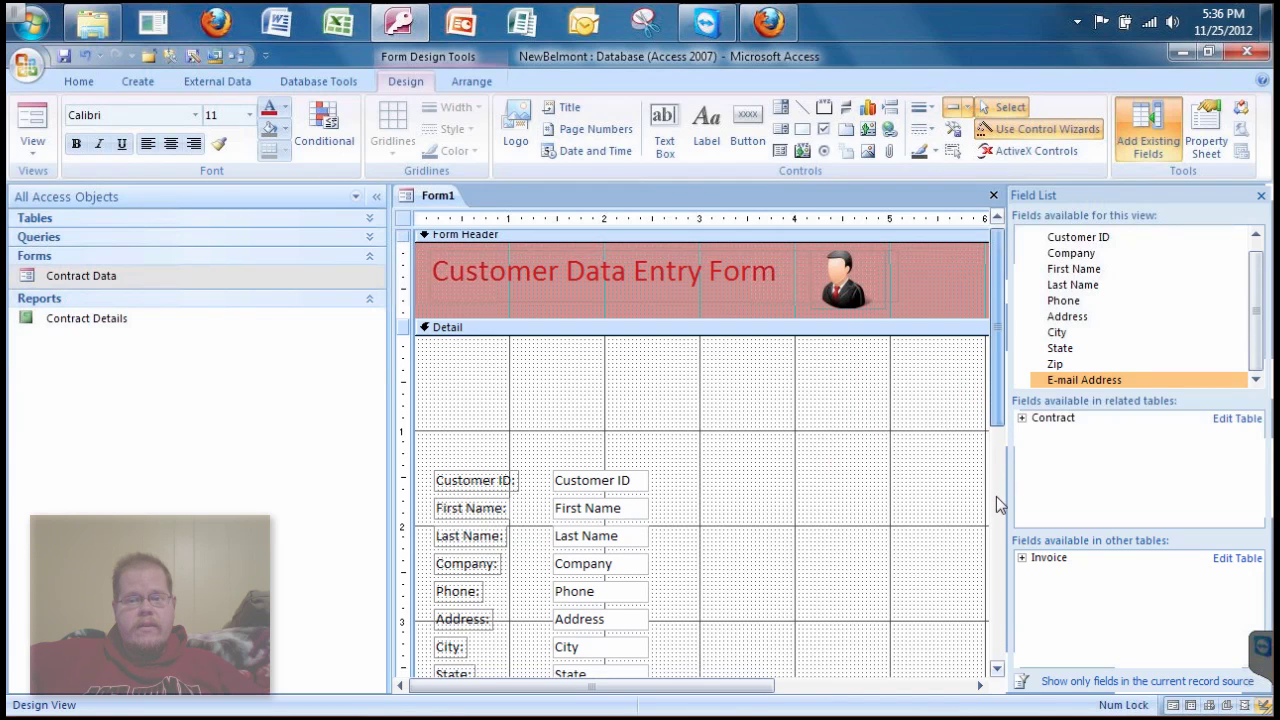
click(996, 505)
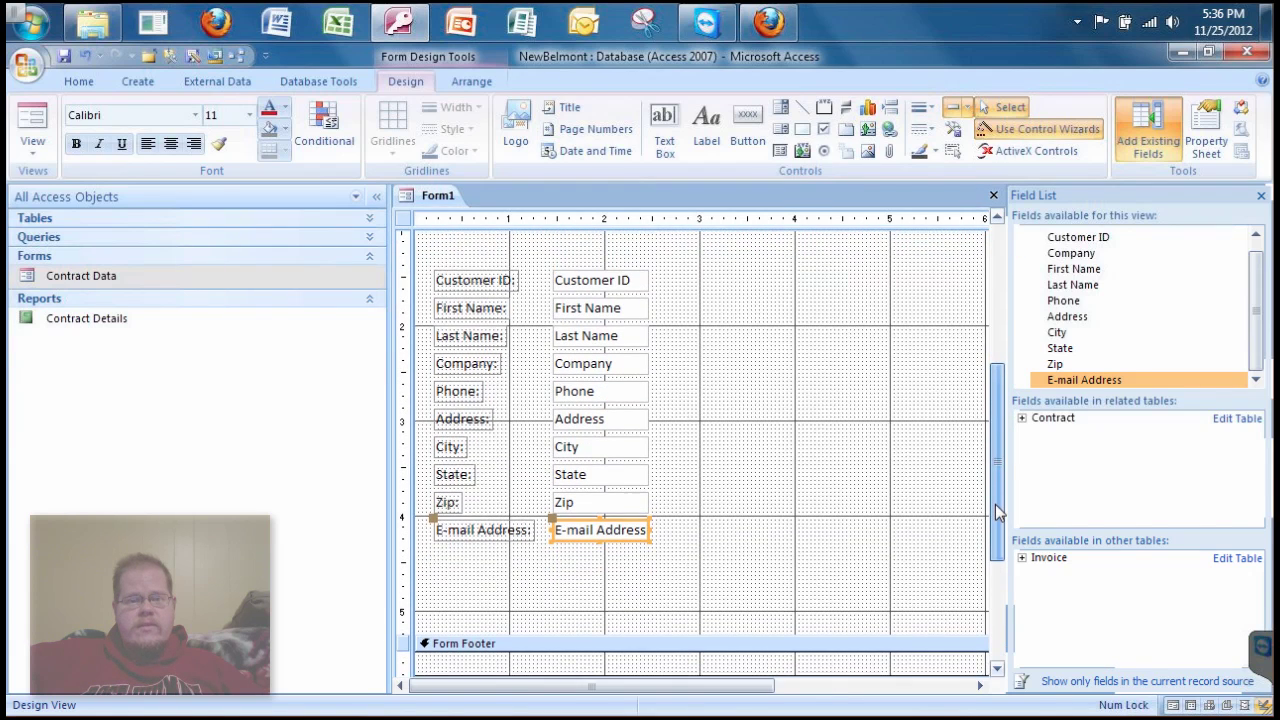
scroll(996, 512, up, 1)
click(766, 451)
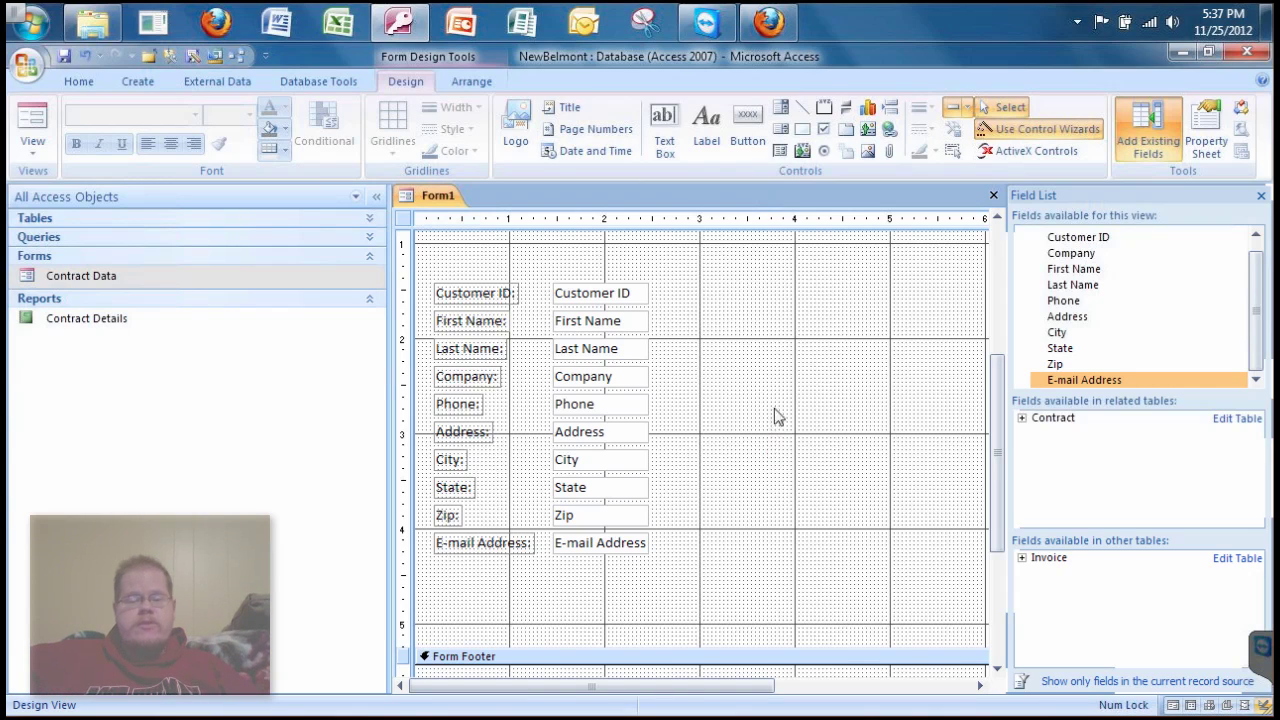
- Close the Field List, move all field controls to the top of Detail, and preview in Form View
click(1150, 137)
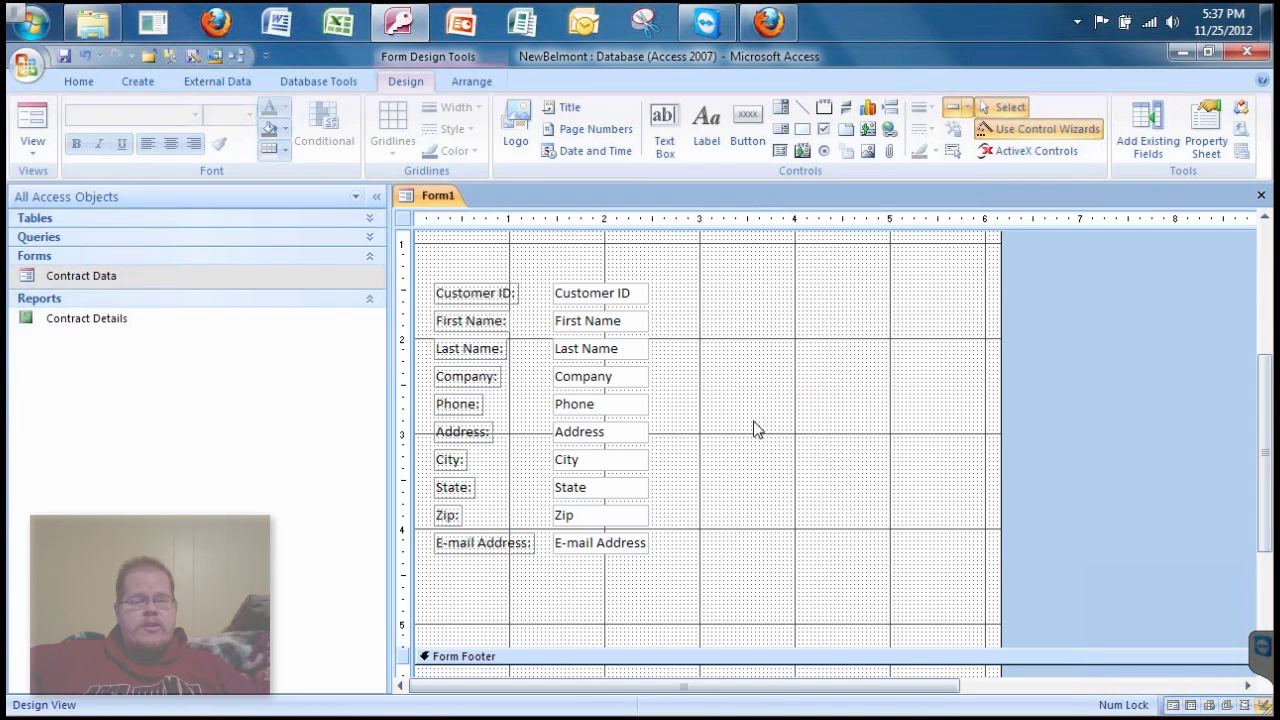
drag(673, 565, 445, 283)
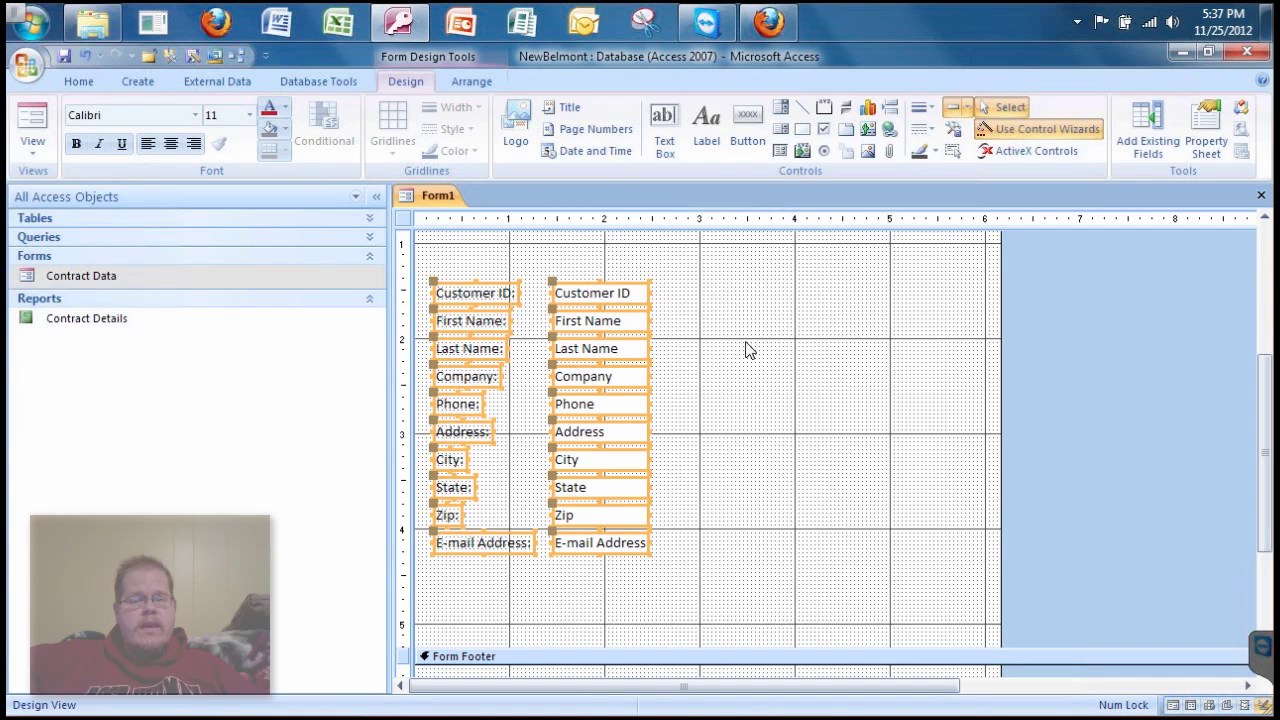
click(824, 332)
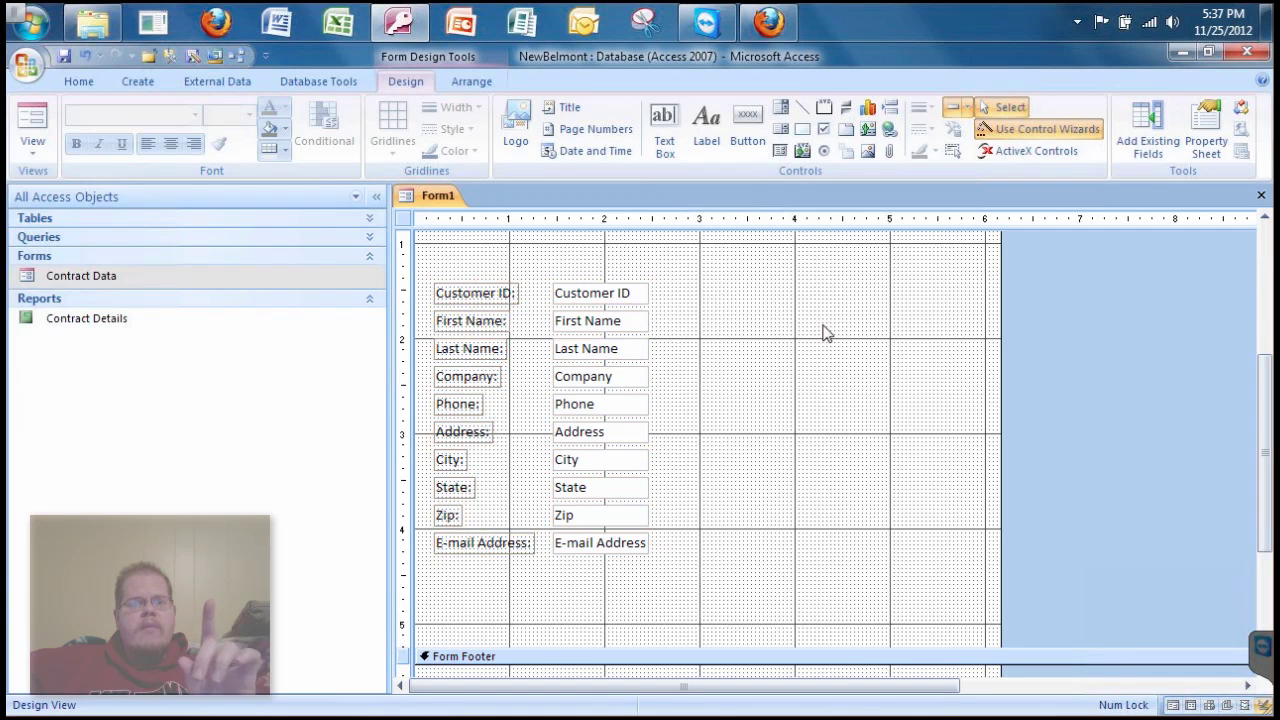
click(564, 299)
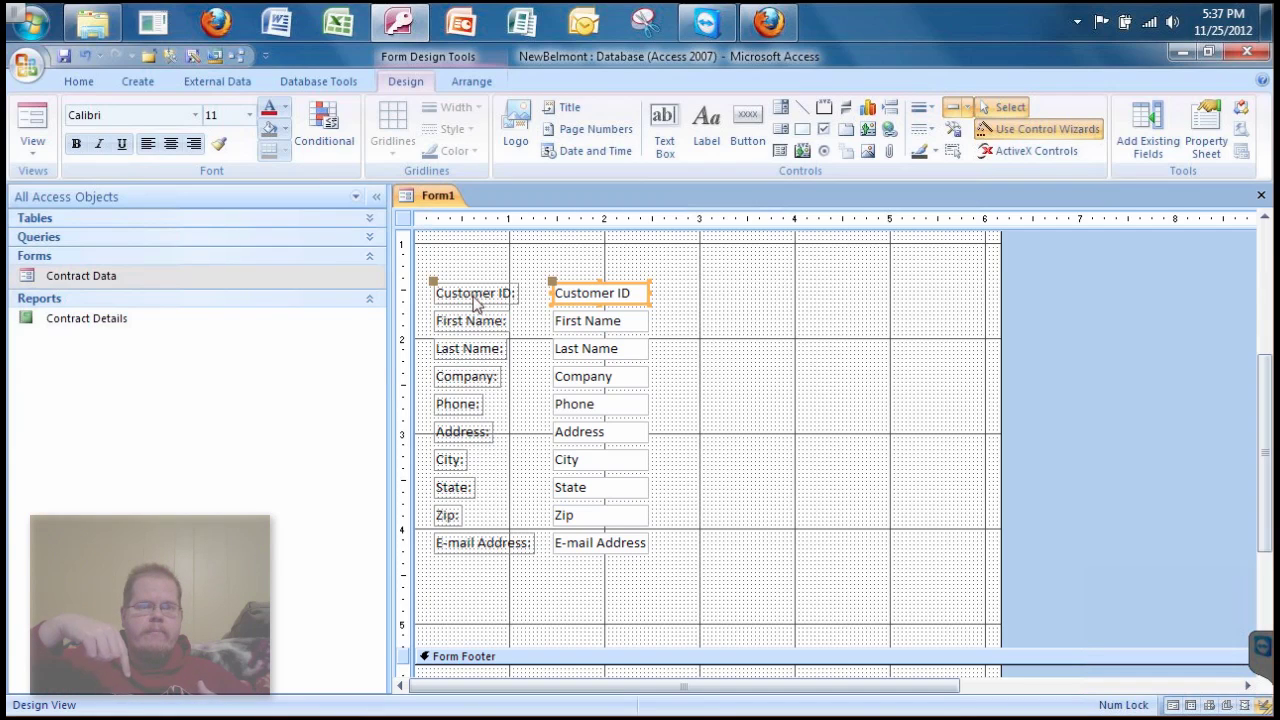
click(701, 557)
drag(672, 593, 443, 287)
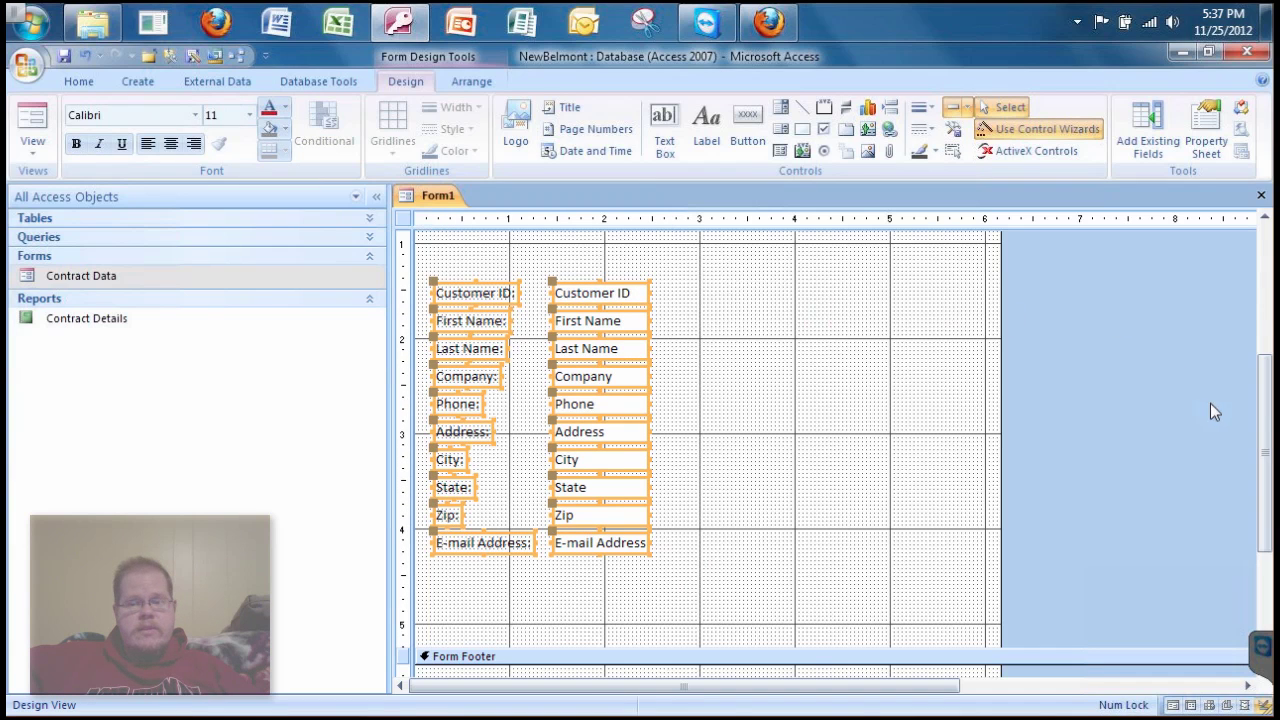
drag(1268, 362, 1268, 246)
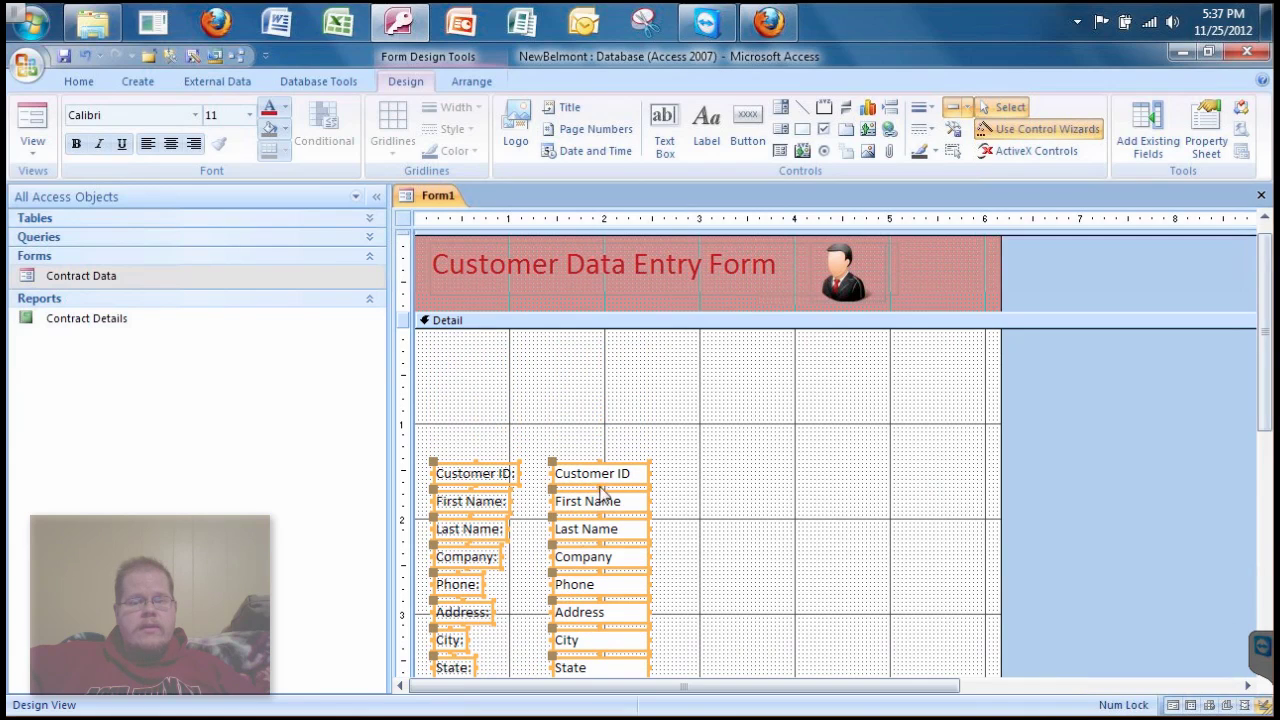
drag(614, 474, 605, 355)
click(716, 420)
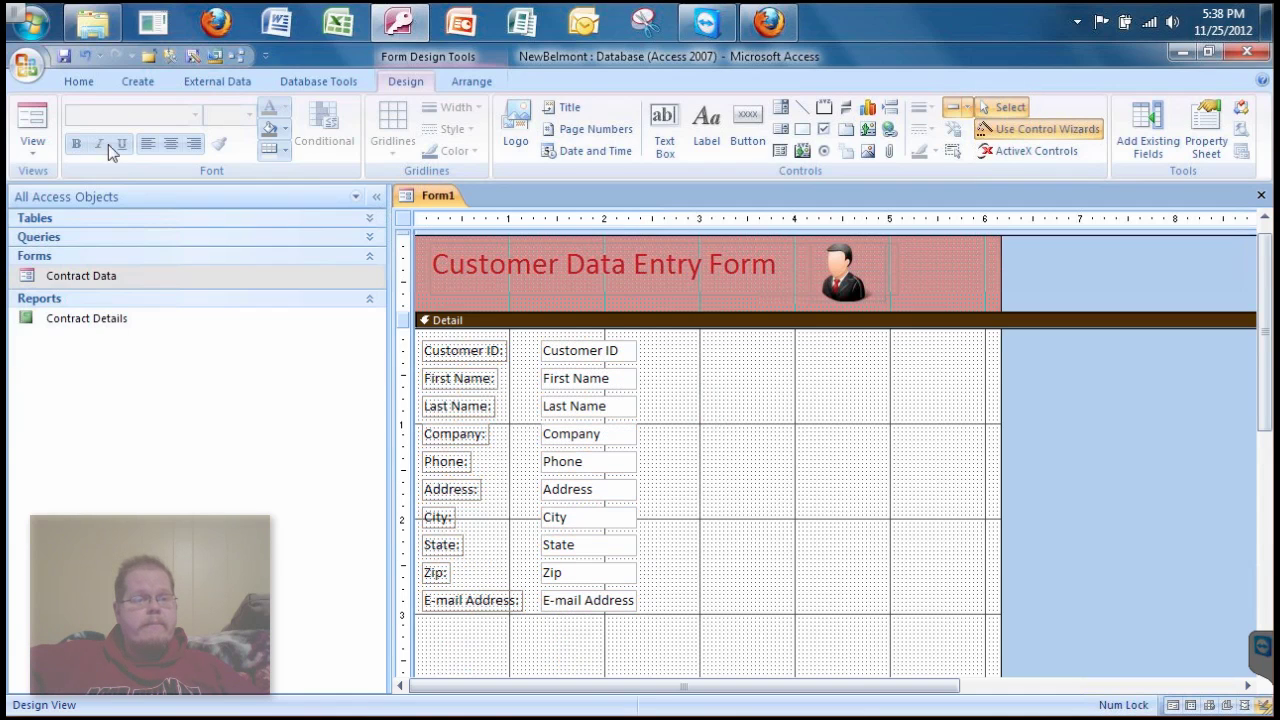
click(28, 125)
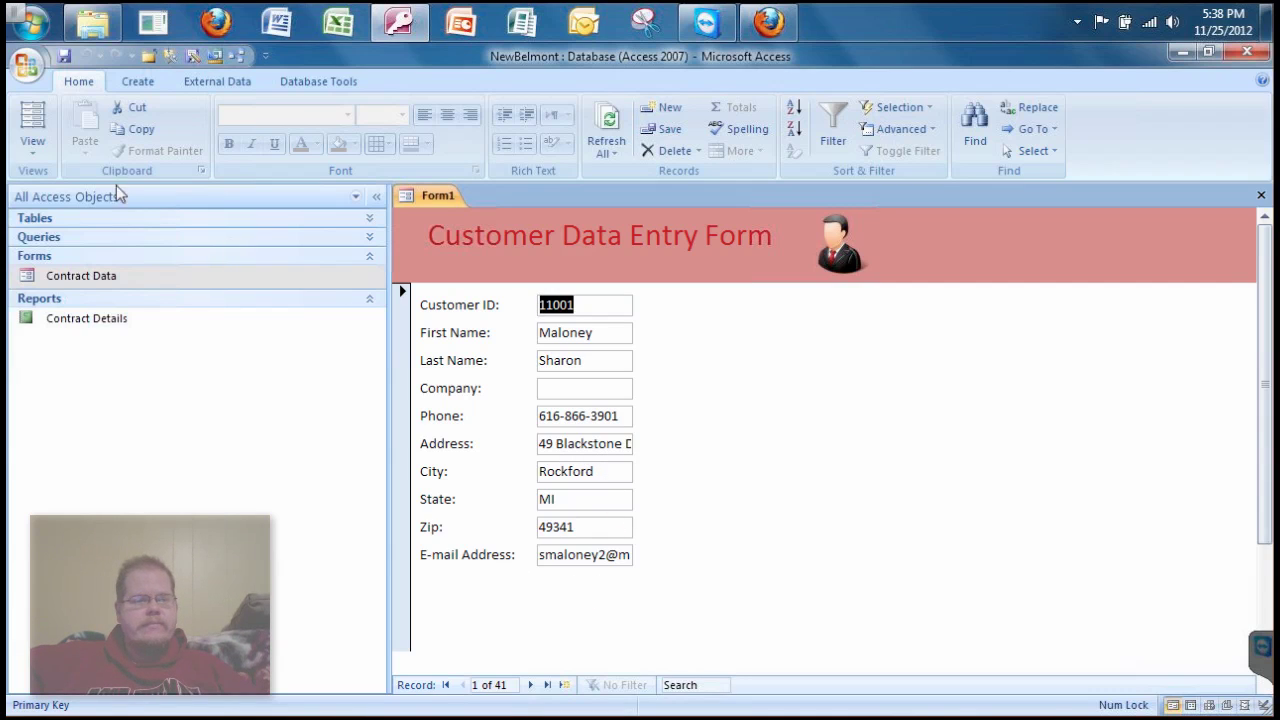
- Switch the form back to Design View and select the Address text box
click(31, 150)
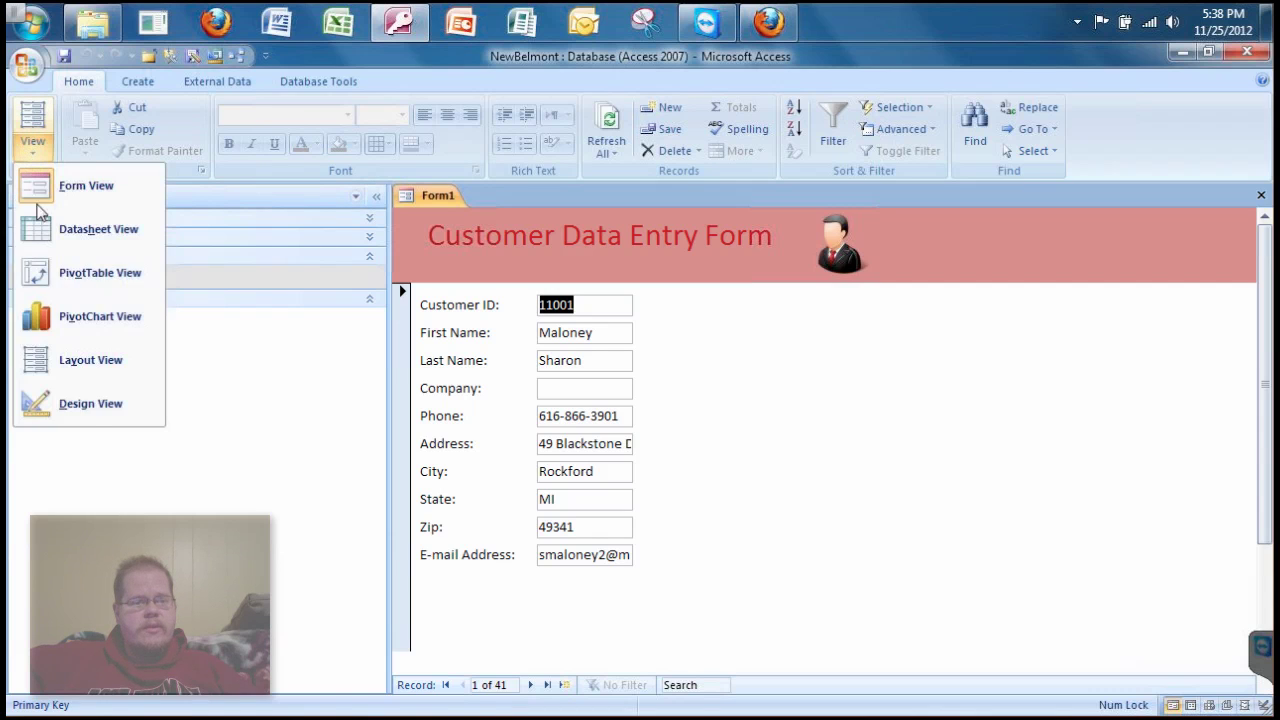
click(86, 410)
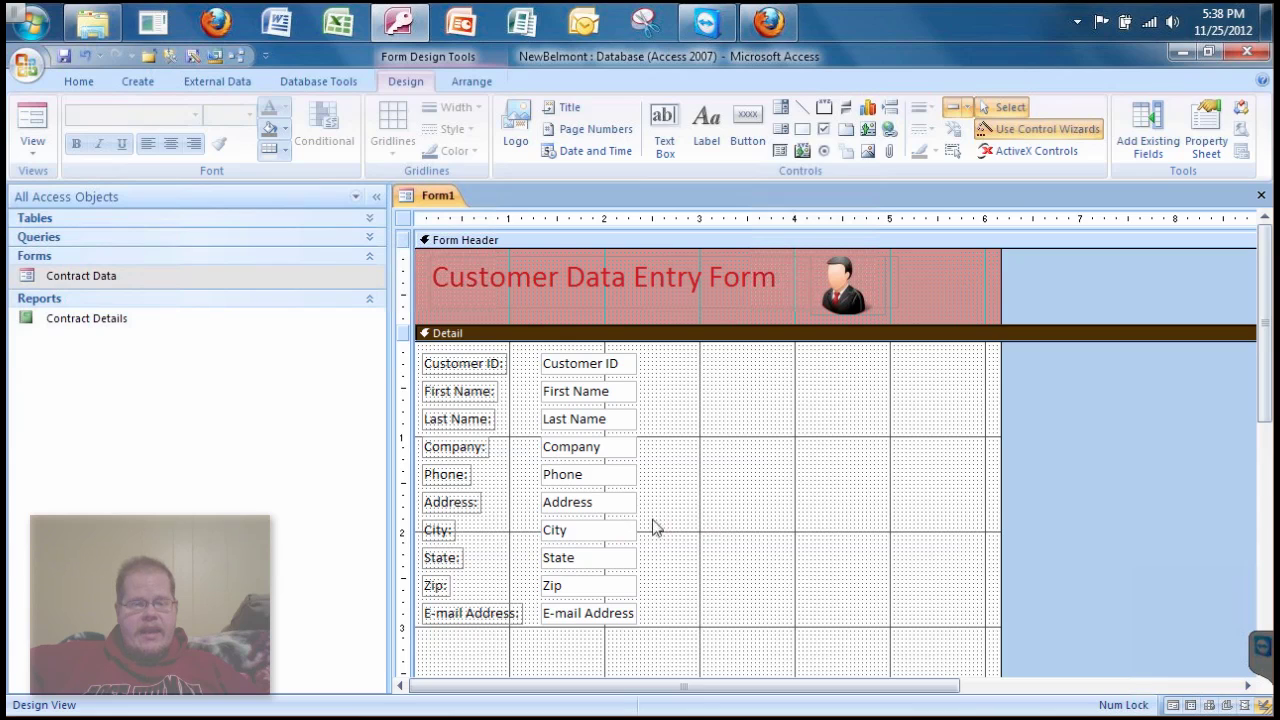
click(621, 510)
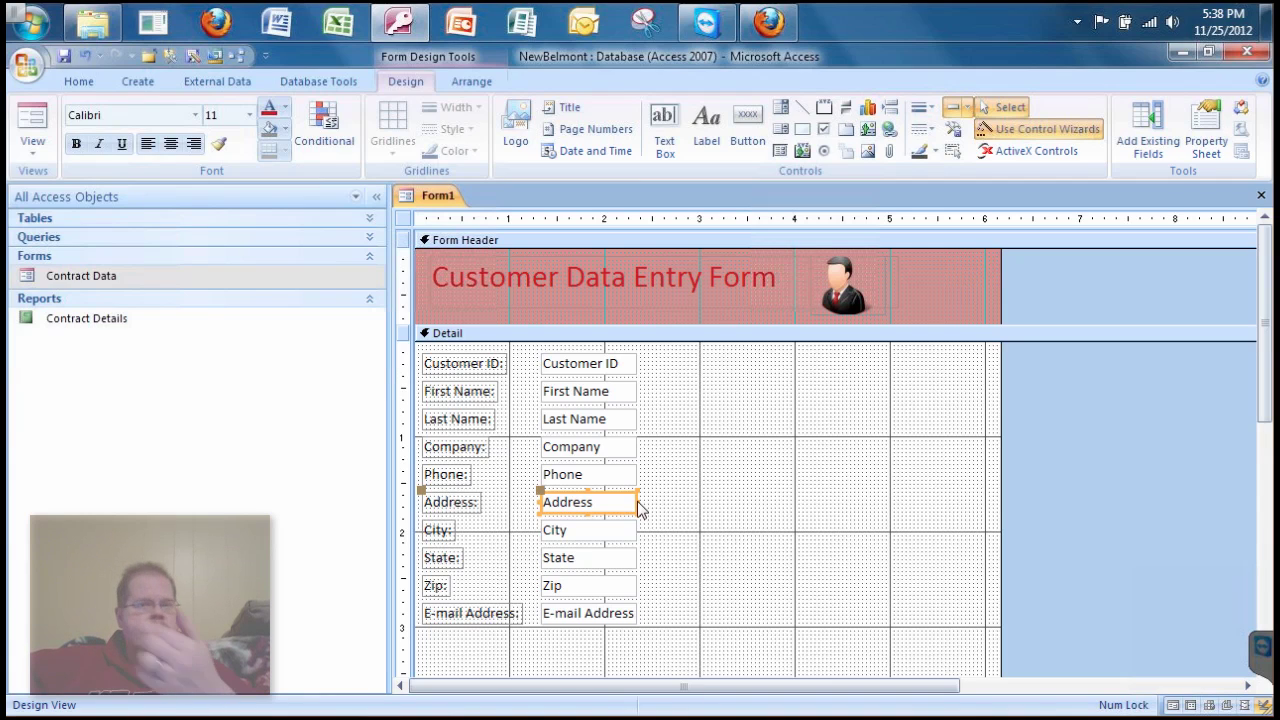
- Widen the Address and E-mail Address text boxes to match, then preview in Form View
click(638, 506)
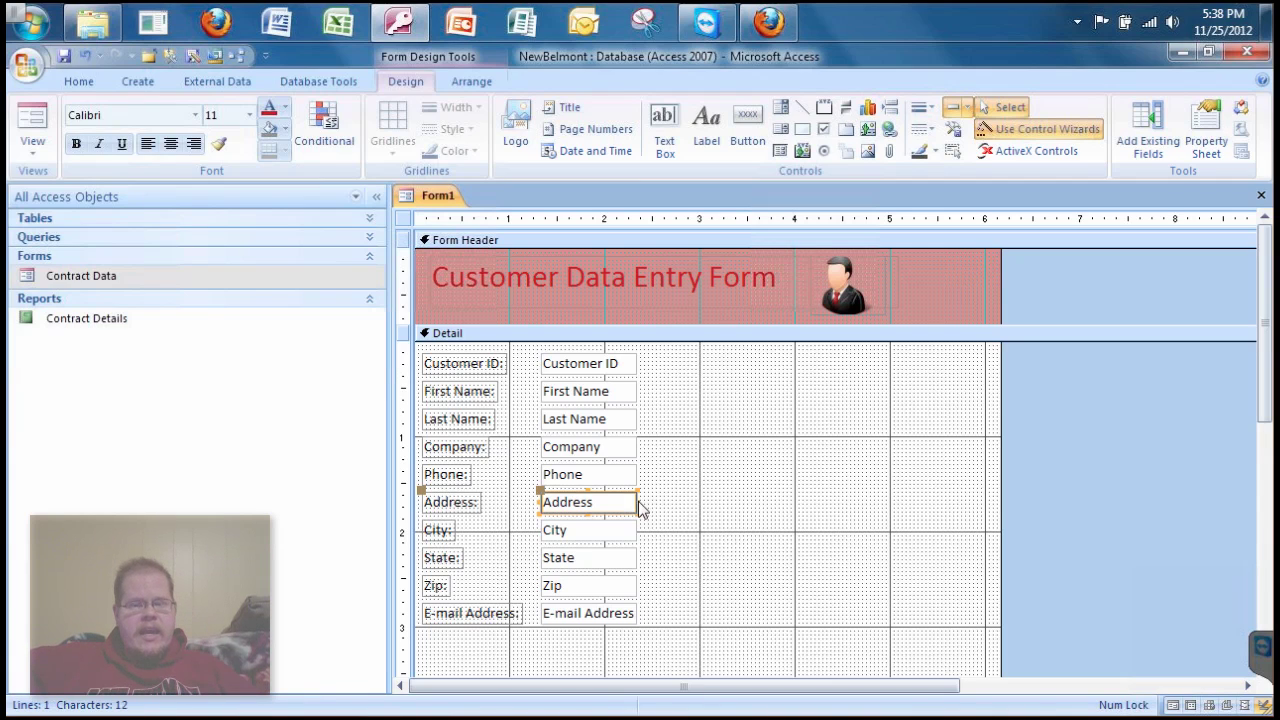
drag(641, 510, 750, 510)
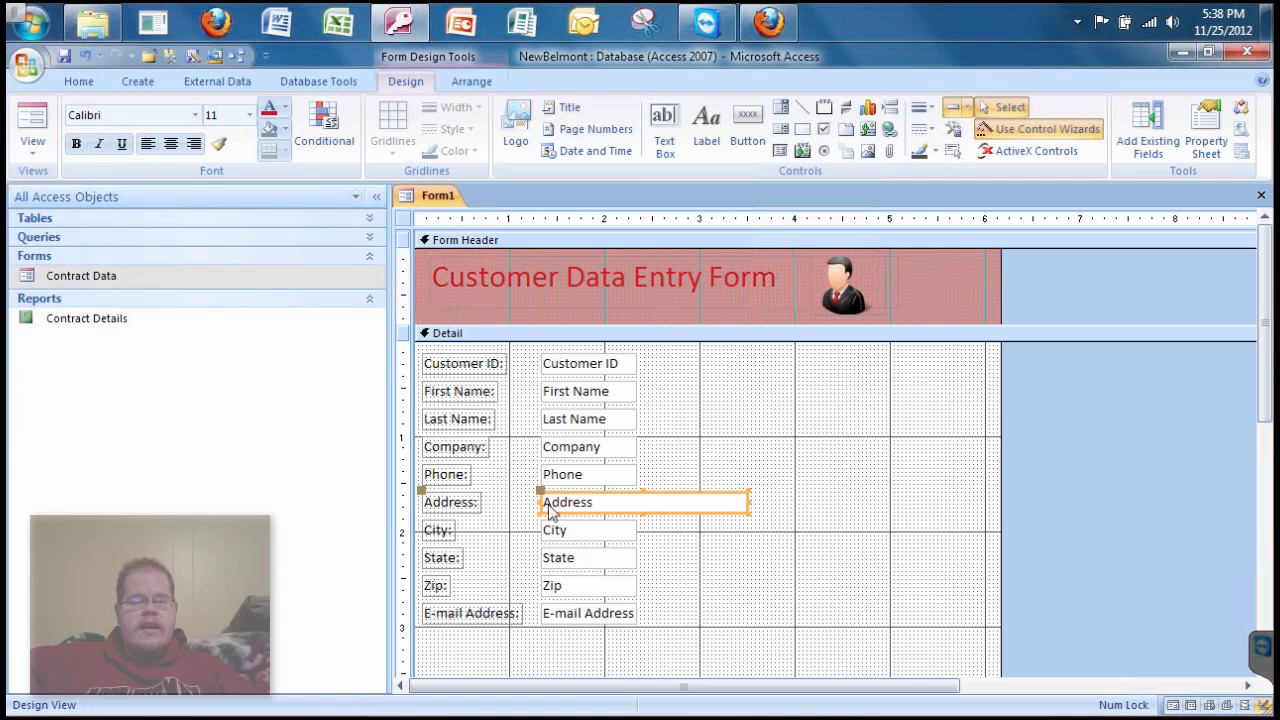
click(632, 618)
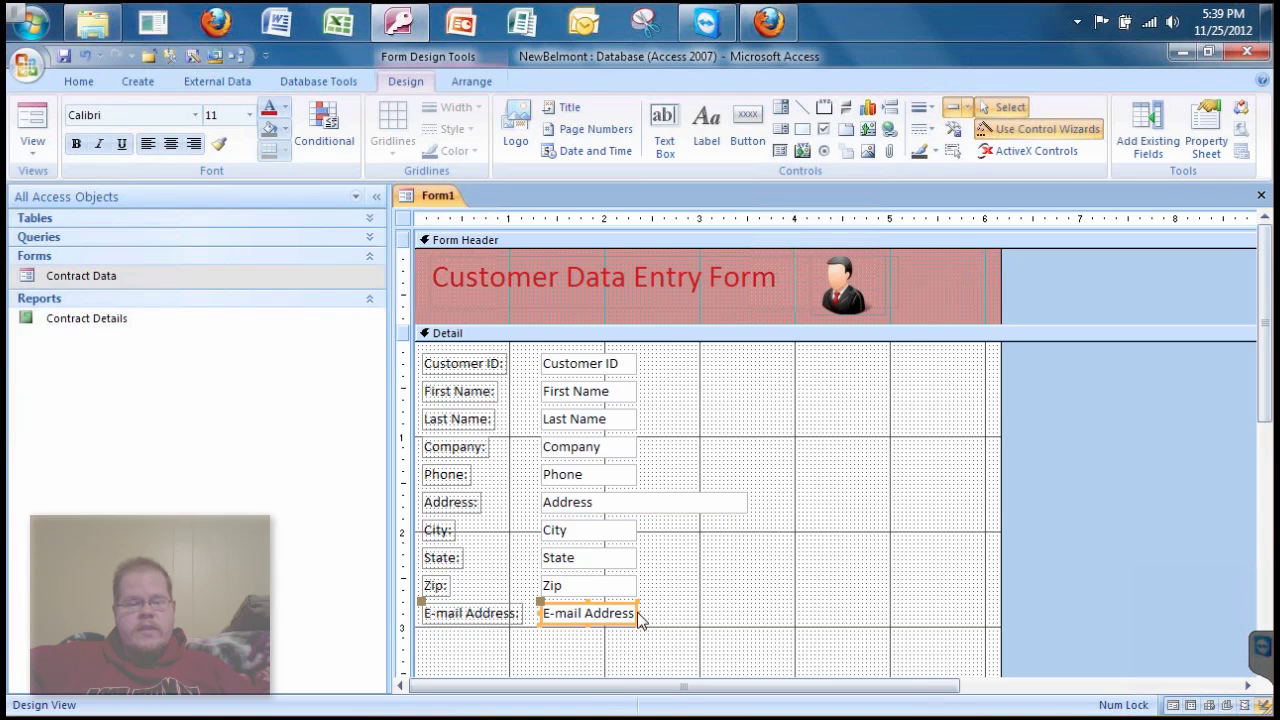
click(638, 618)
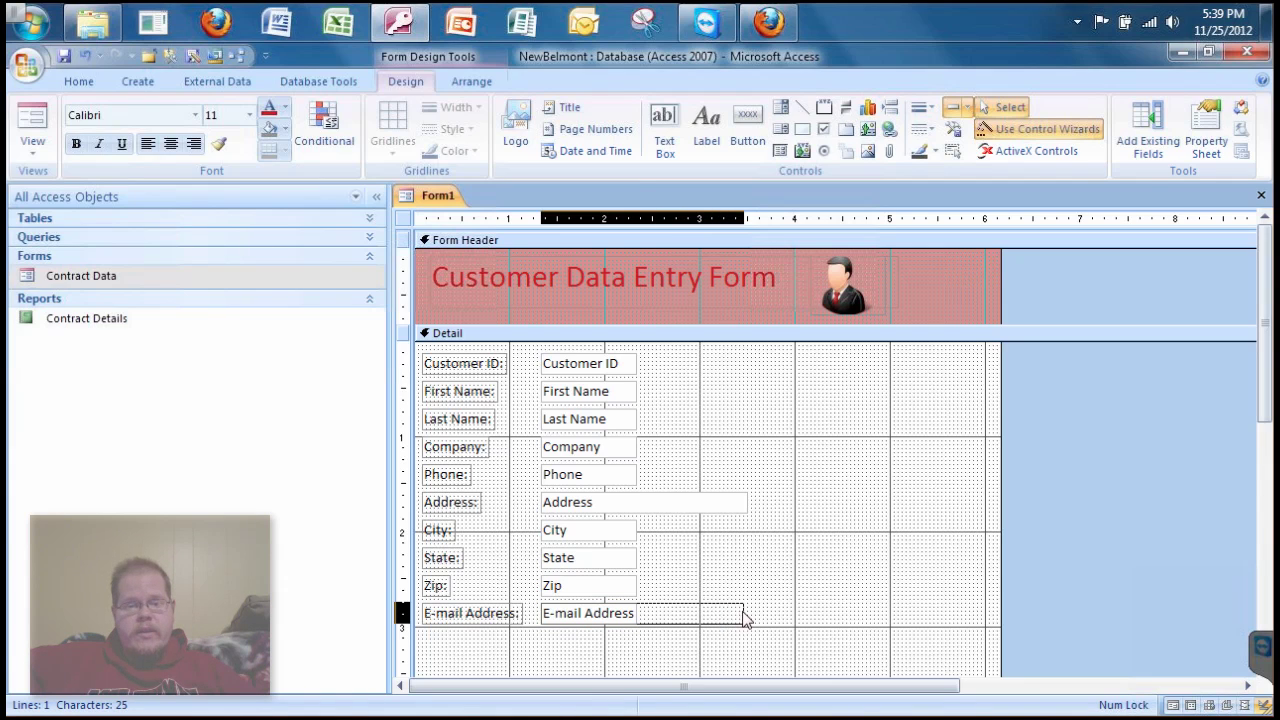
click(745, 618)
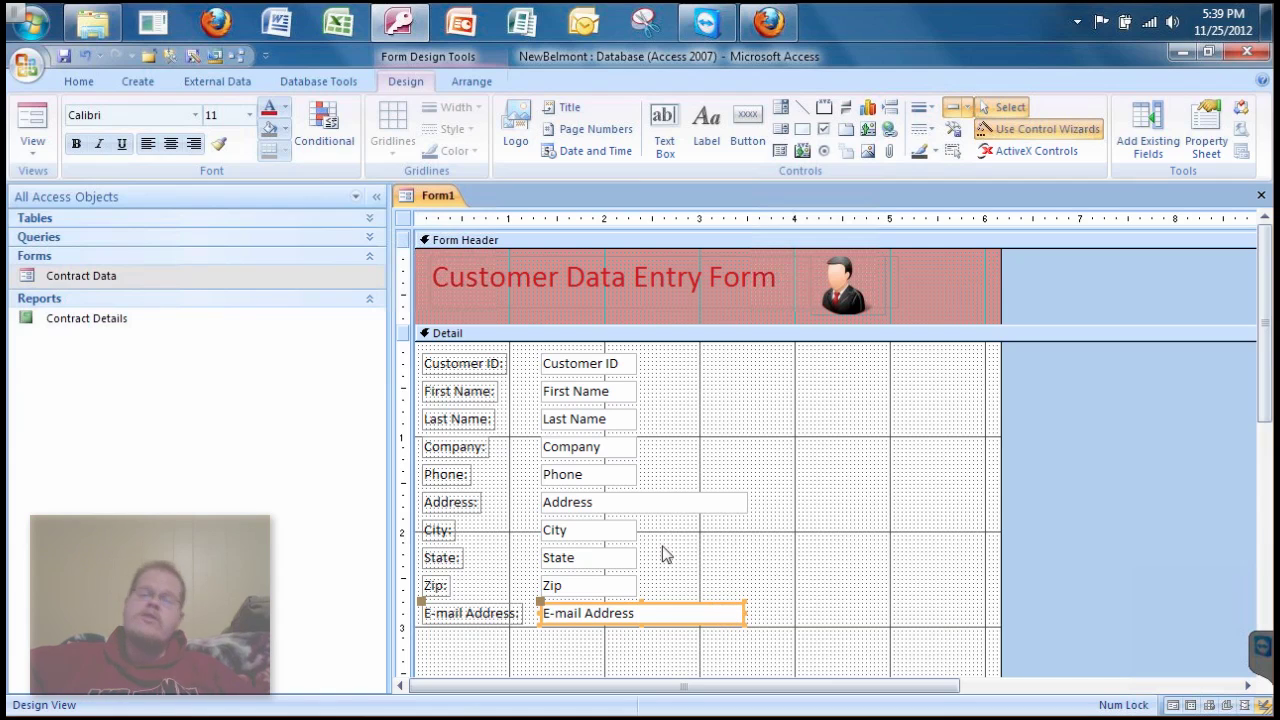
click(33, 118)
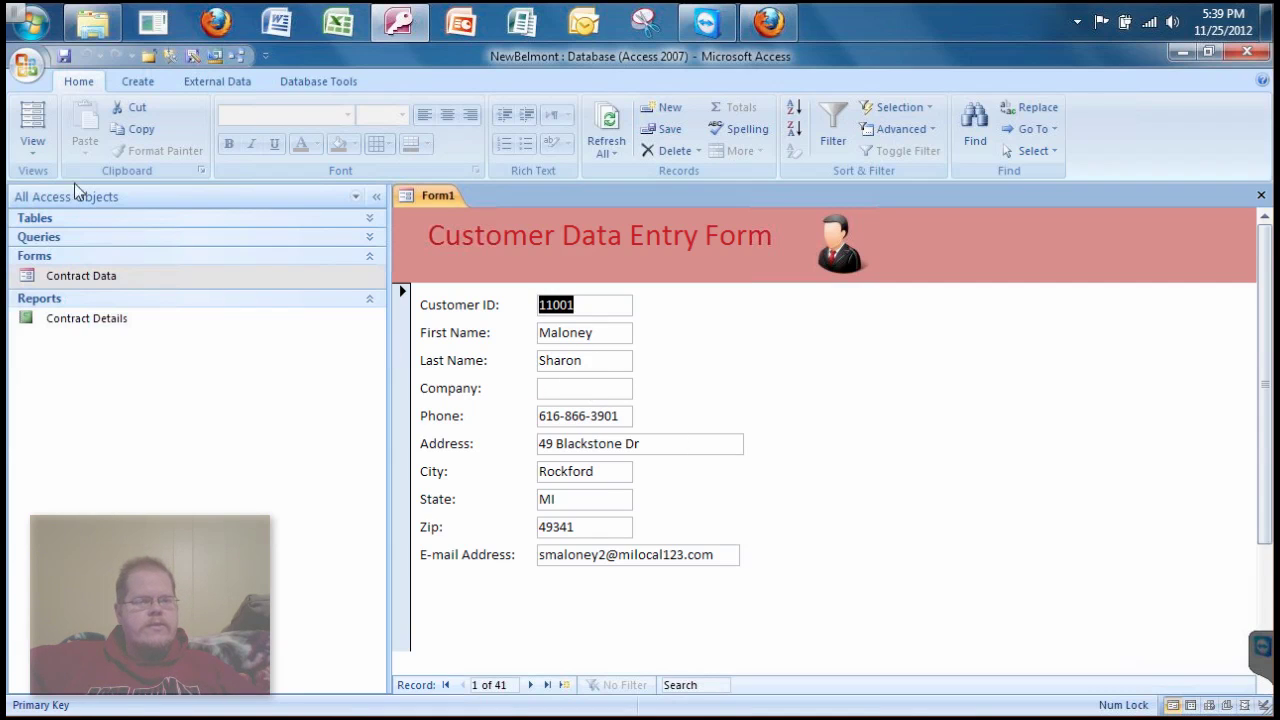
- In Design View, stretch the Company text box wider than Address, then switch to Form View
click(35, 160)
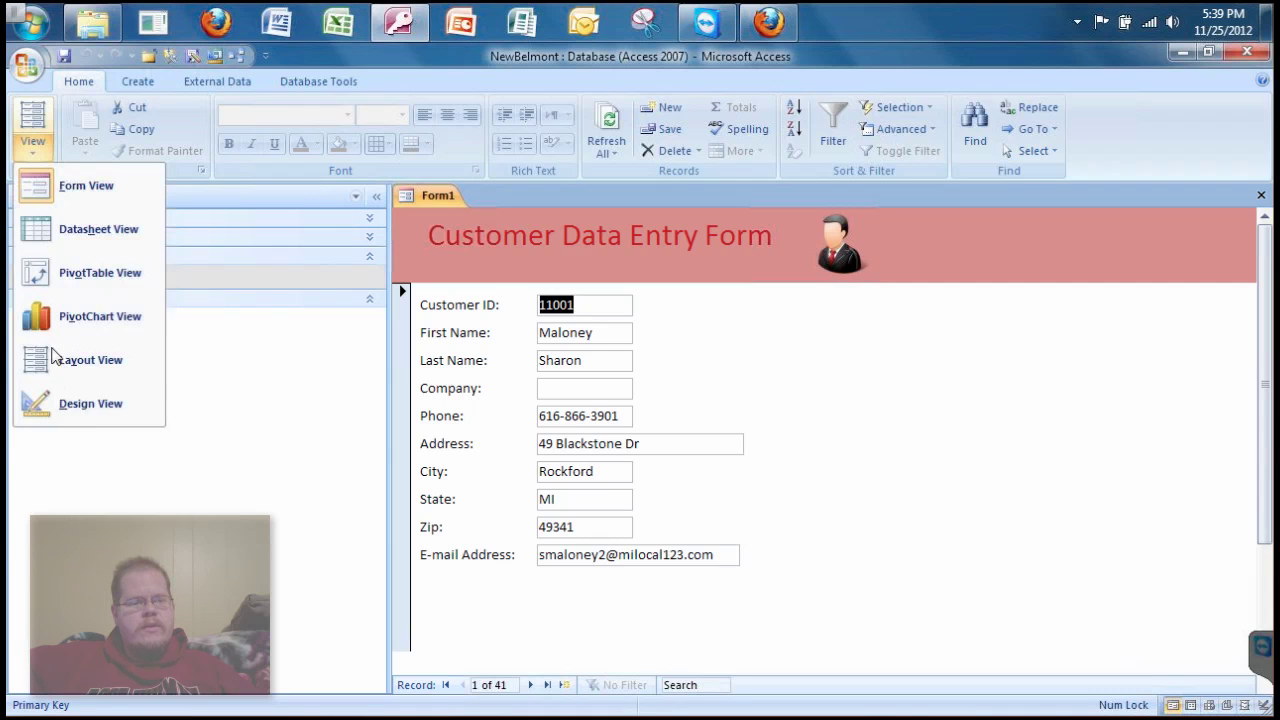
click(66, 414)
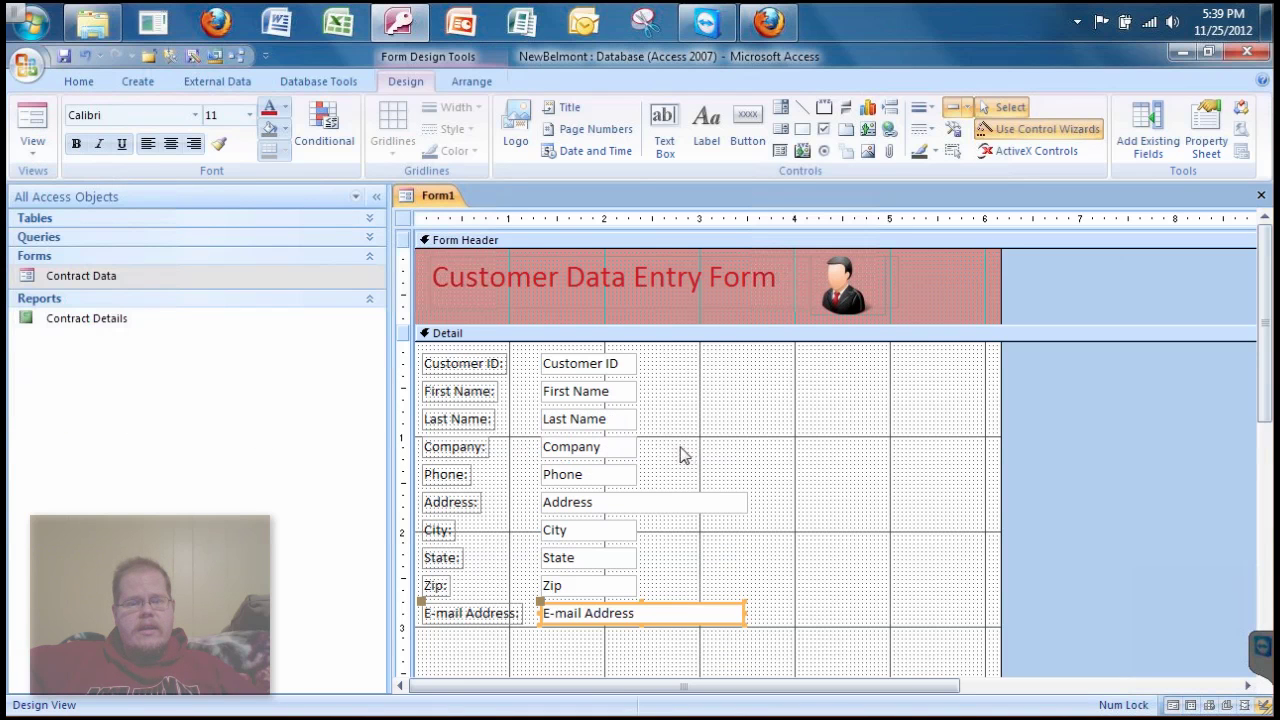
click(609, 451)
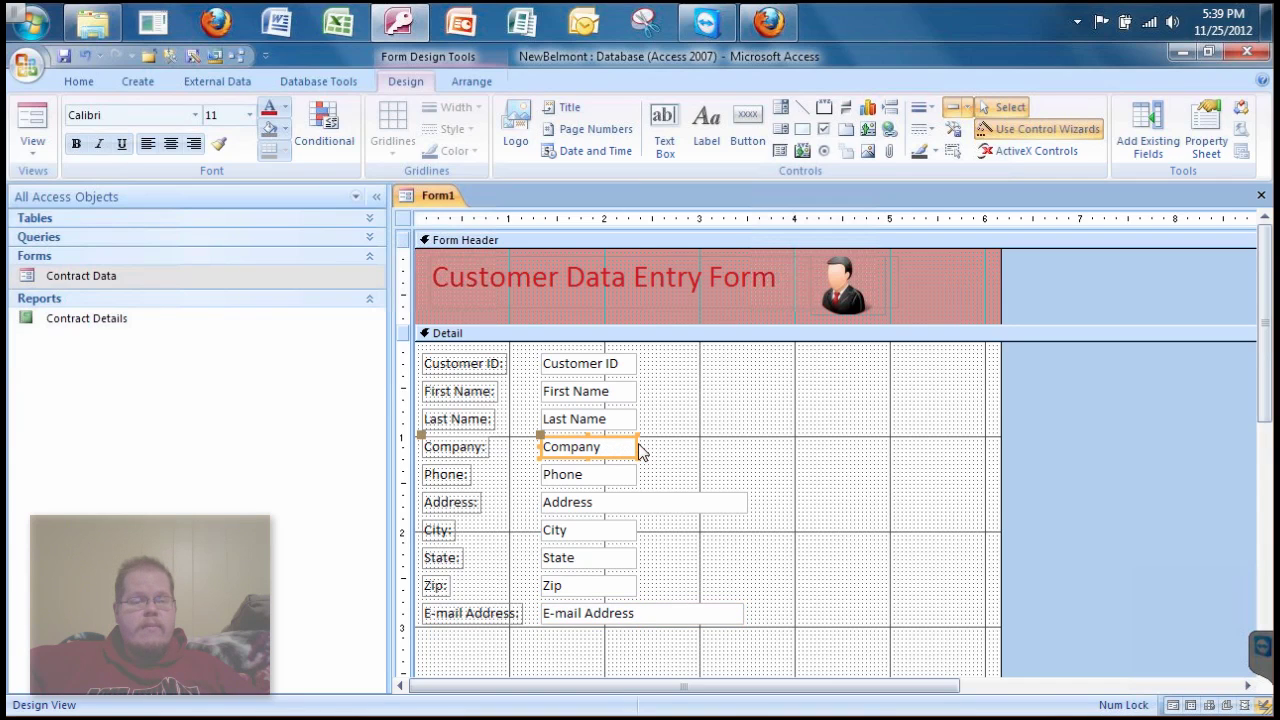
drag(638, 449, 798, 455)
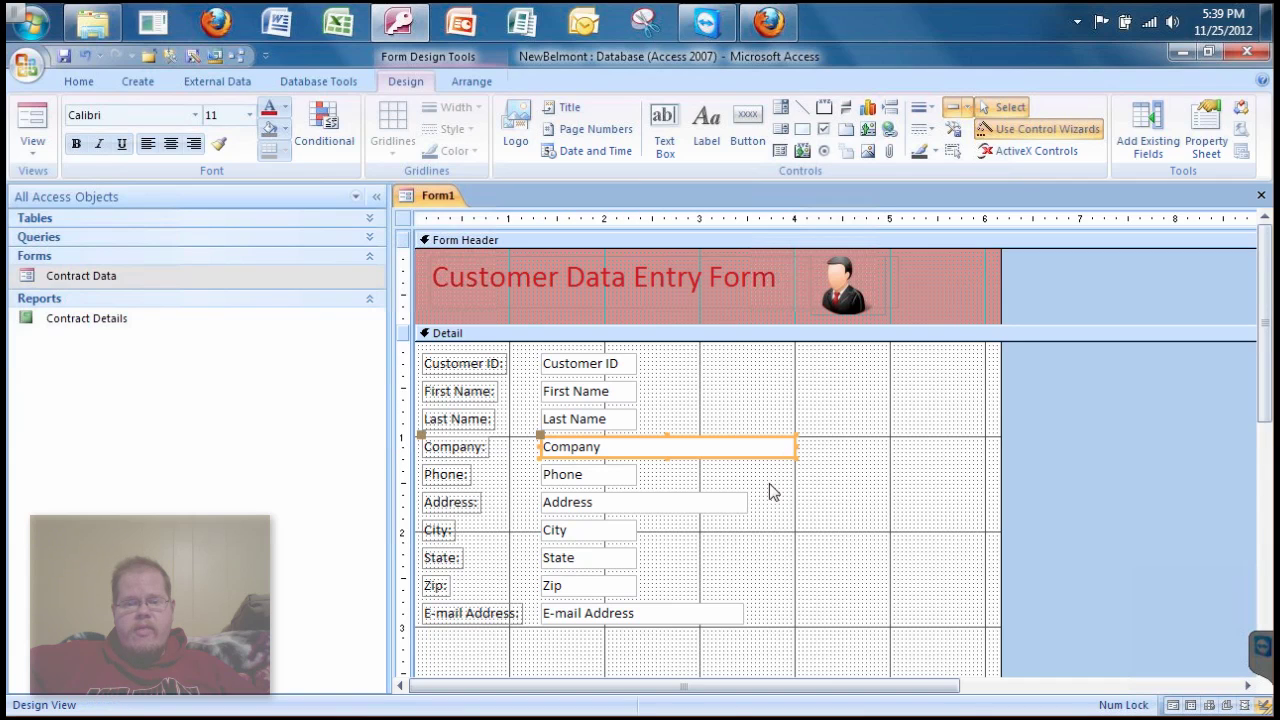
click(33, 120)
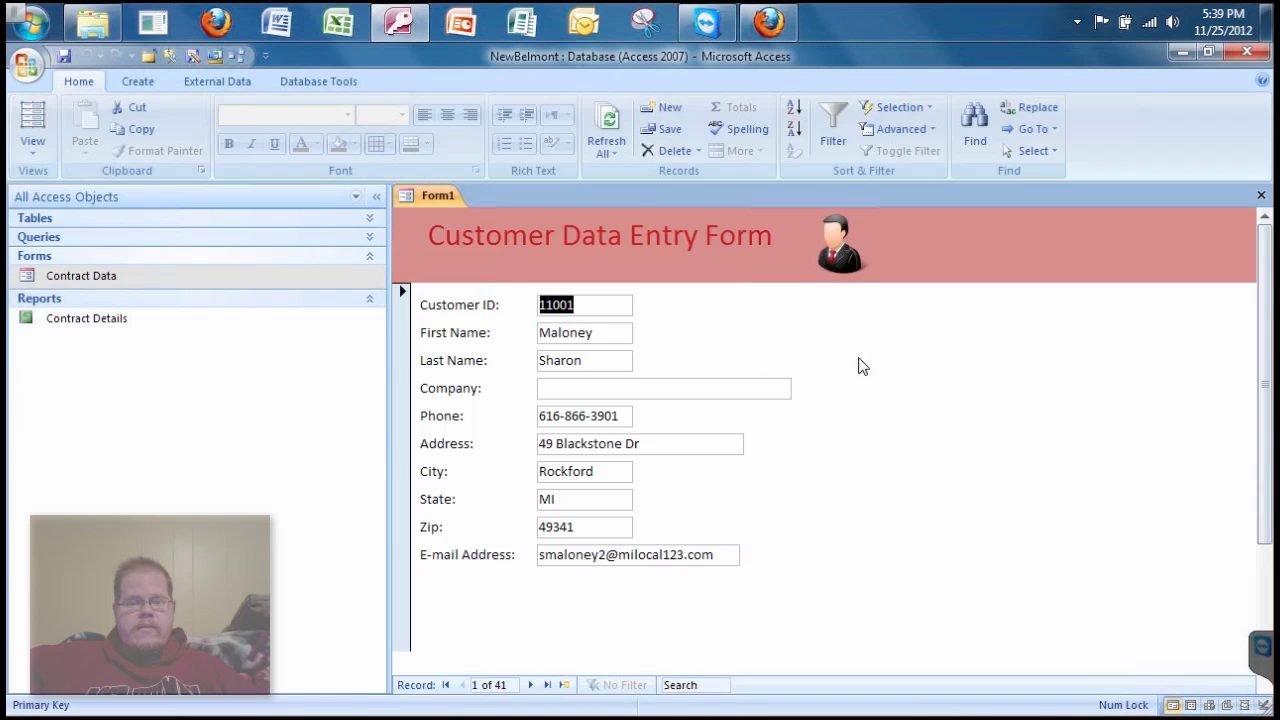
- Browse the company names of the first customer records, then start blank record 42 of 42
click(661, 388)
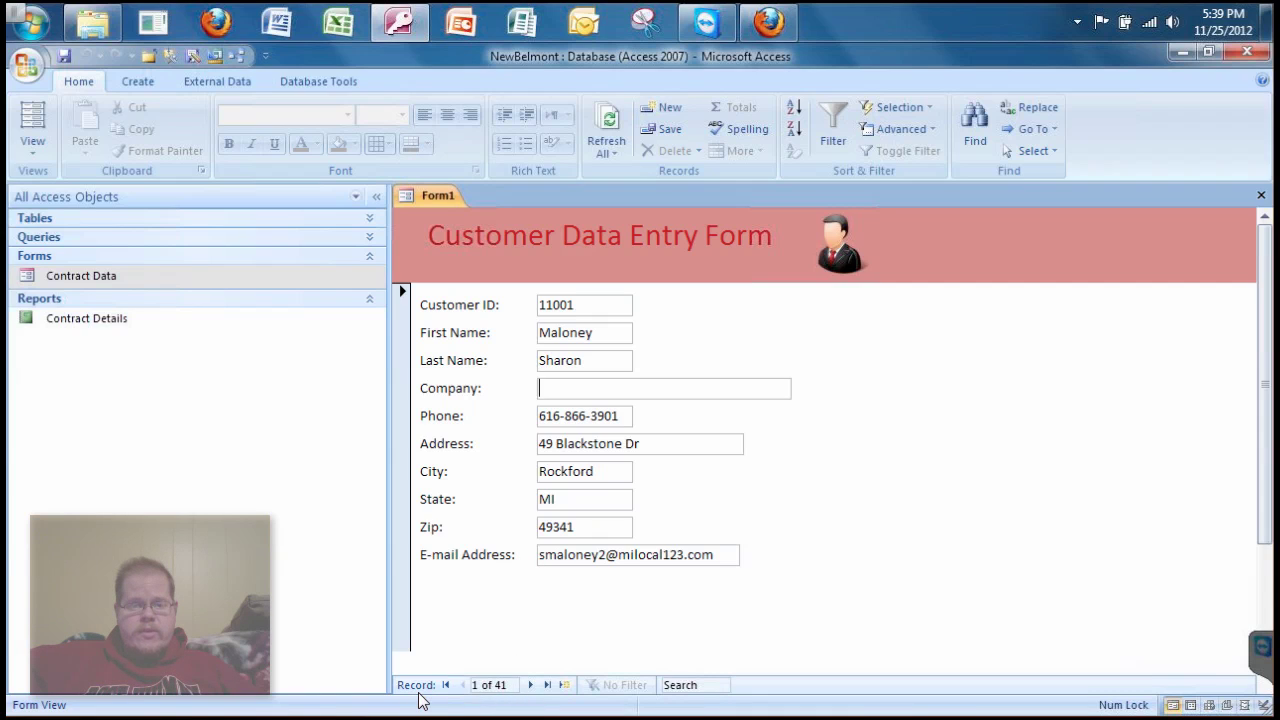
click(533, 685)
click(533, 685)
click(533, 685)
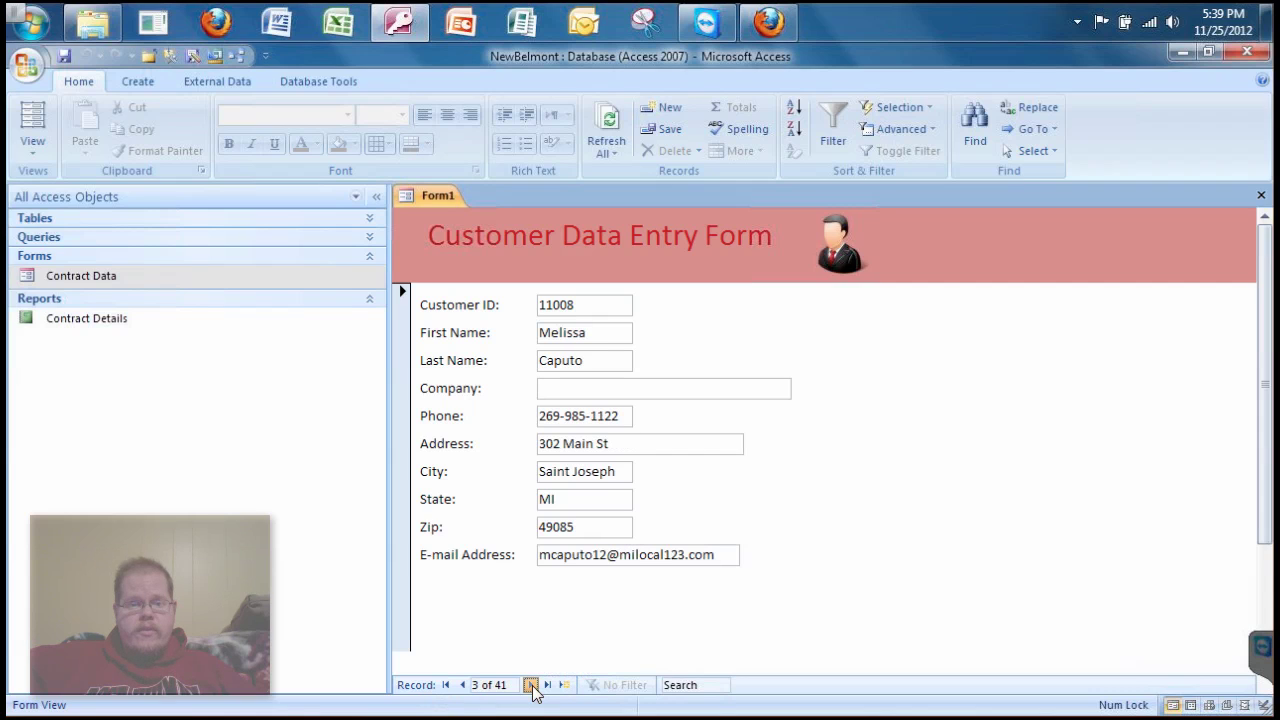
click(533, 685)
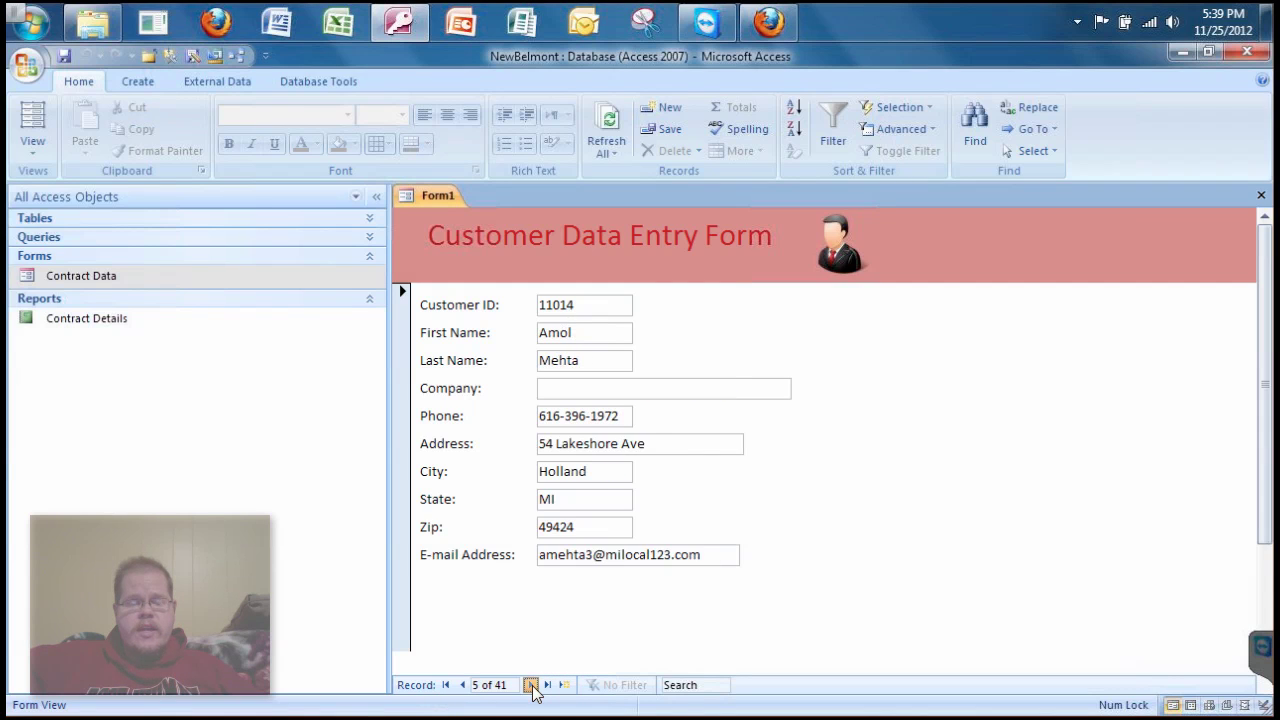
click(533, 685)
click(533, 685)
click(533, 685)
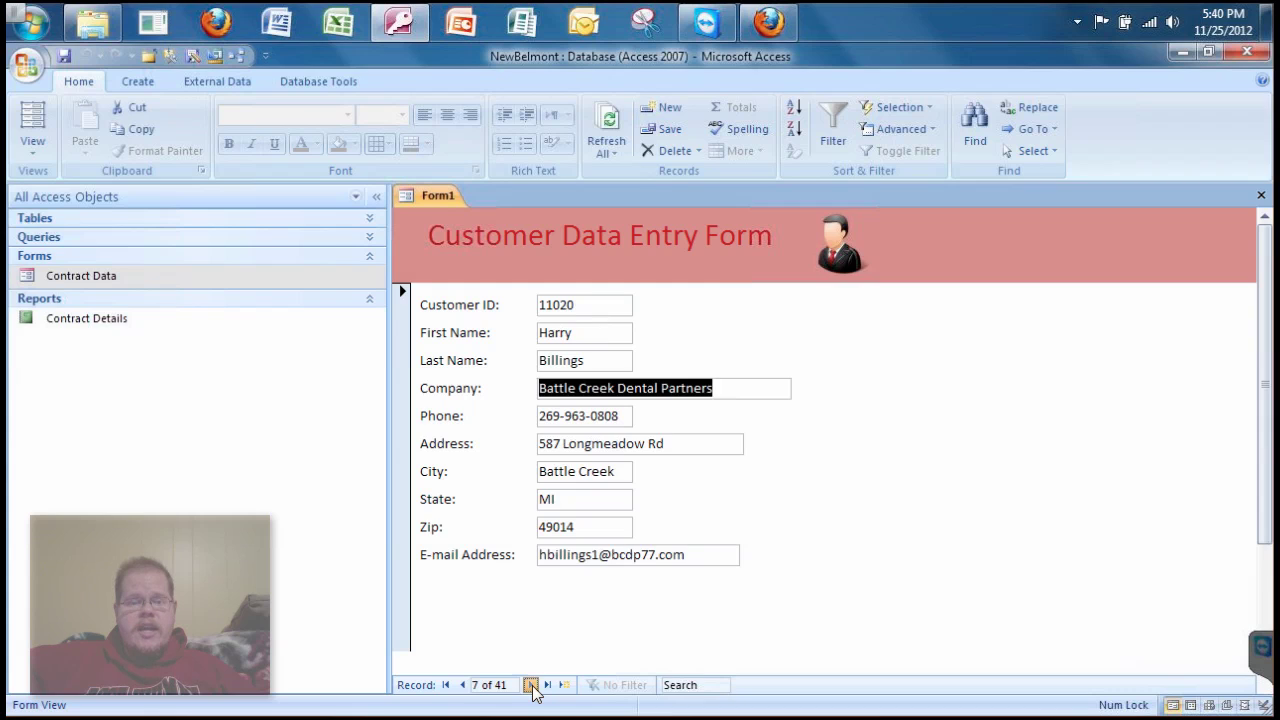
click(533, 685)
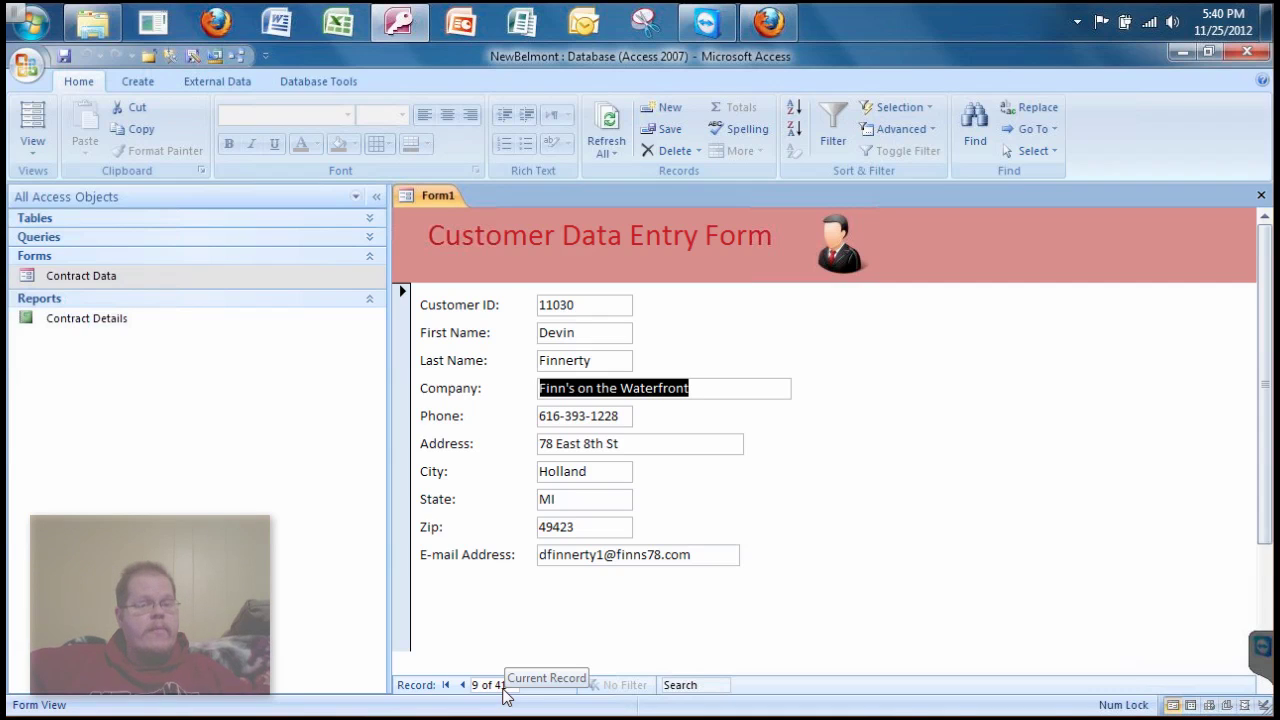
click(566, 686)
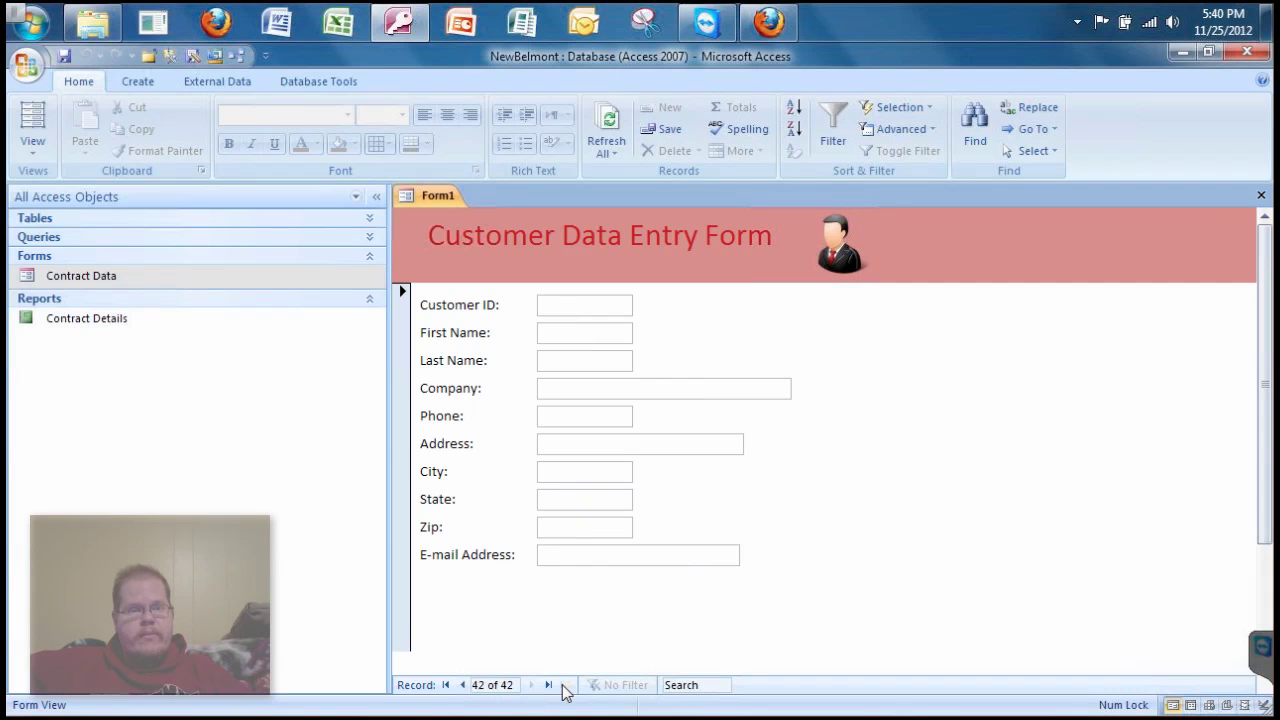
- Return to the last existing record, then start a fresh blank customer record
click(552, 310)
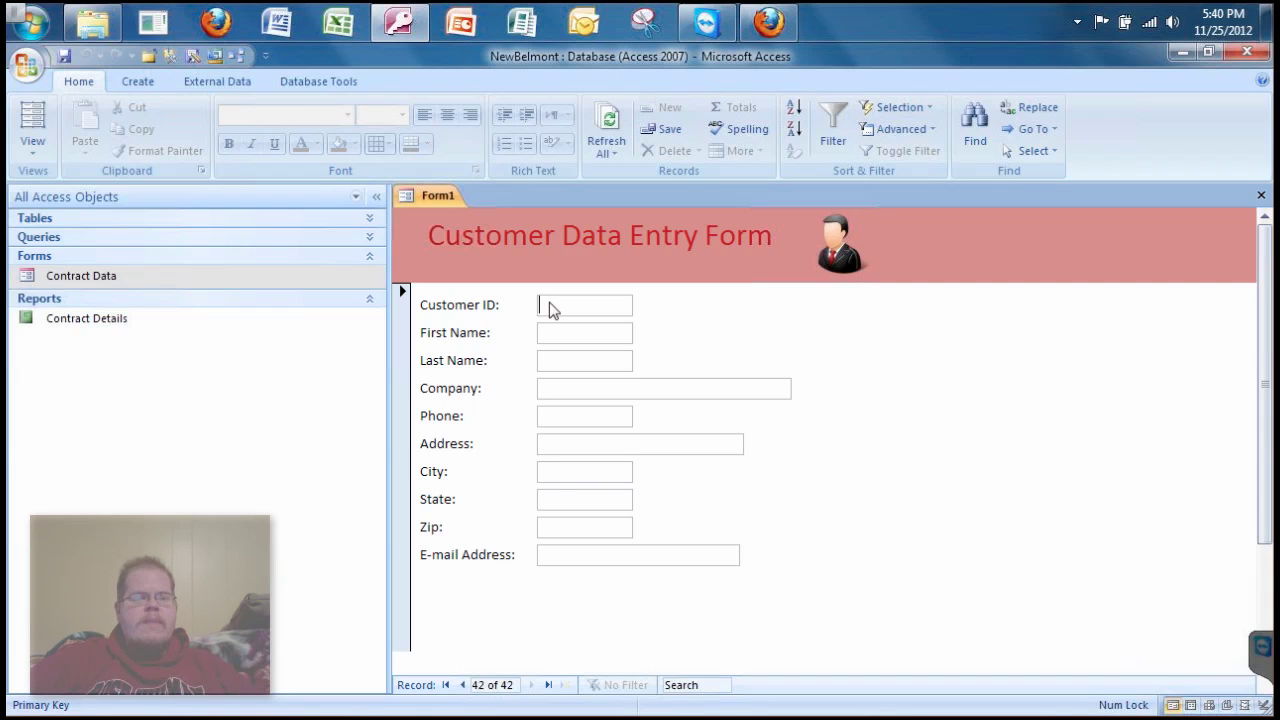
click(461, 686)
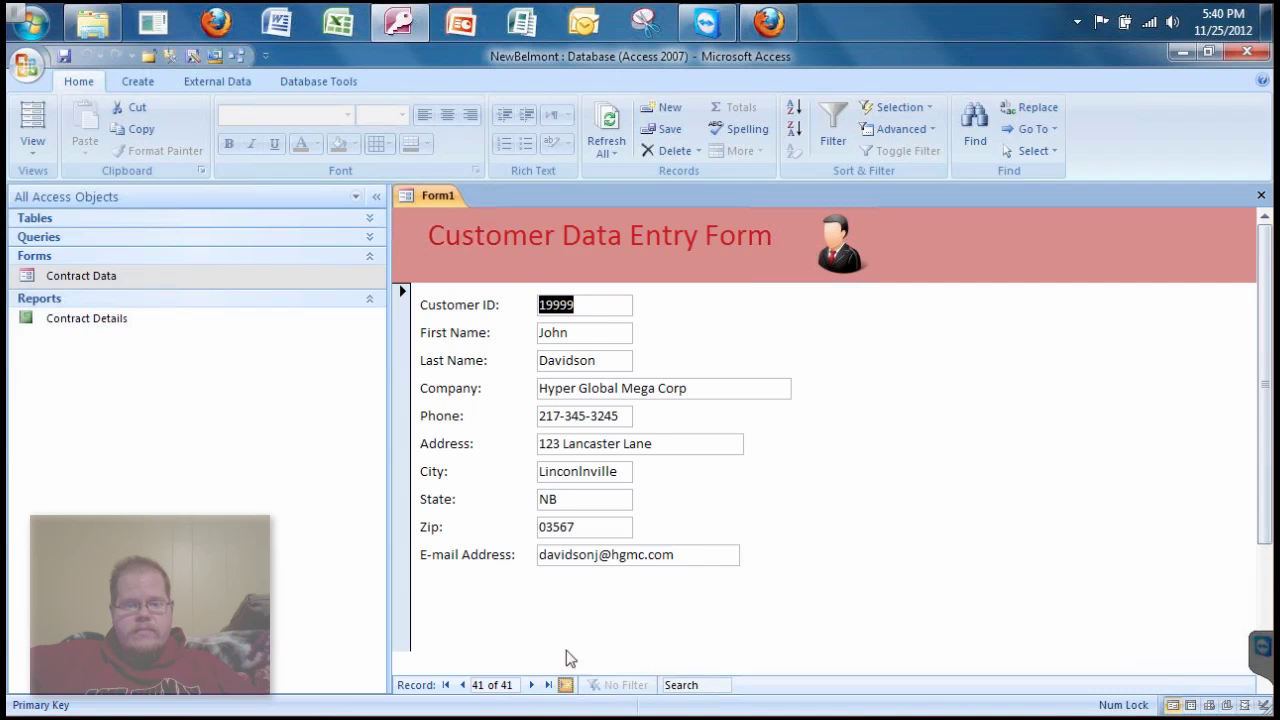
click(565, 685)
- Enter the customer ID, the contact's name and the company Hyper Global Mega Co
text(20)
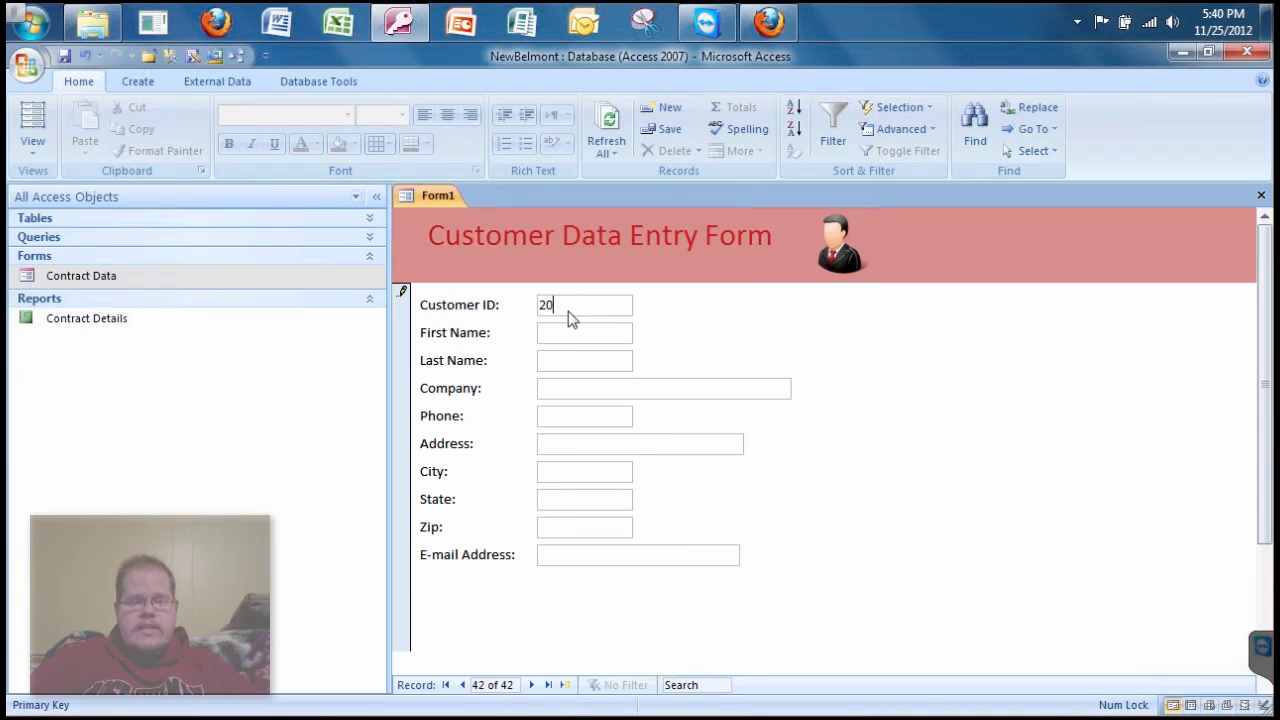
text(000)
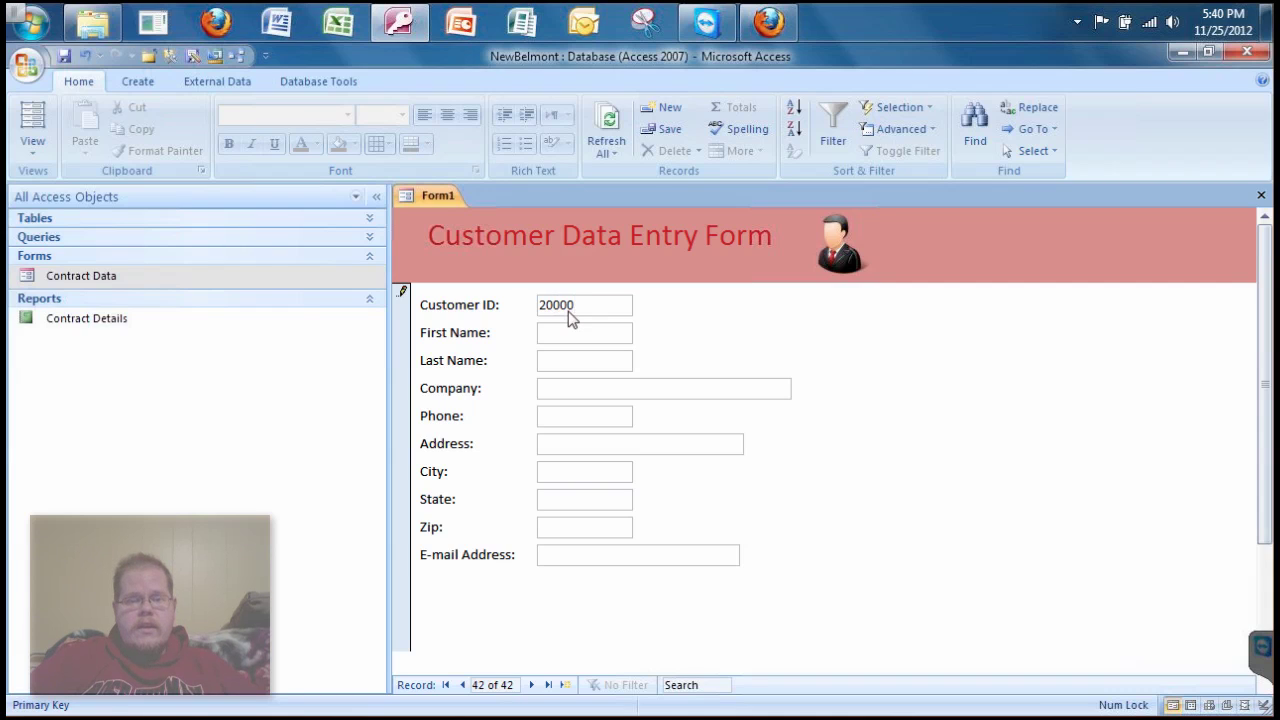
key(Tab)
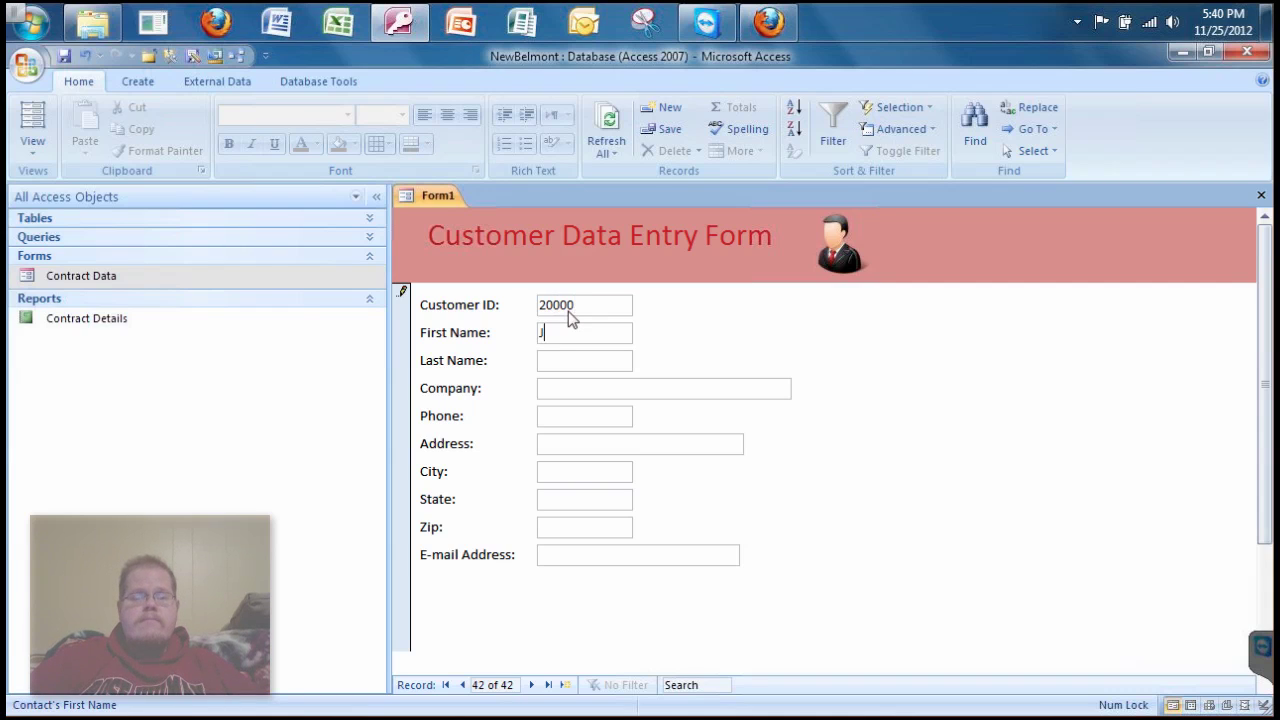
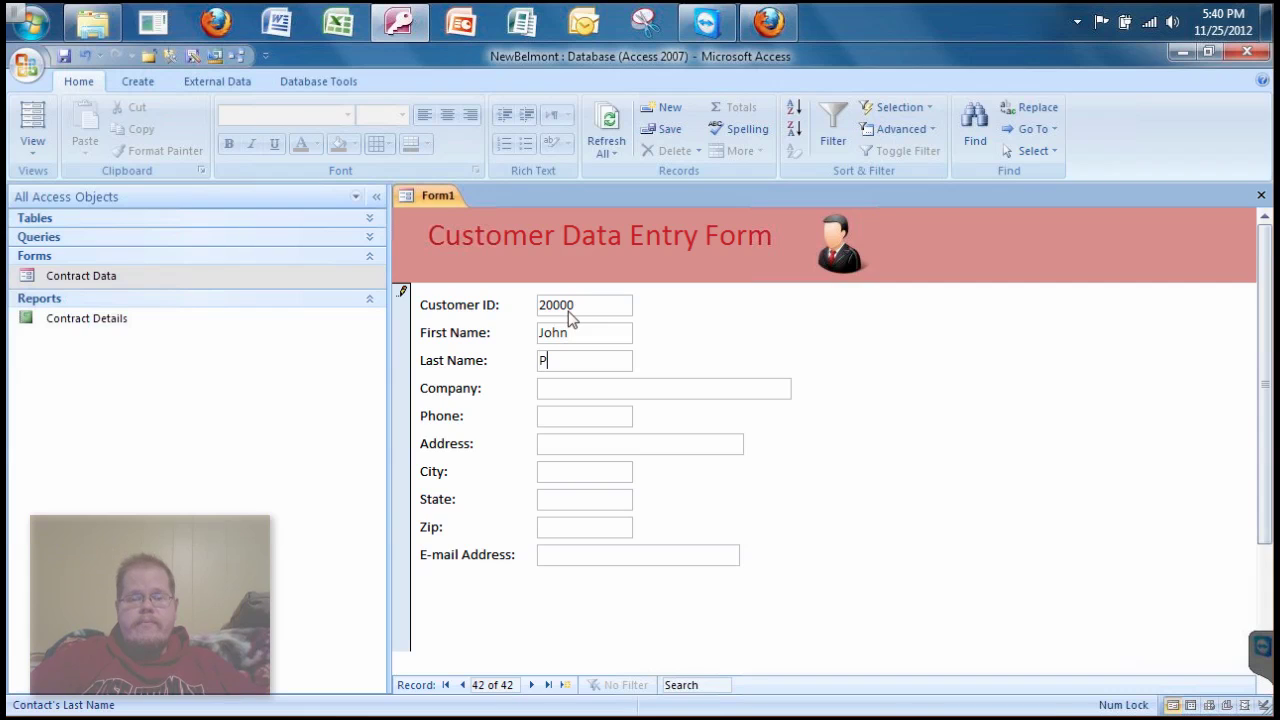
key(Tab)
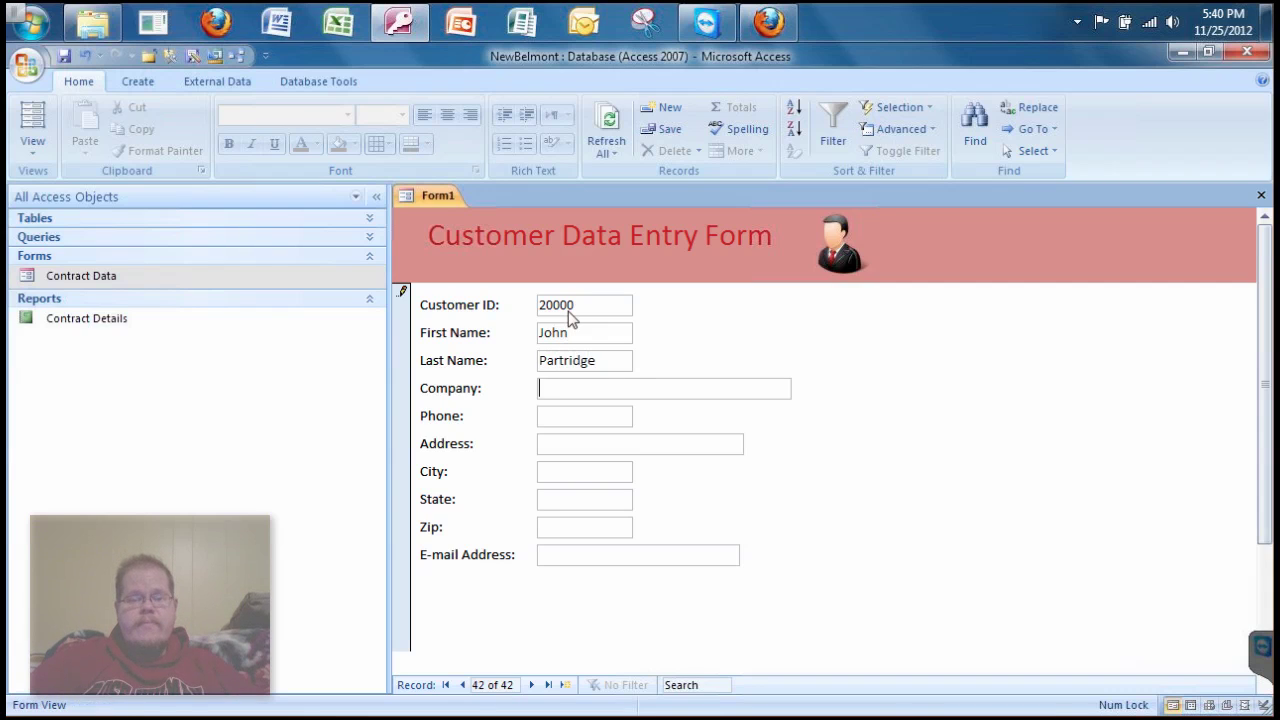
text(Hyper )
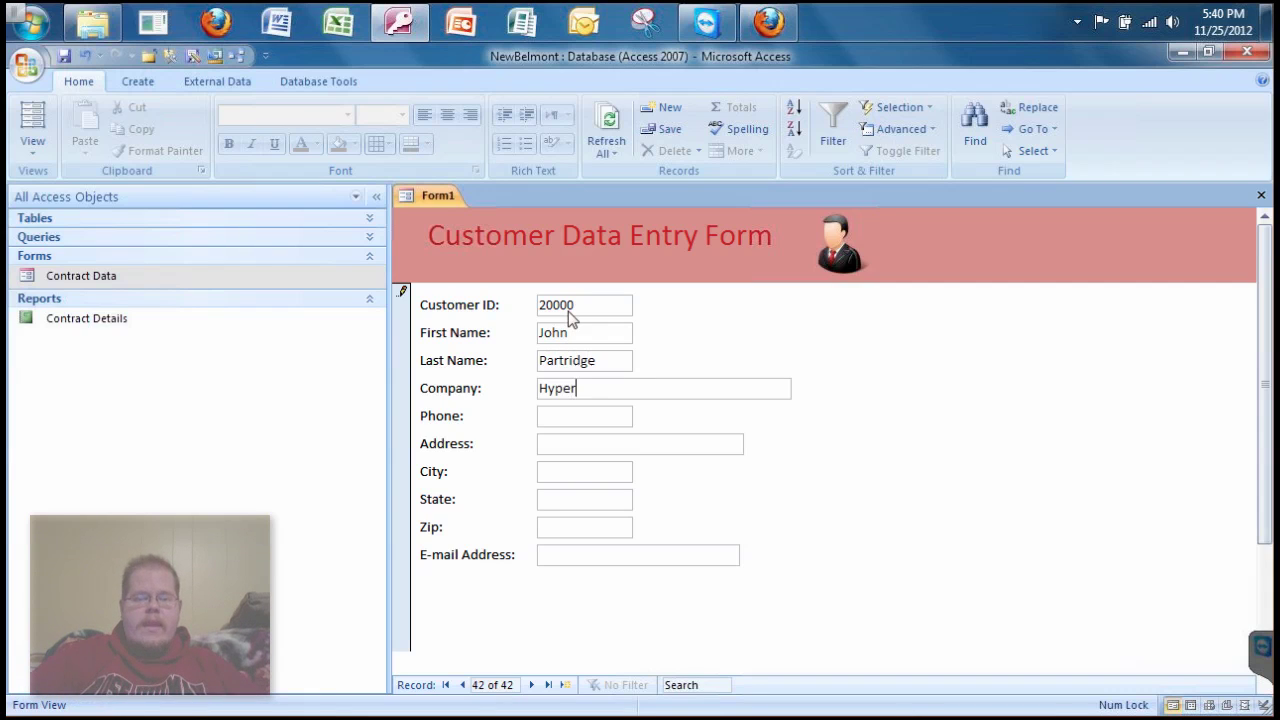
text(Global )
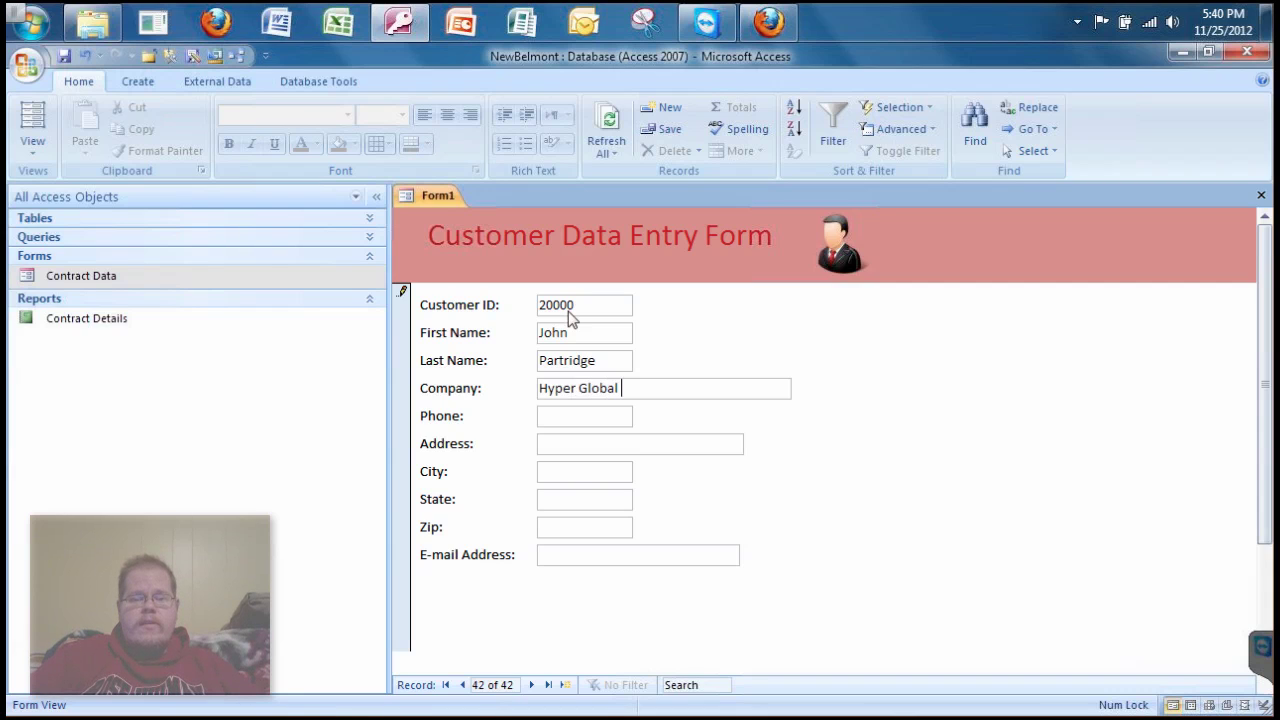
text(Mega Corp)
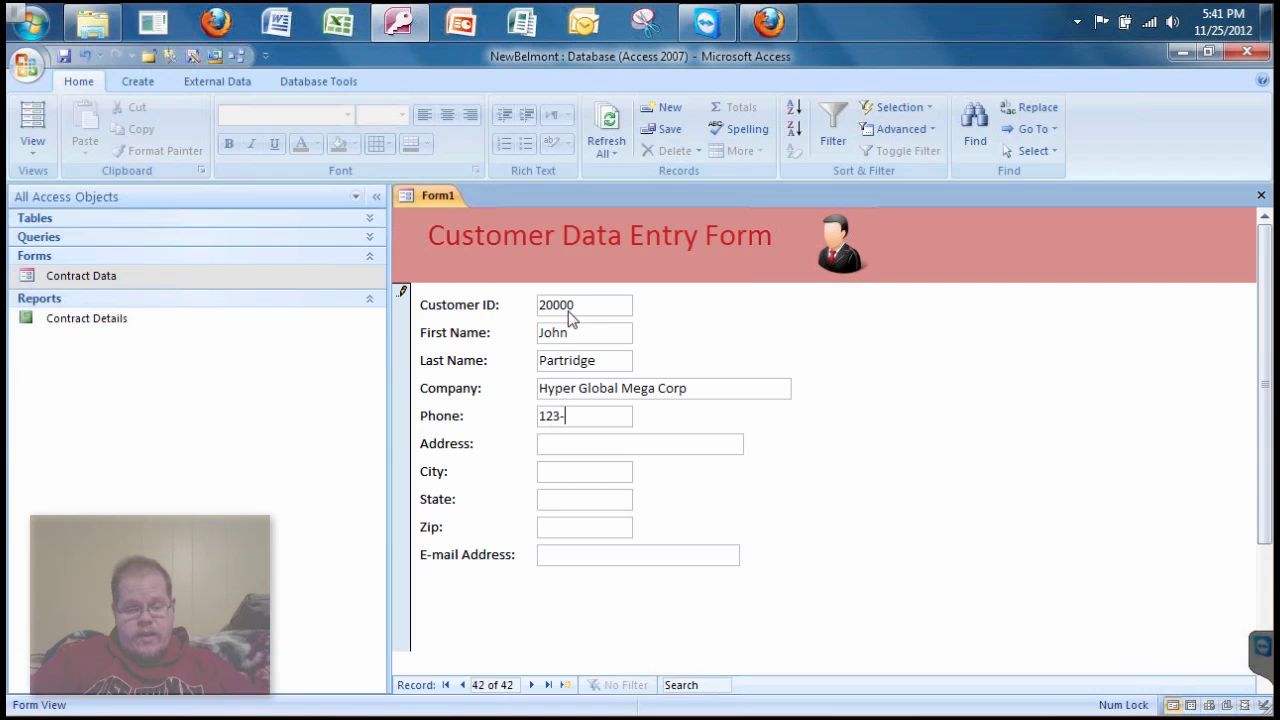
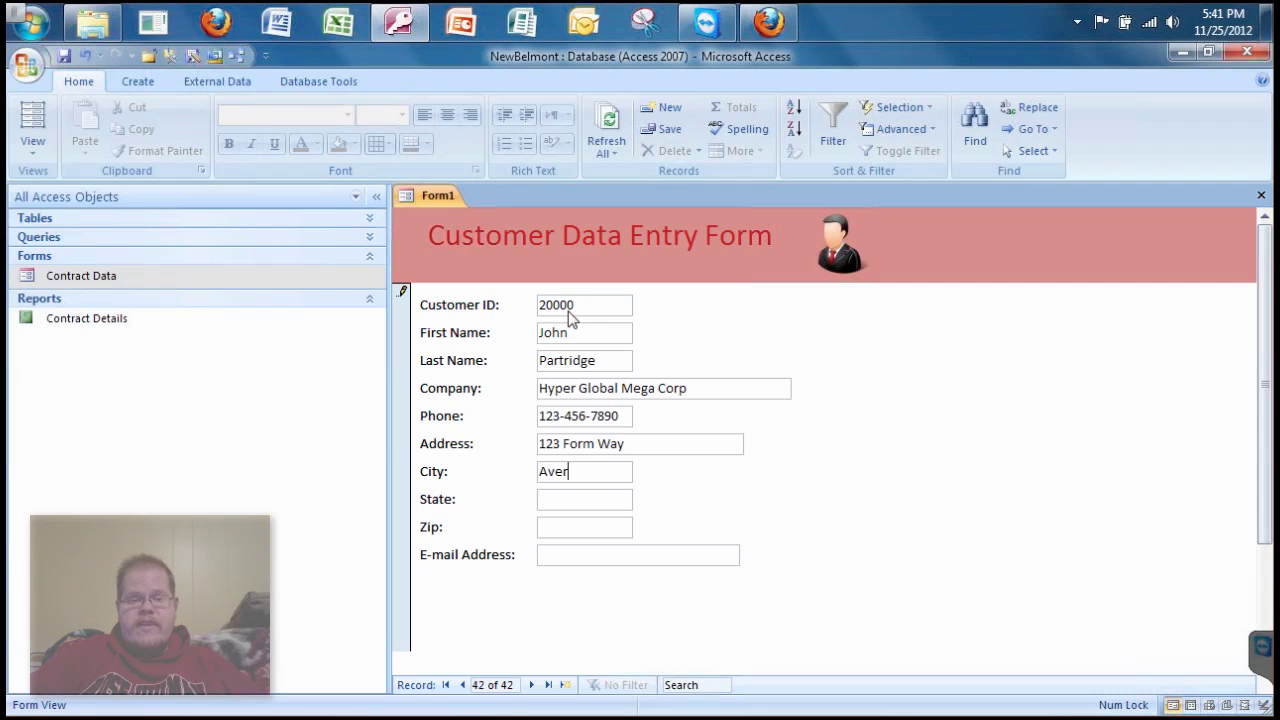
- Fill in the street address, city, zip code and the contact's e-mail address
key(Tab)
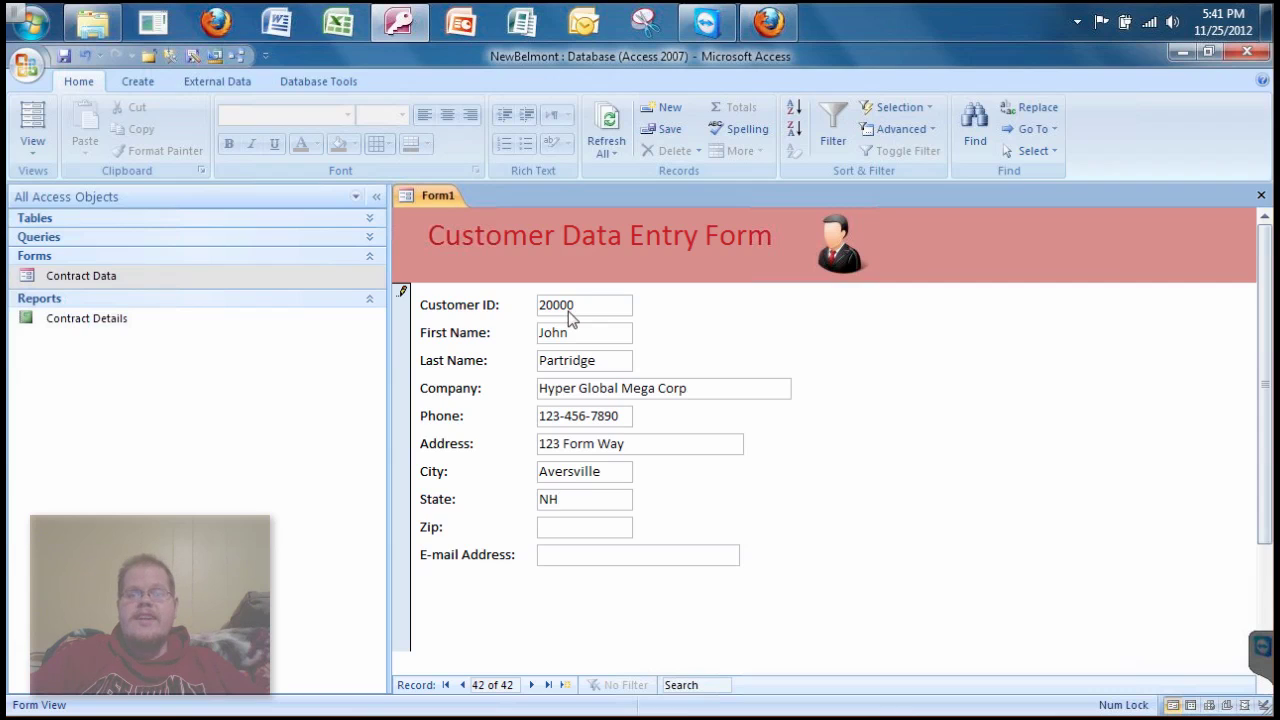
key(Tab)
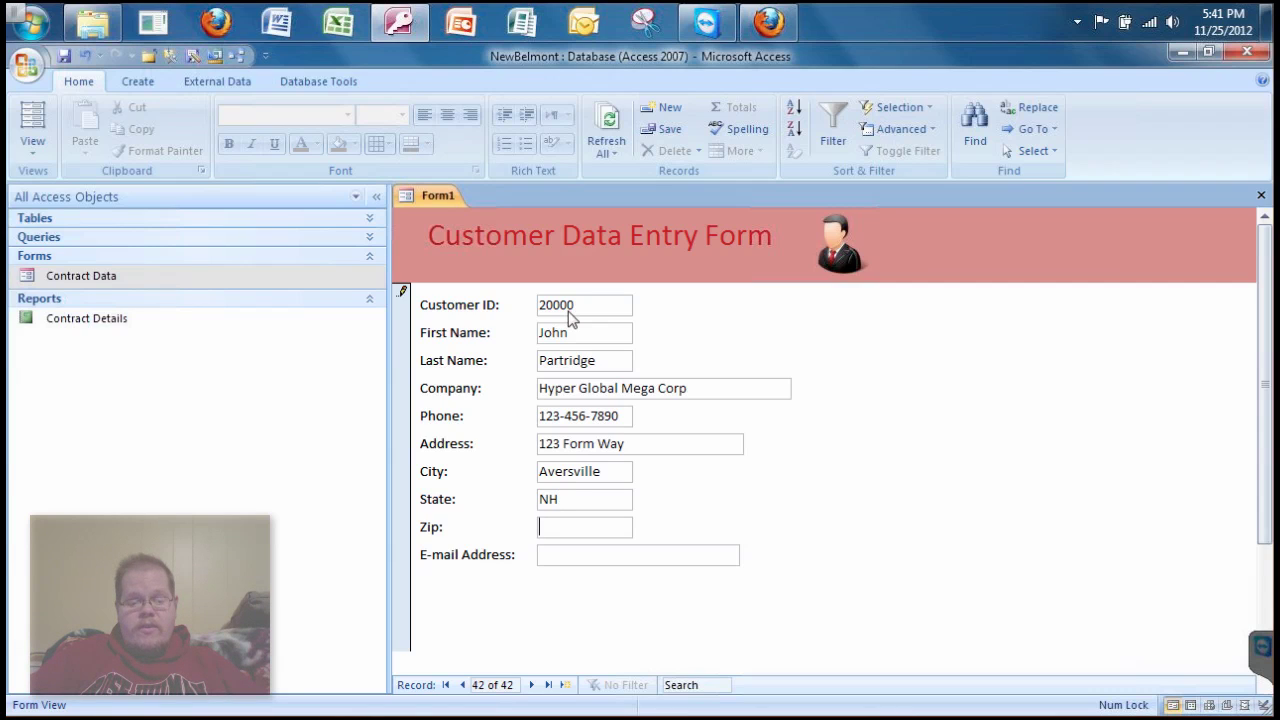
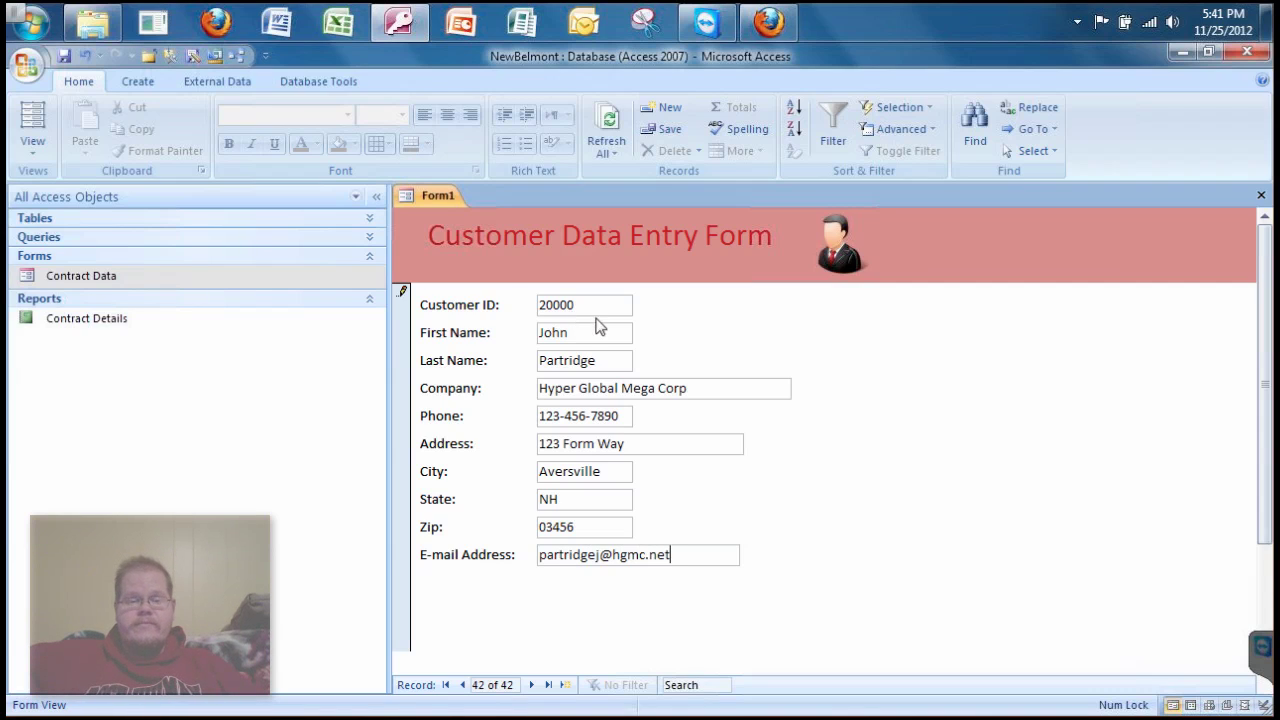
click(582, 360)
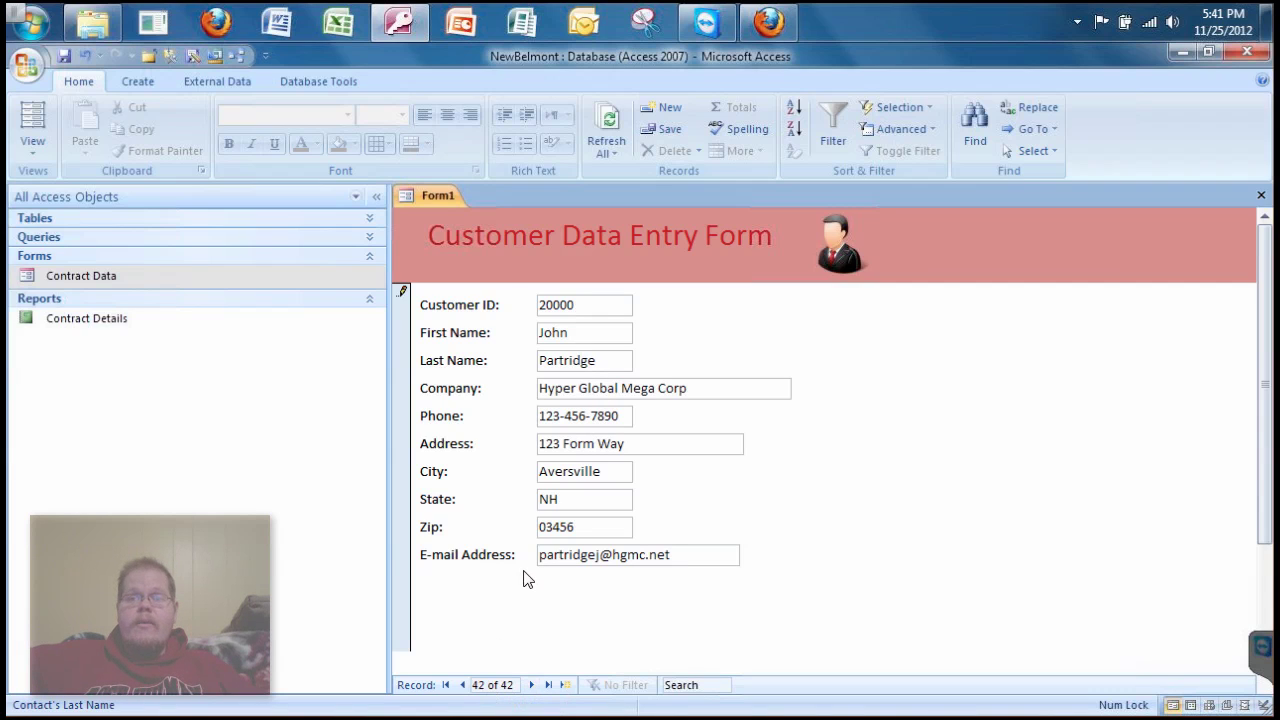
- Open the Customer table from the Navigation Pane's Tables list and scroll toward its end
click(370, 219)
click(370, 219)
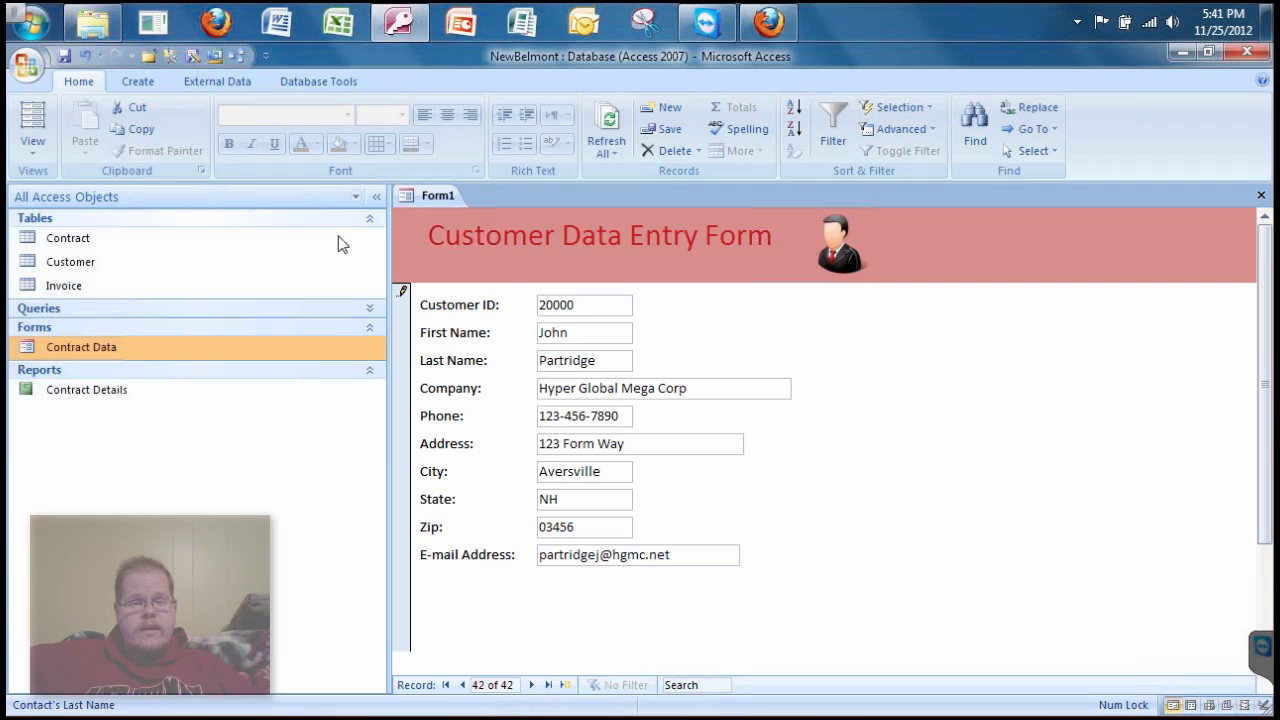
double_click(68, 264)
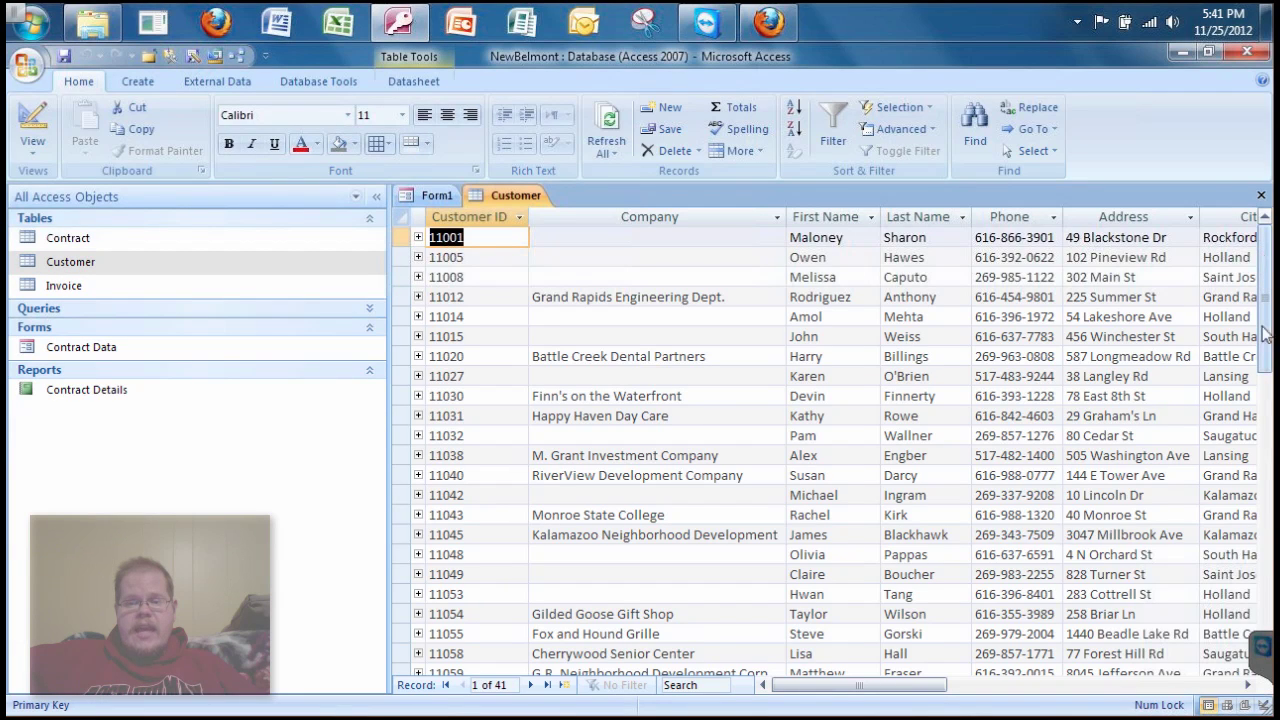
drag(1265, 565, 1264, 572)
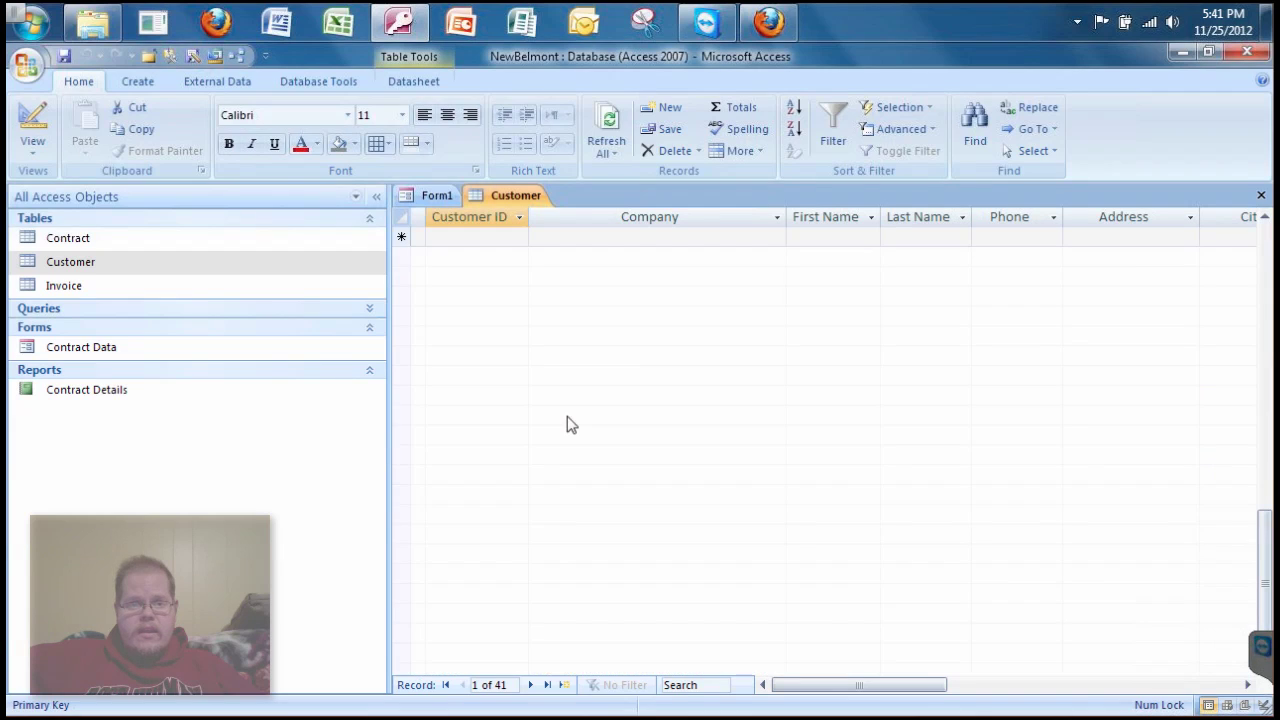
drag(1265, 530, 1265, 470)
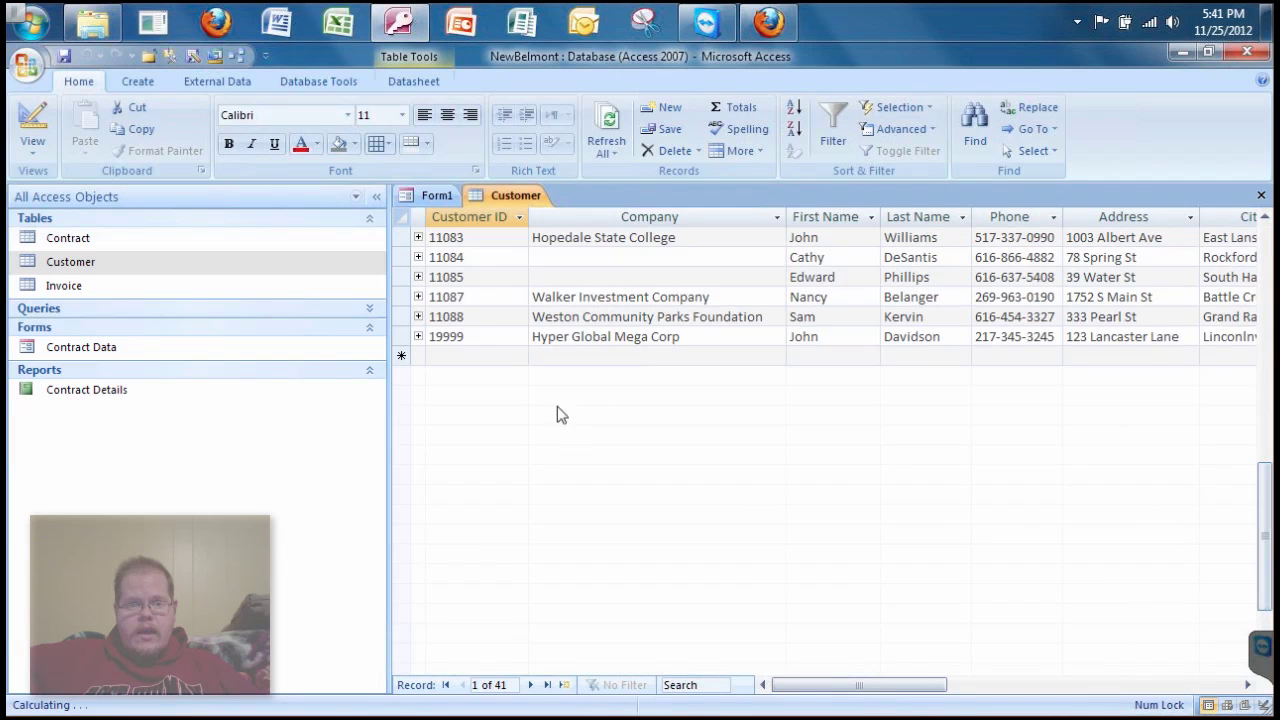
- Review the last customer's entries in the datasheet, then return to the Form1 entry form
click(493, 360)
click(563, 360)
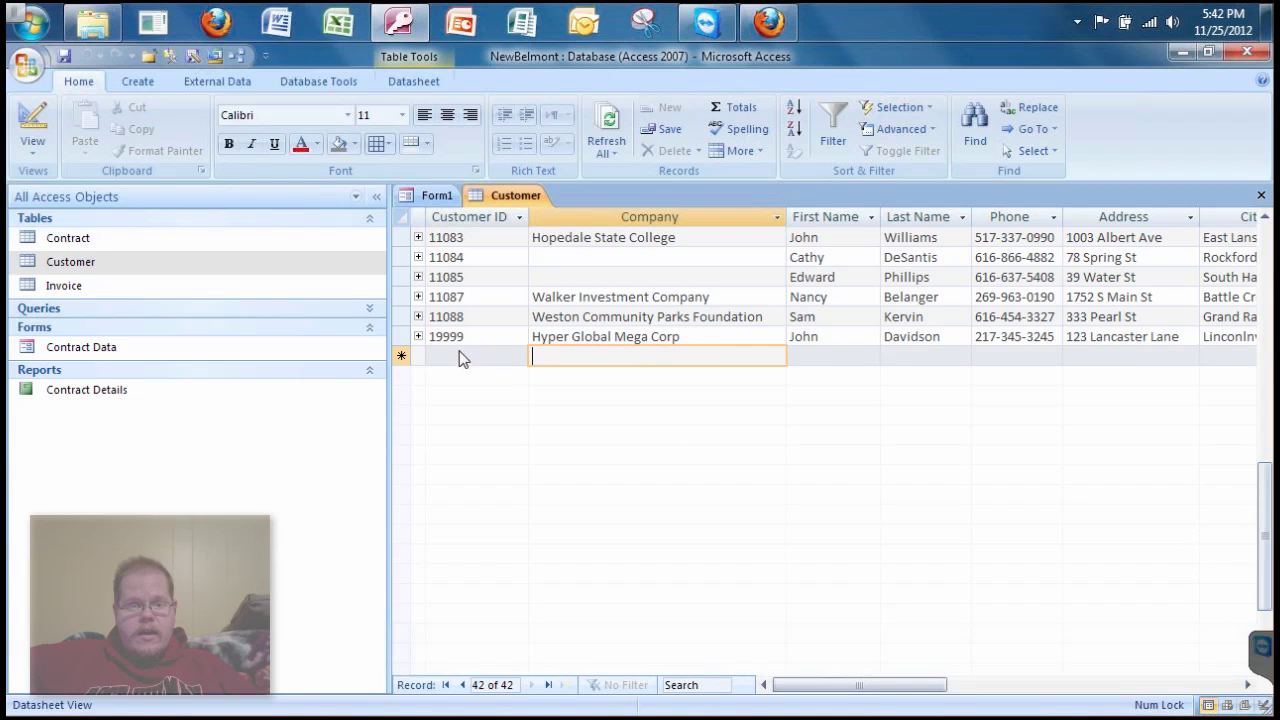
click(591, 337)
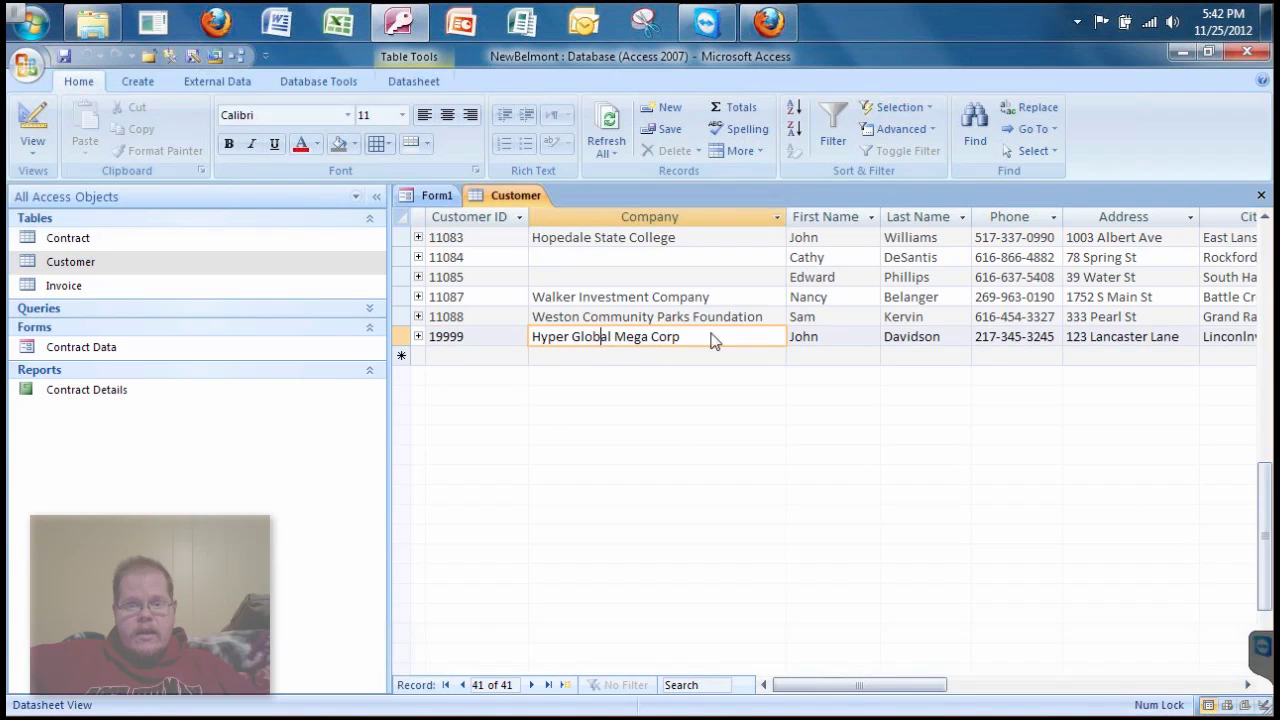
click(815, 340)
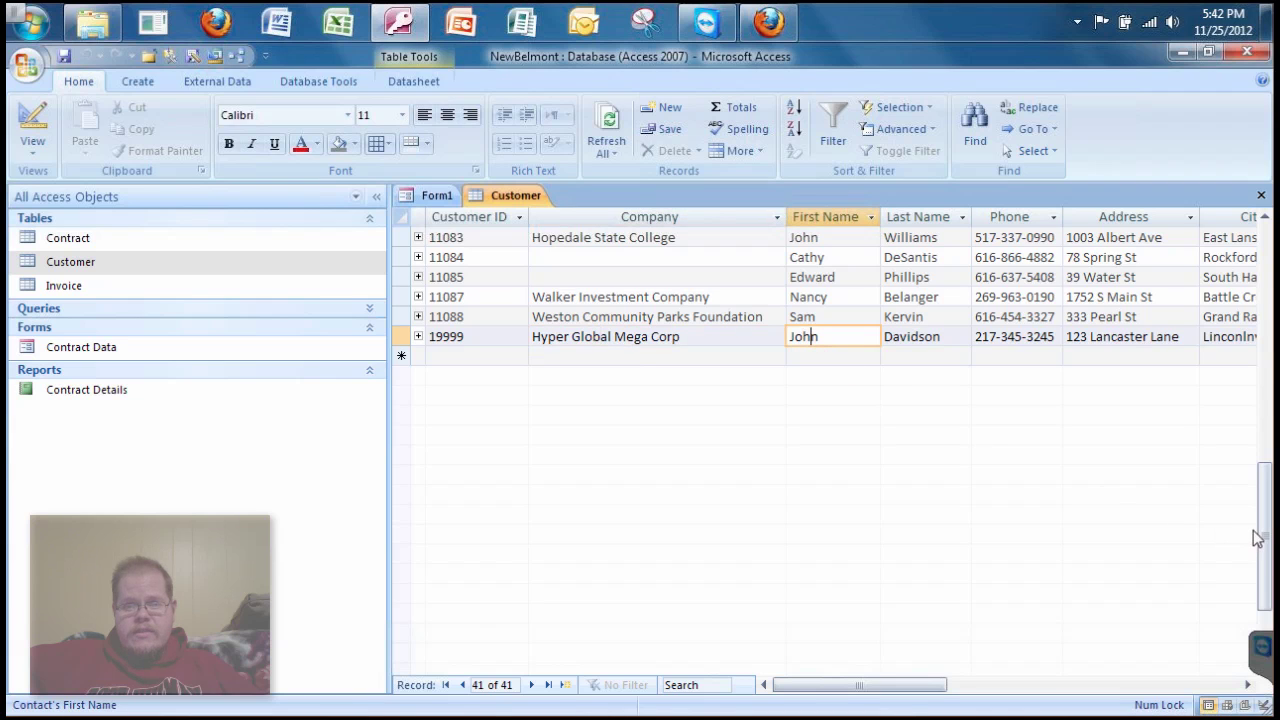
drag(1261, 498, 1247, 476)
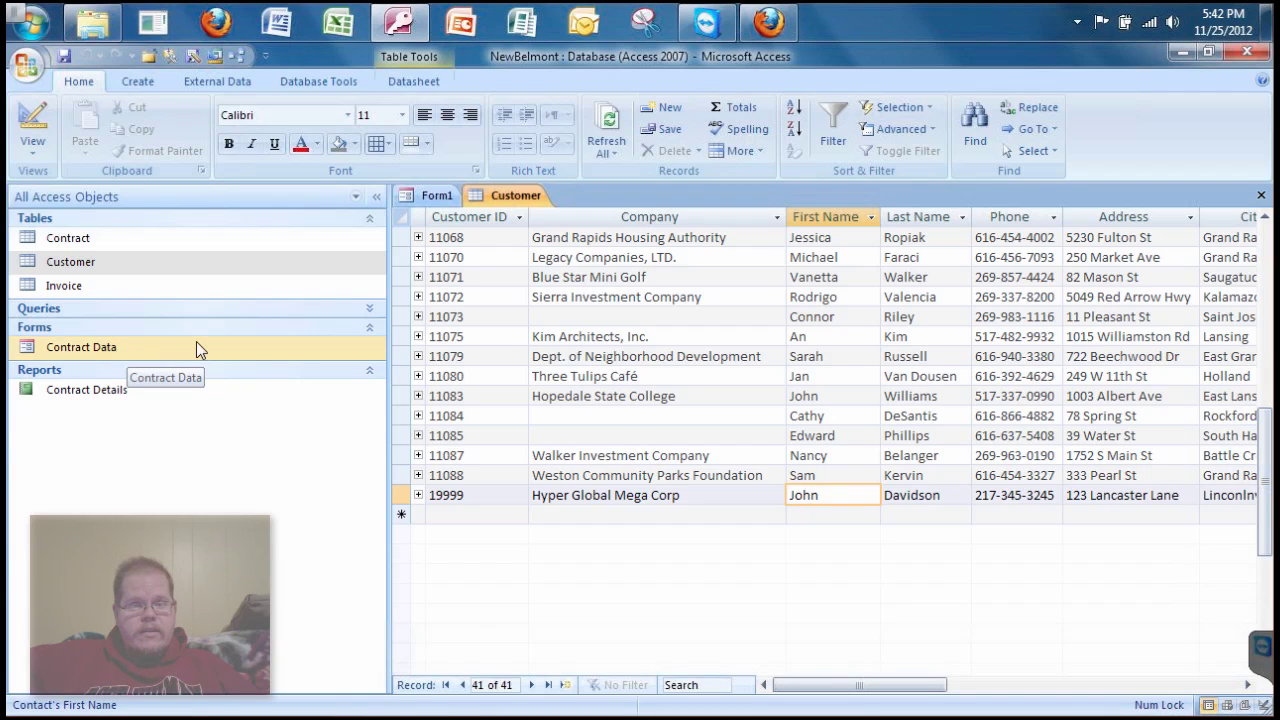
click(437, 195)
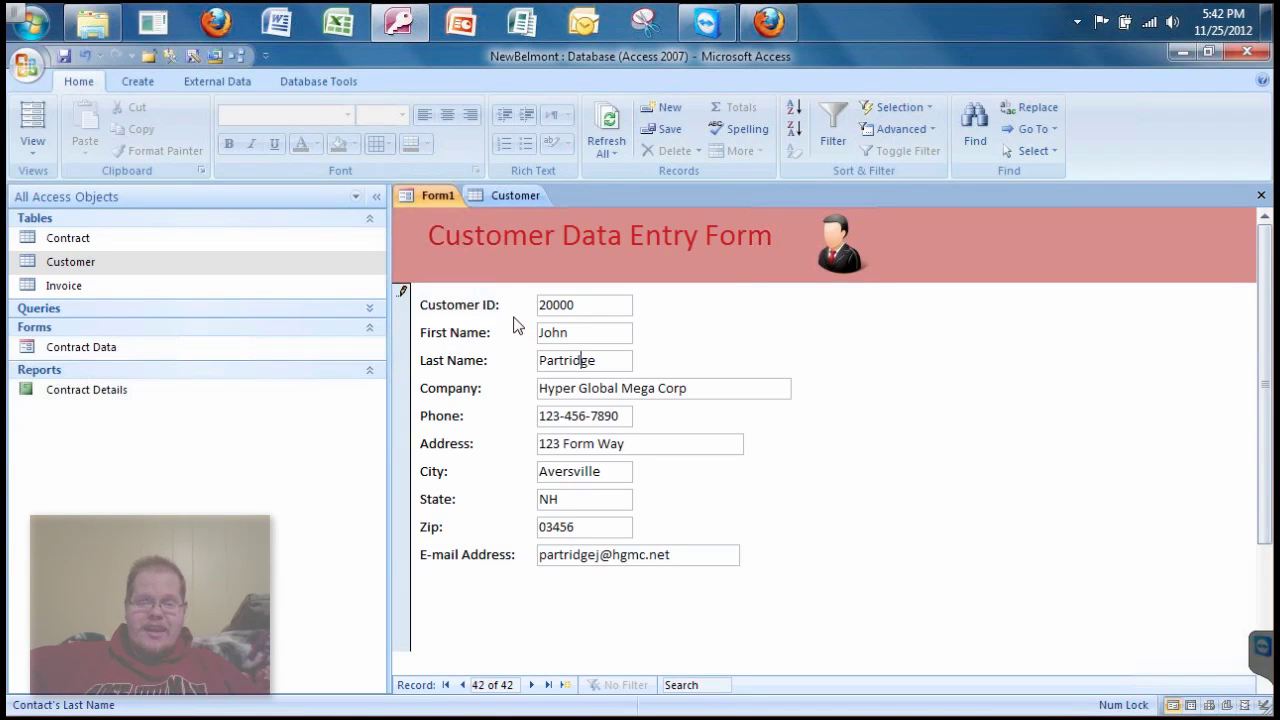
- Save the form as frm_CustomerForm_ followed by the contact's surname
click(65, 57)
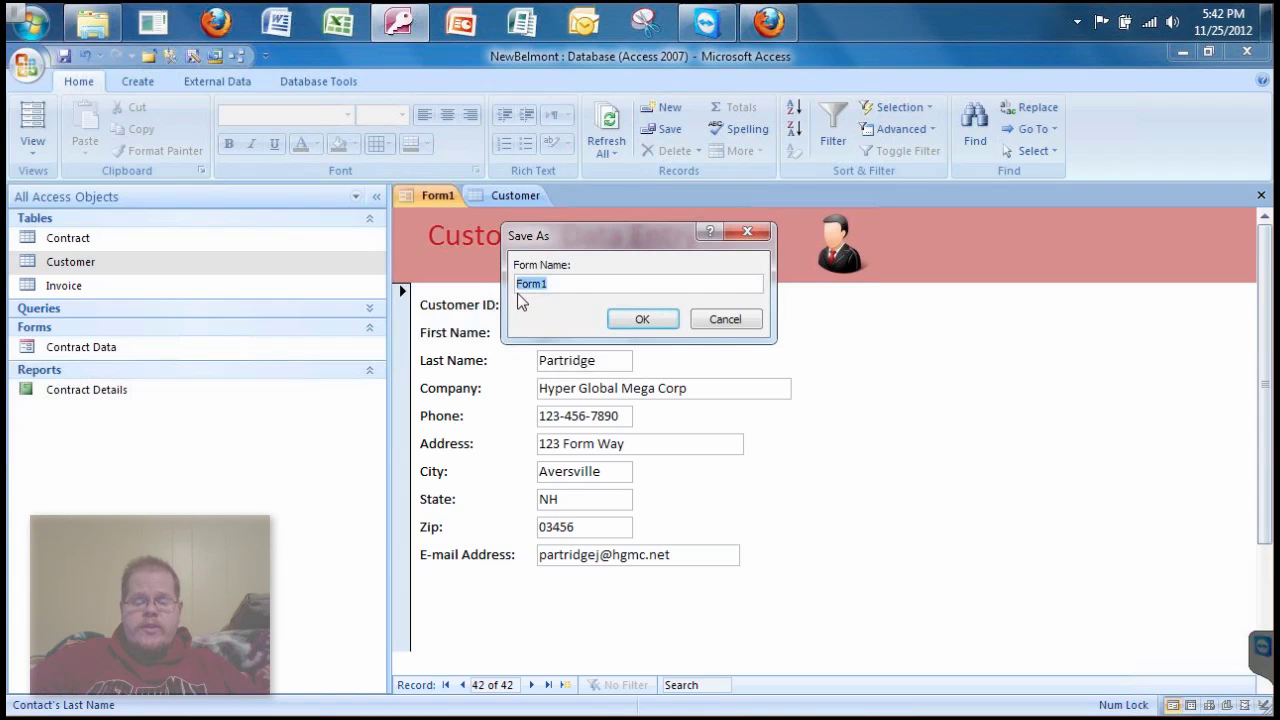
text(frm_C)
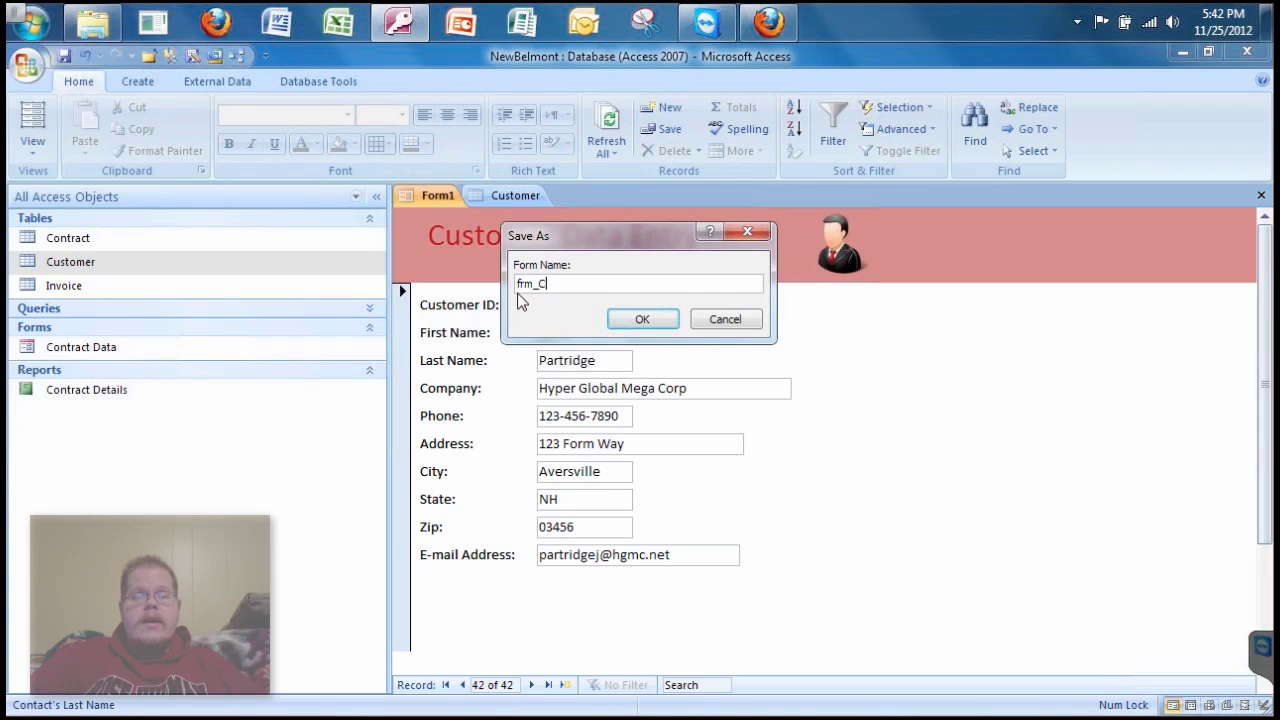
text(ustomerForm_)
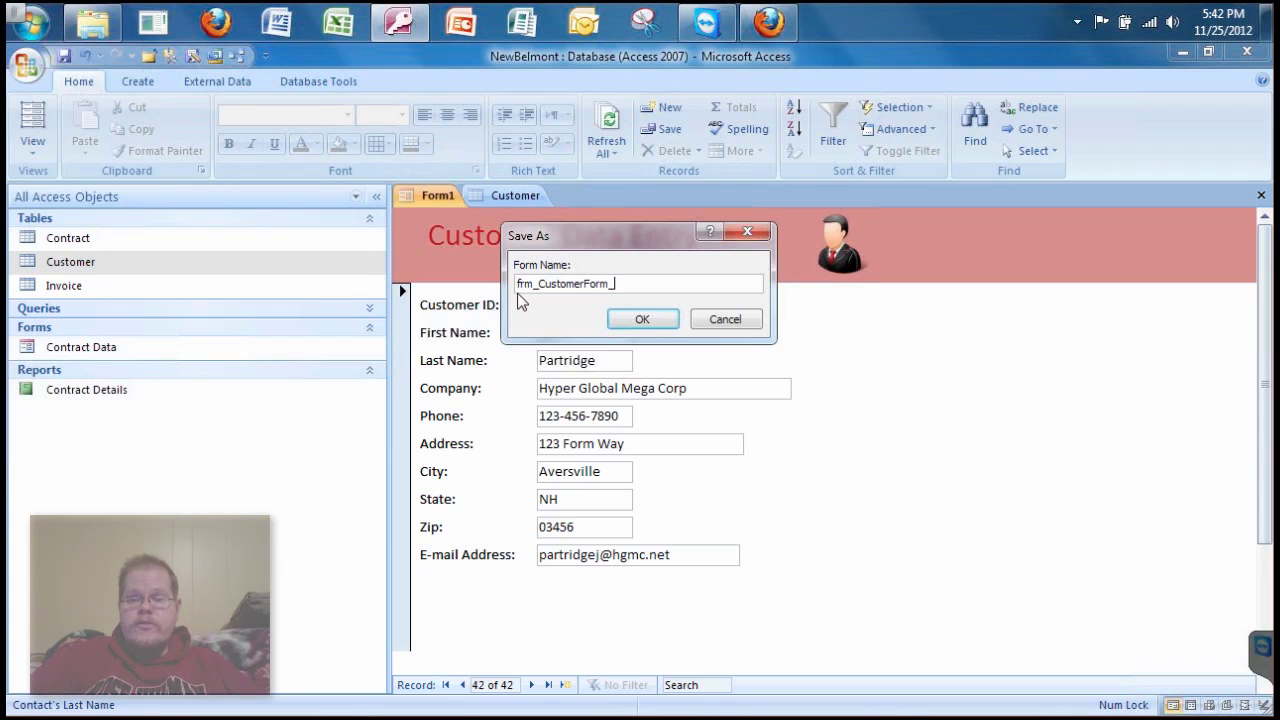
text(P)
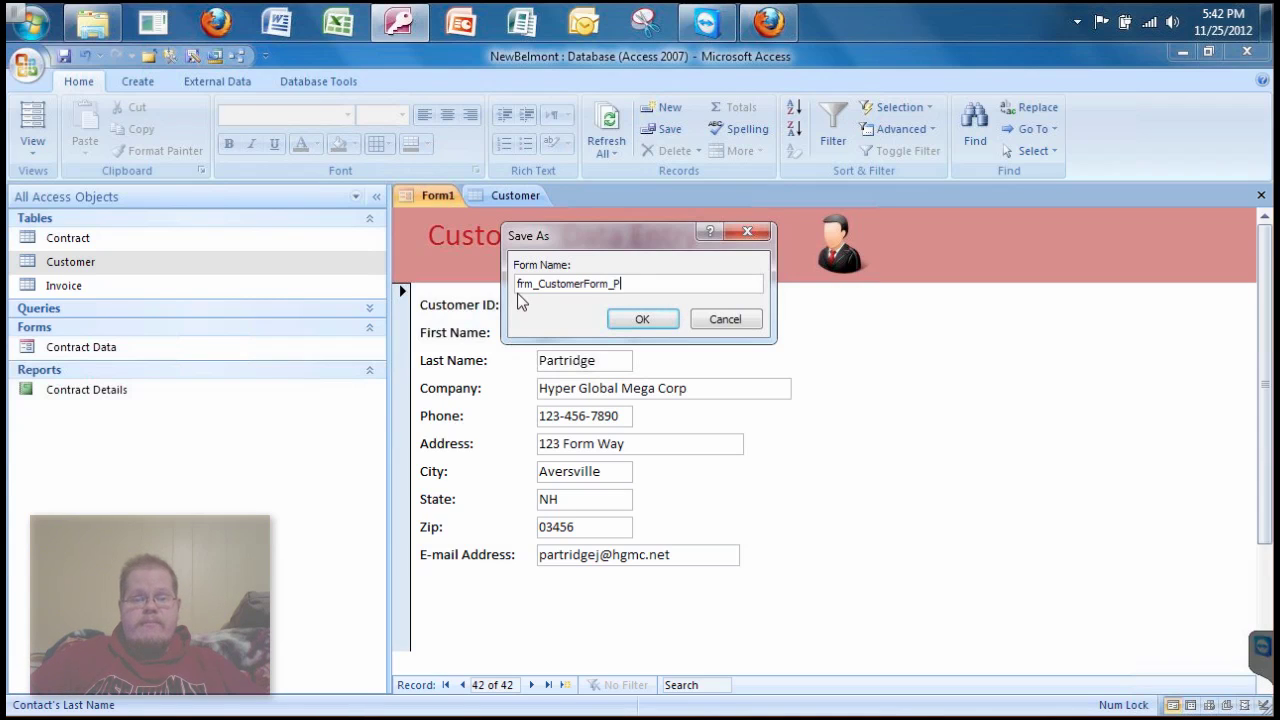
text(artridge)
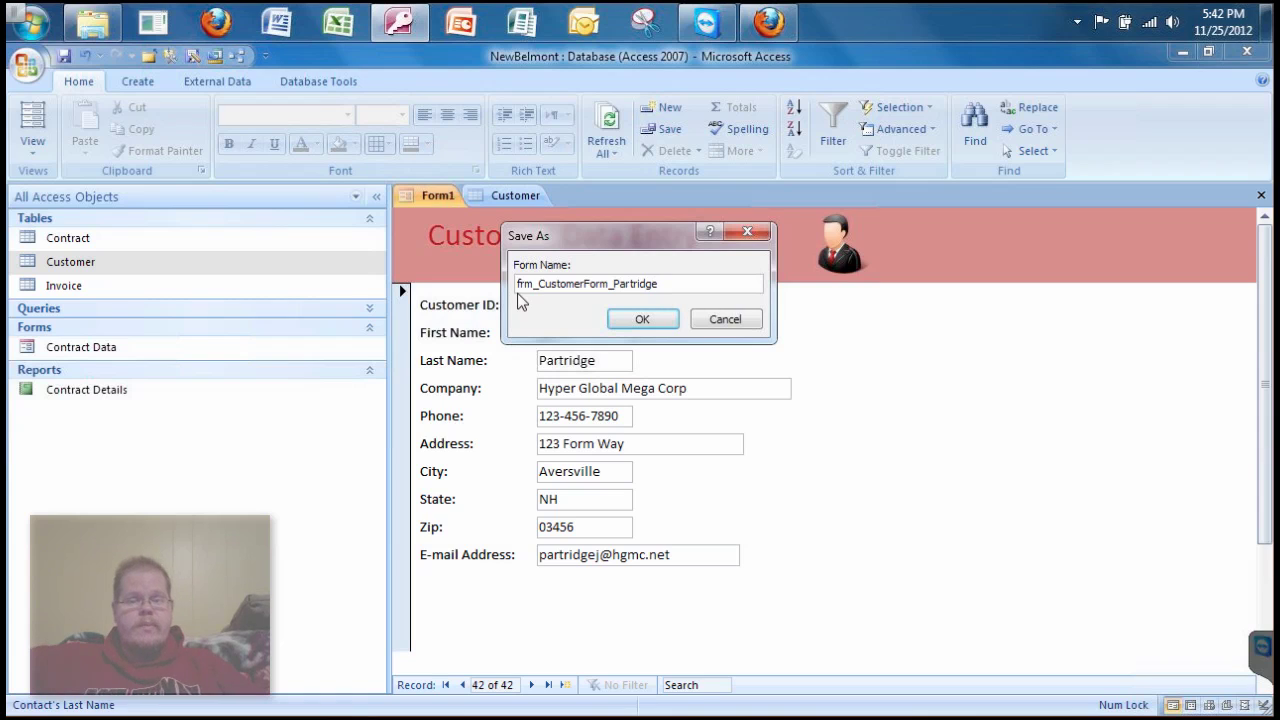
click(642, 319)
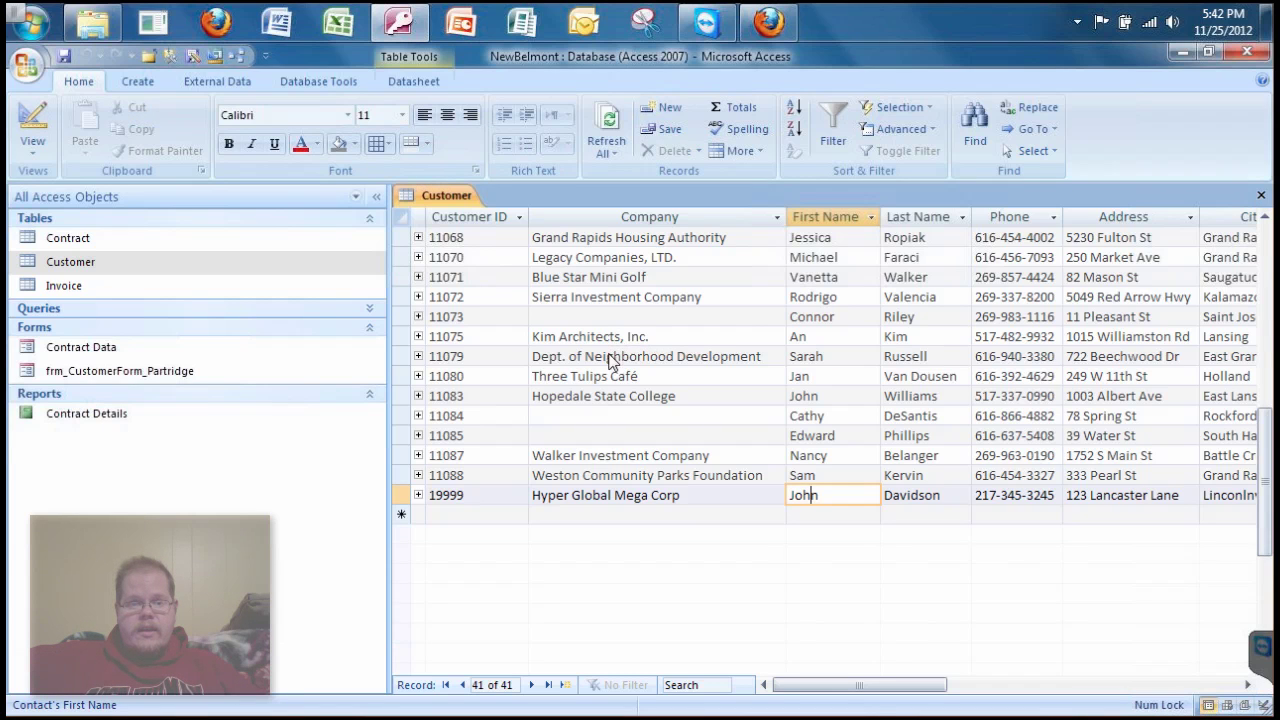
- Close and reopen the Customer table, check the new record at the bottom, then close it
click(537, 482)
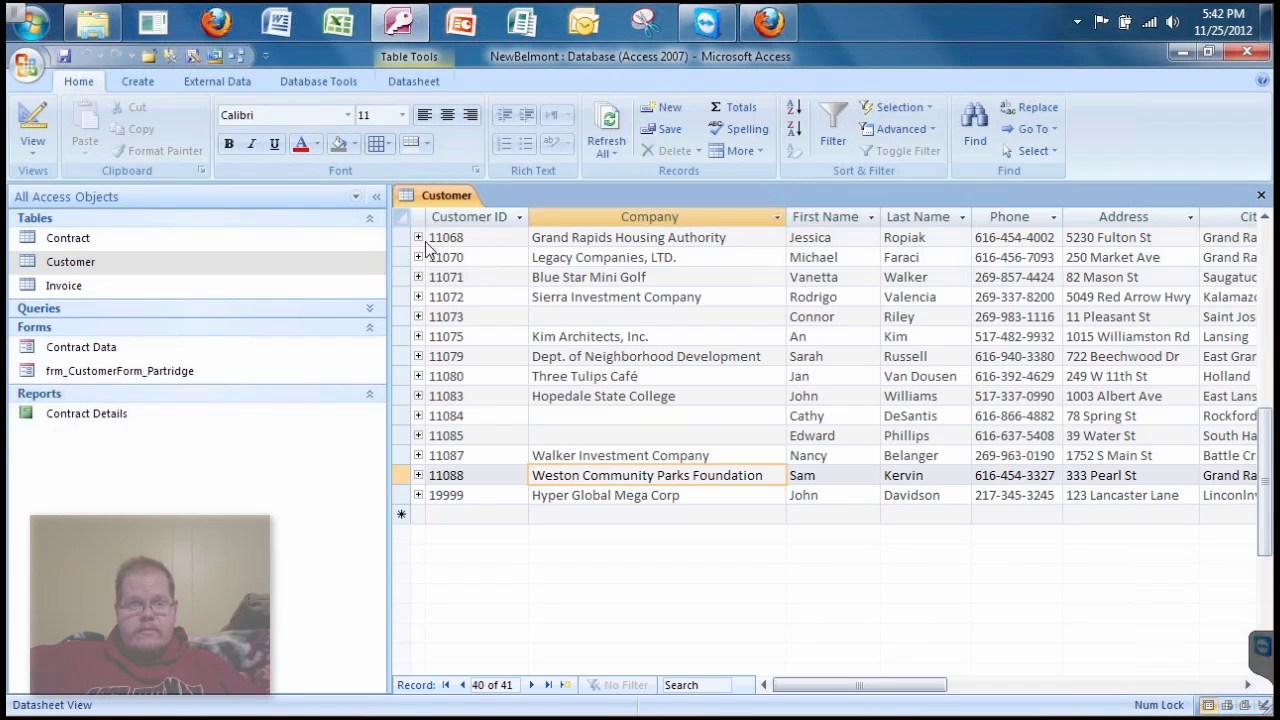
click(1261, 197)
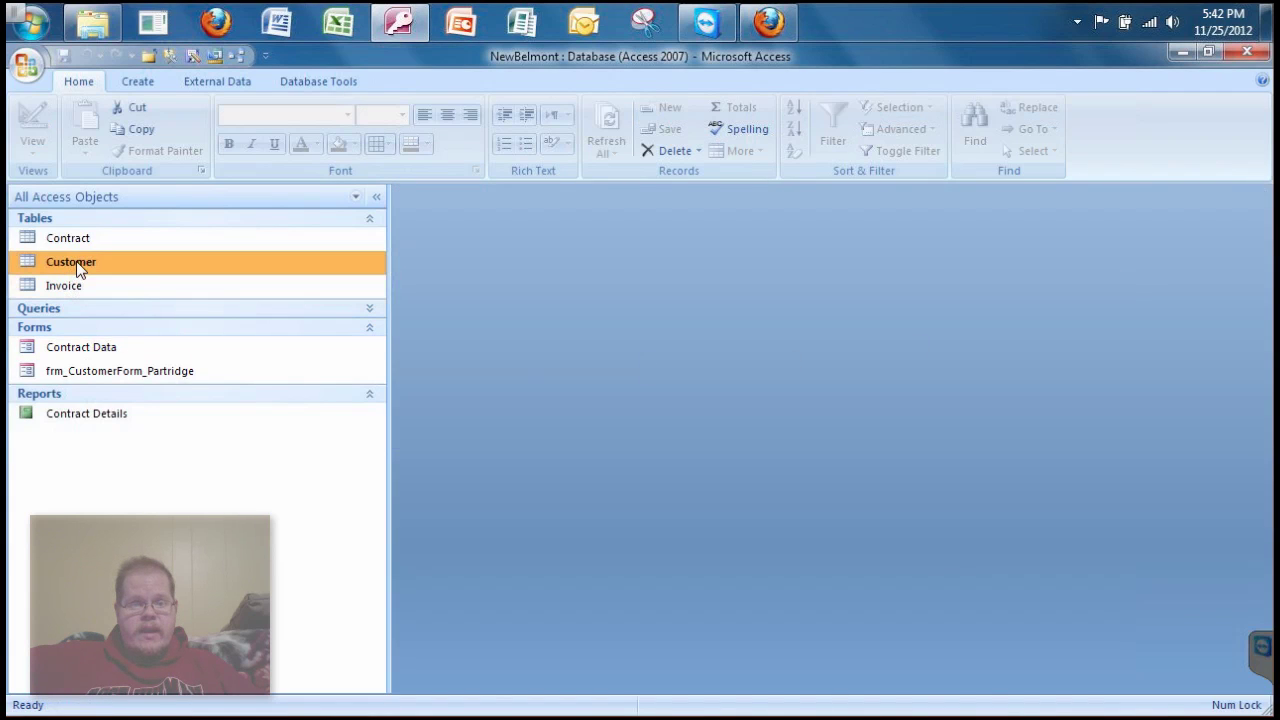
key(Return)
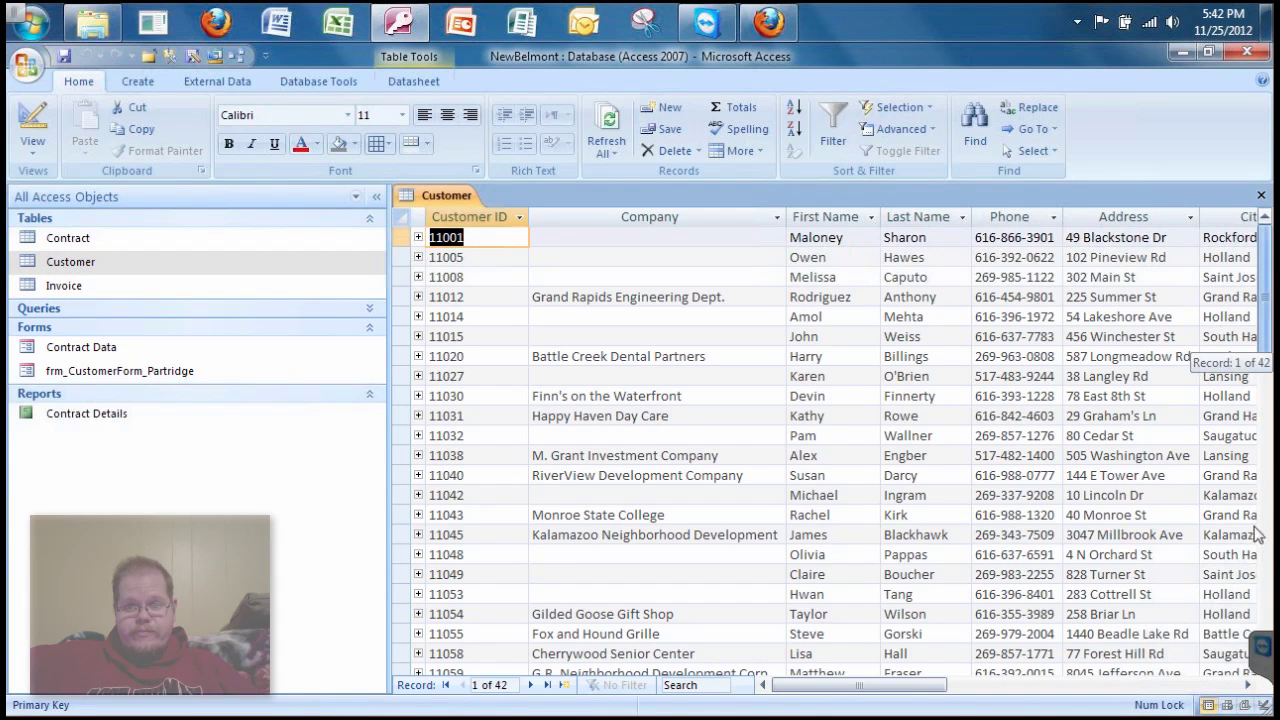
drag(1250, 617, 1251, 586)
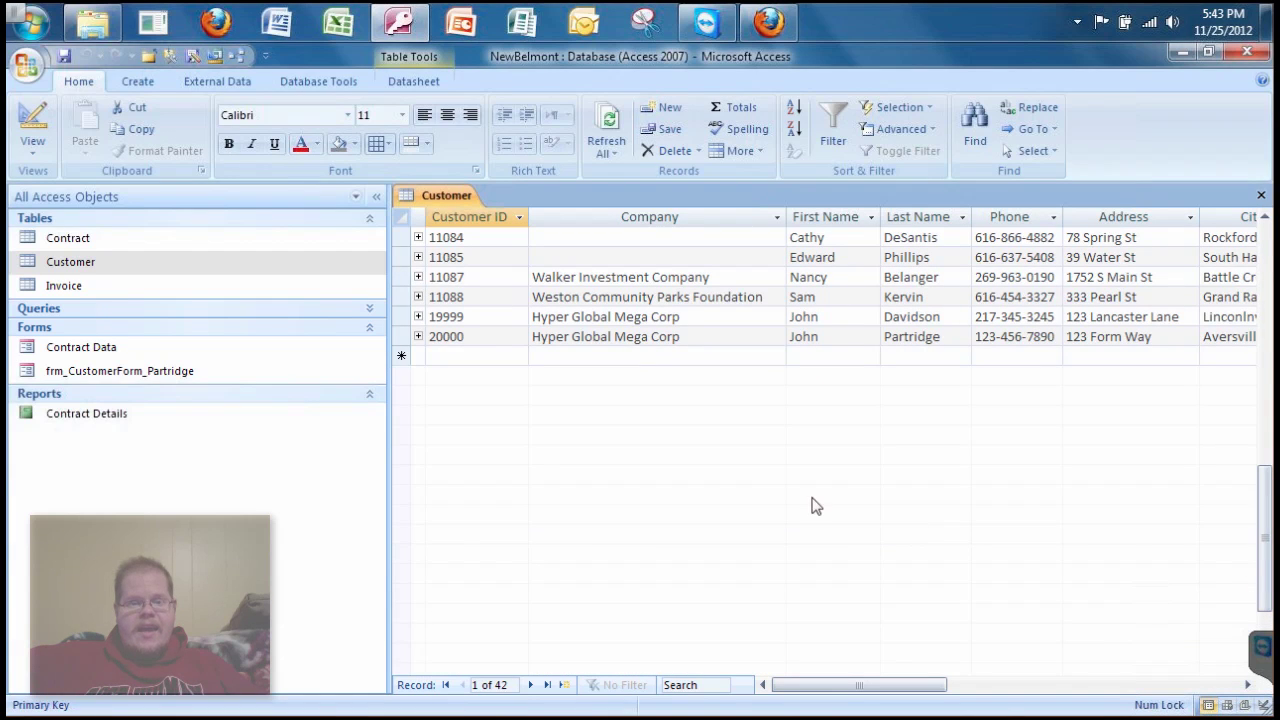
click(487, 343)
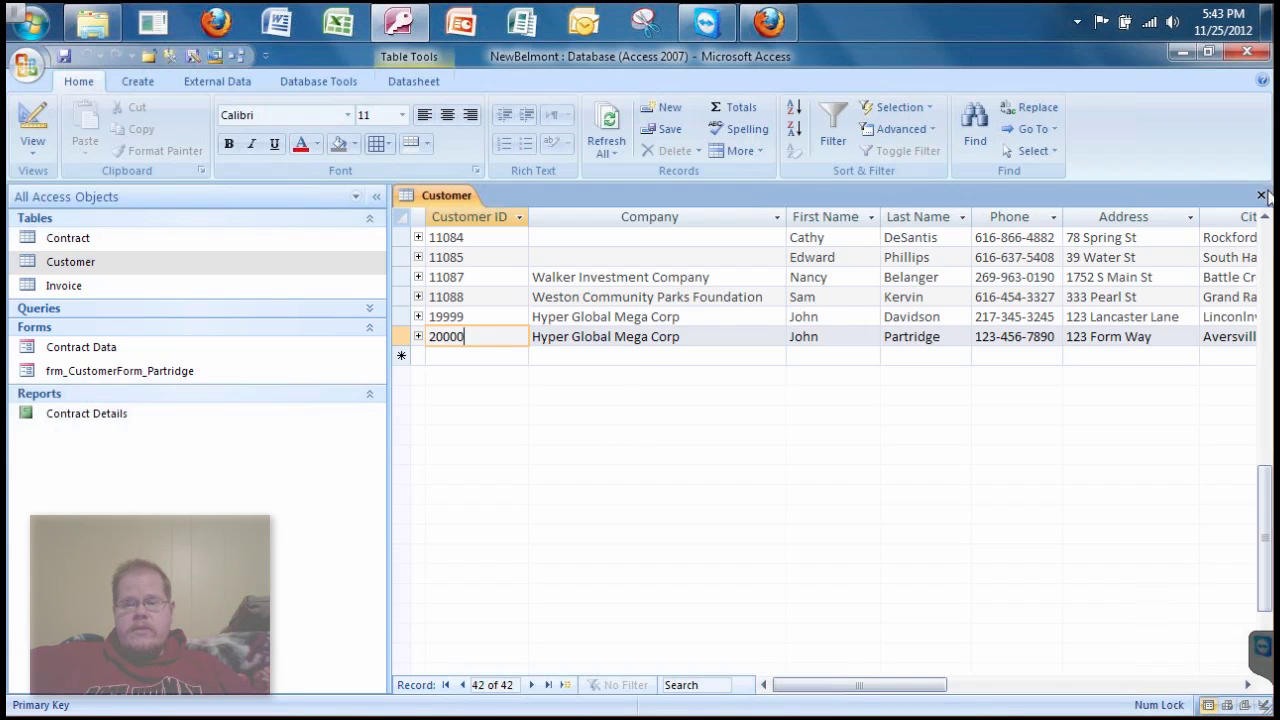
key(ctrl+w)
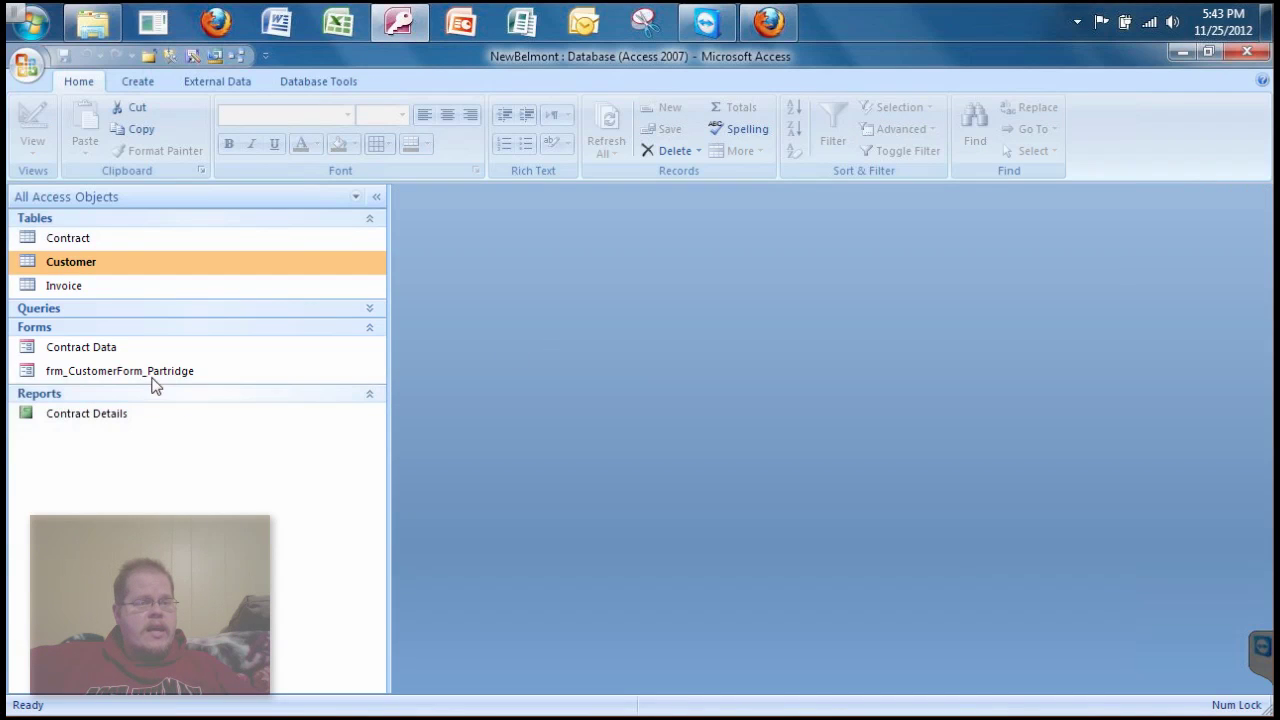
- Reopen the saved customer form and switch it to Design view with the Detail section selected
click(146, 375)
double_click(146, 378)
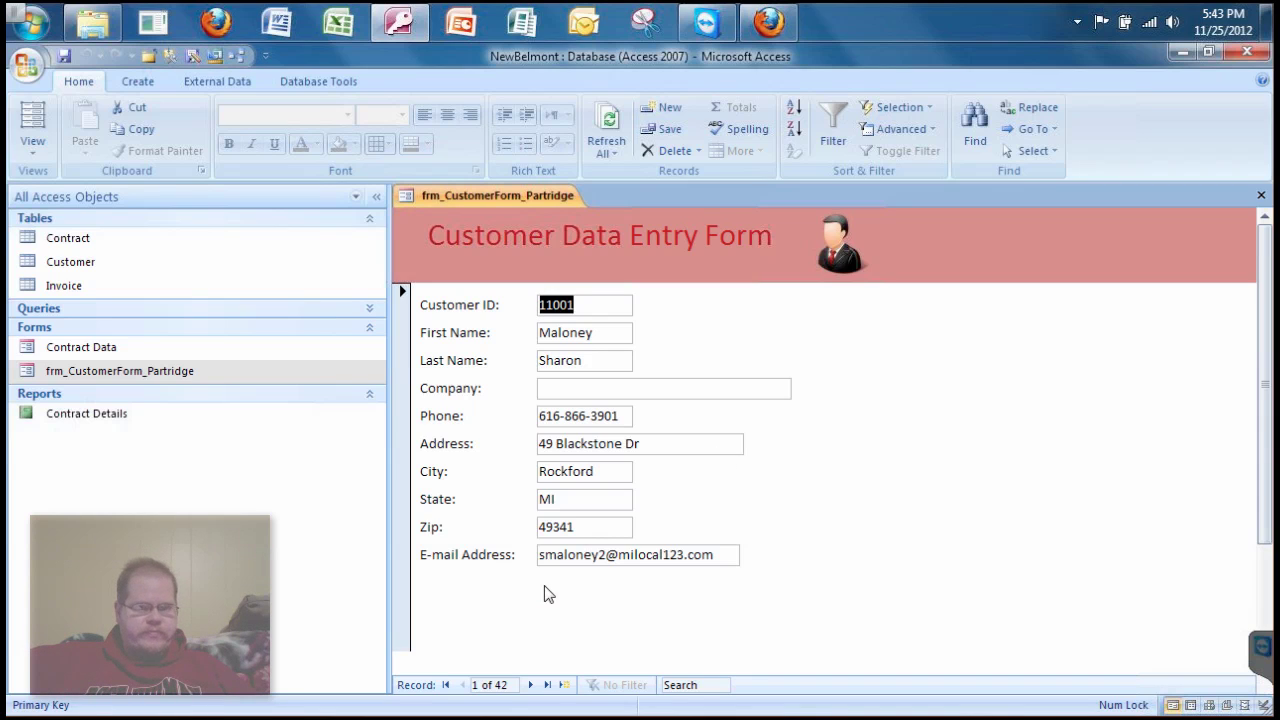
click(43, 155)
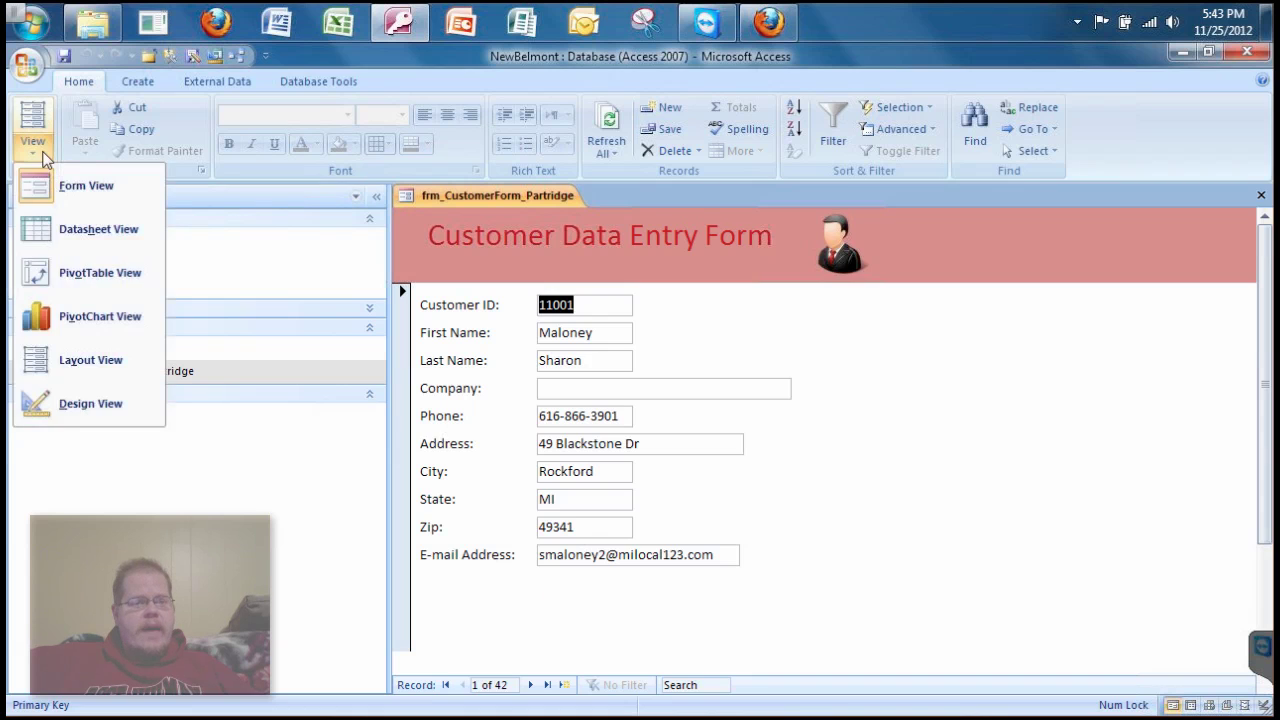
click(74, 408)
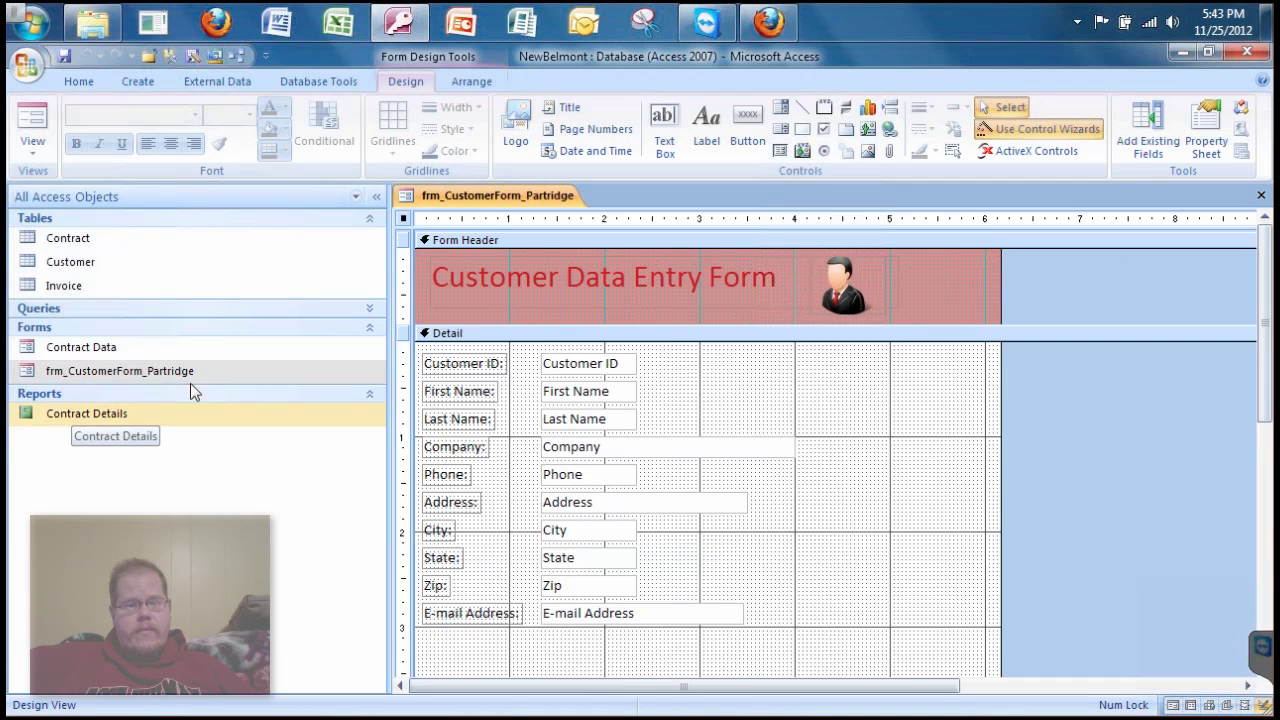
click(916, 462)
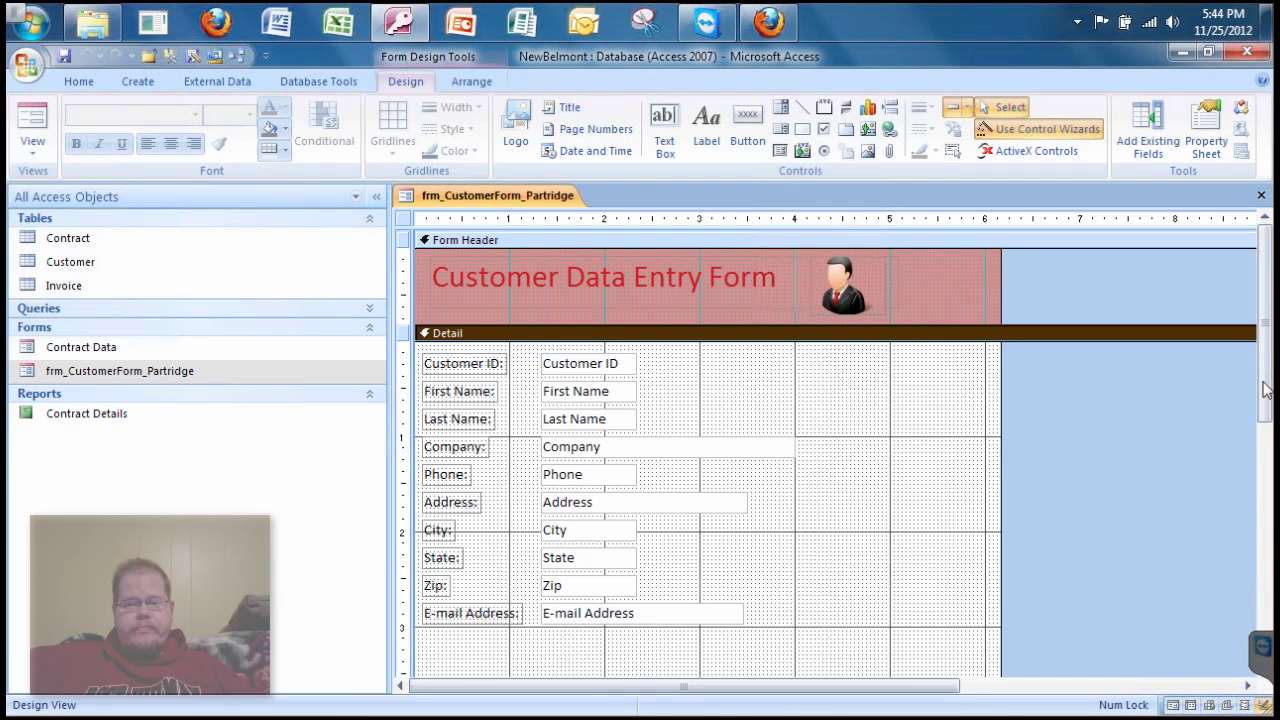
scroll(992, 474, down, 1)
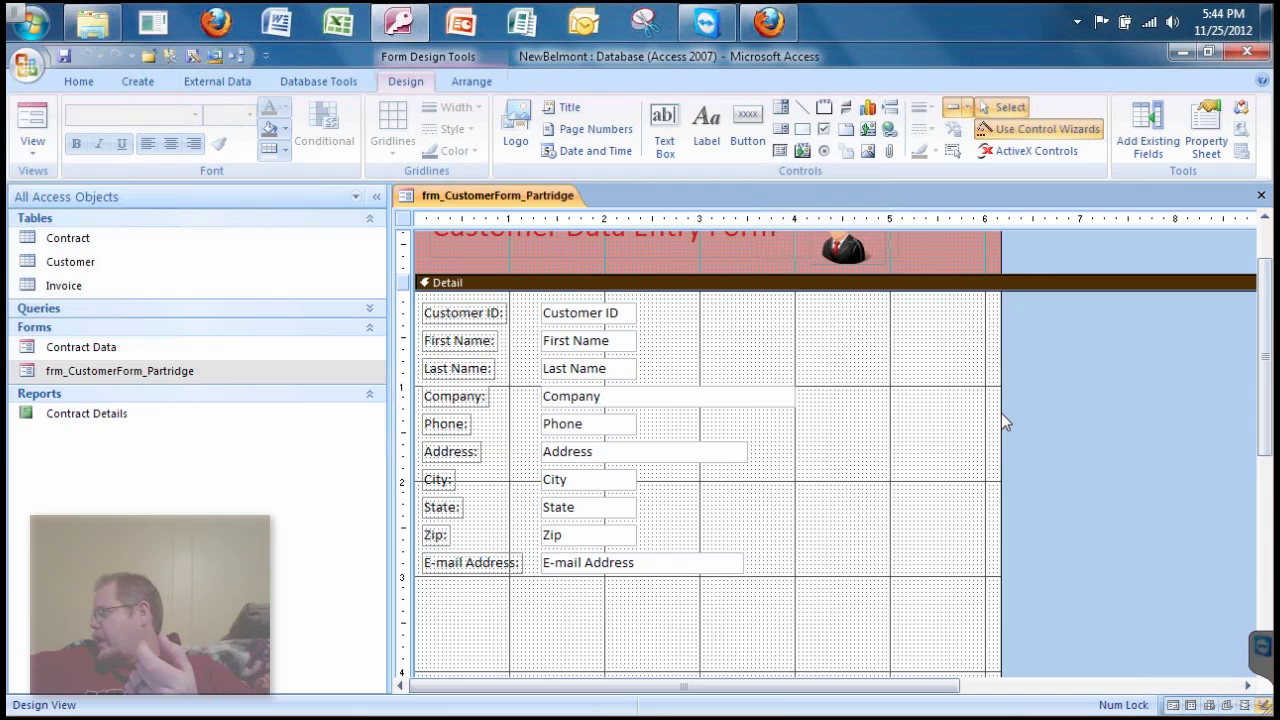
- Widen the form's design area and drag the Address through E-mail Address fields to the right
click(1001, 413)
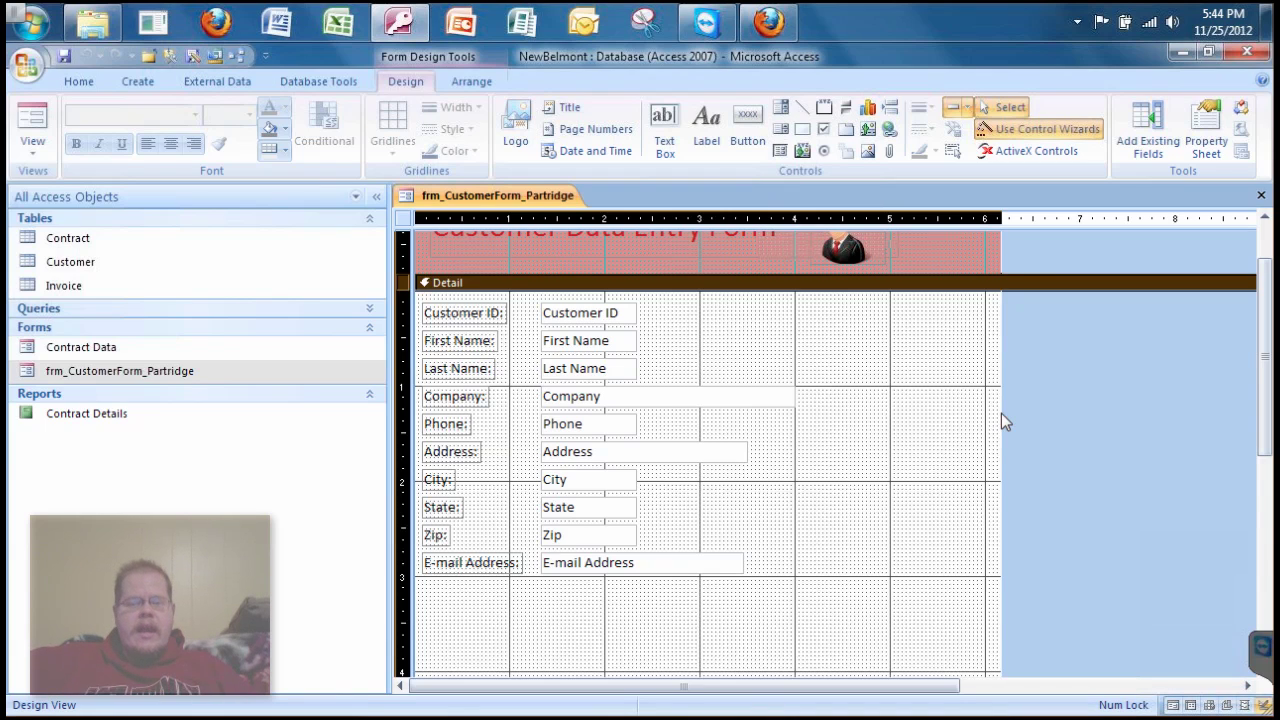
drag(1012, 413, 1217, 414)
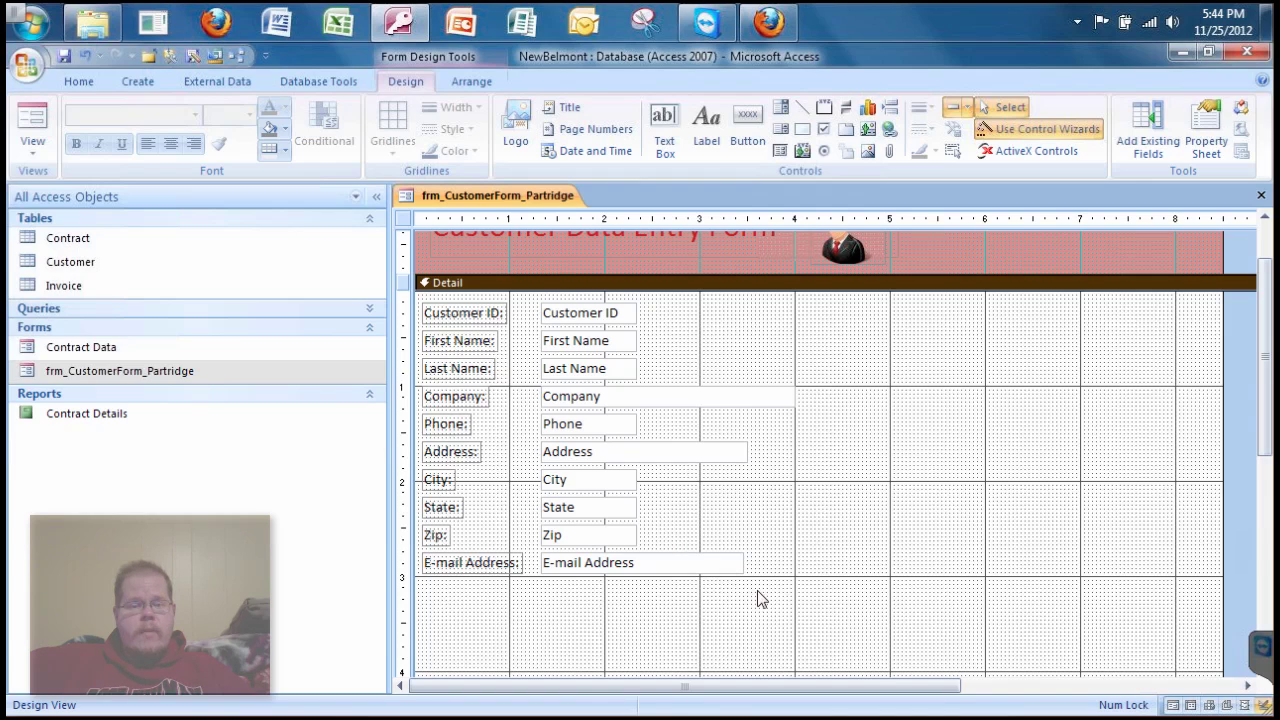
key(ctrl+r)
drag(758, 592, 420, 451)
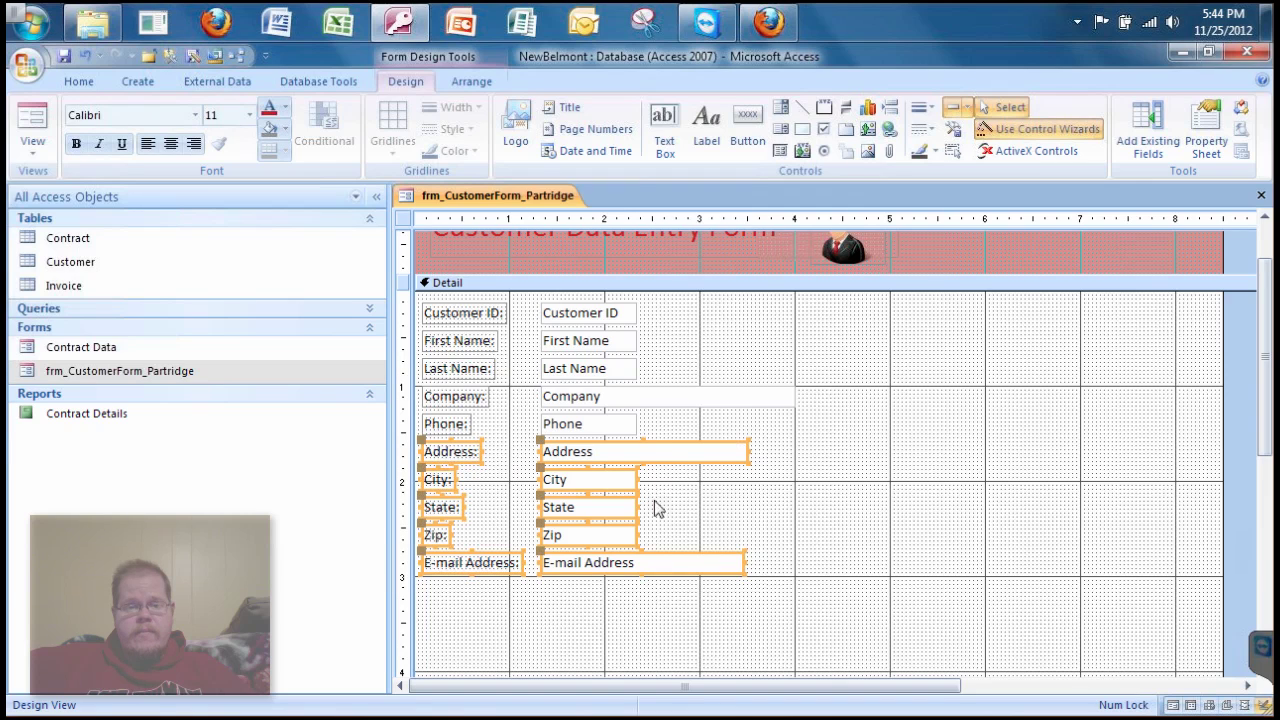
mouse_move(688, 456)
mouse_down()
mouse_move(1031, 443)
mouse_move(1049, 317)
mouse_up()
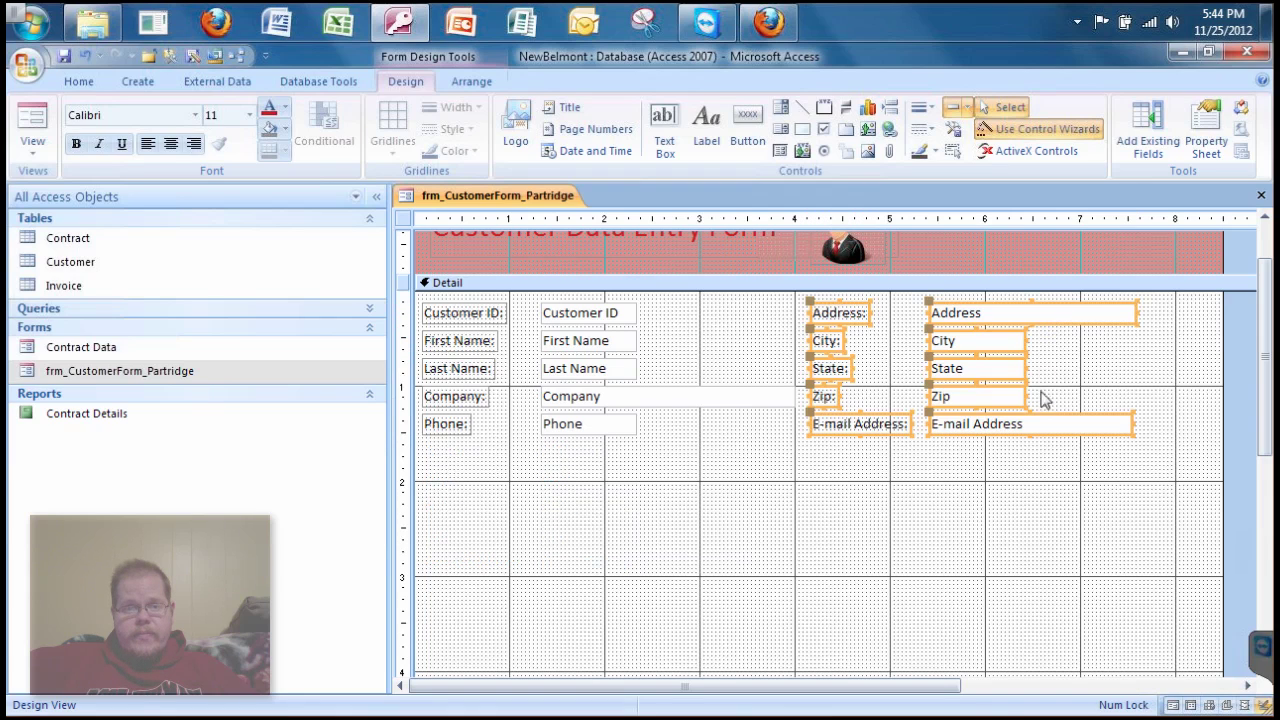
click(983, 540)
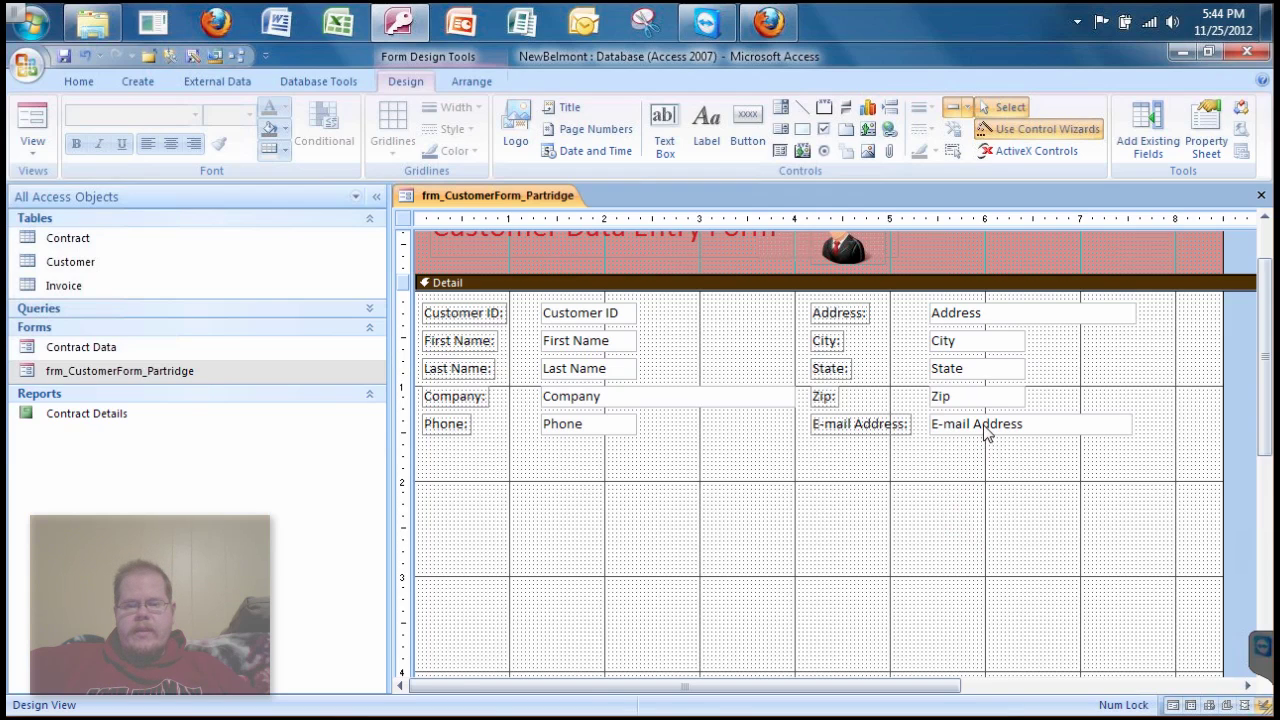
- Move E-mail Address down, put Zip below State, nudge State, then preview in Form view
drag(985, 432, 986, 517)
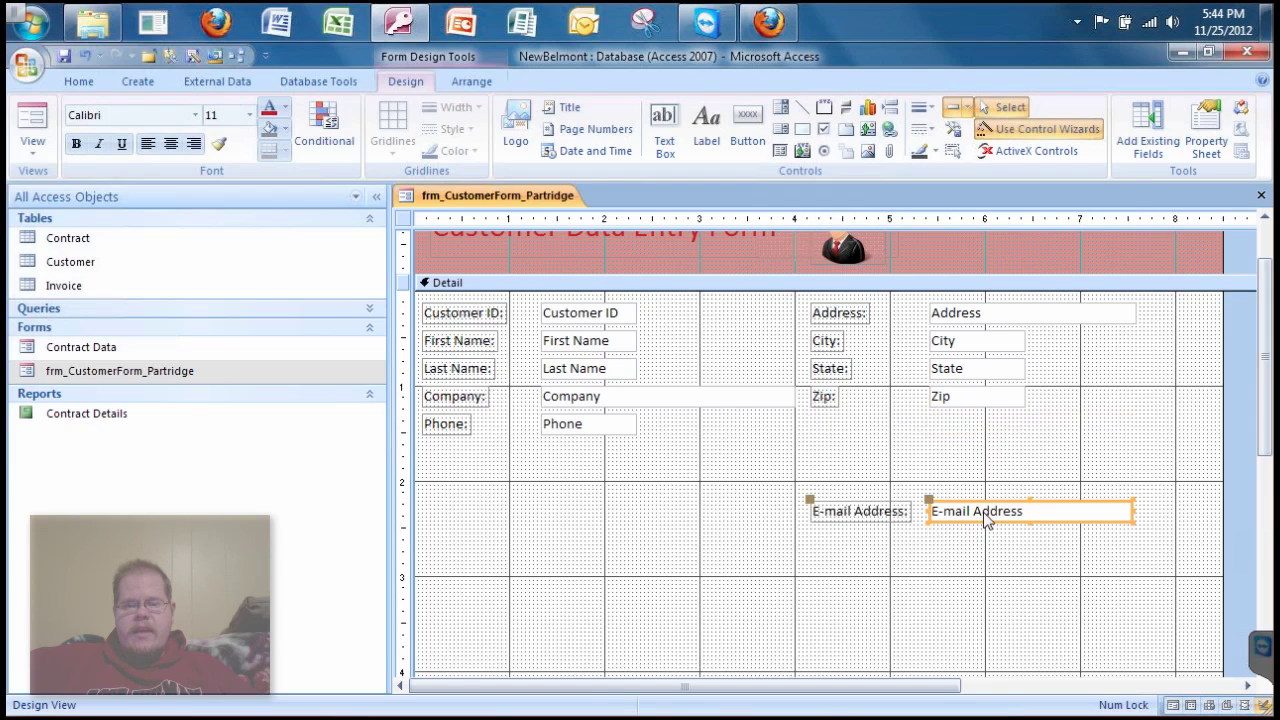
click(976, 392)
drag(982, 442, 1030, 452)
click(835, 455)
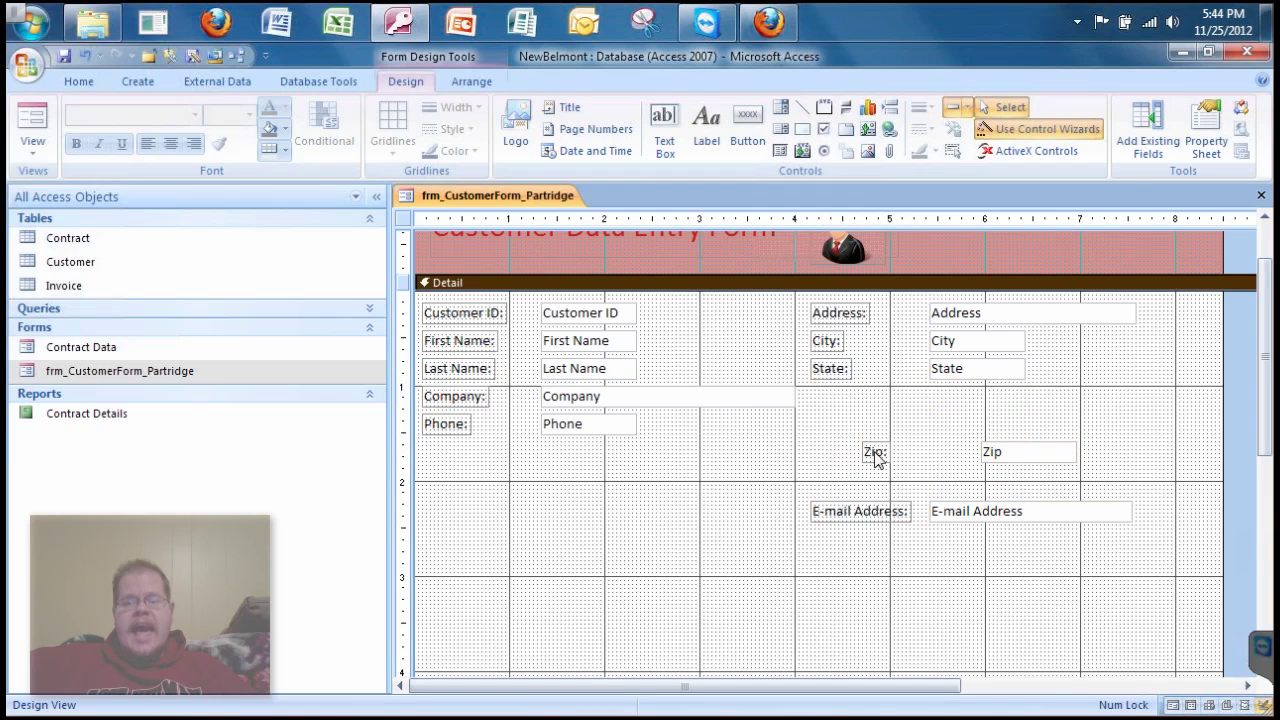
click(1022, 458)
click(979, 372)
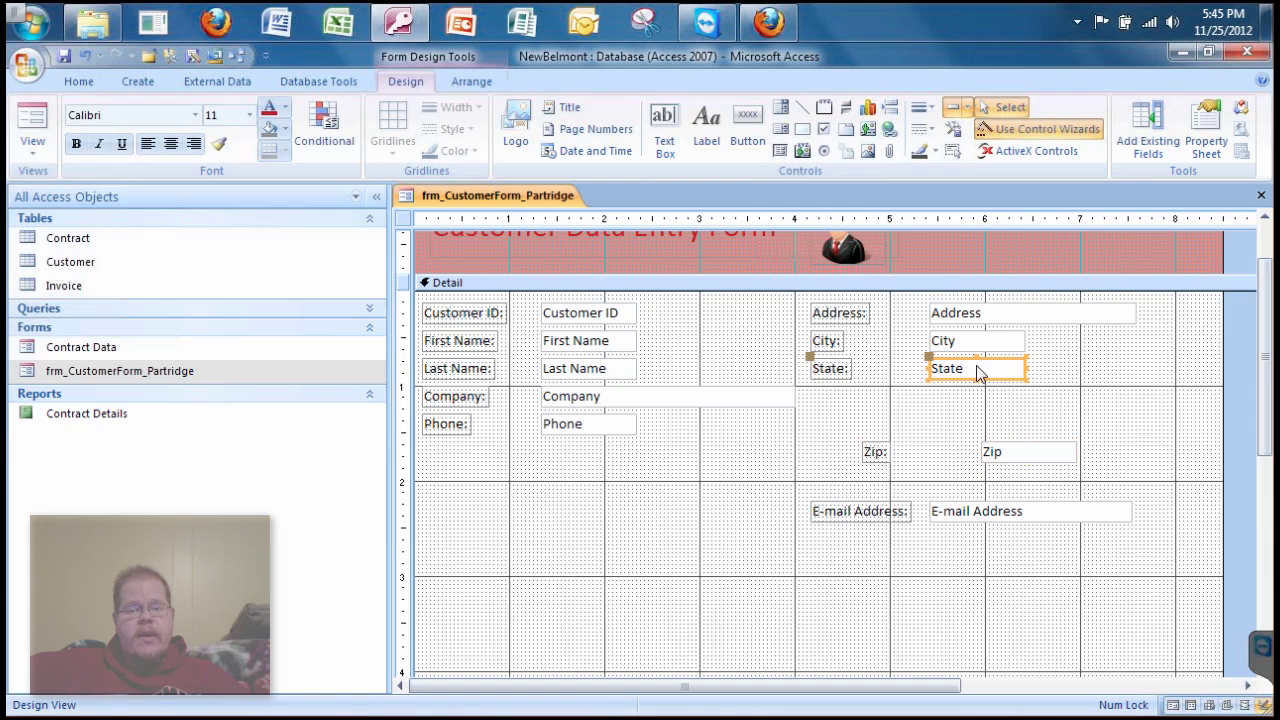
click(979, 372)
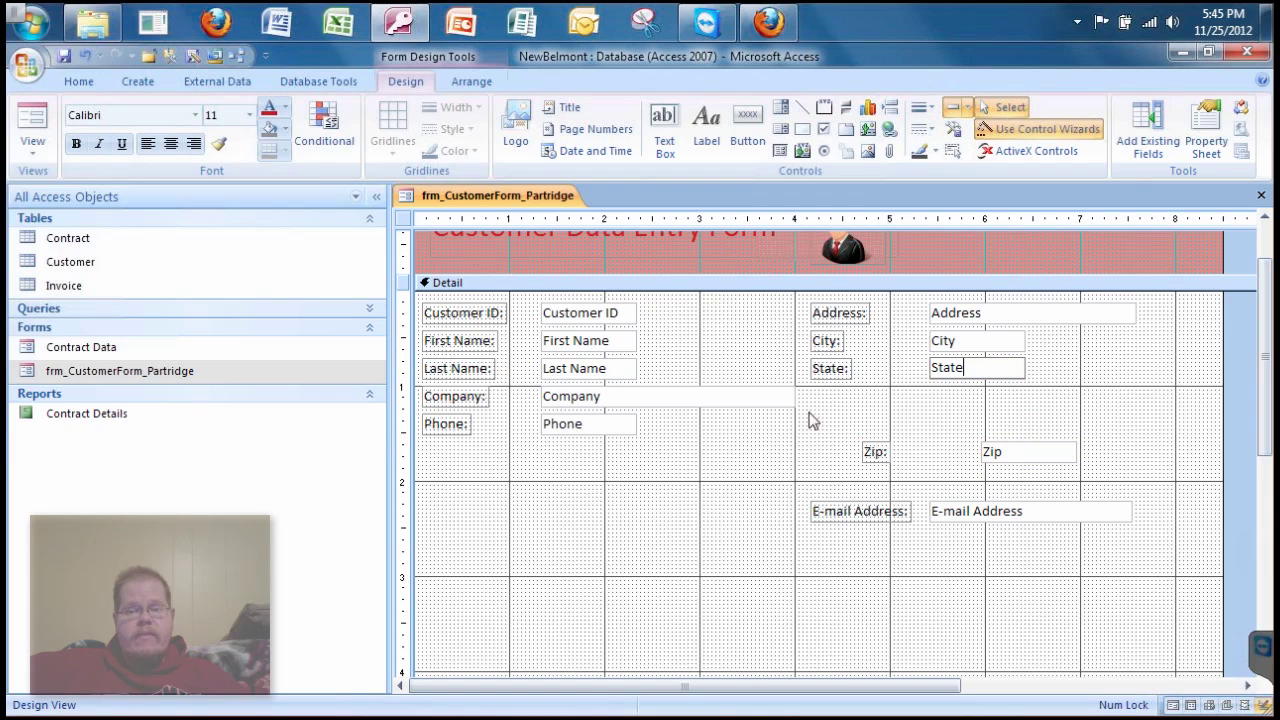
click(837, 382)
click(837, 372)
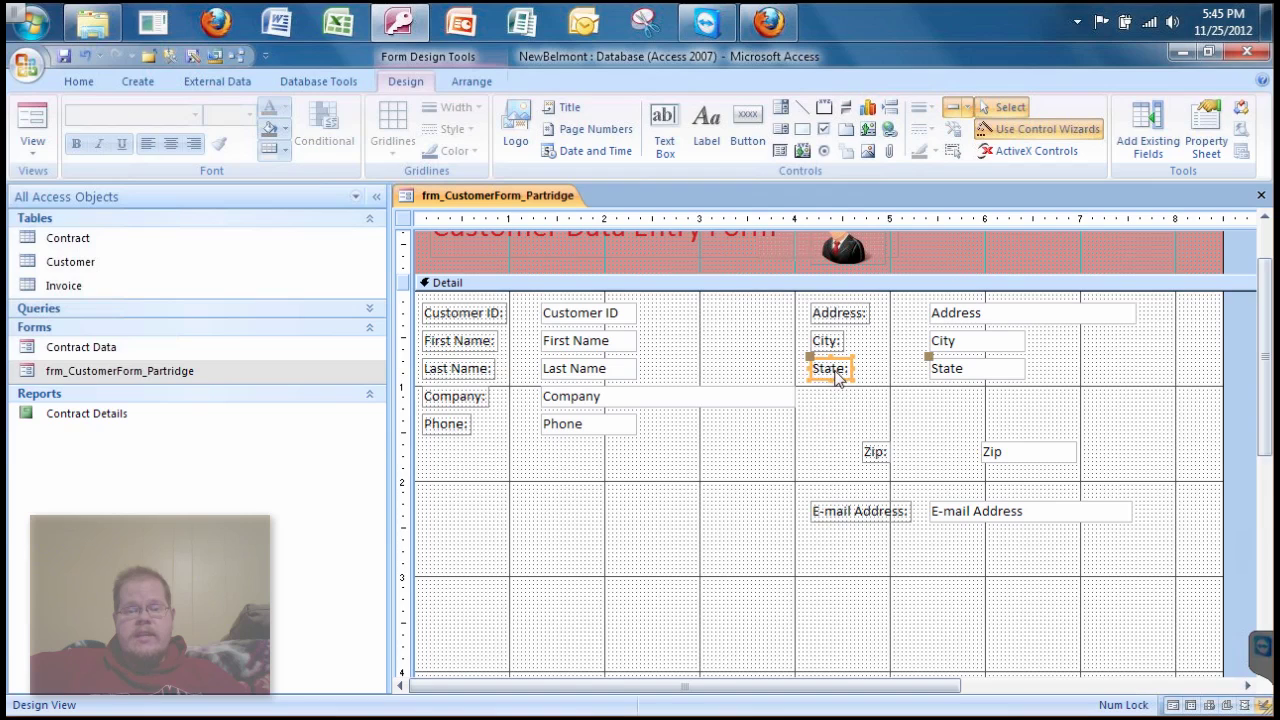
double_click(836, 371)
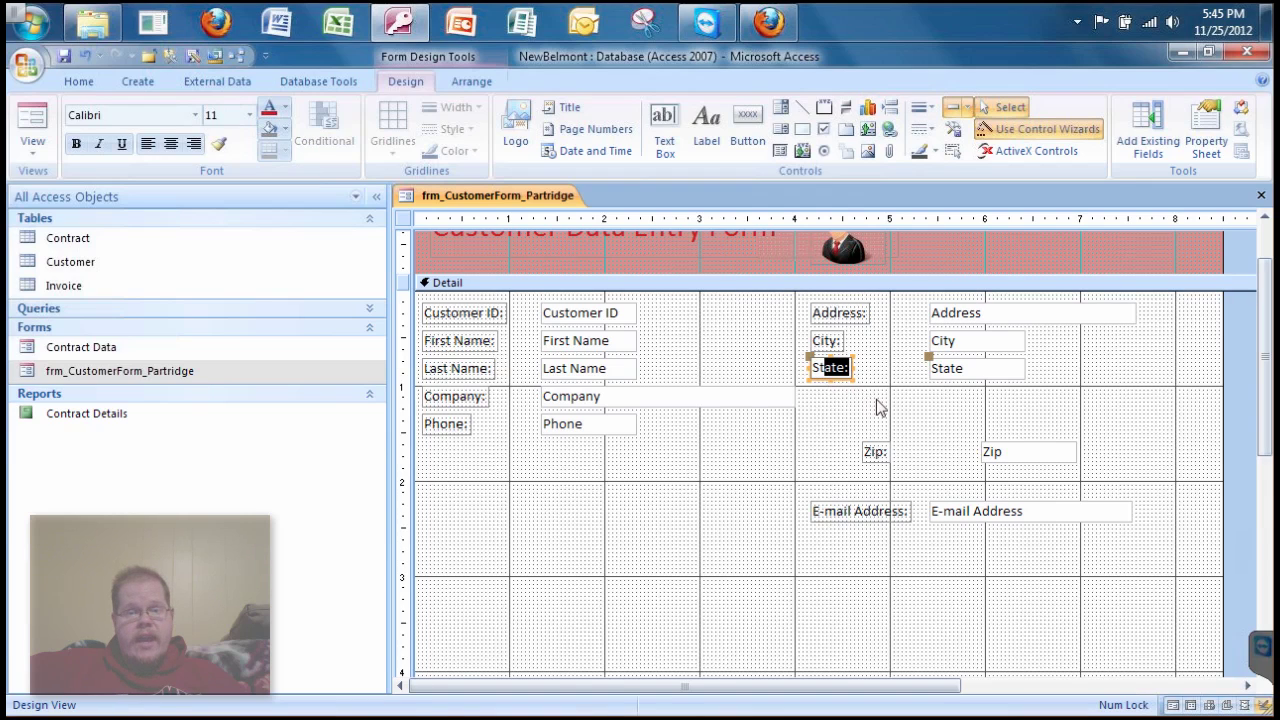
click(818, 380)
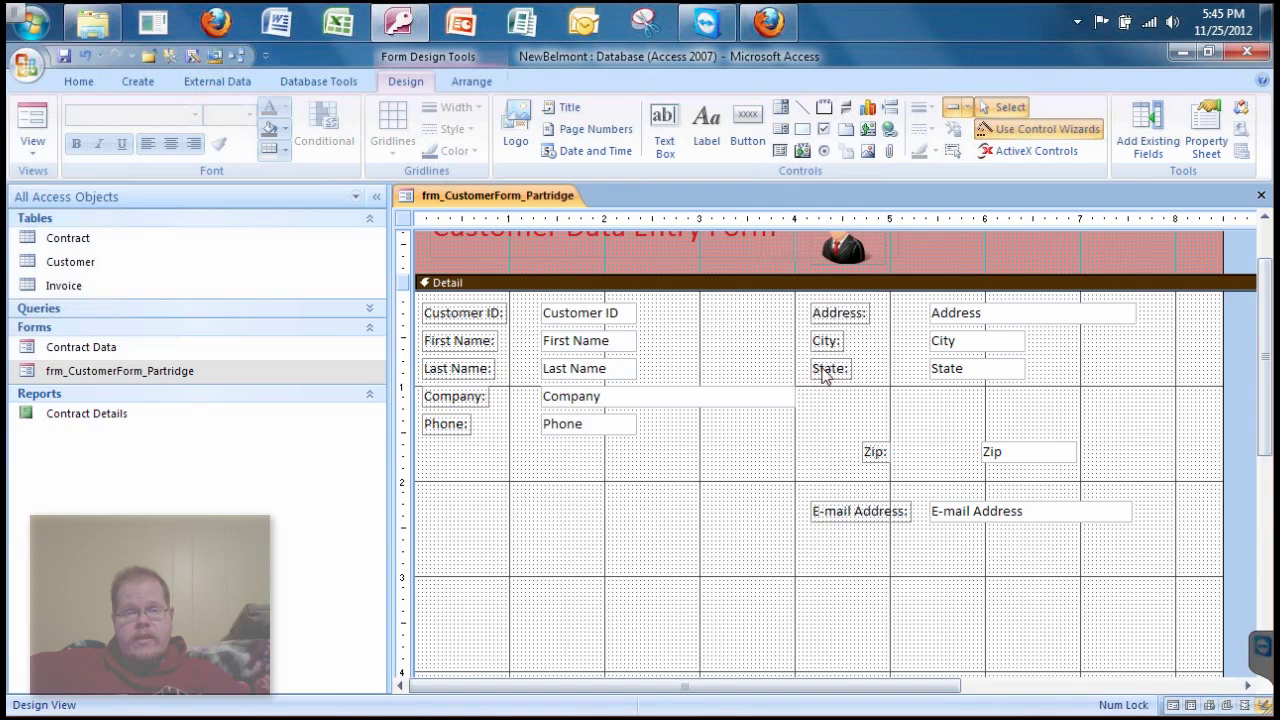
drag(823, 375, 843, 400)
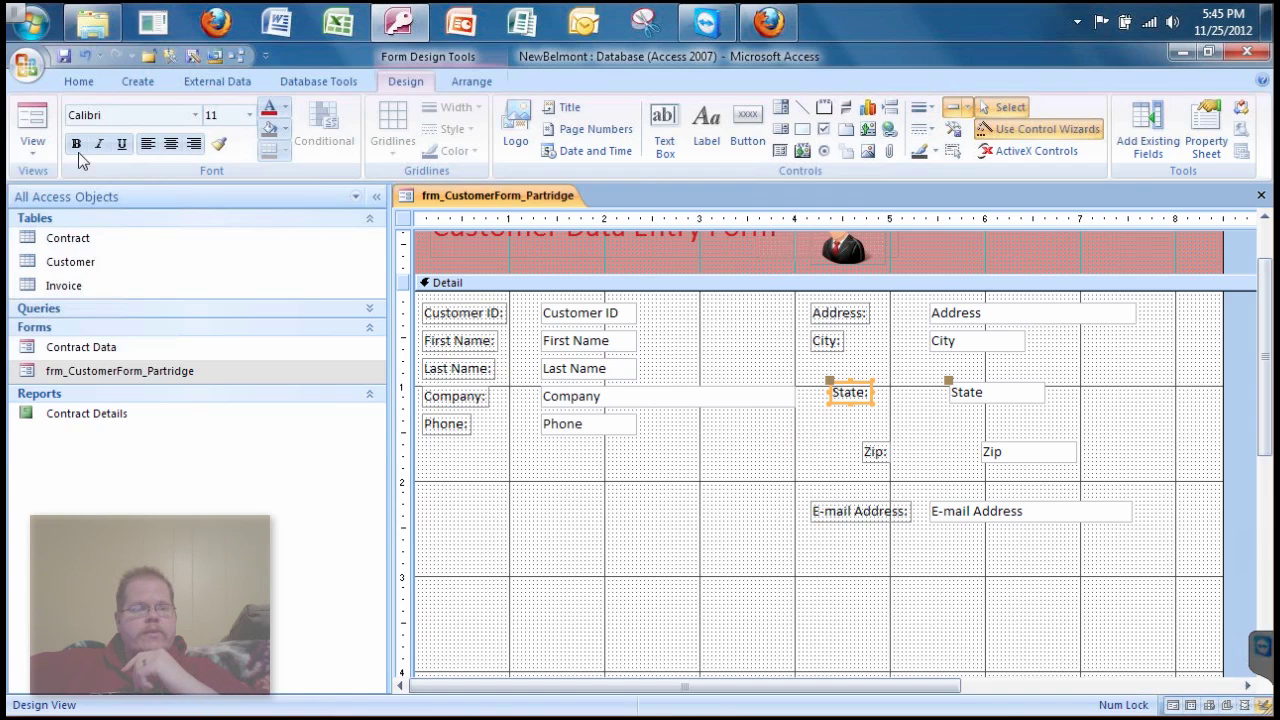
click(44, 128)
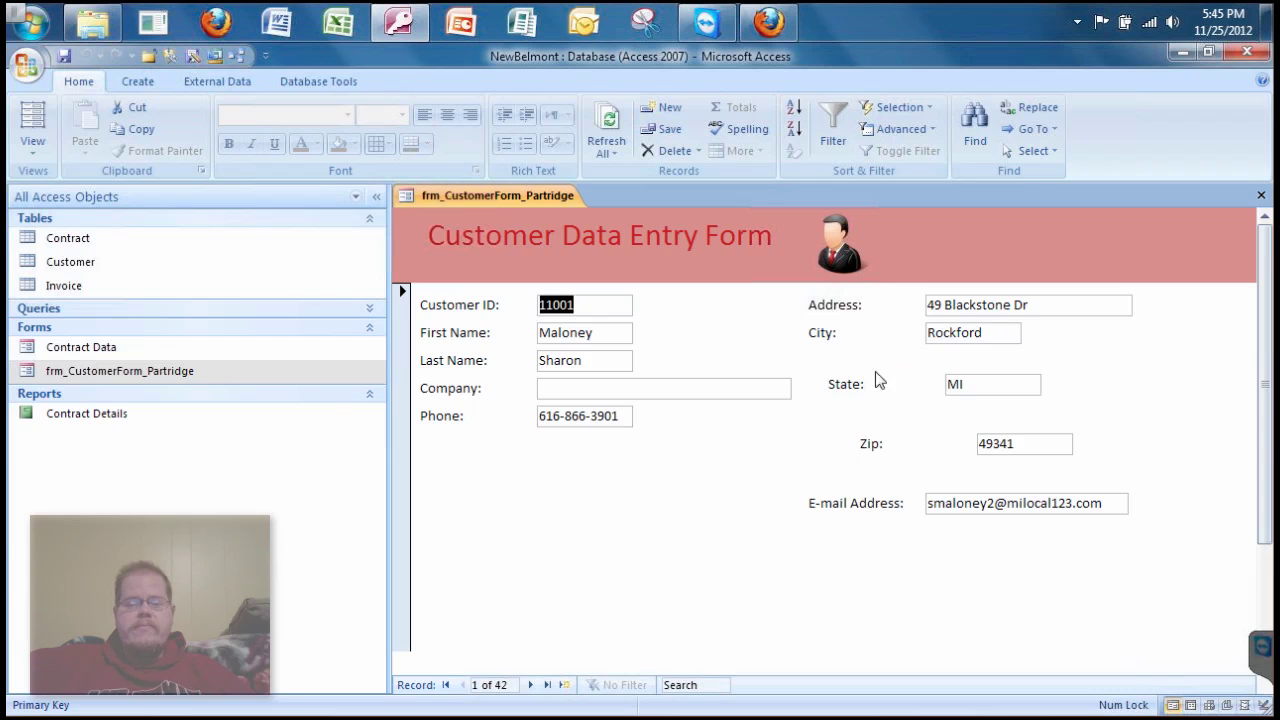
- Switch the customer form back to Design view and select the Address text box
click(38, 140)
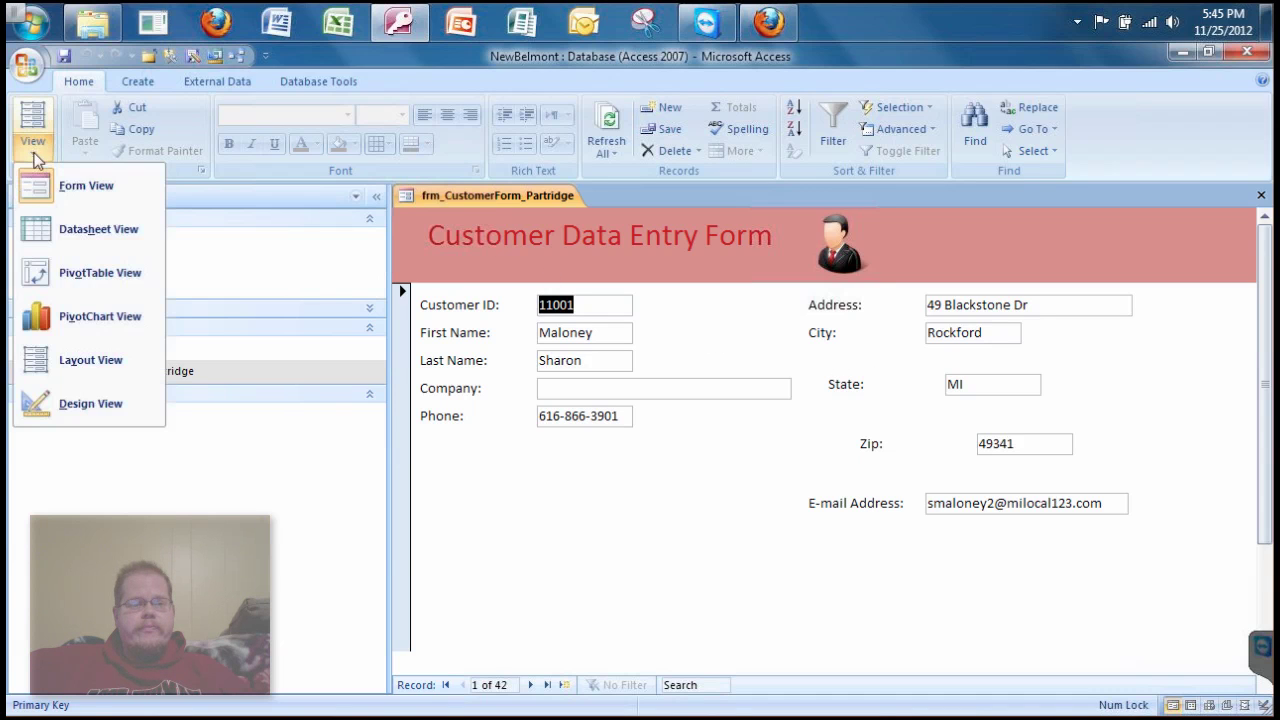
click(102, 406)
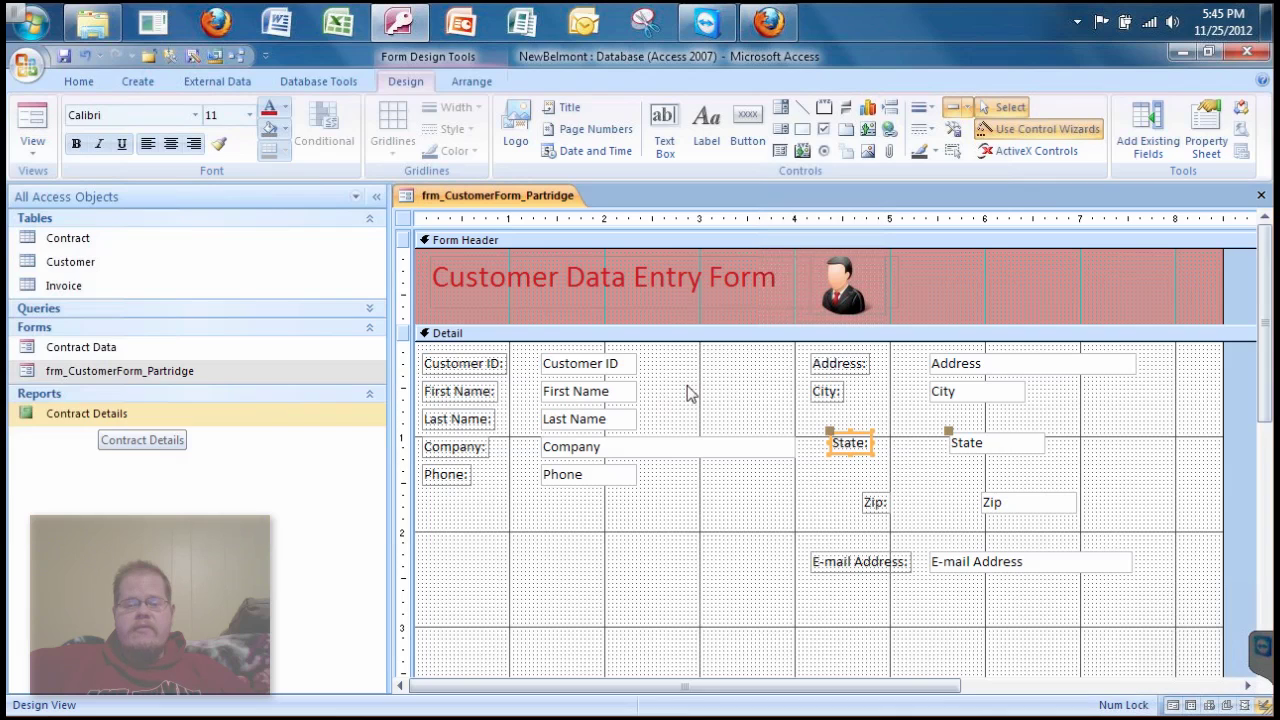
click(940, 370)
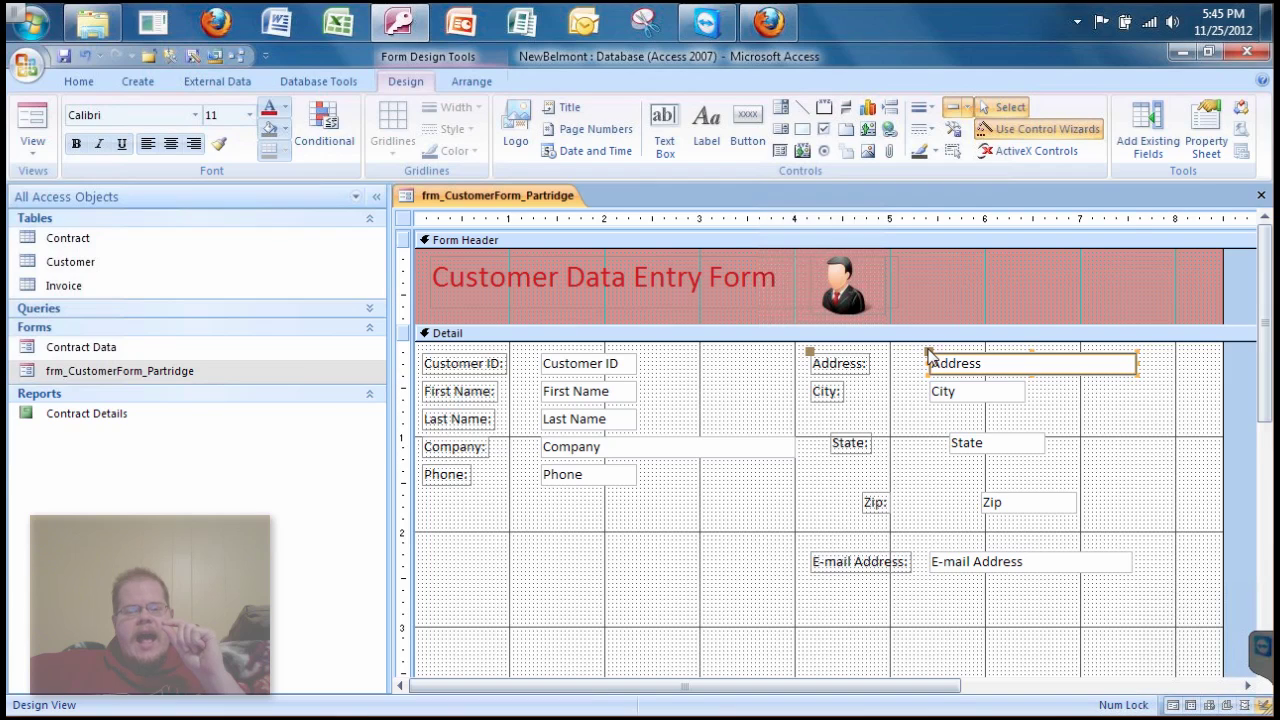
- Slide the Address and City boxes beside their labels and move State up under City
click(930, 358)
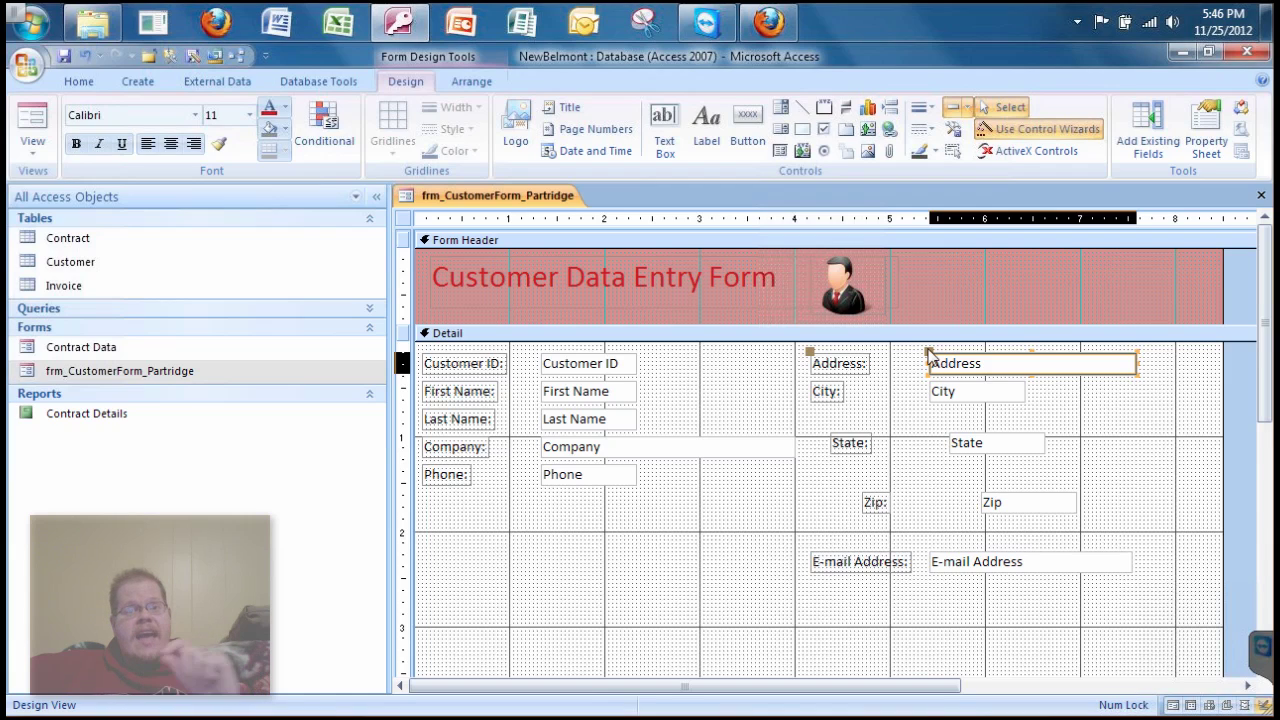
drag(929, 352, 886, 352)
drag(882, 352, 876, 352)
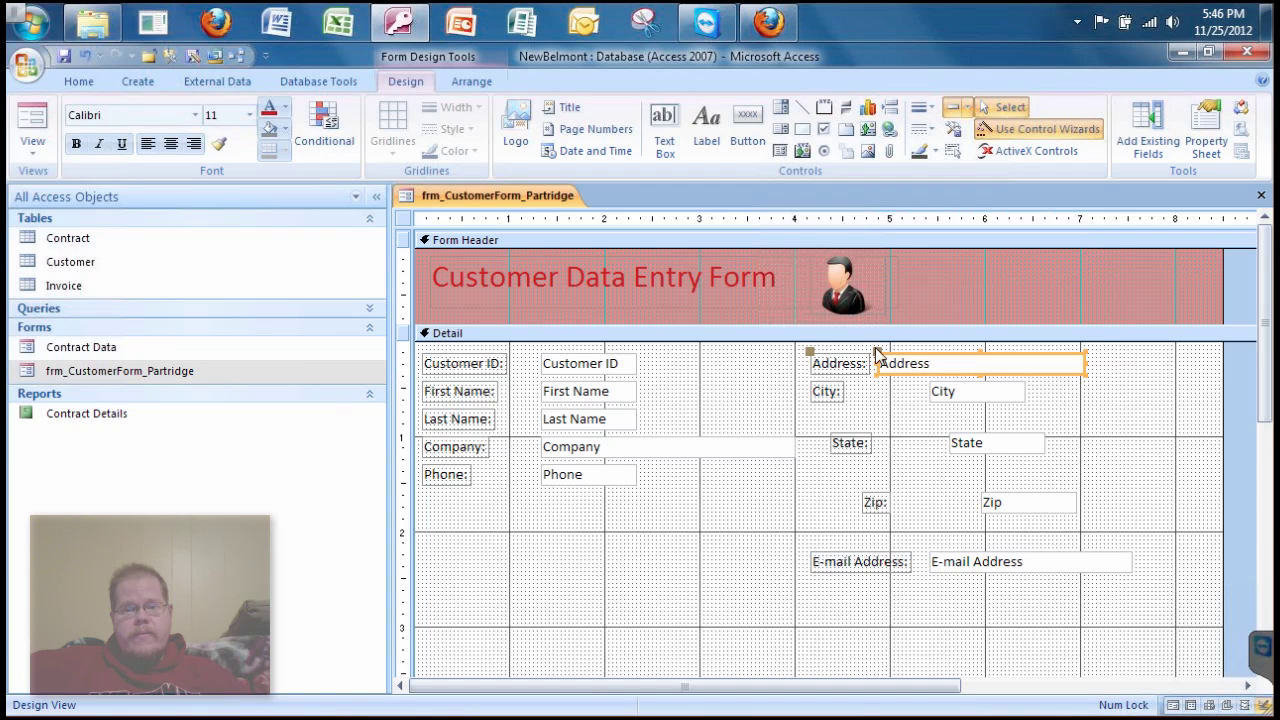
click(885, 410)
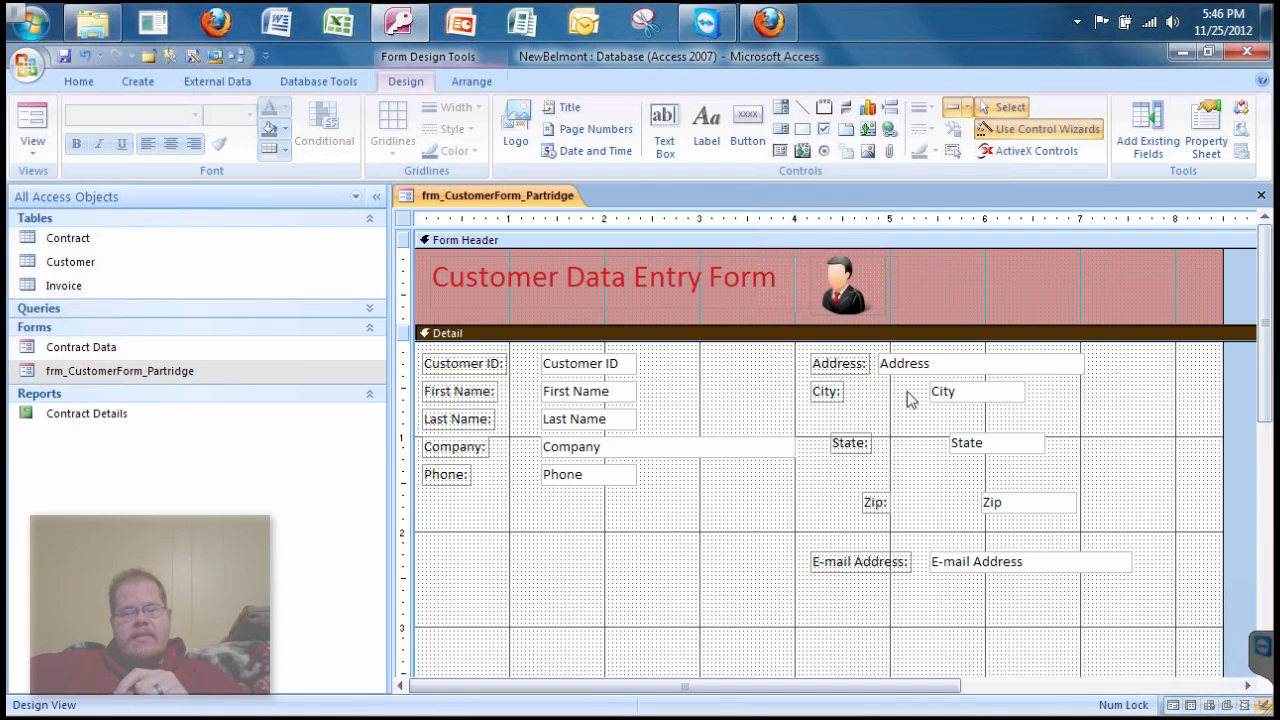
click(960, 398)
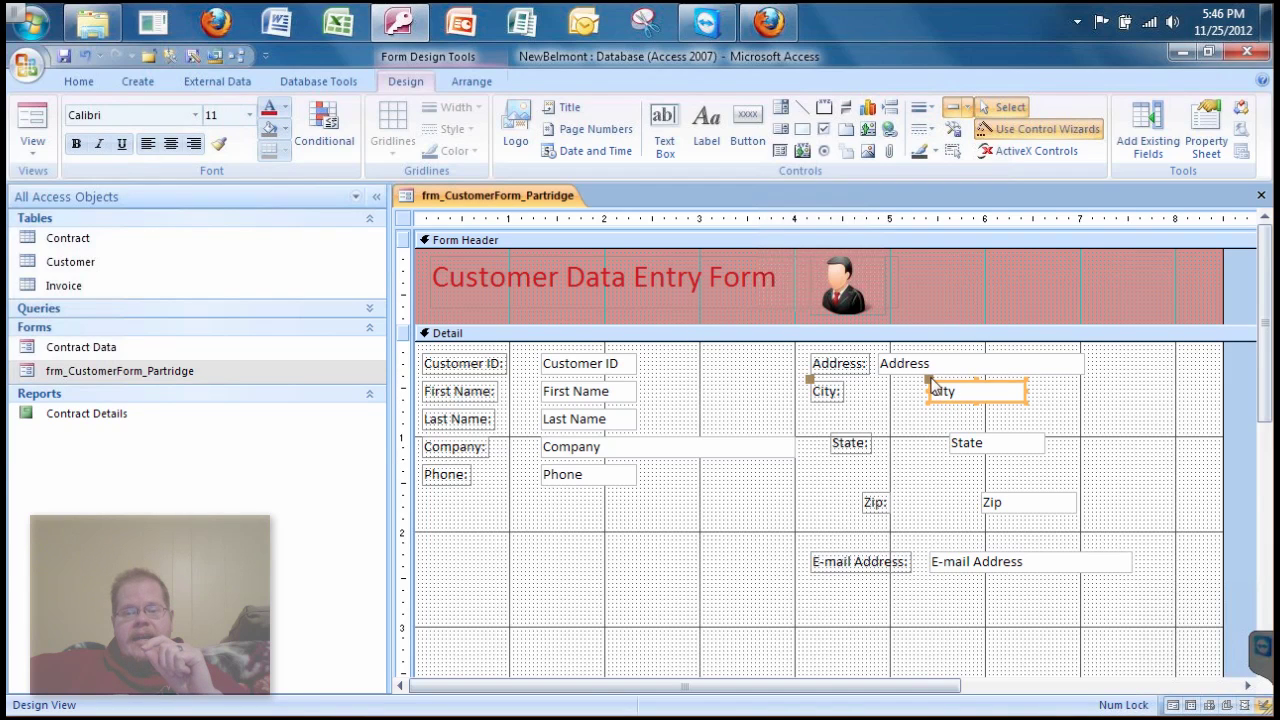
drag(930, 381, 882, 385)
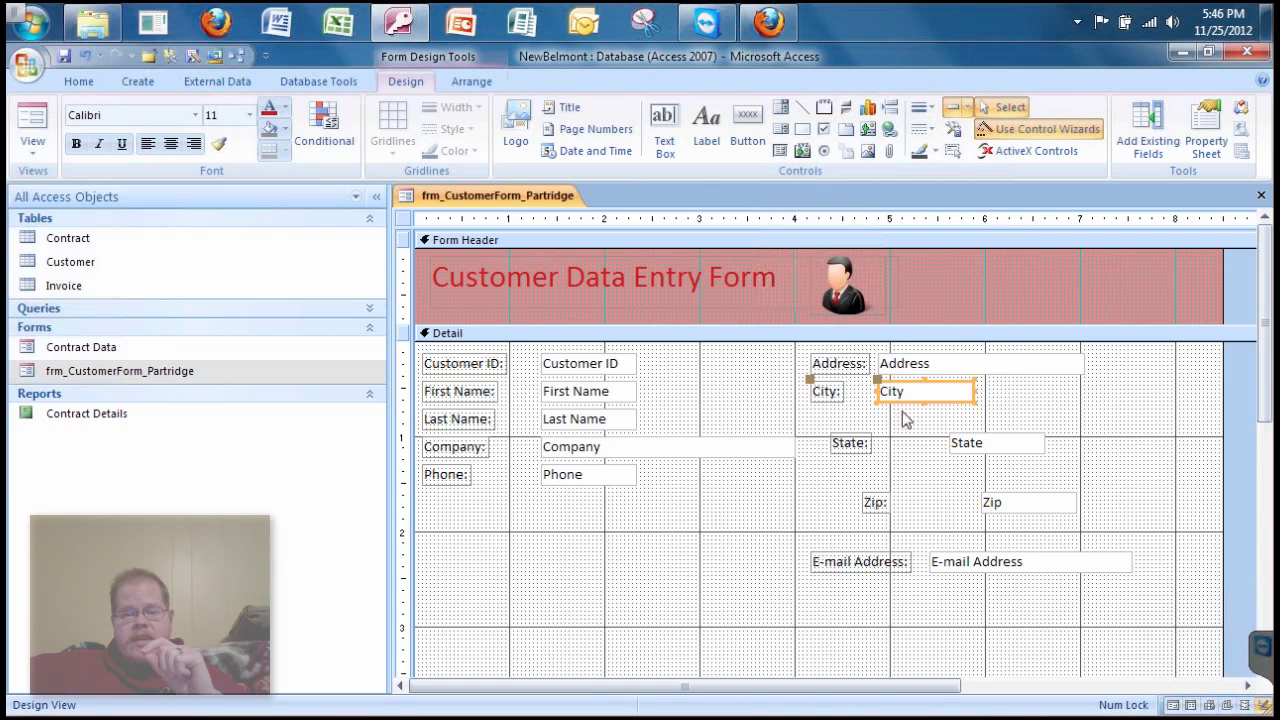
click(917, 443)
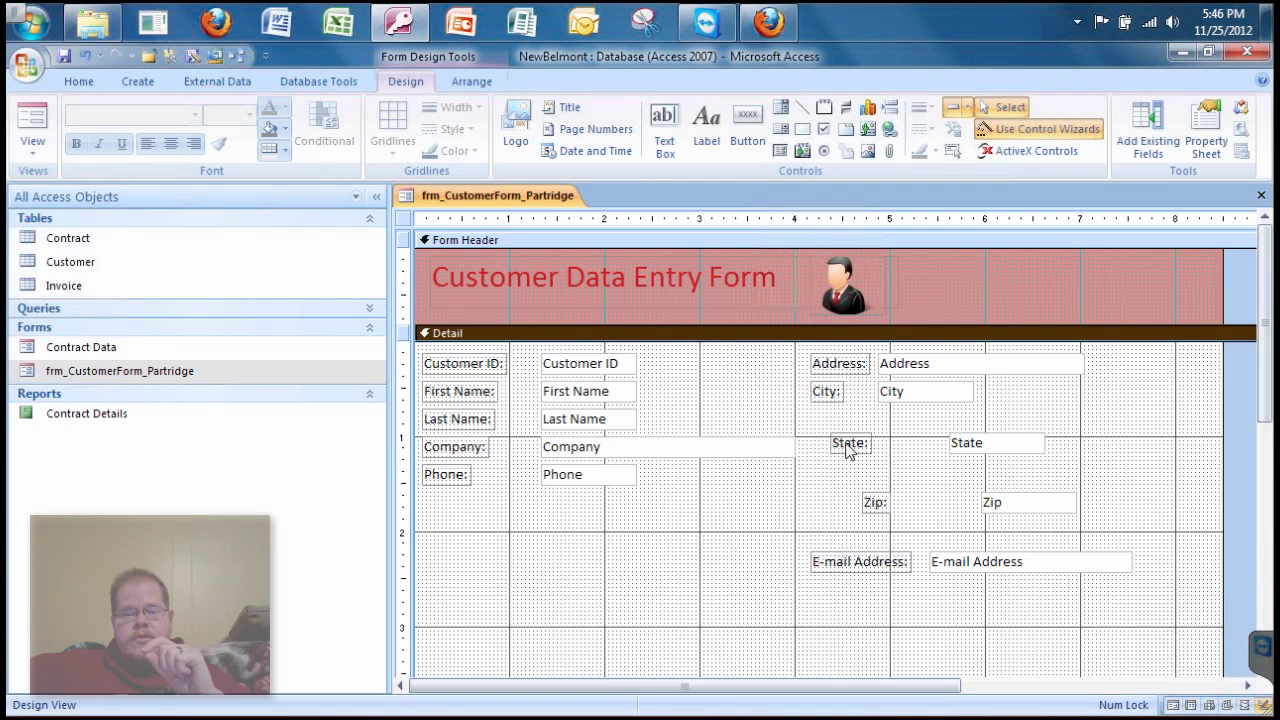
drag(848, 450, 828, 420)
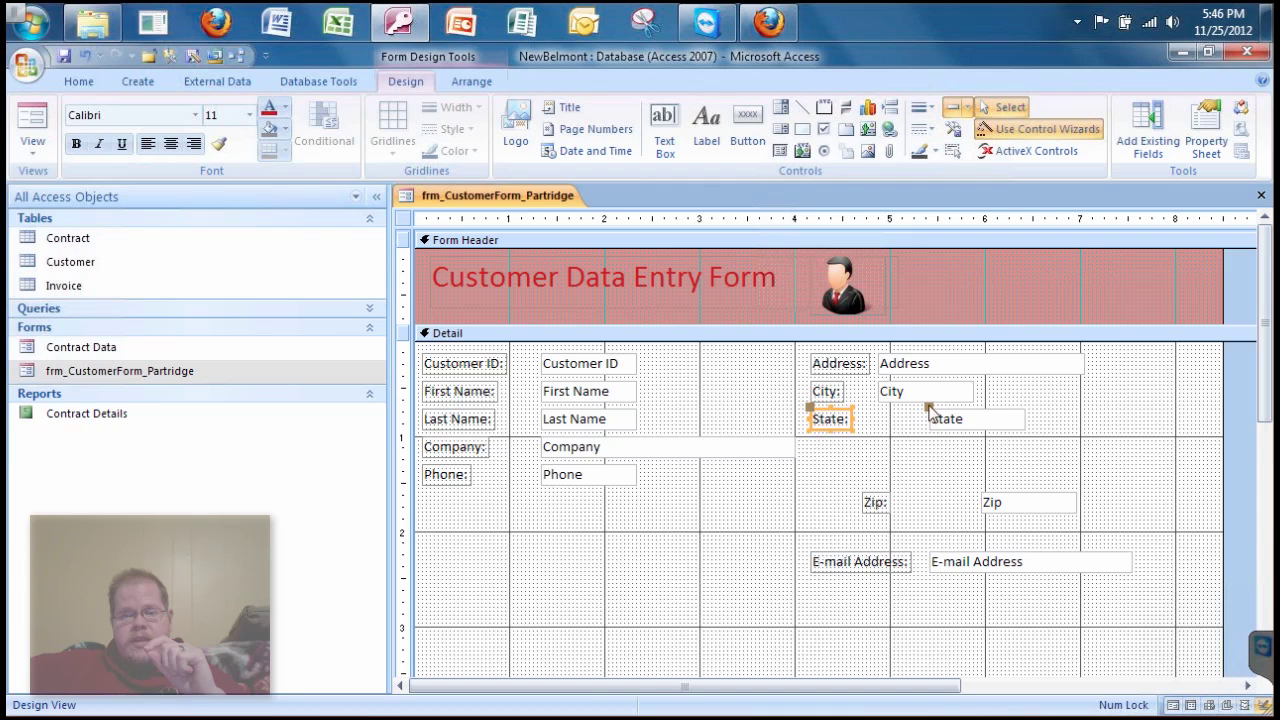
drag(929, 410, 876, 409)
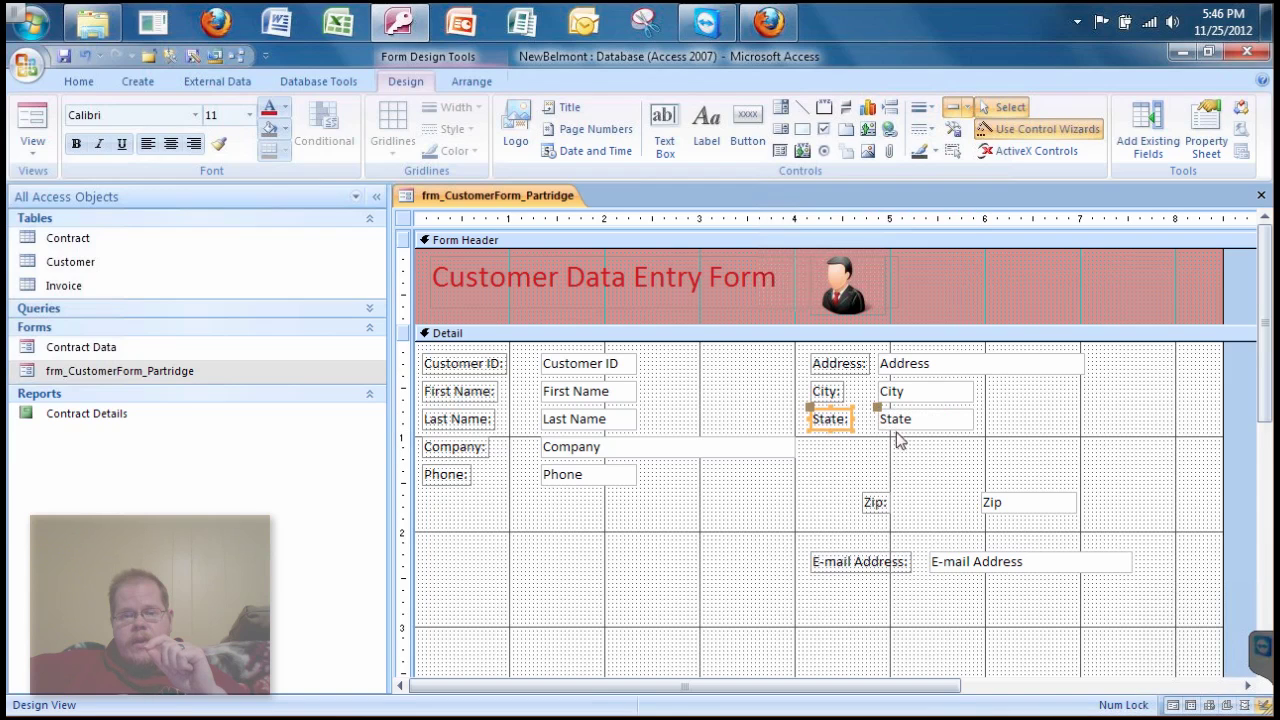
- Move the Zip label and box up beneath State, then E-mail Address up below Zip
click(897, 438)
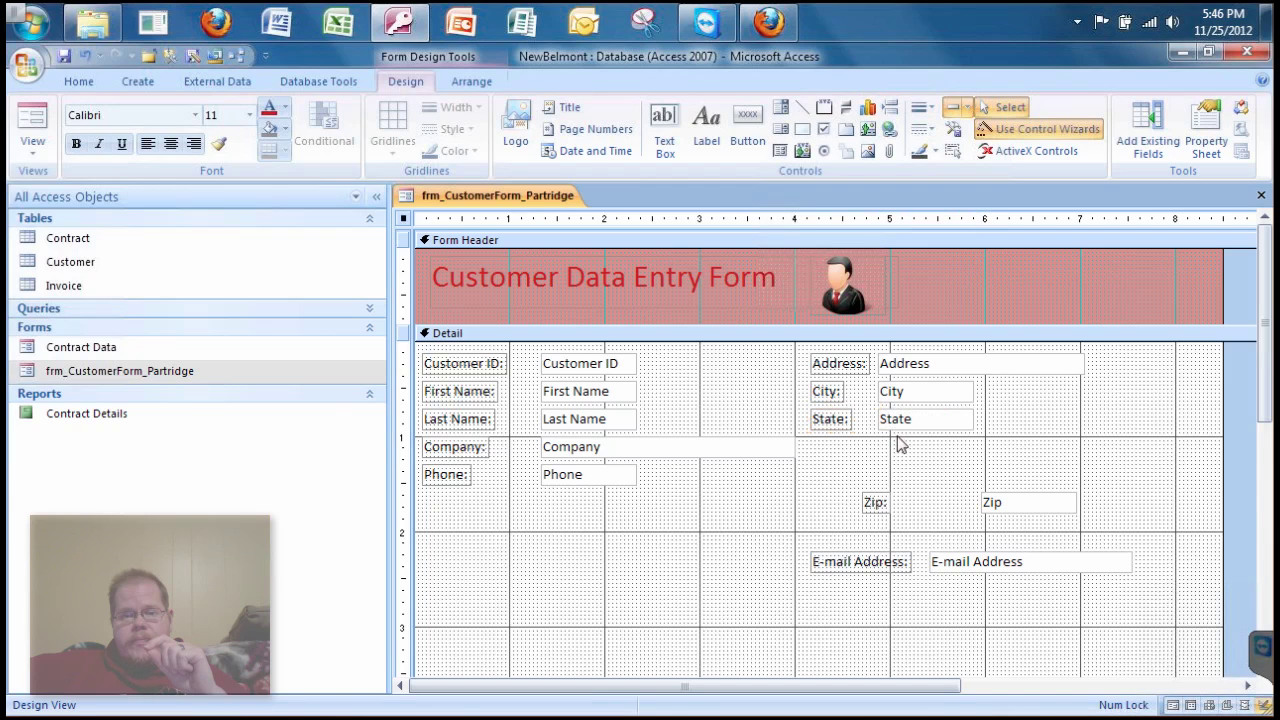
click(878, 507)
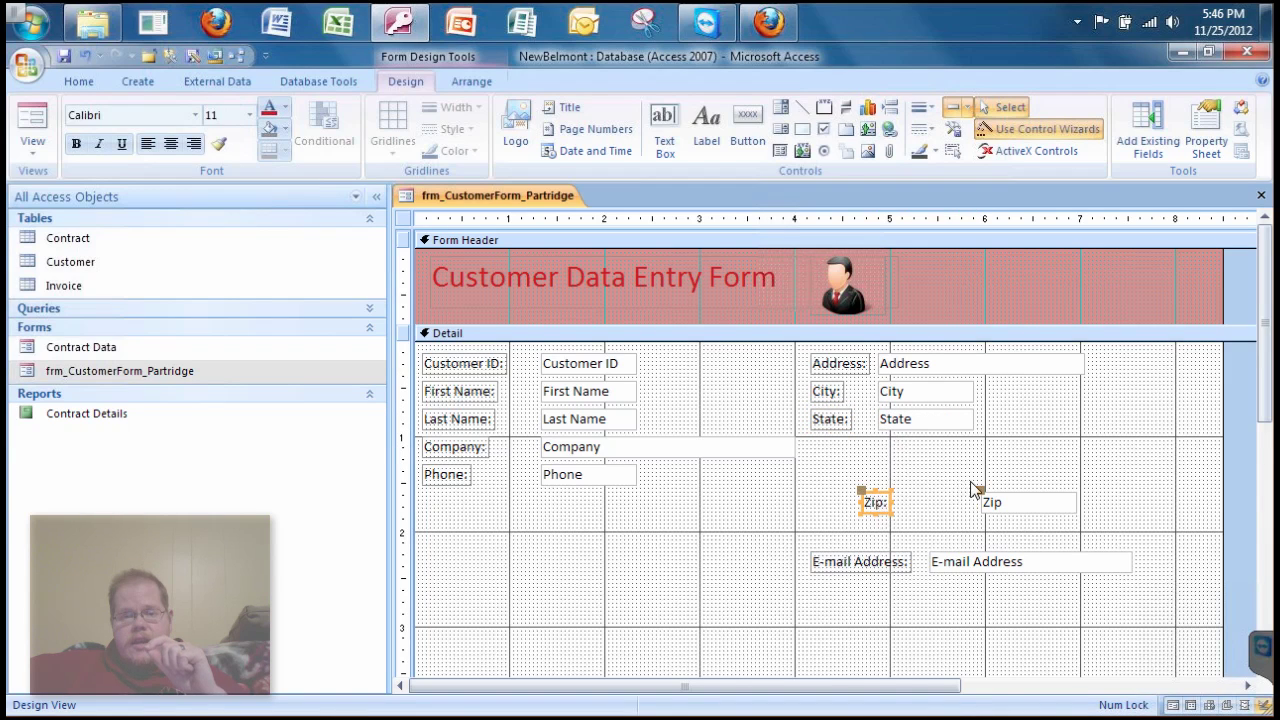
click(878, 502)
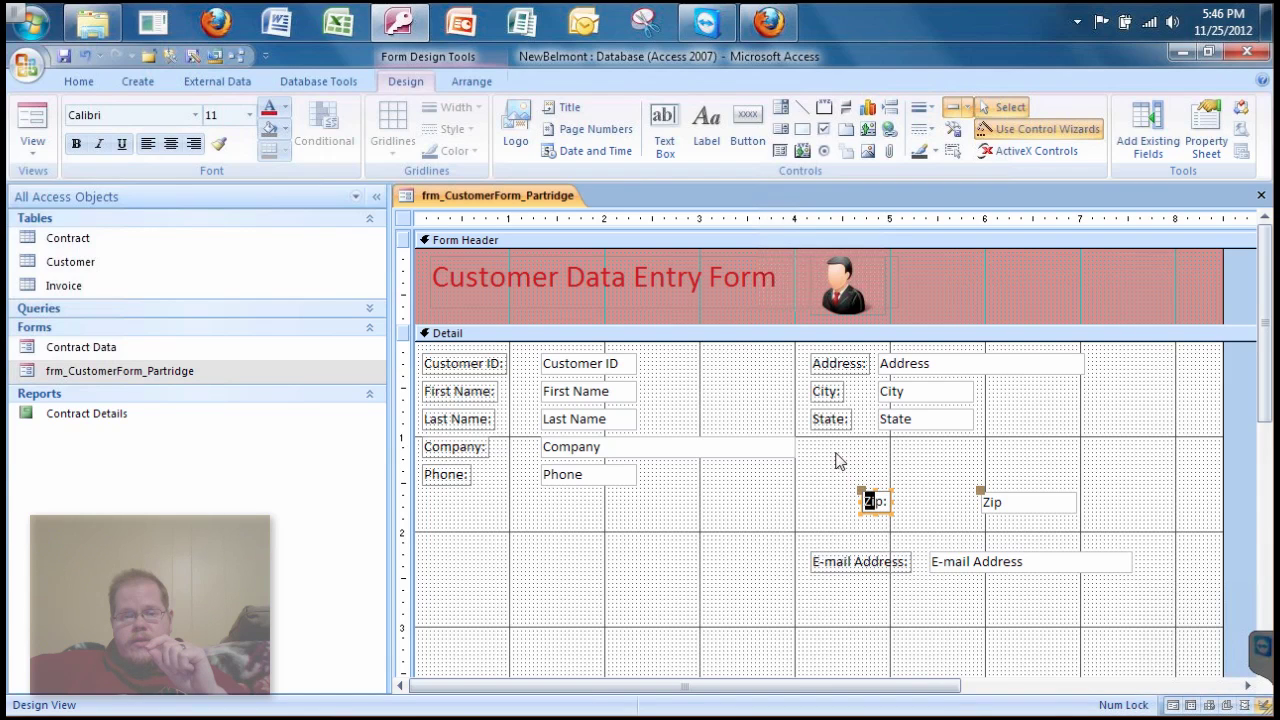
click(840, 500)
drag(878, 503, 826, 449)
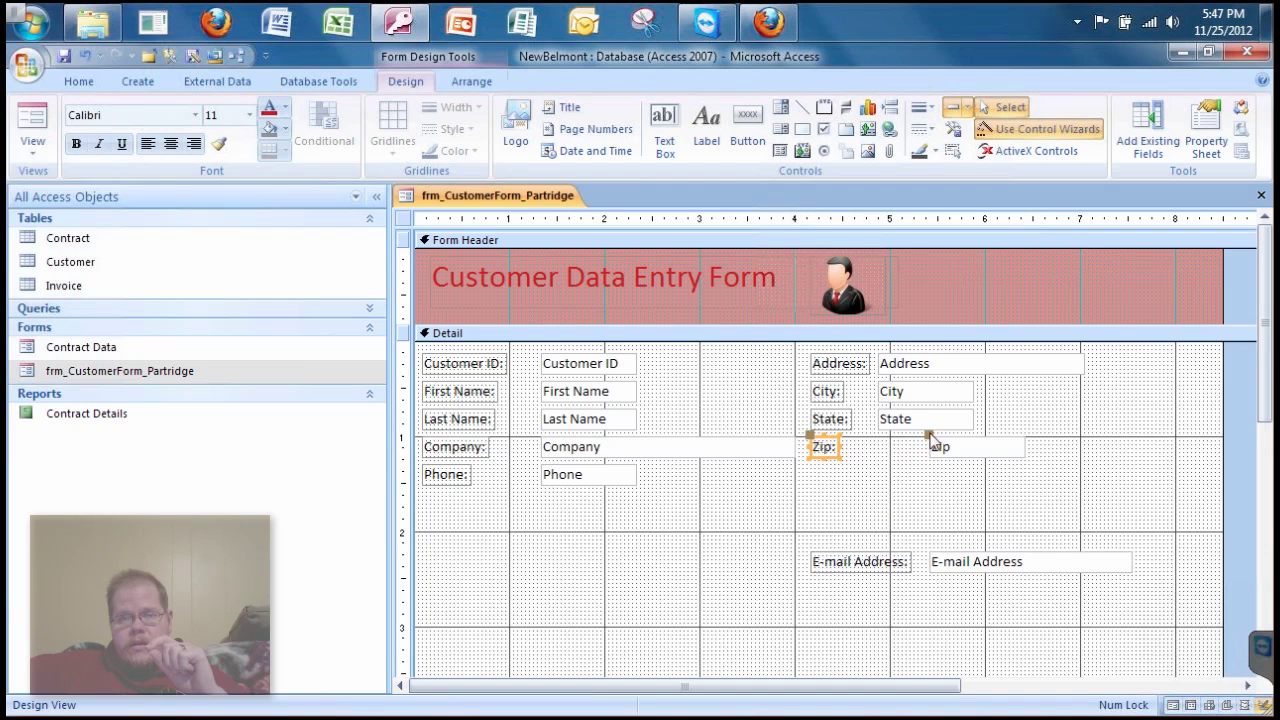
drag(930, 440, 884, 441)
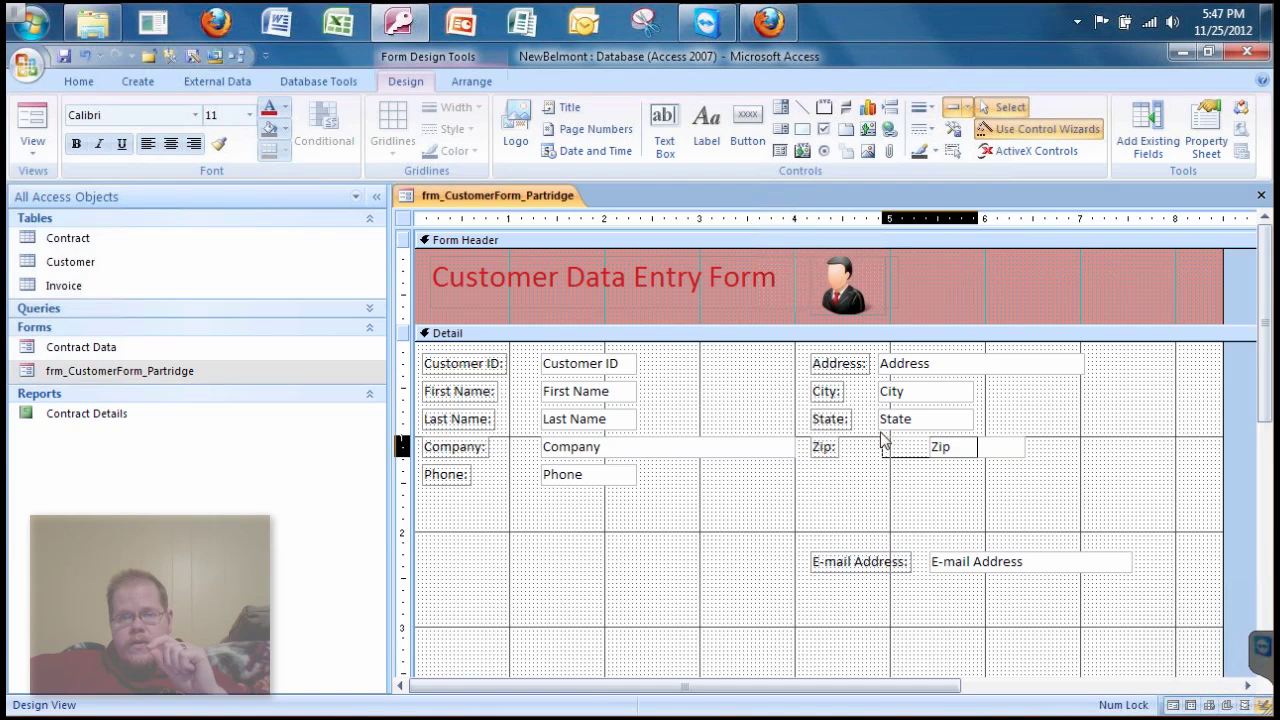
drag(880, 440, 881, 443)
click(880, 487)
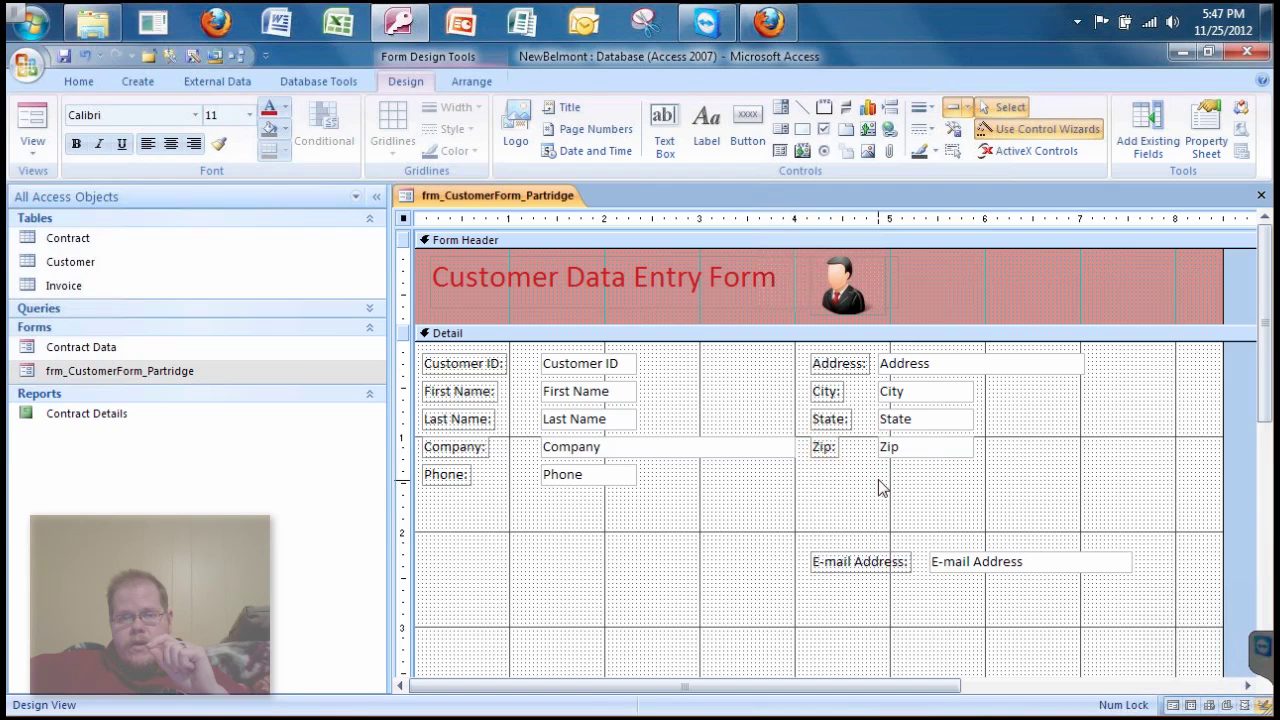
drag(851, 566, 848, 481)
click(849, 510)
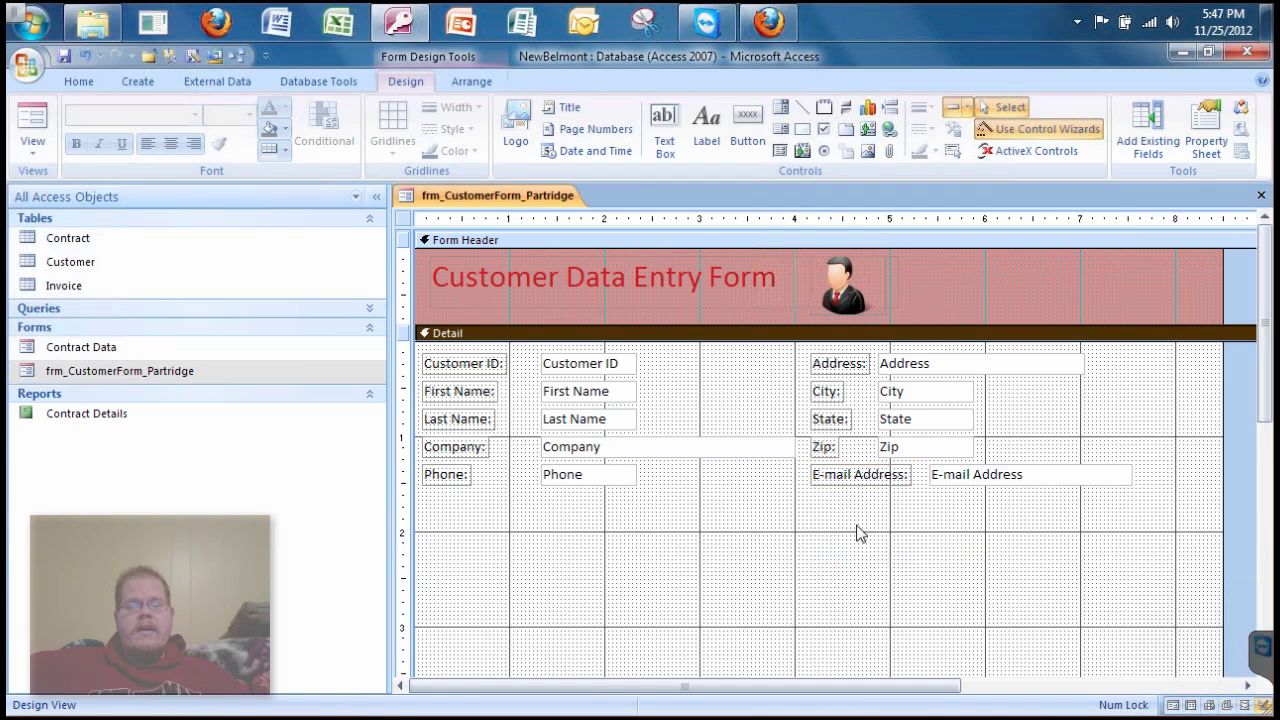
- Preview the customer form in Form and Layout views, then return it to Design view
click(32, 120)
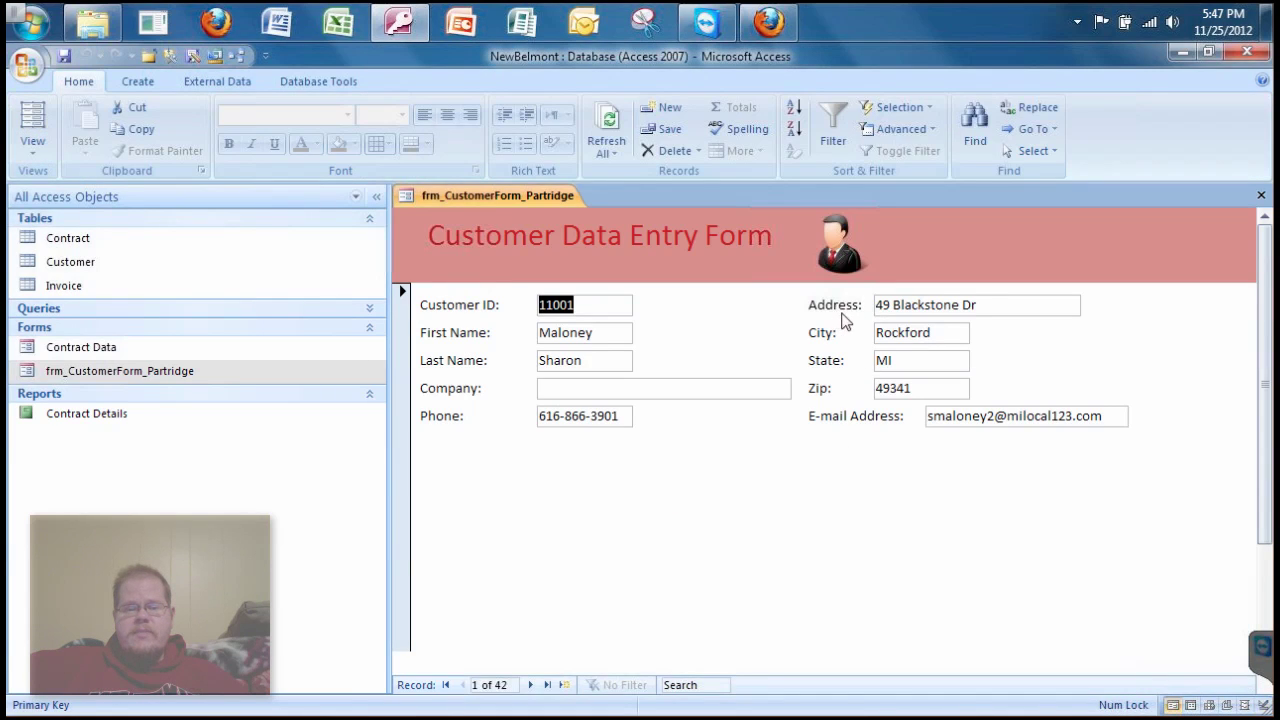
click(33, 120)
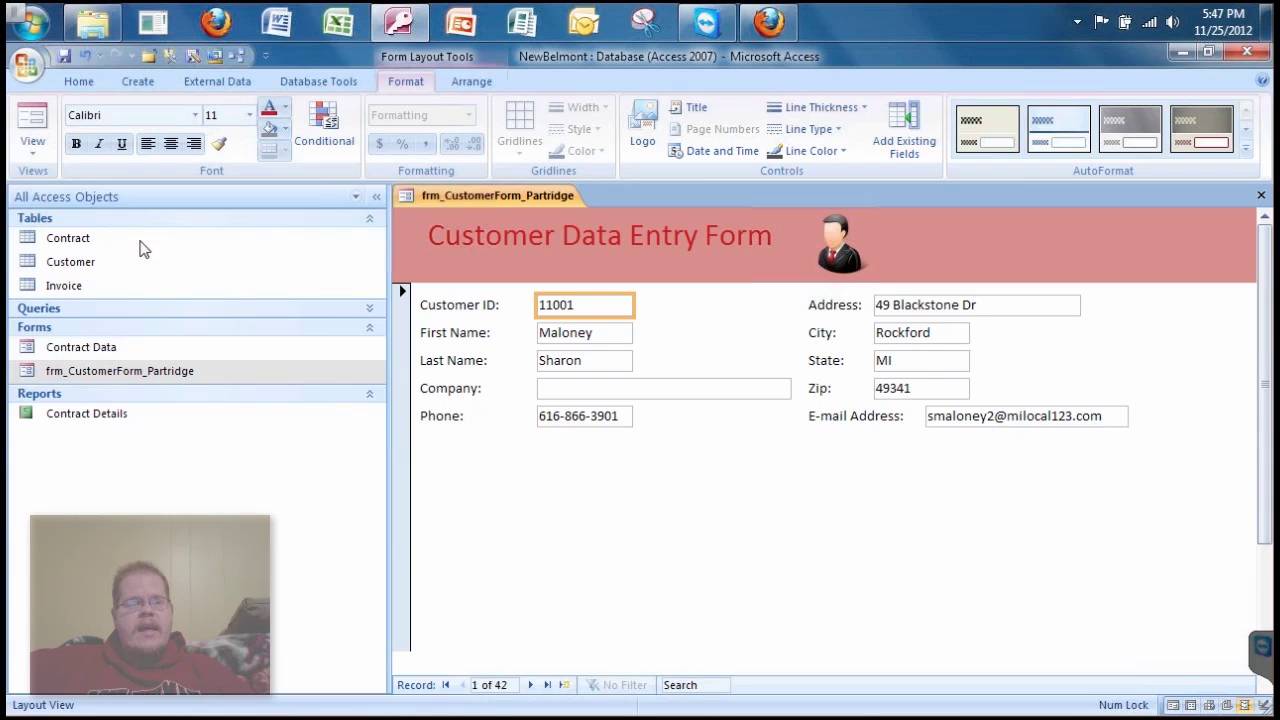
click(33, 148)
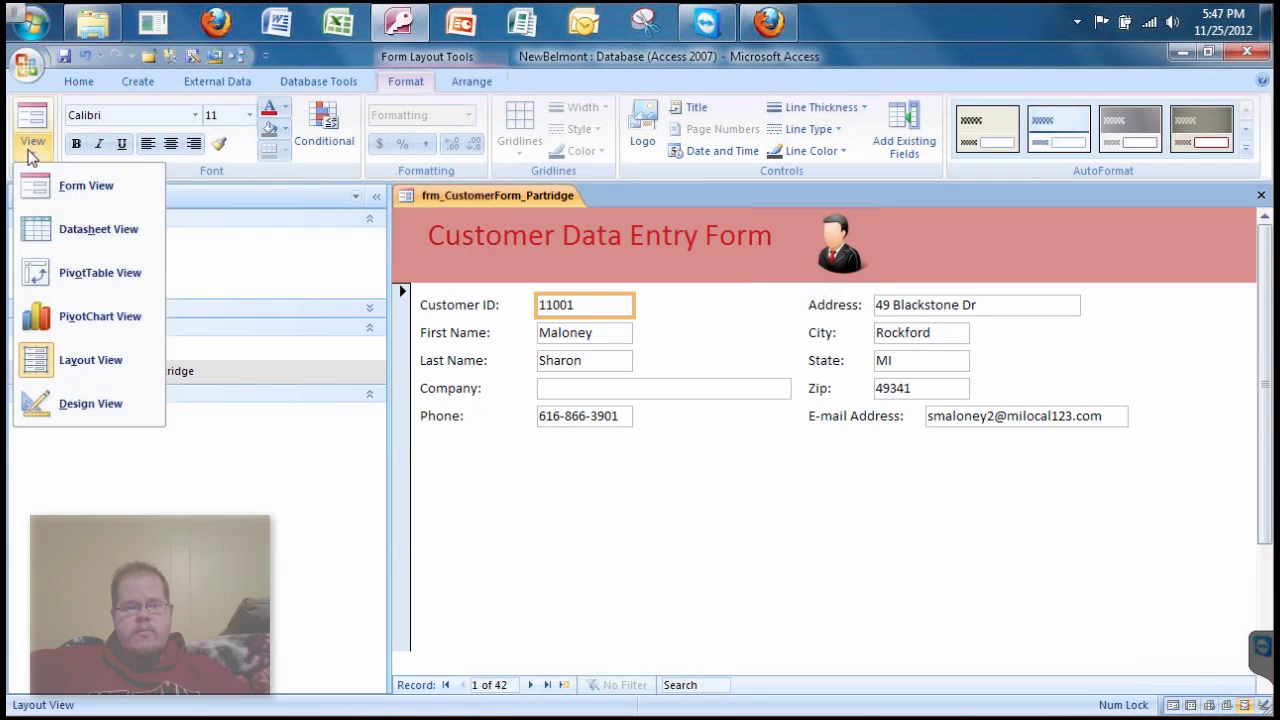
click(90, 403)
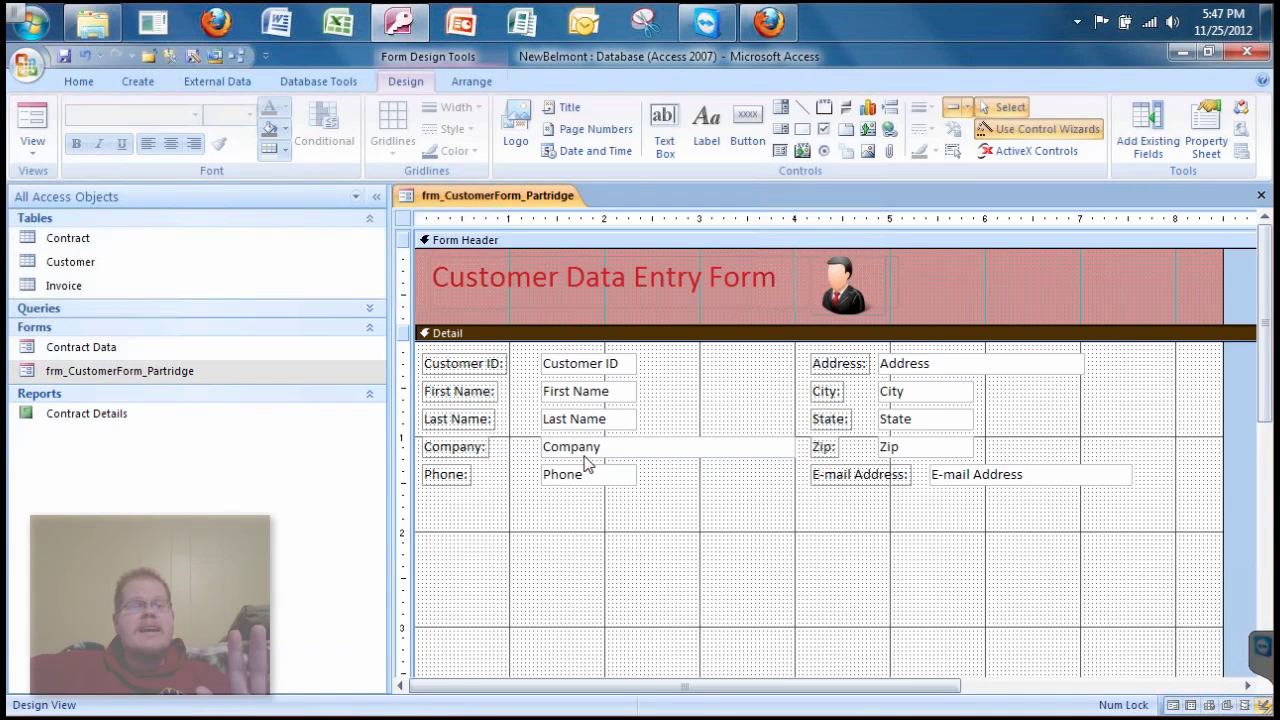
- Move the E-mail Address text box beneath its label and stretch it wider
click(946, 482)
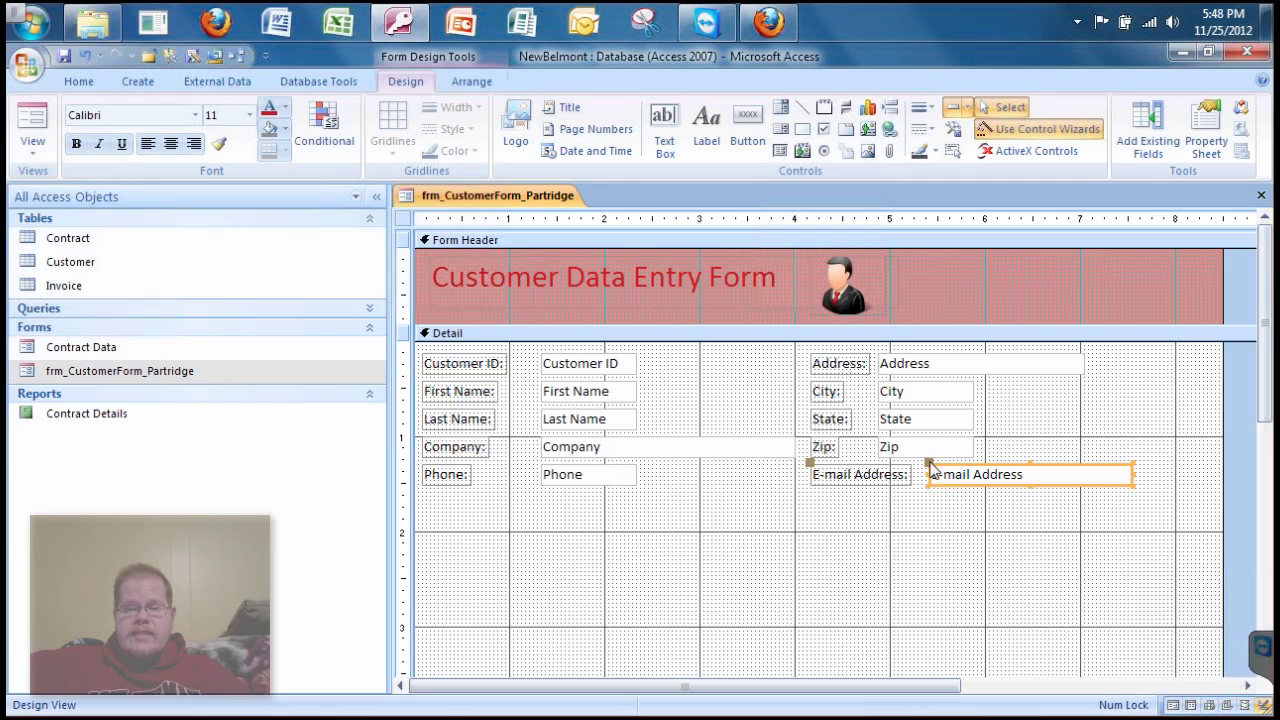
drag(930, 466, 814, 497)
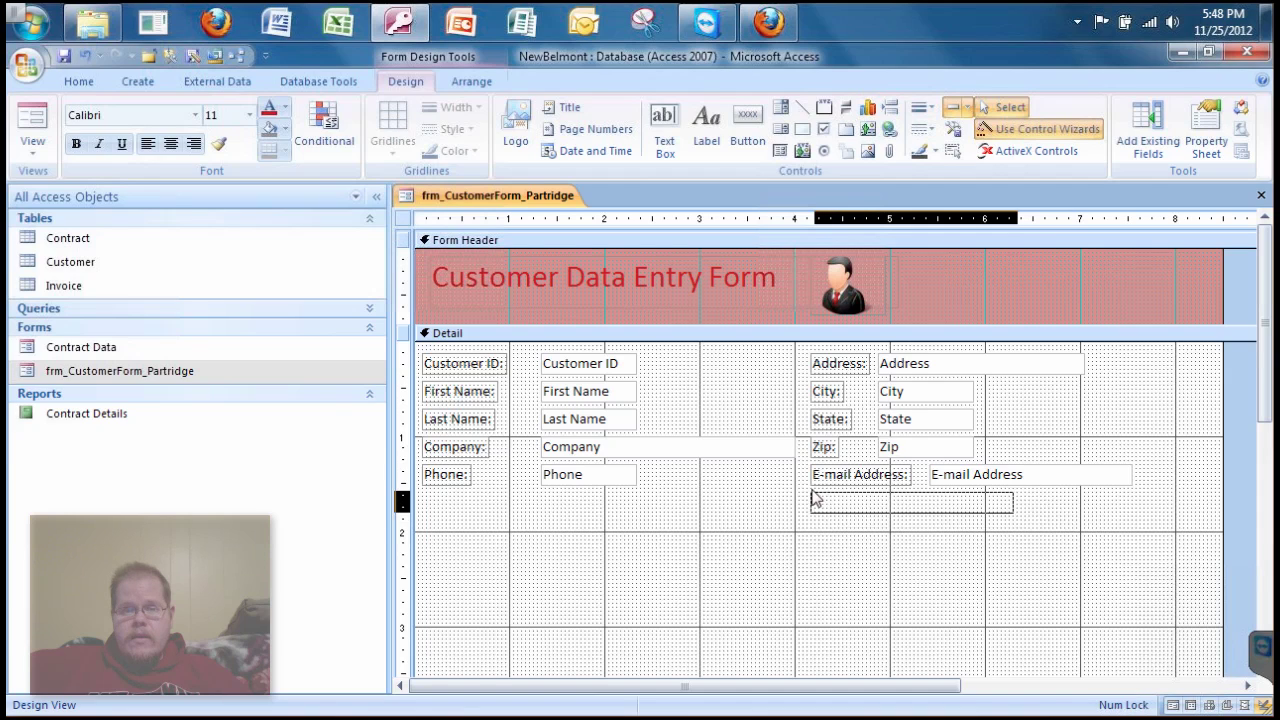
drag(898, 497, 898, 497)
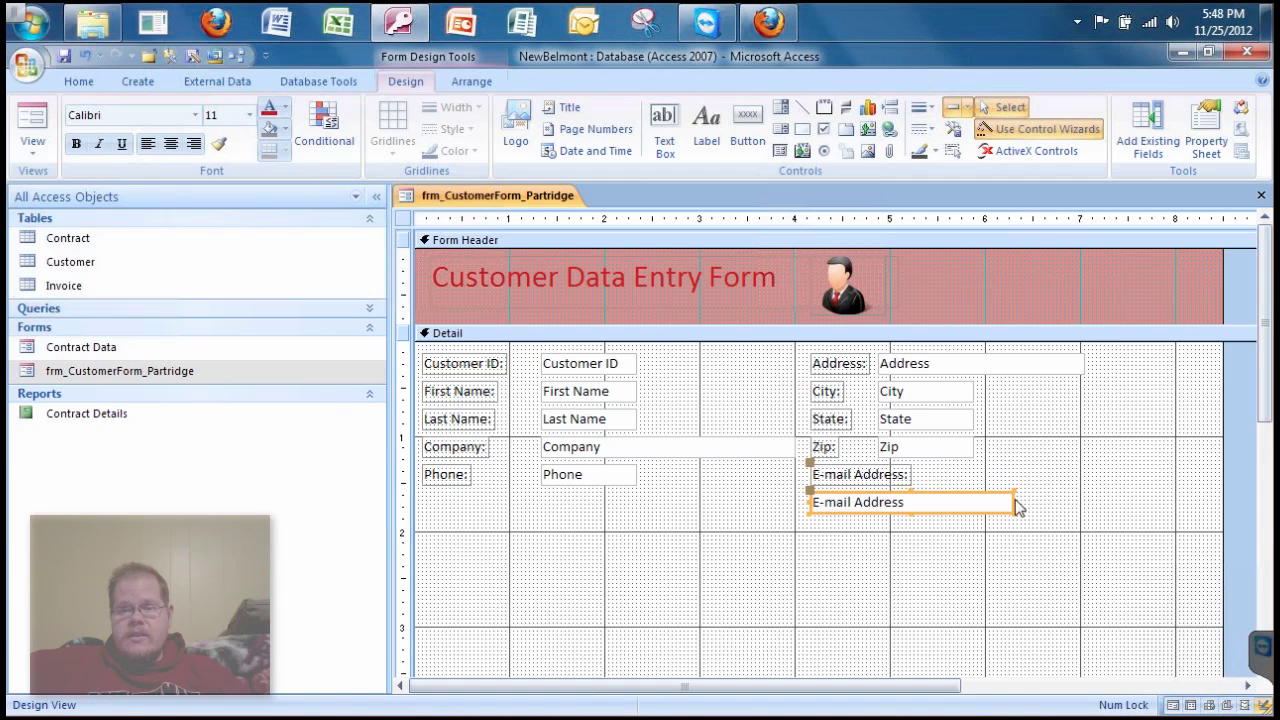
click(1012, 503)
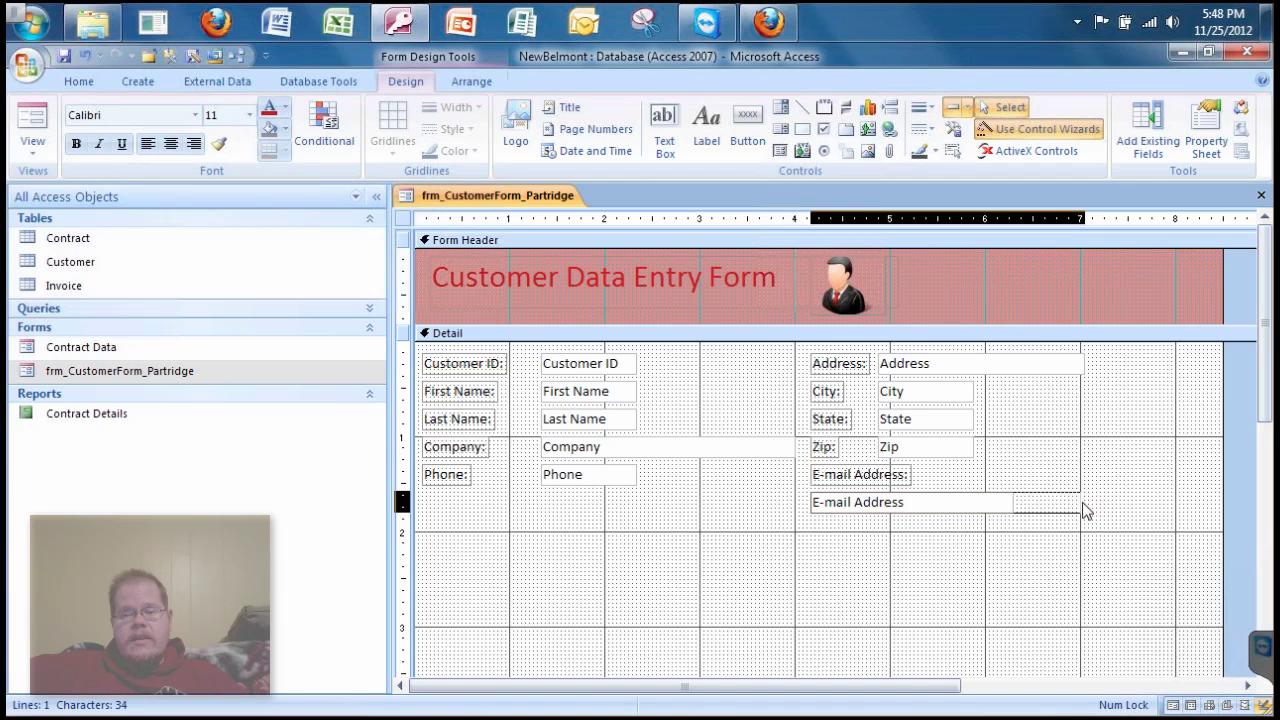
key(Escape)
- Preview the rearranged form with customer data in Form view
click(1021, 529)
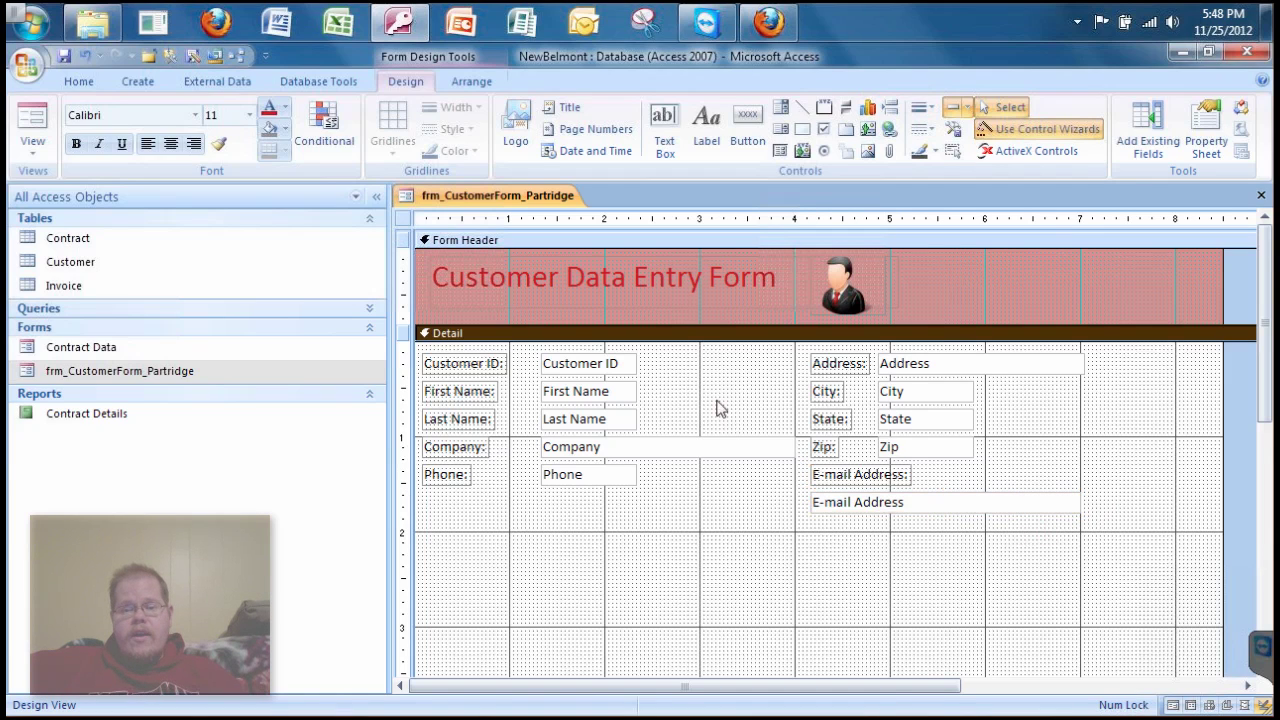
click(28, 118)
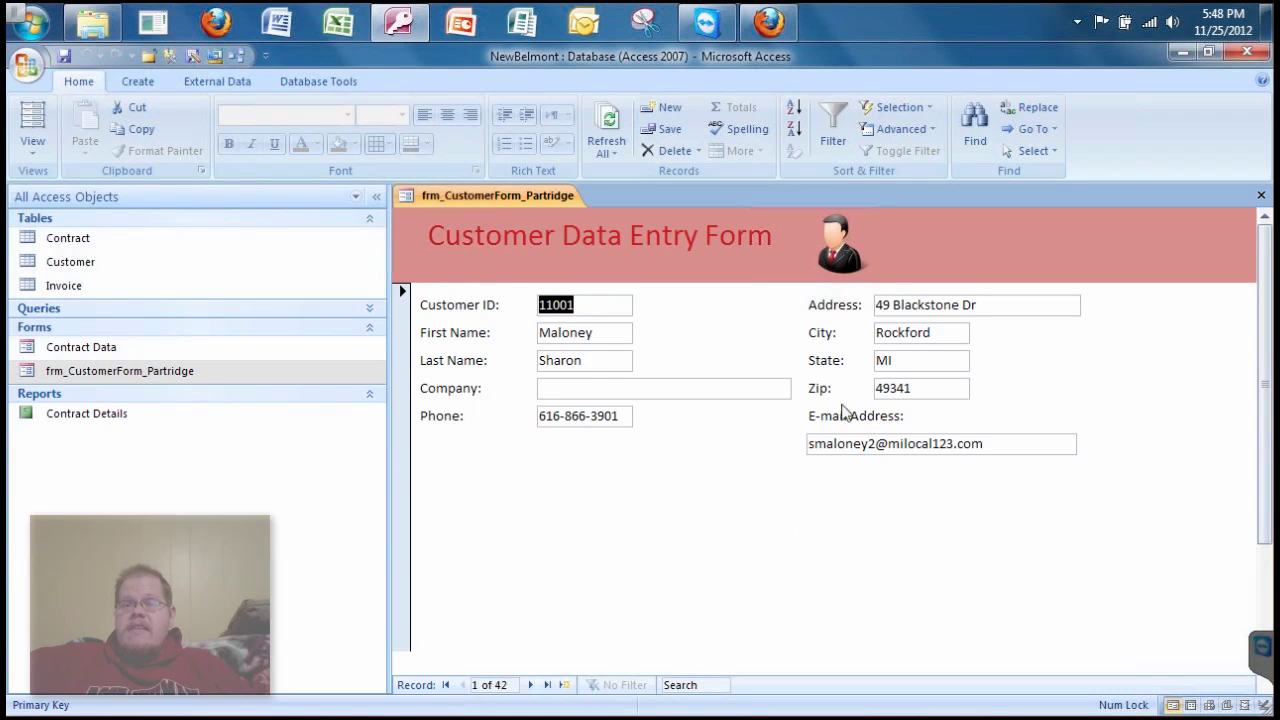
click(30, 156)
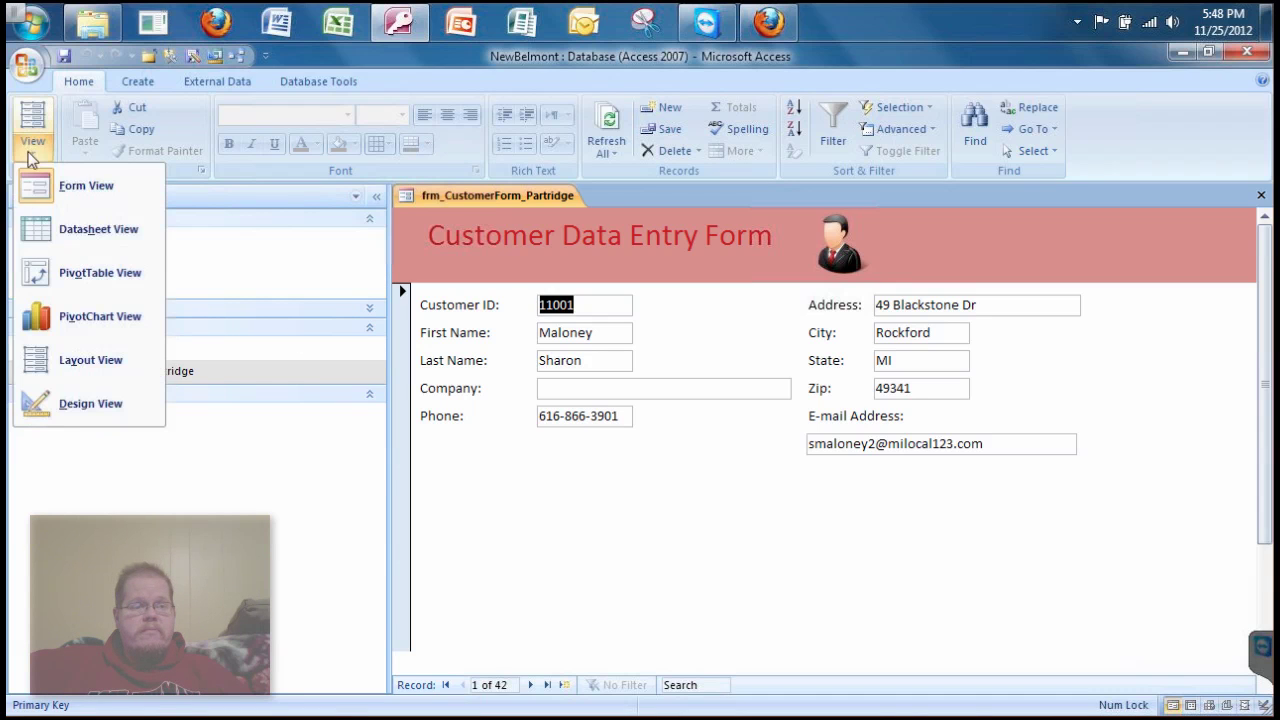
- Back in Design view, make the E-mail Address: label text light blue
click(74, 408)
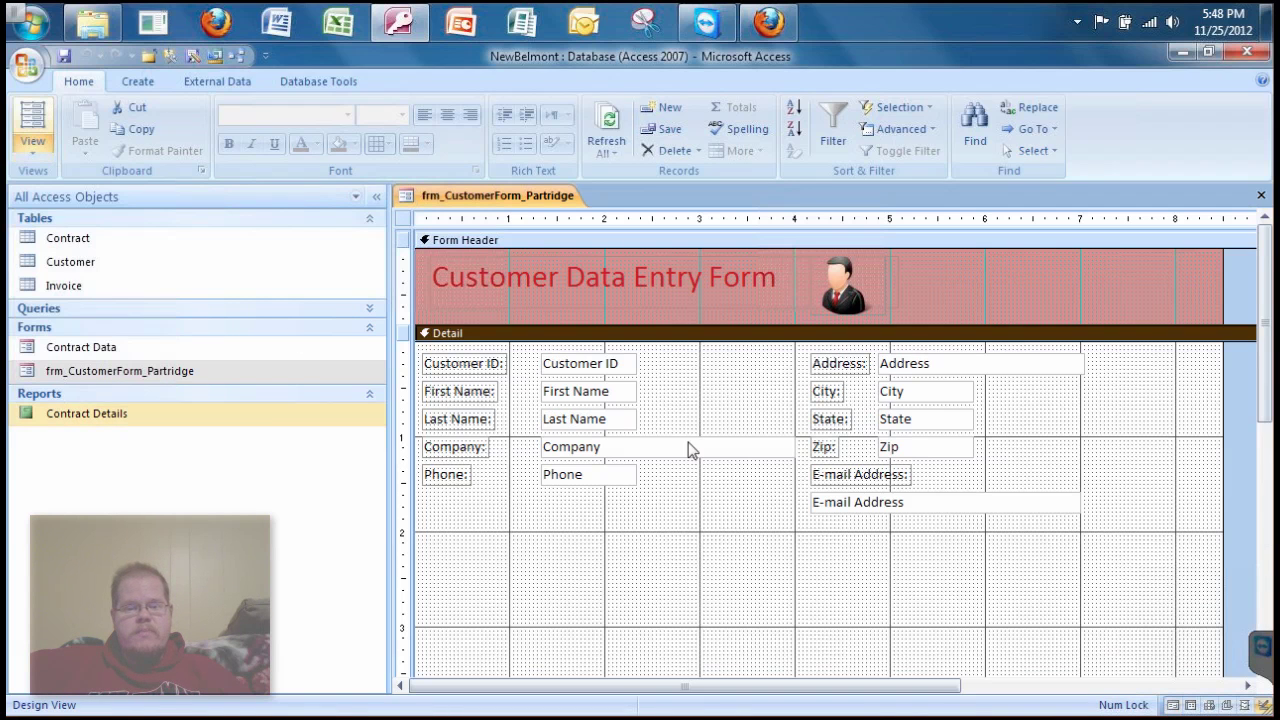
click(866, 483)
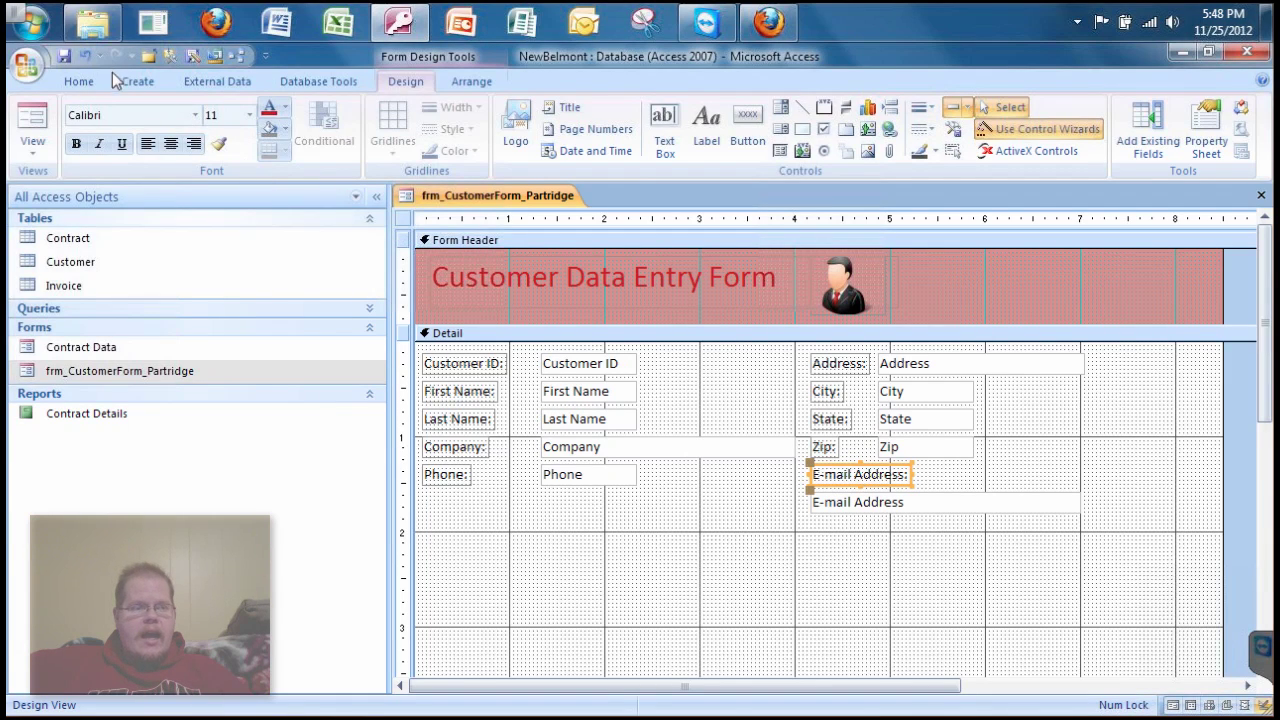
click(80, 82)
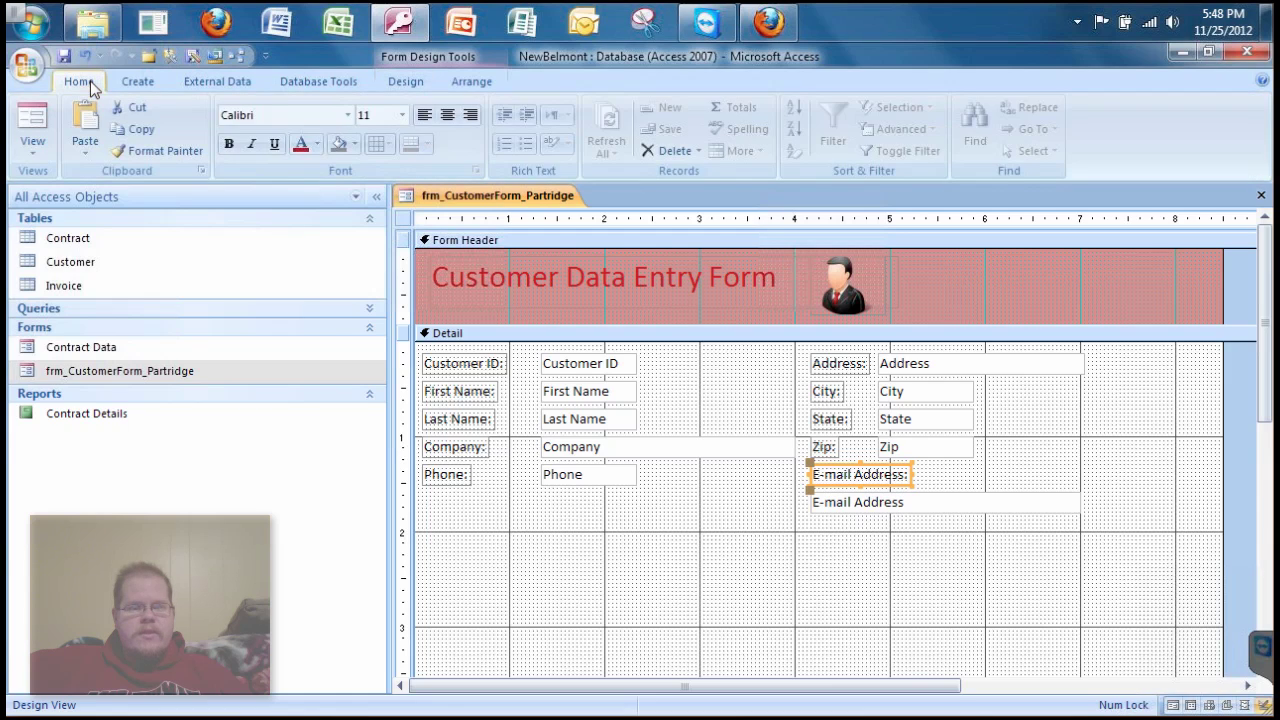
click(418, 81)
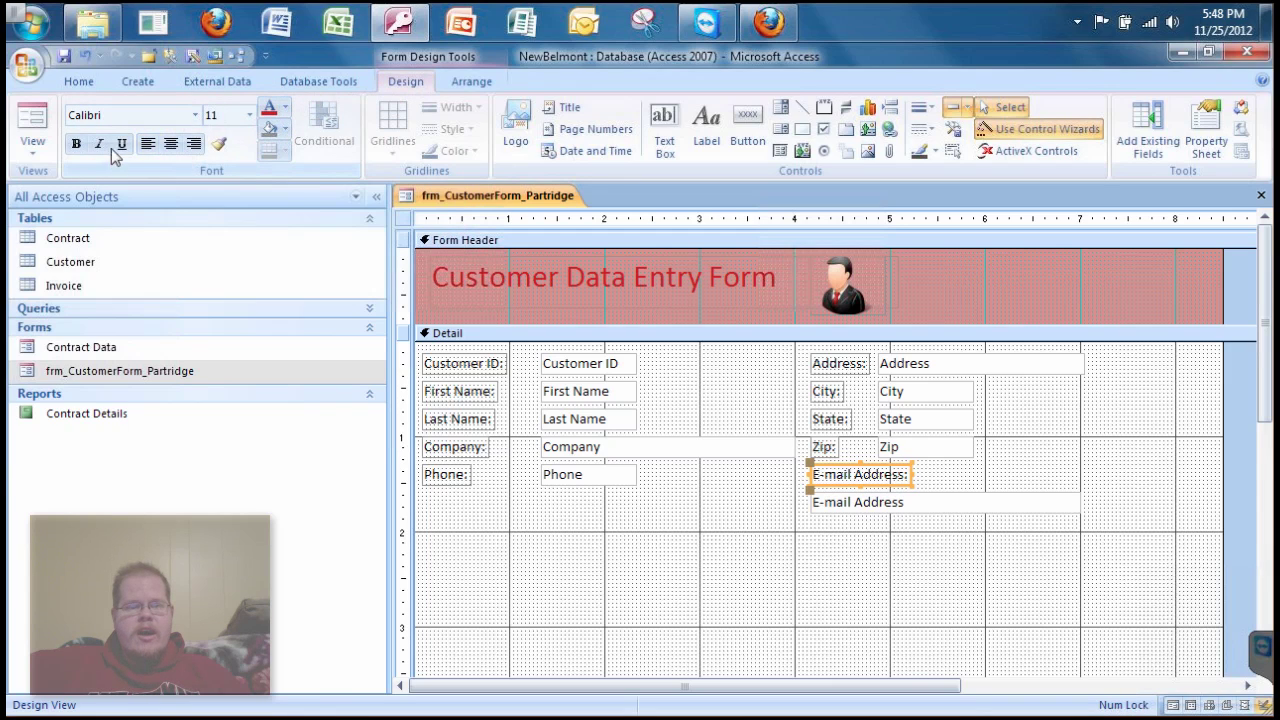
click(286, 108)
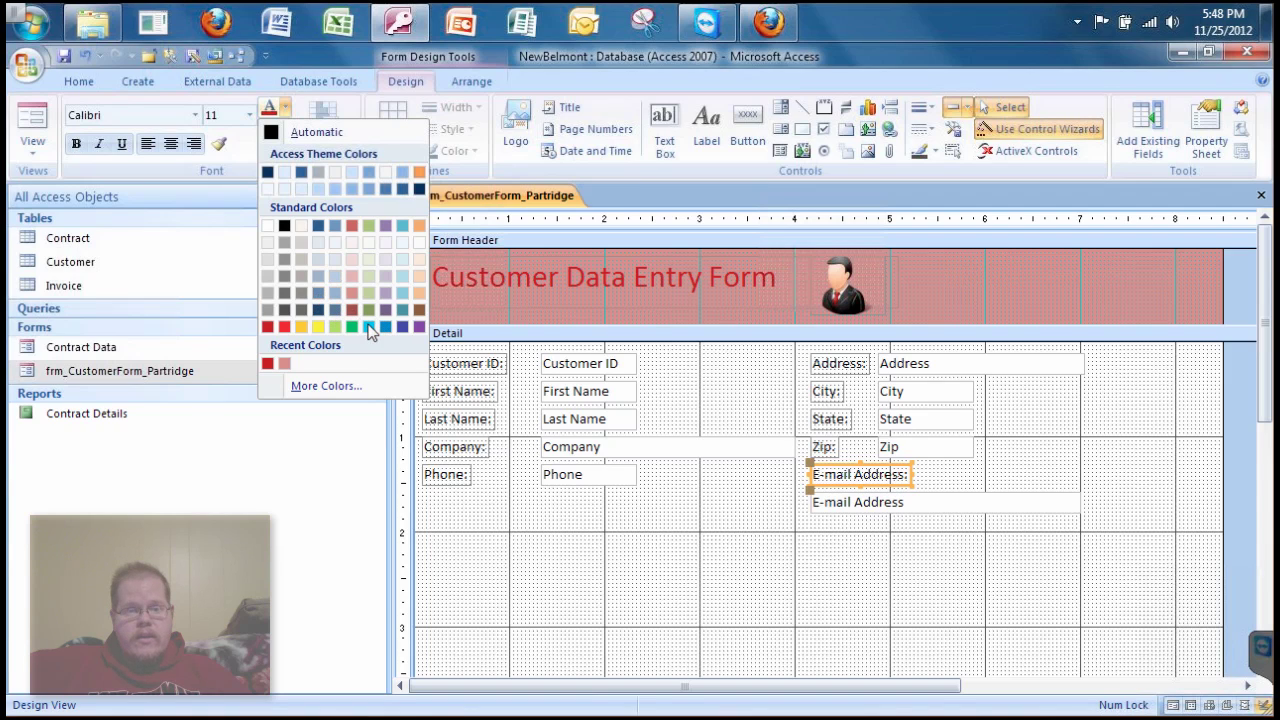
click(371, 327)
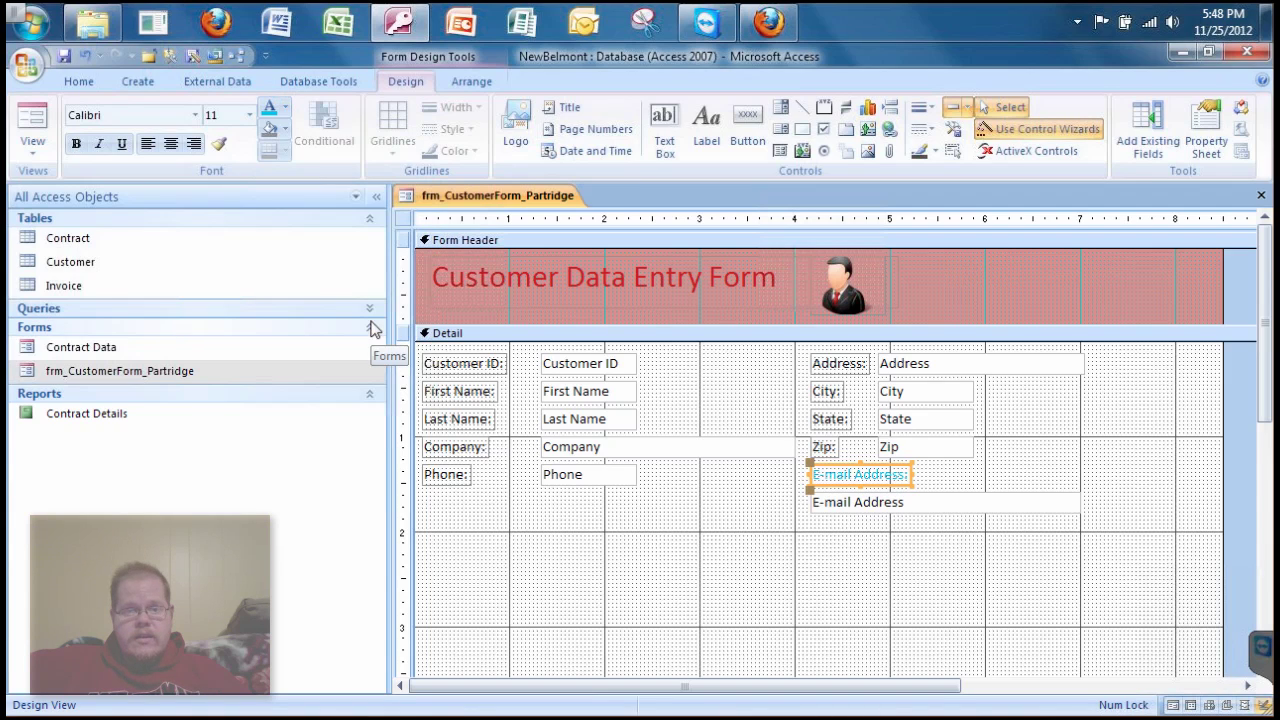
- Check the light blue label in Form view, then return to Design view
click(762, 491)
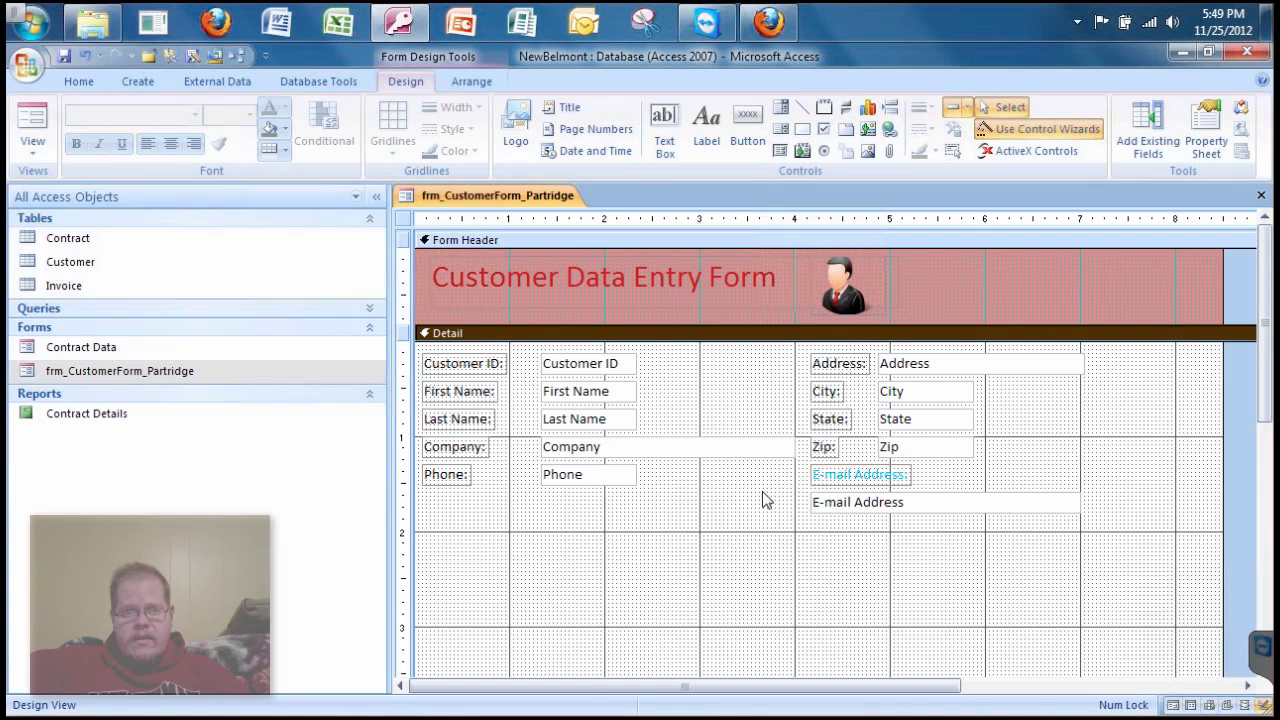
click(44, 118)
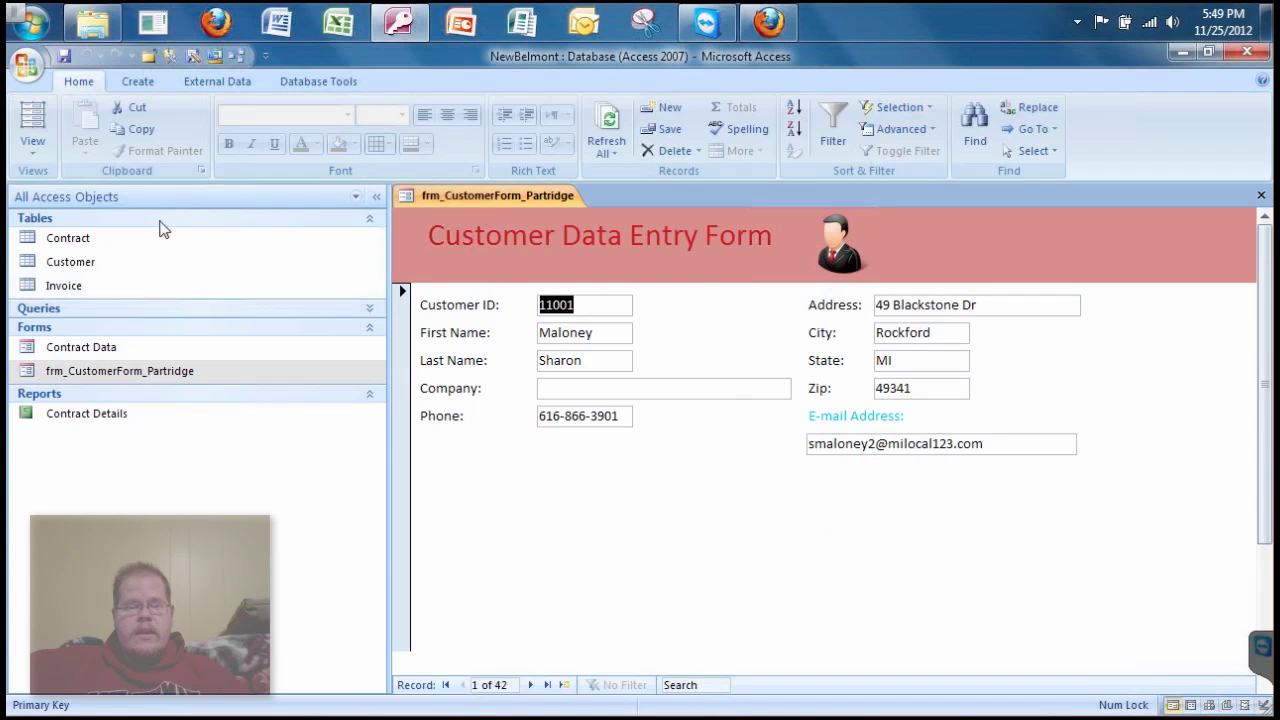
click(33, 140)
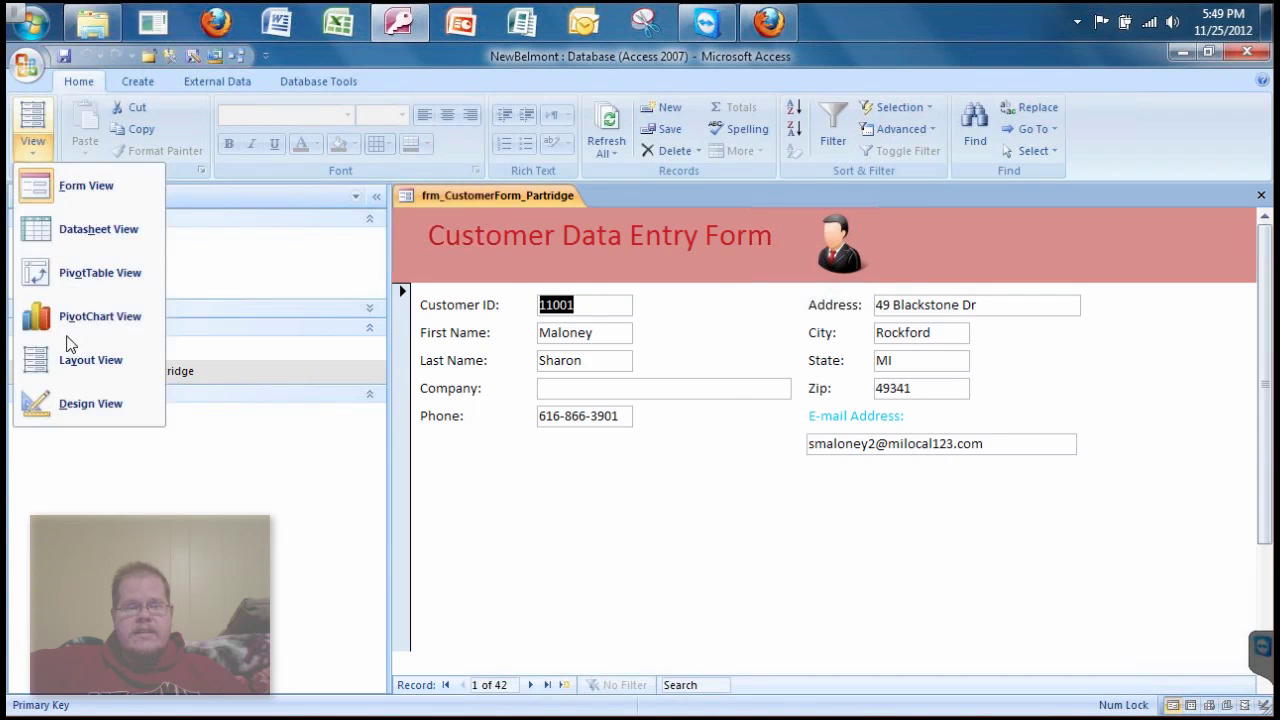
click(90, 405)
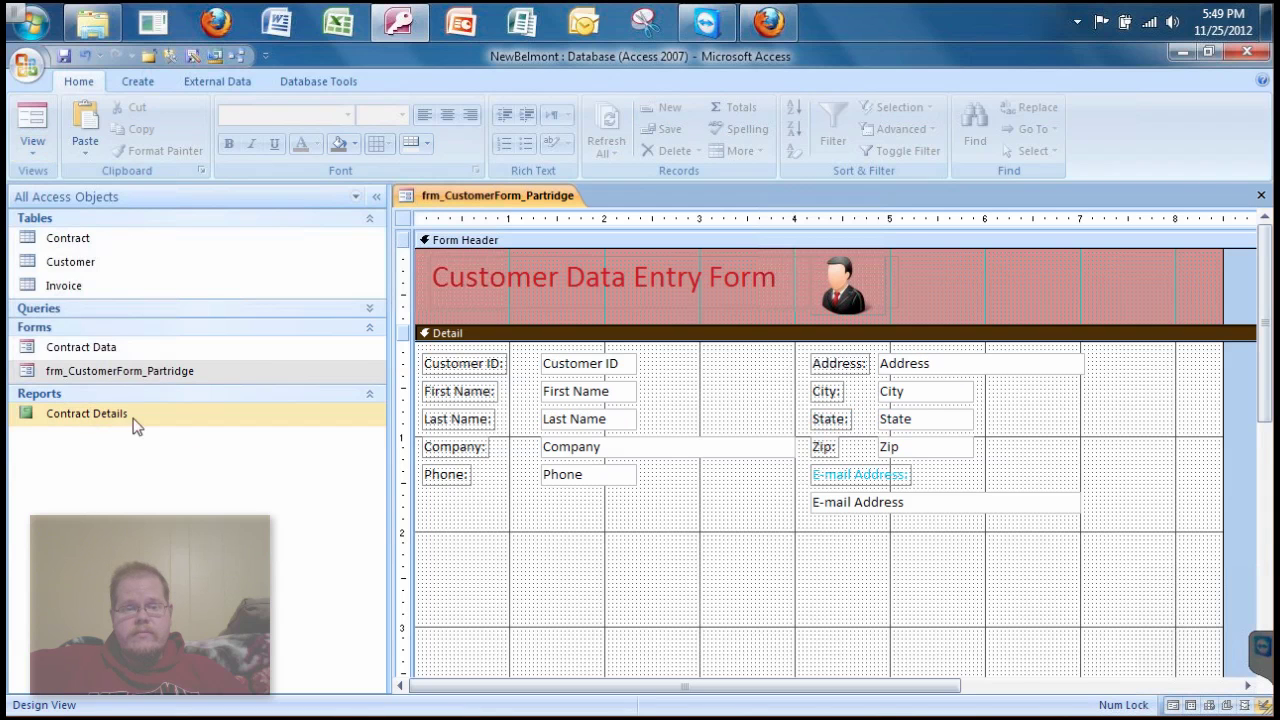
click(866, 504)
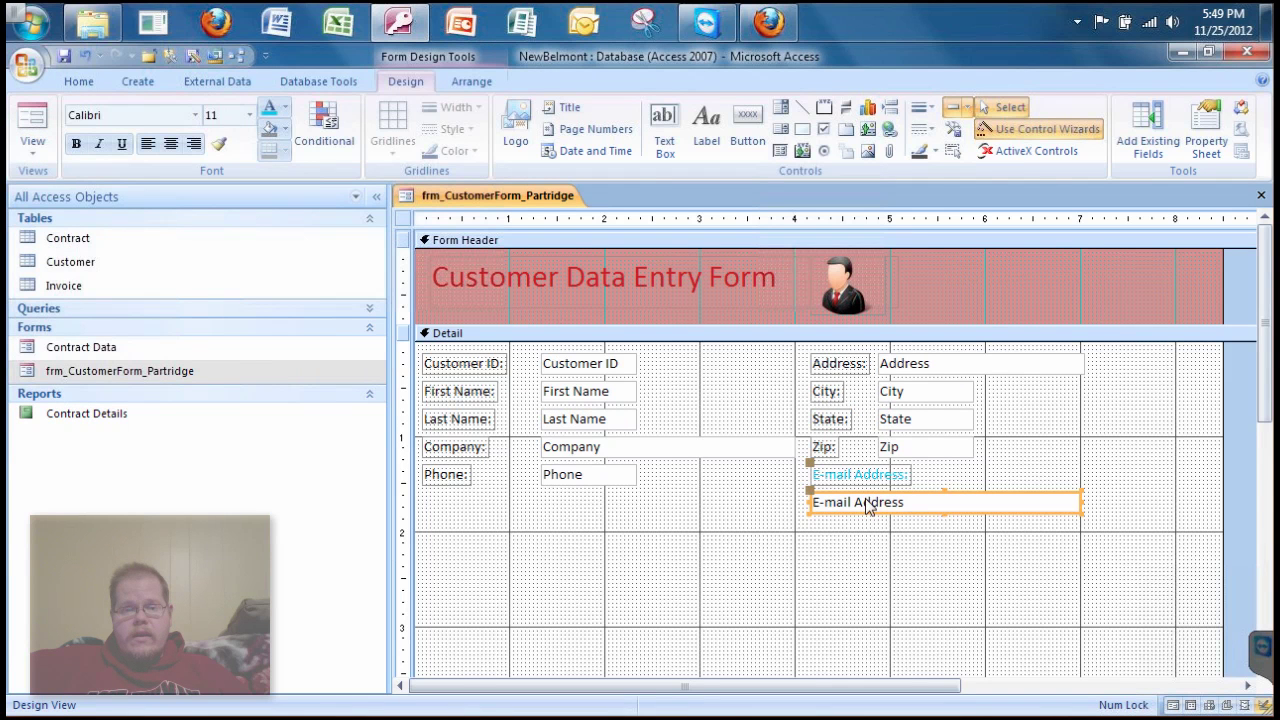
- Make the E-mail Address box text blue and bold, then preview it in Form view
click(286, 108)
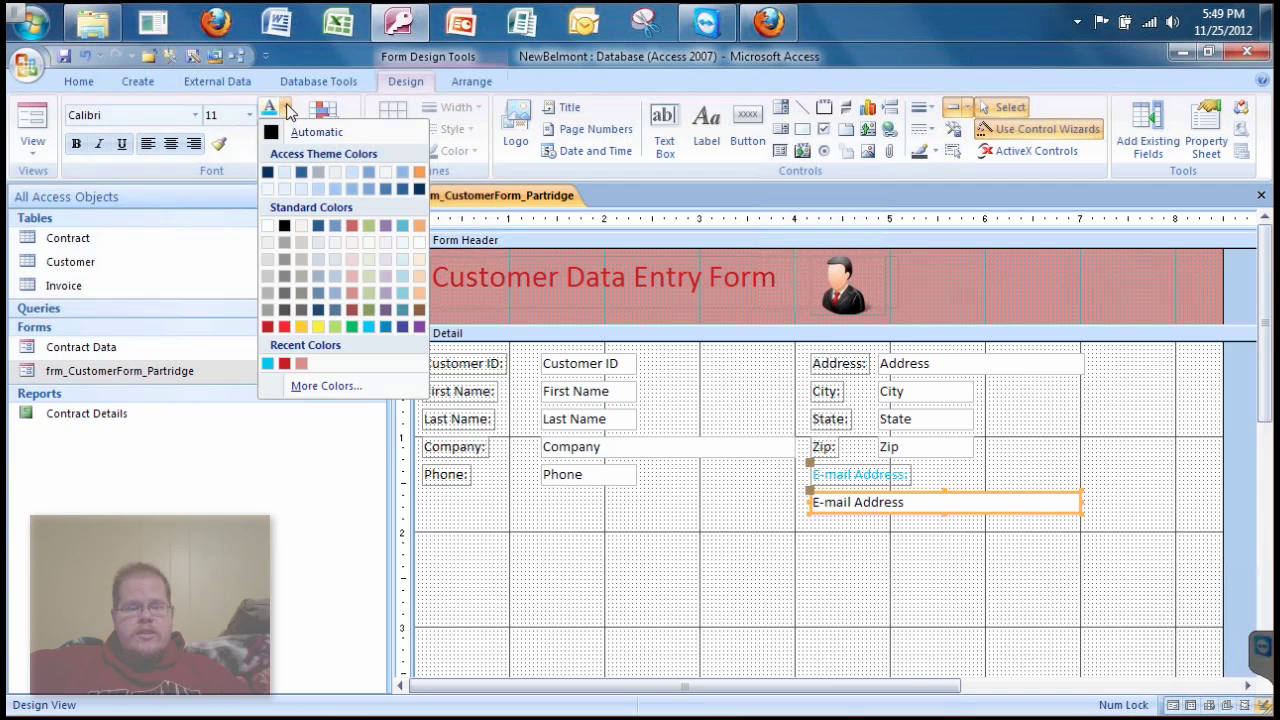
click(385, 327)
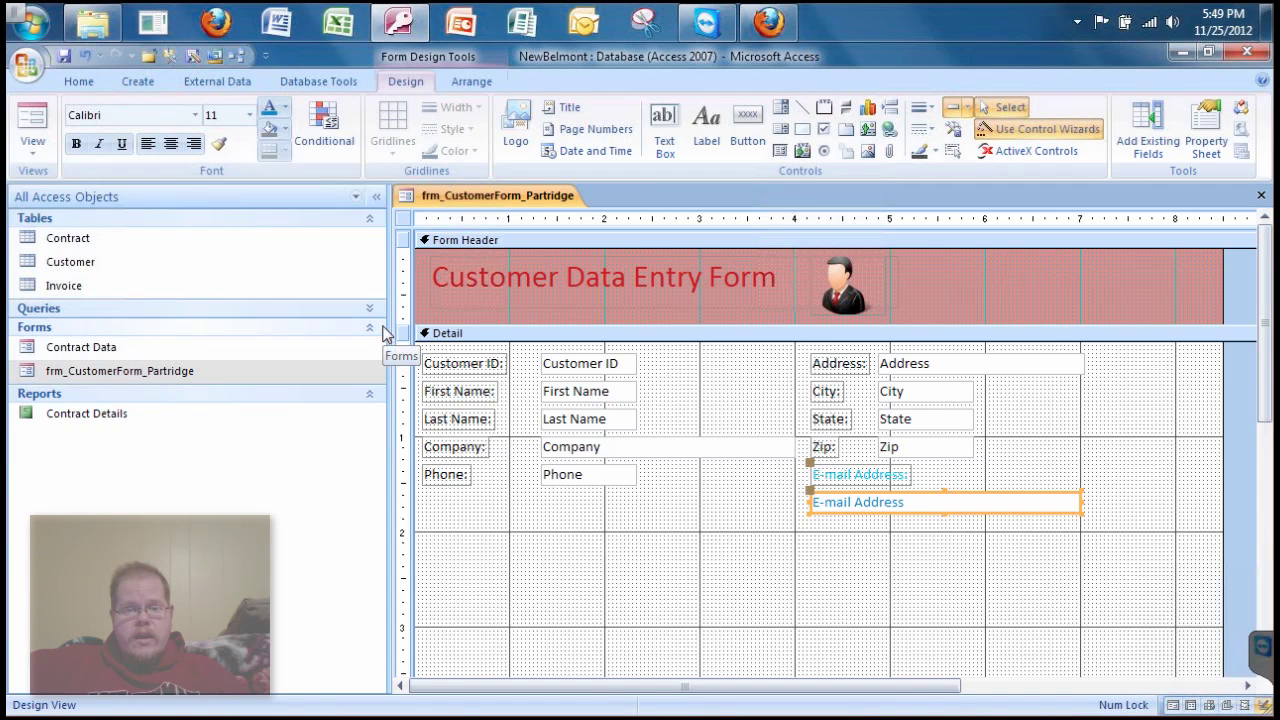
click(75, 144)
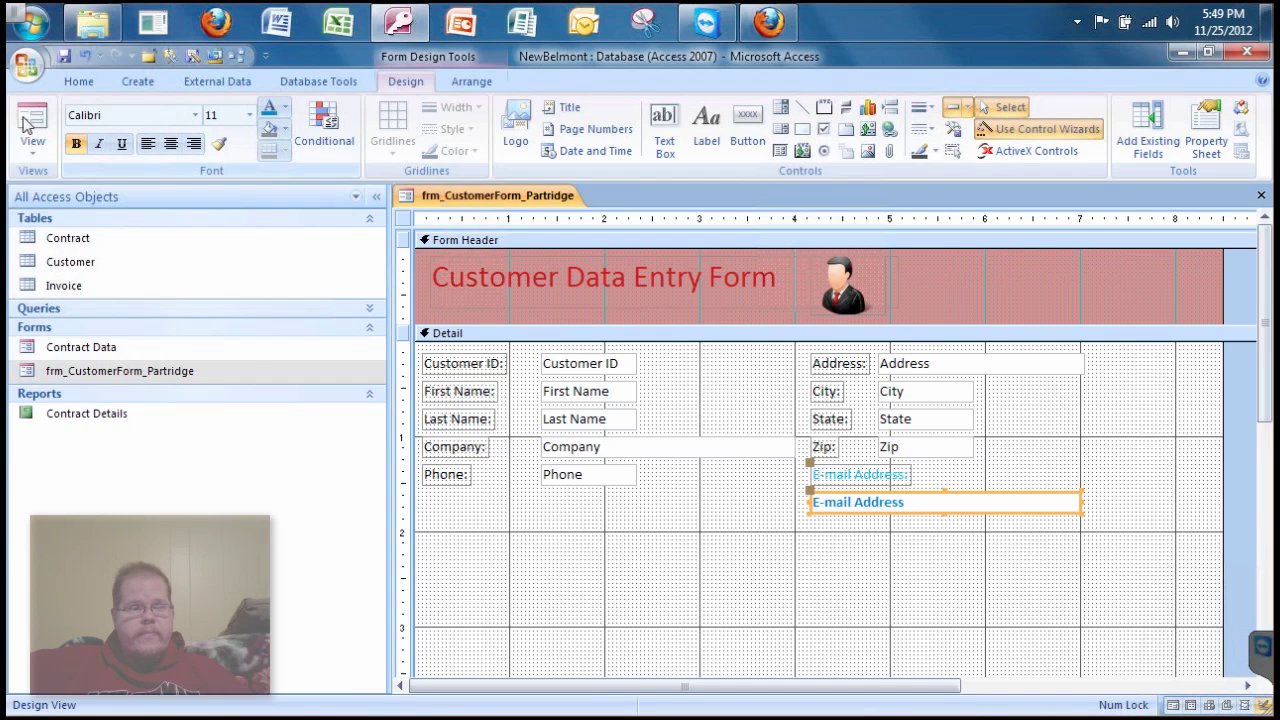
click(32, 120)
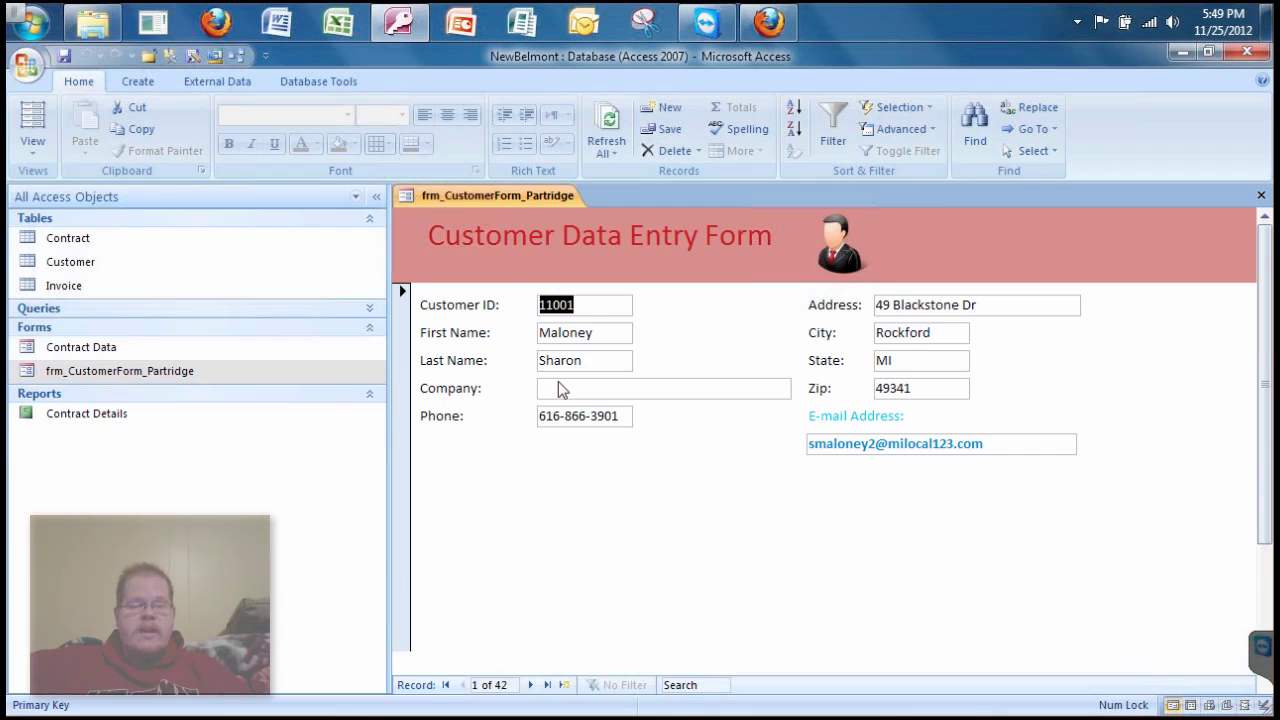
- Switch the customer form from Form view back to Design view
click(33, 148)
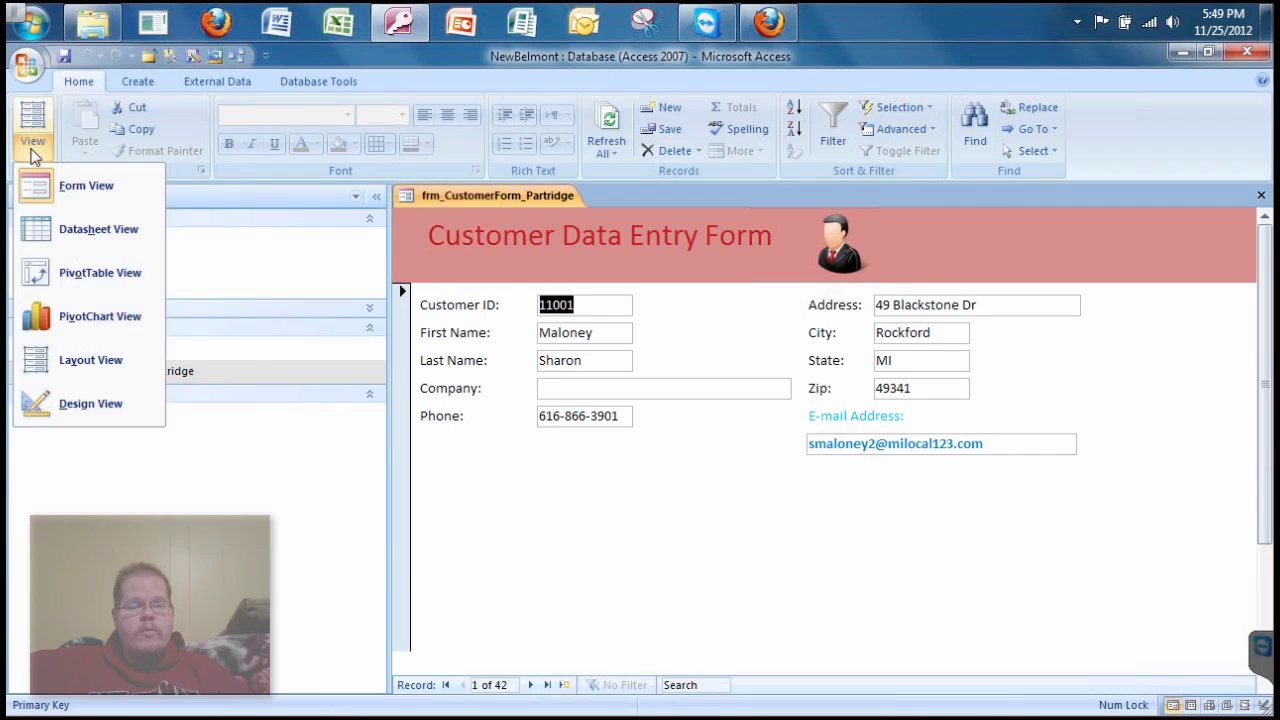
click(90, 401)
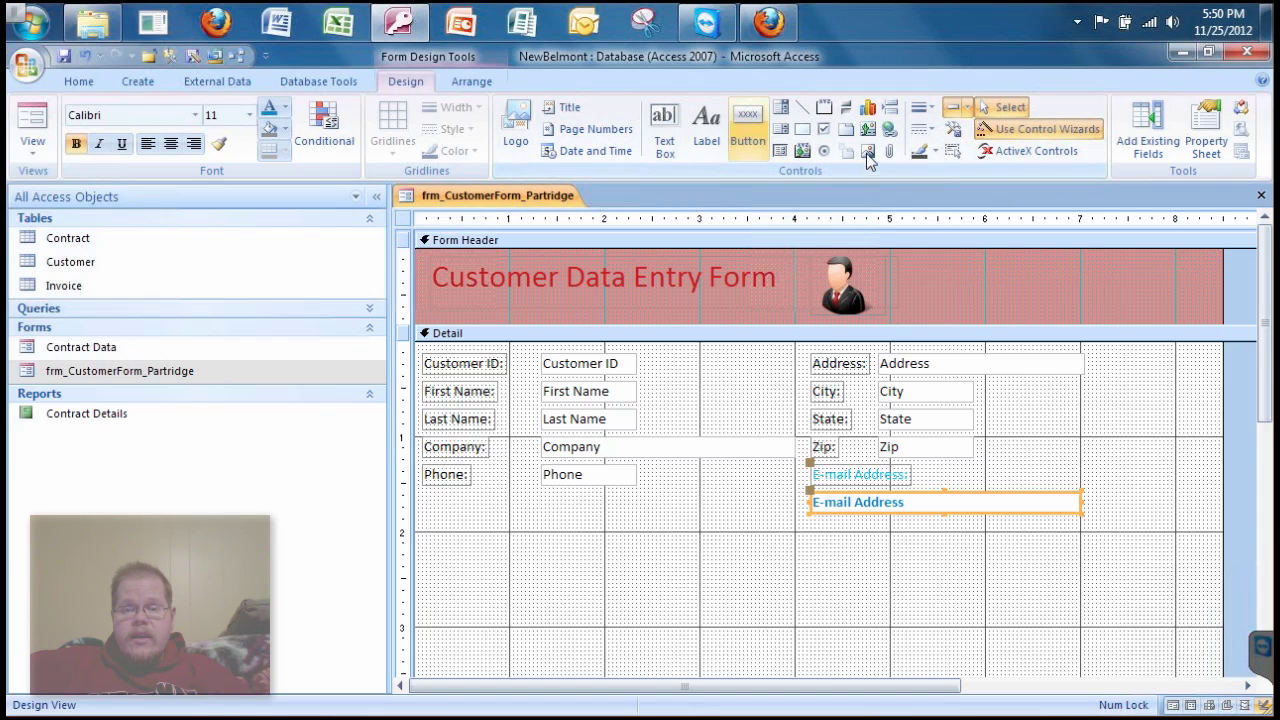
- Draw a rectangle around the Customer ID, First Name and Last Name fields
click(802, 131)
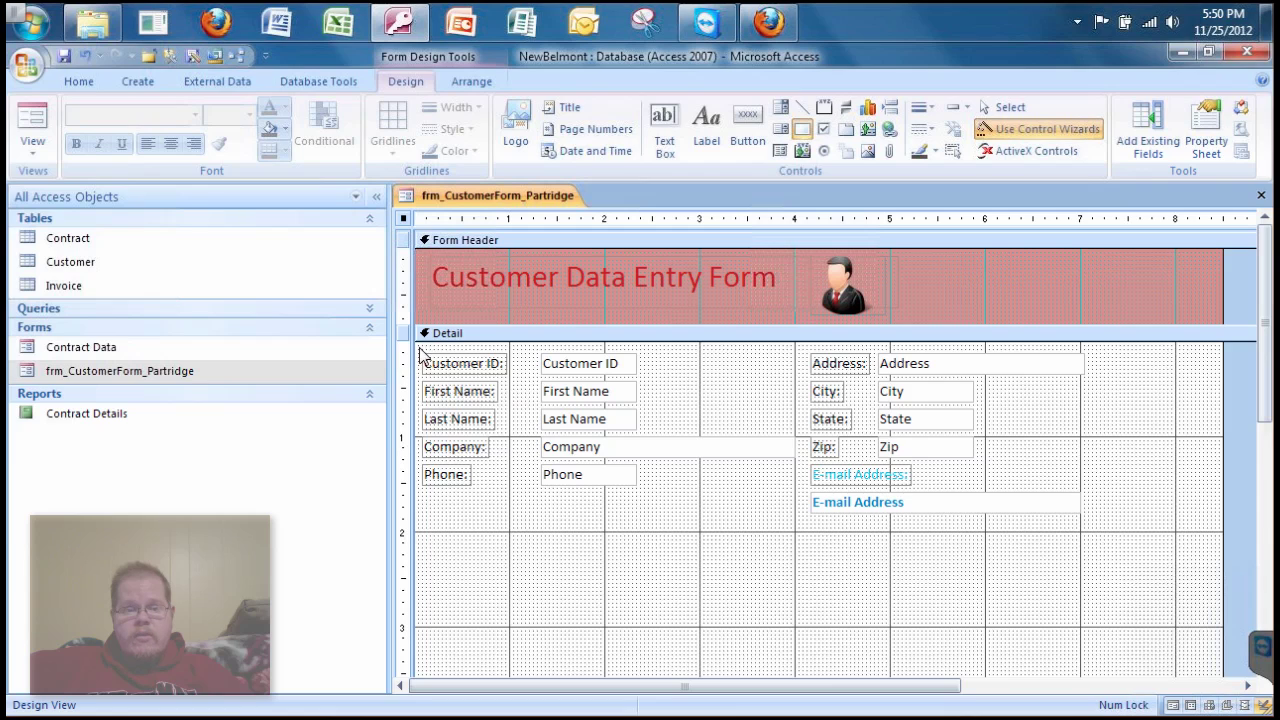
drag(420, 350, 462, 366)
drag(552, 390, 778, 440)
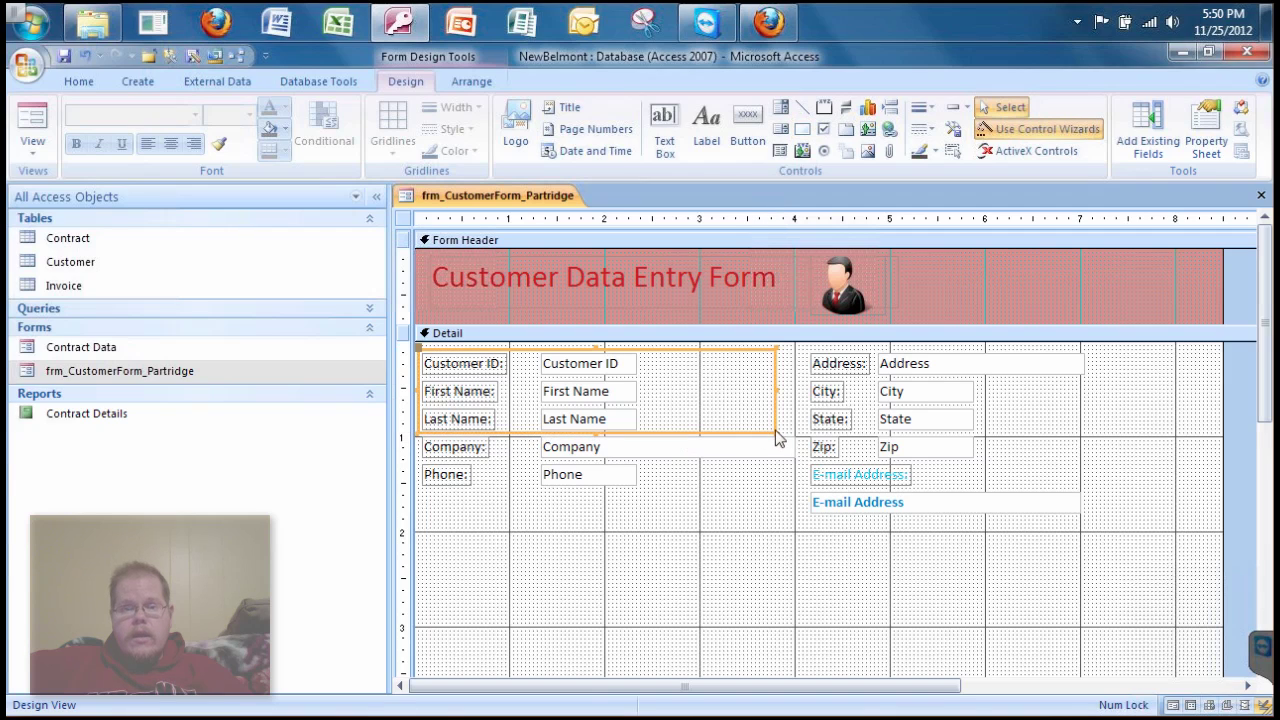
- Set the rectangle's border colour to red #BA1419 and its Back Style to Normal
click(1203, 136)
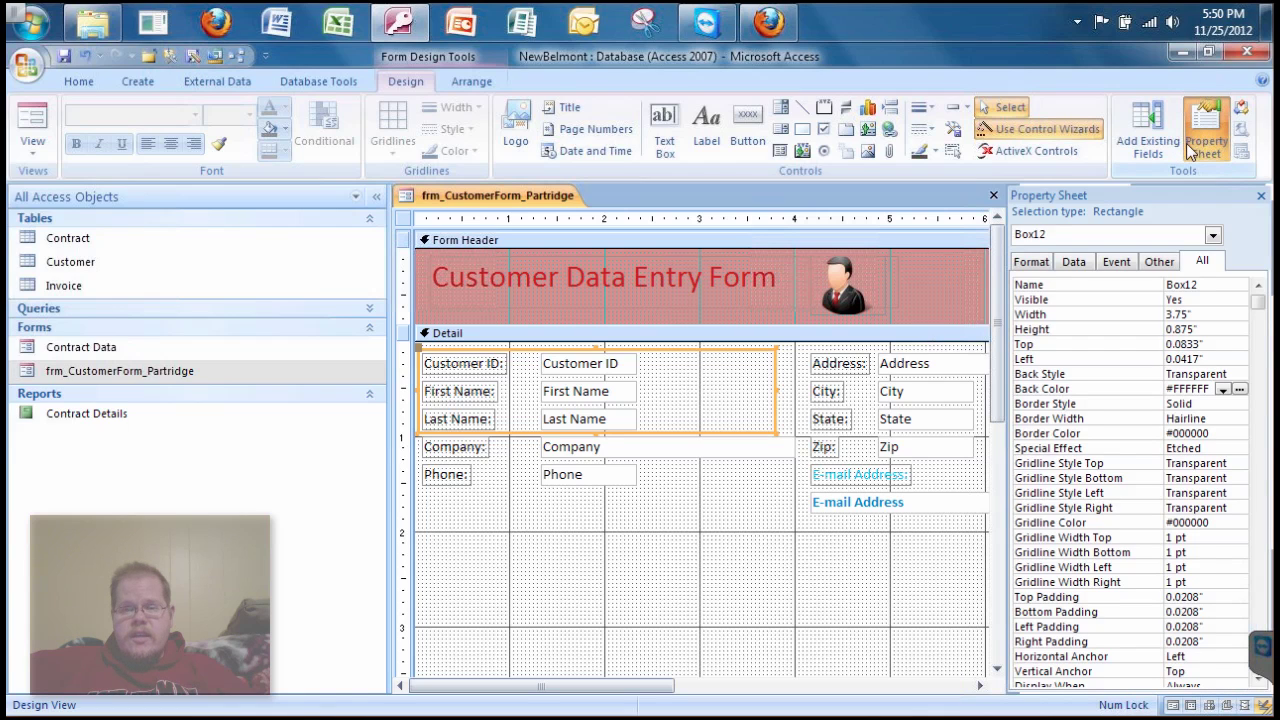
click(1030, 261)
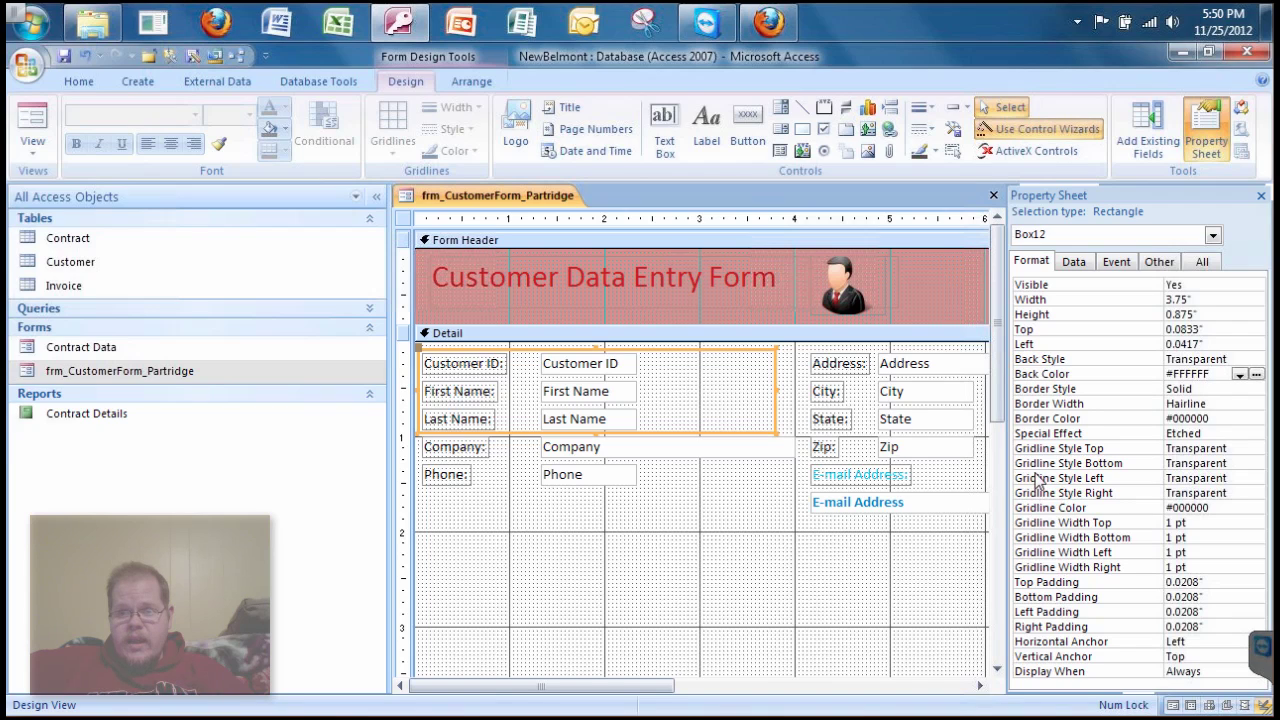
click(1219, 417)
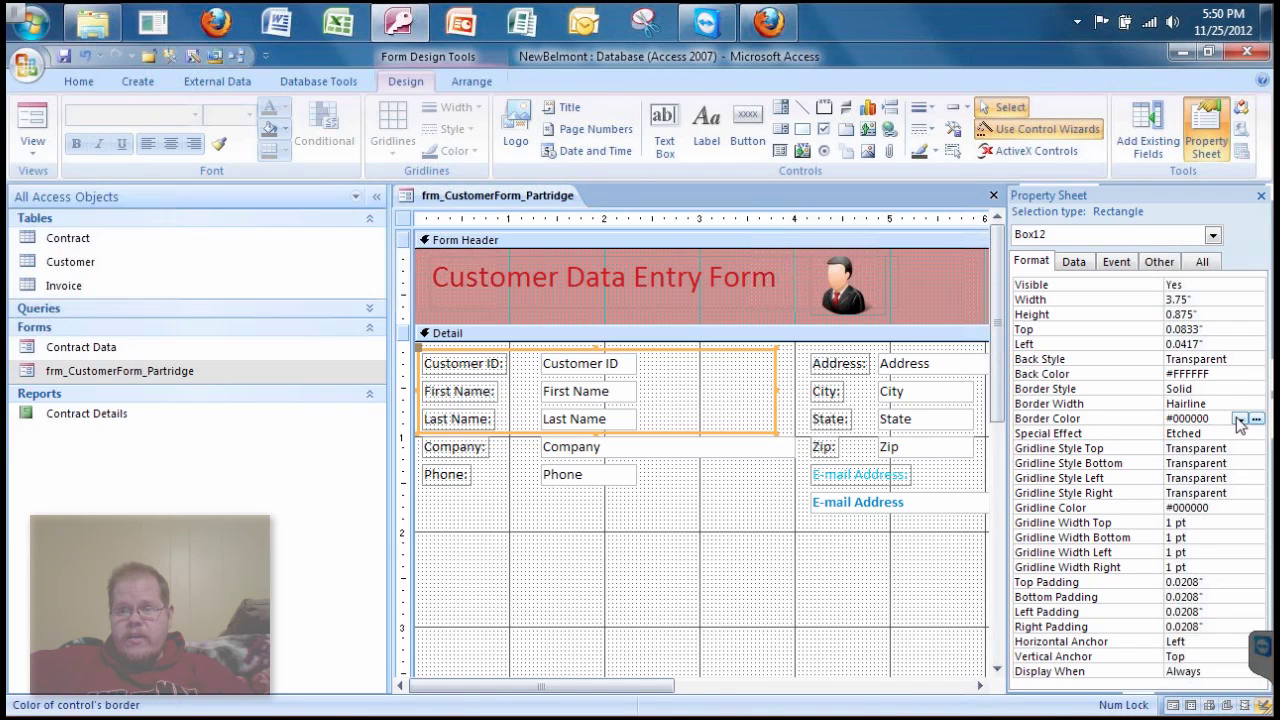
click(1256, 420)
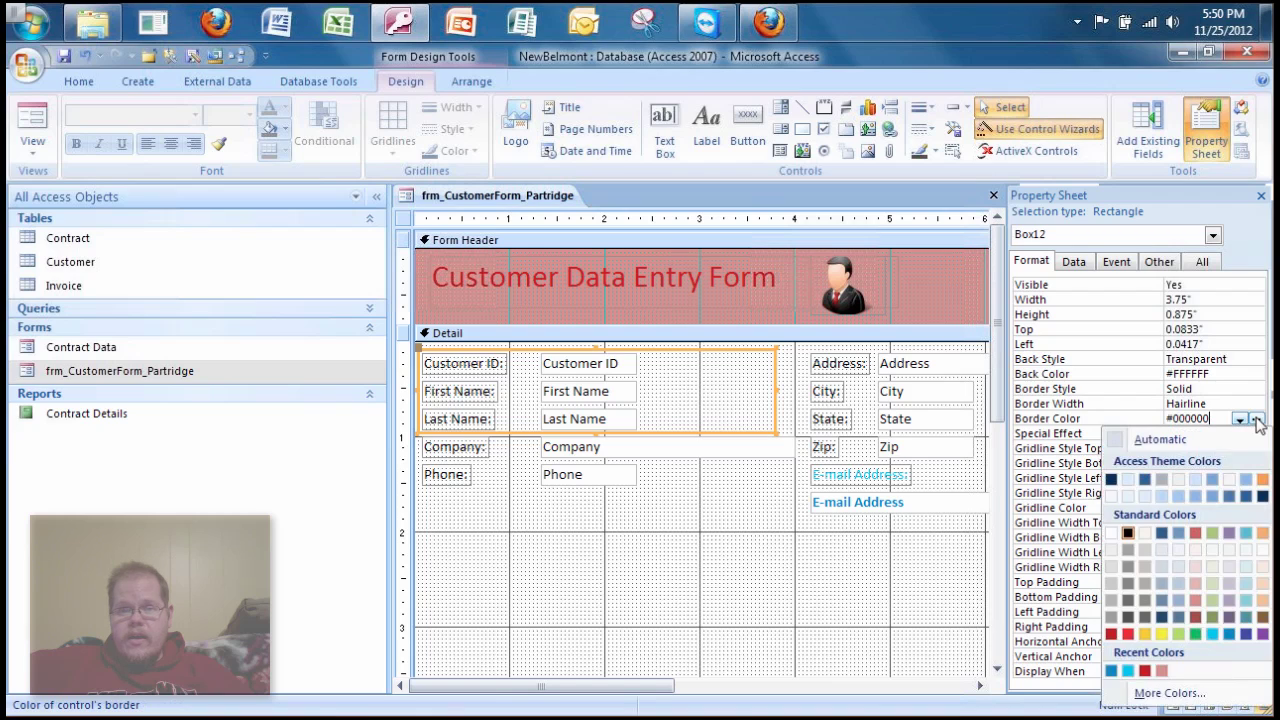
click(1111, 634)
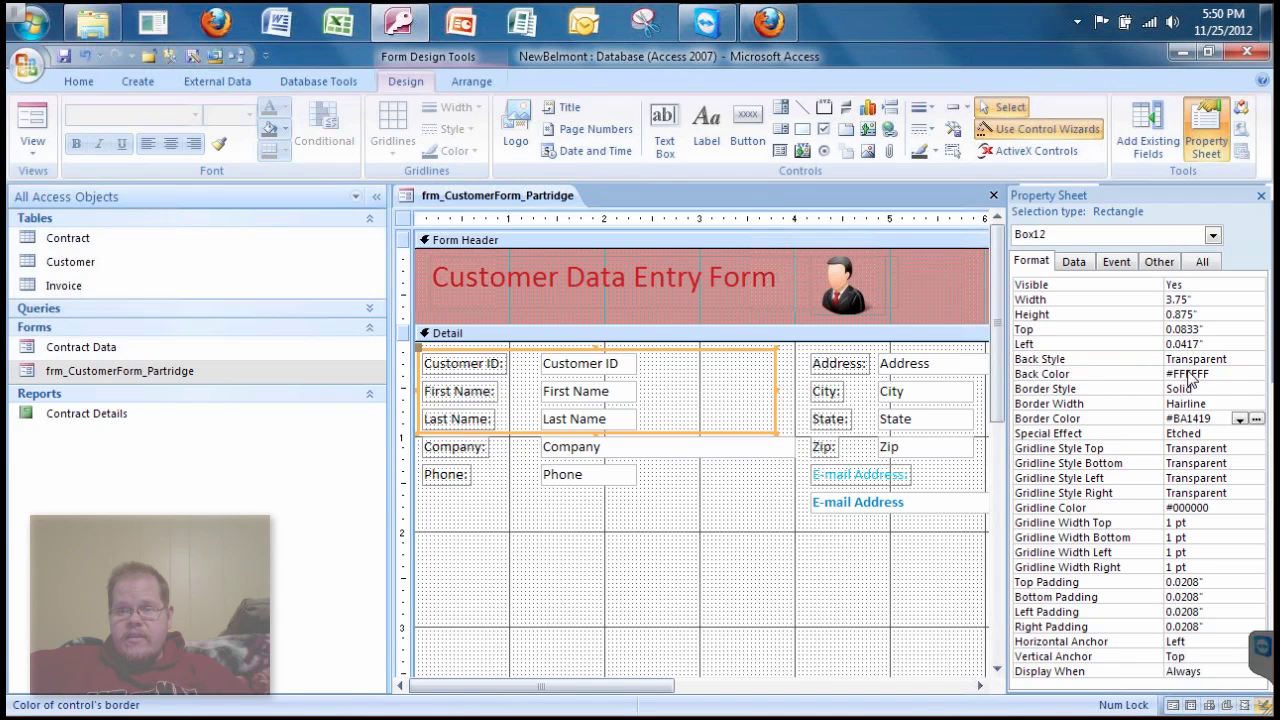
click(1245, 362)
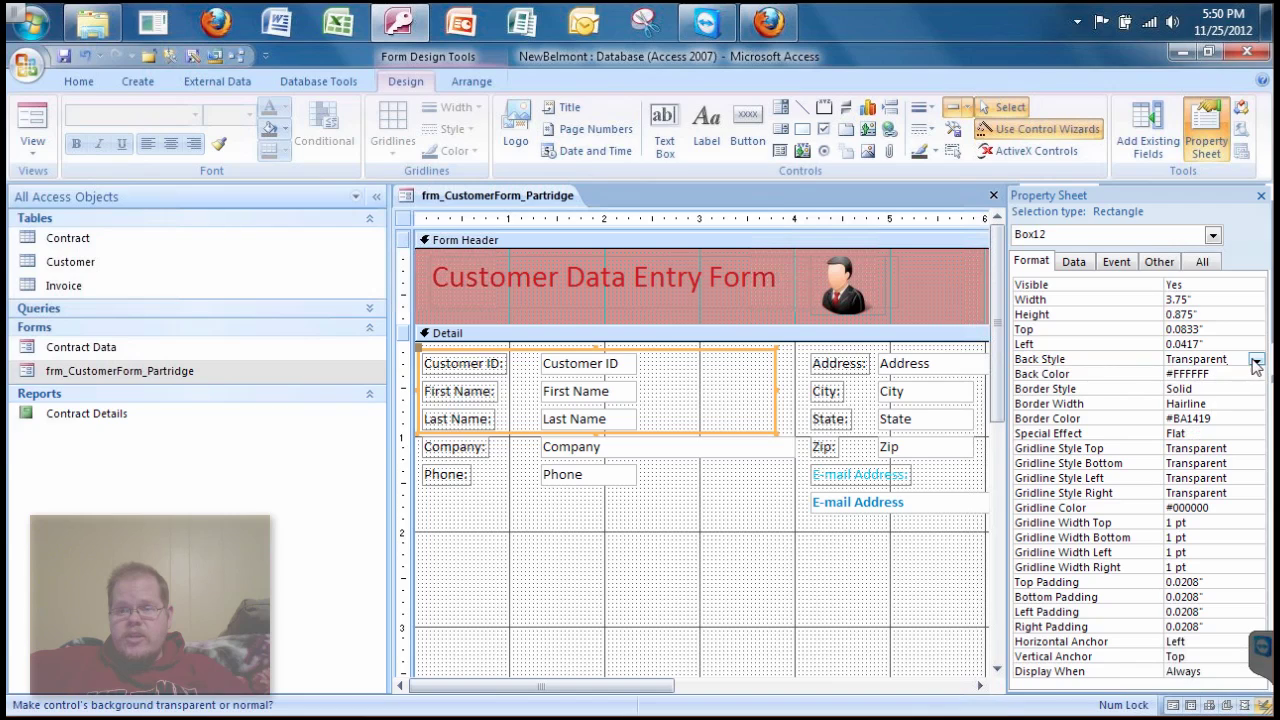
click(1256, 359)
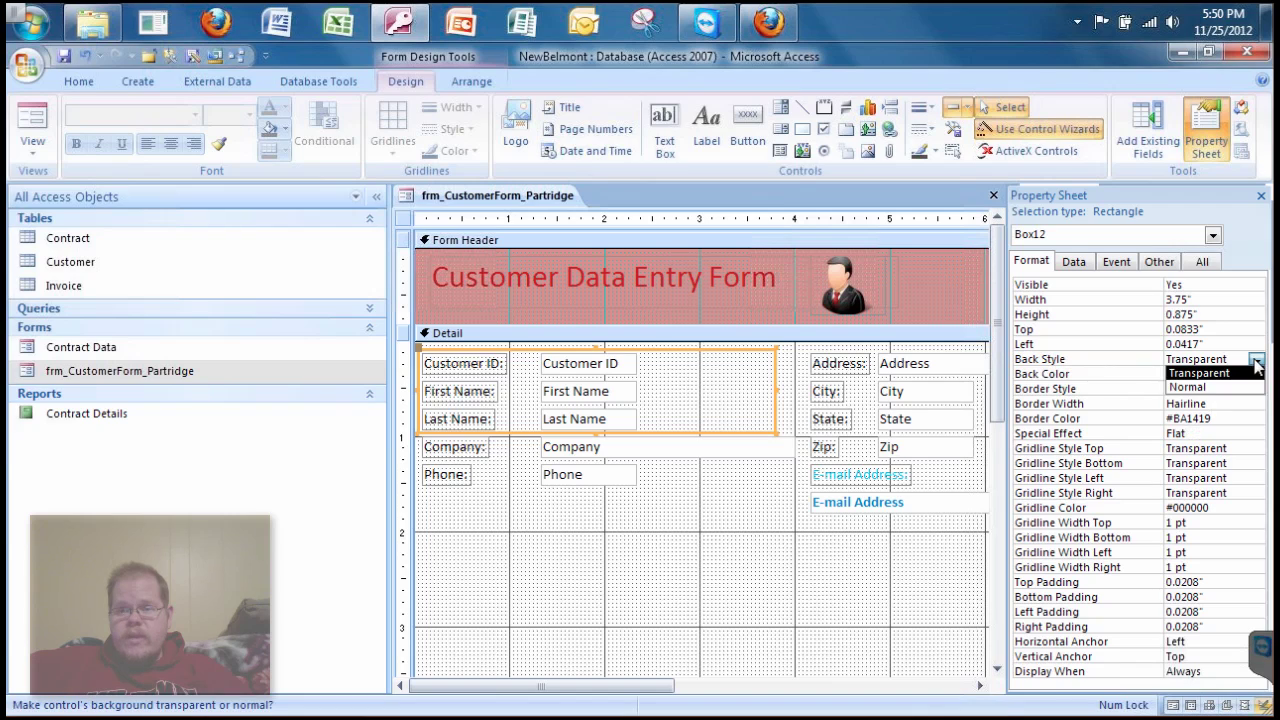
click(1190, 387)
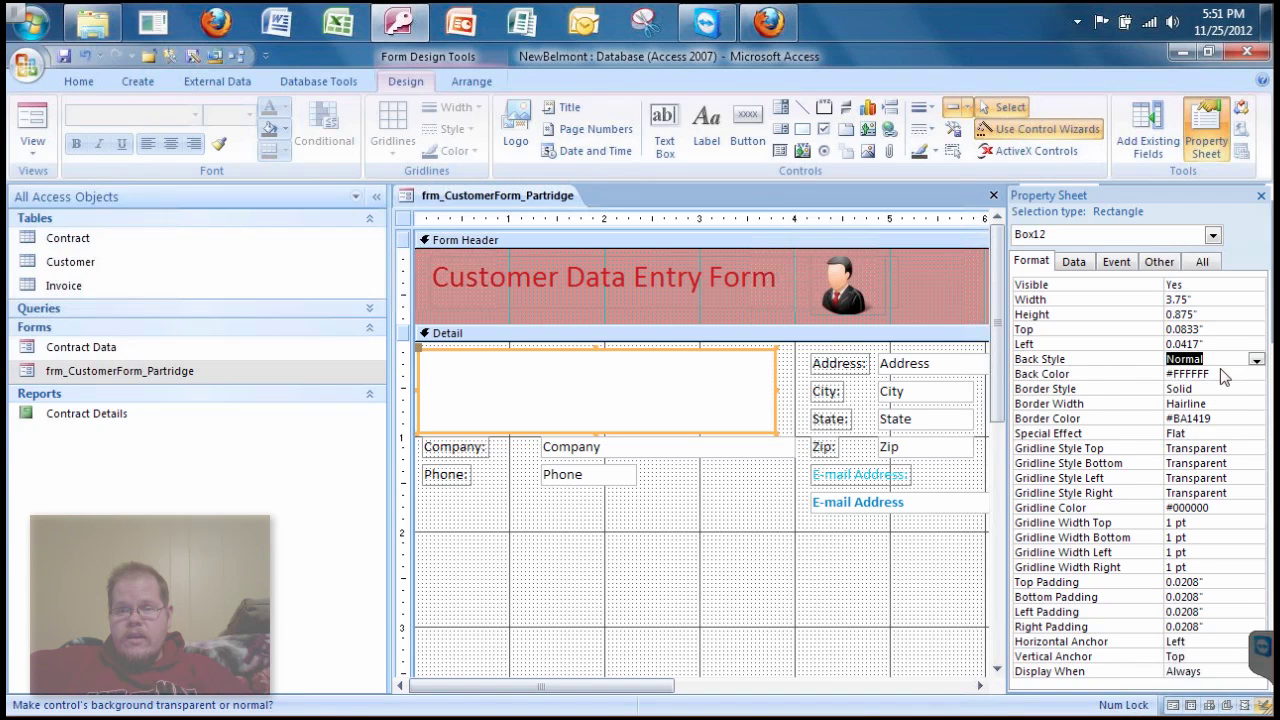
- Send the rectangle behind the first three fields with Position > Send to Back
right_click(653, 384)
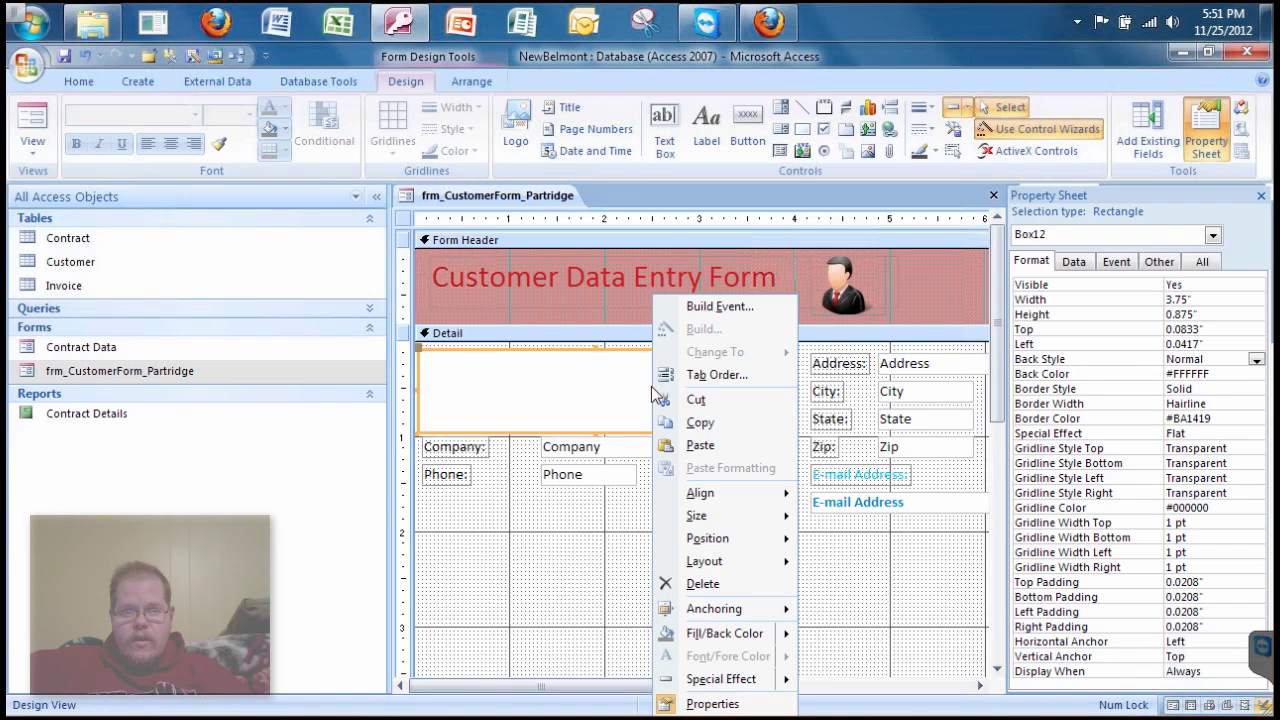
mouse_move(730, 541)
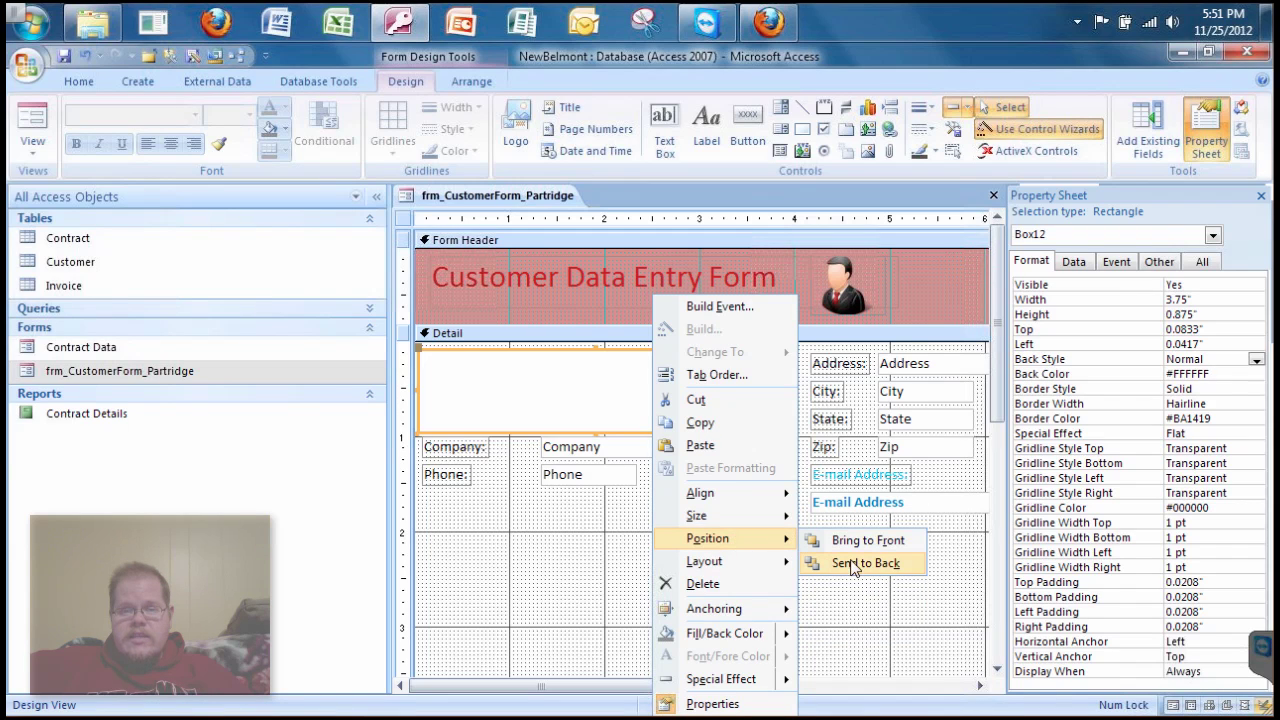
click(852, 564)
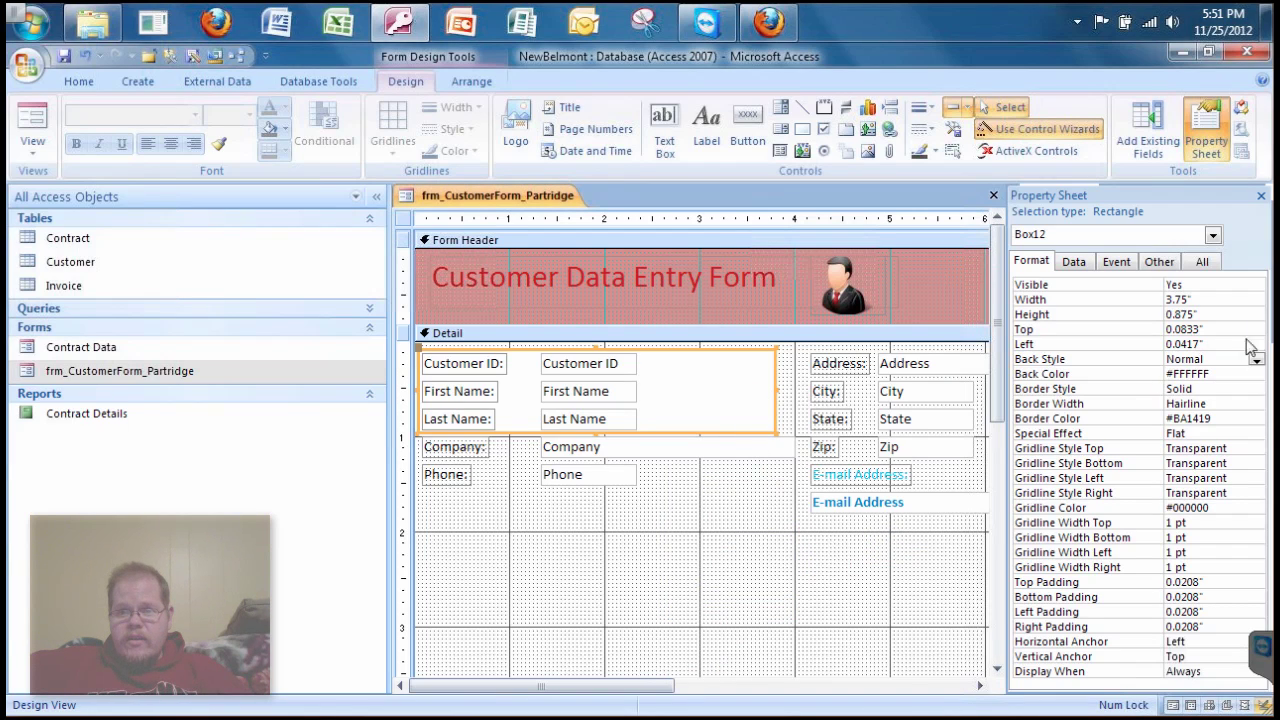
- Fill the rectangle with red #BA1419 and preview the form in Form view
click(1258, 376)
click(1257, 376)
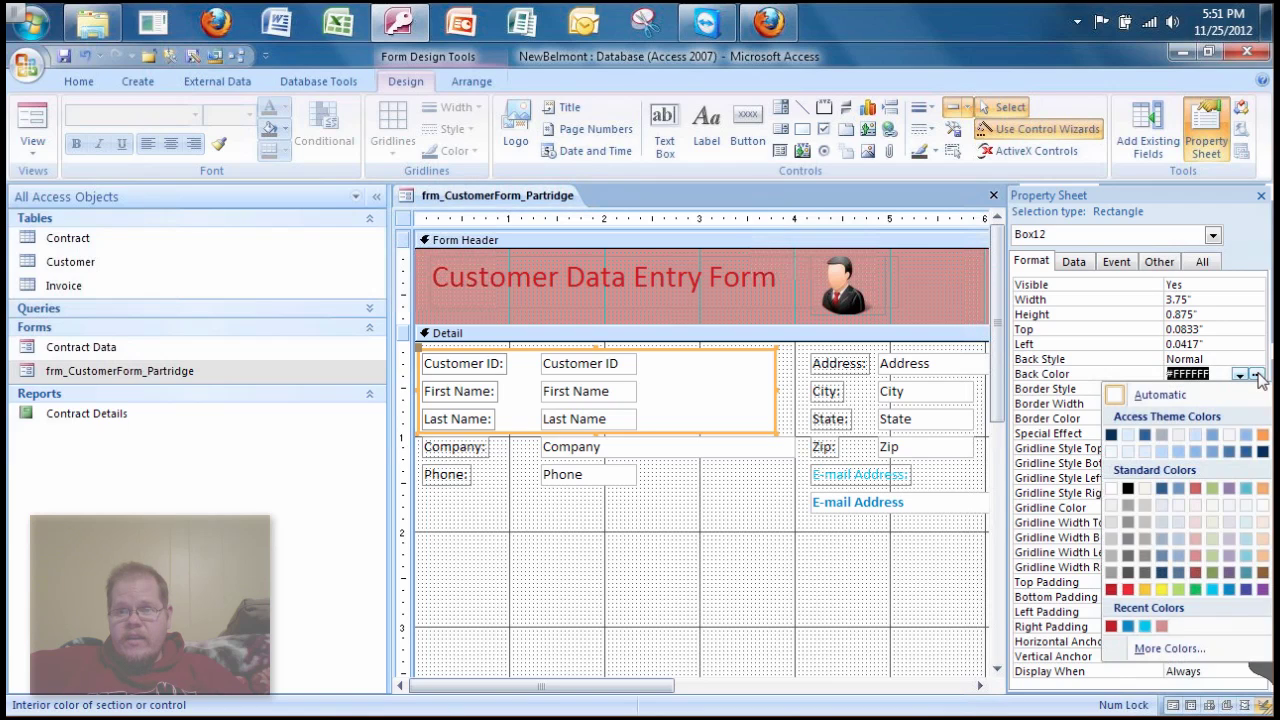
click(1111, 589)
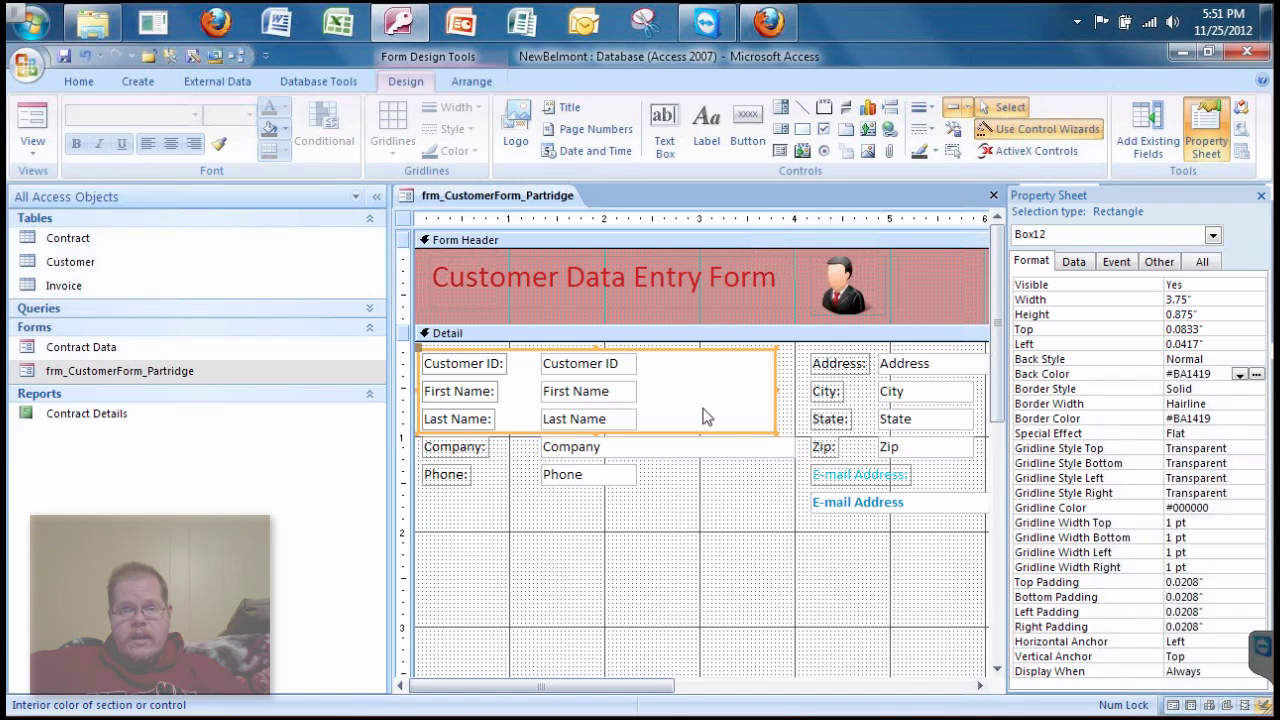
click(33, 121)
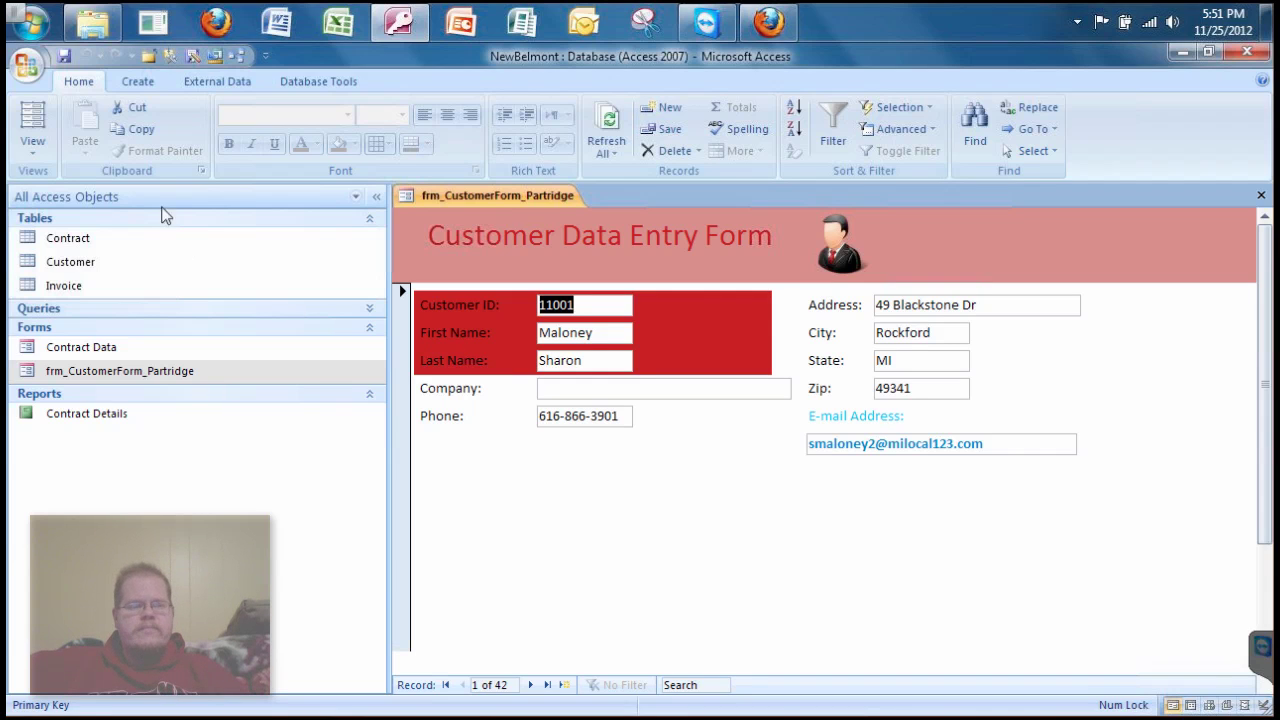
- Return the form to Design view and clear the rectangle selection
click(33, 148)
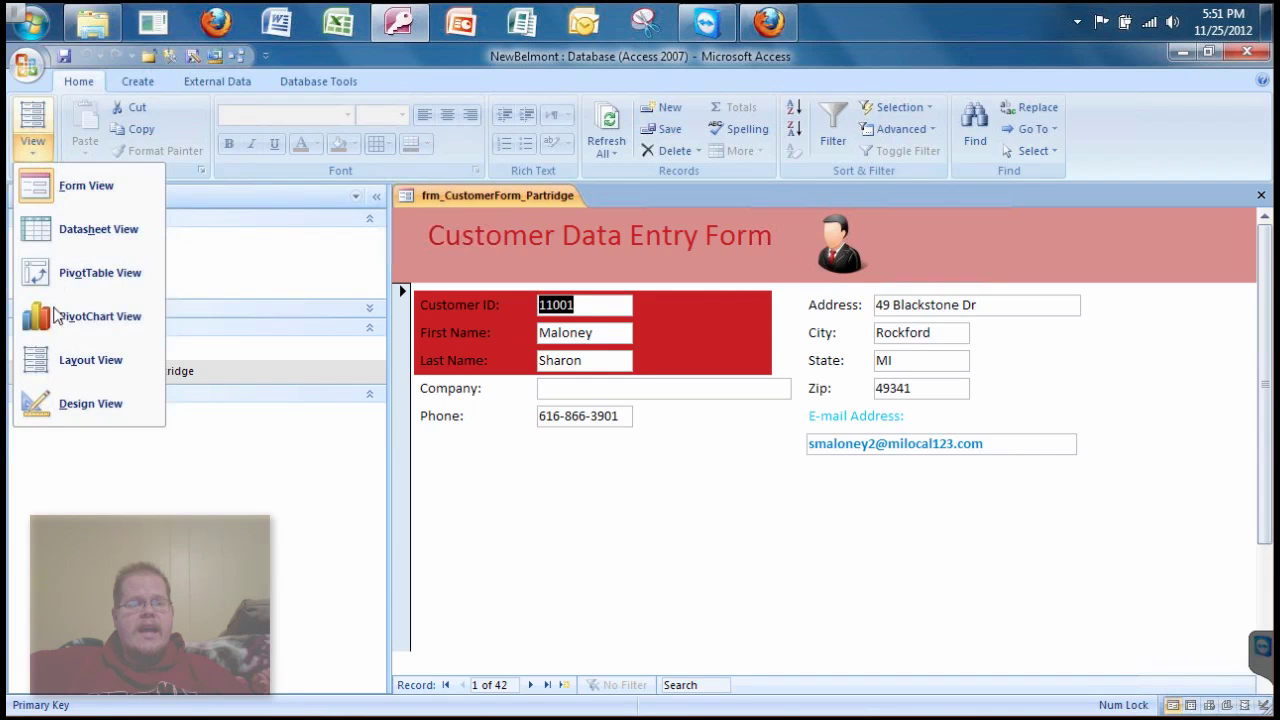
click(98, 405)
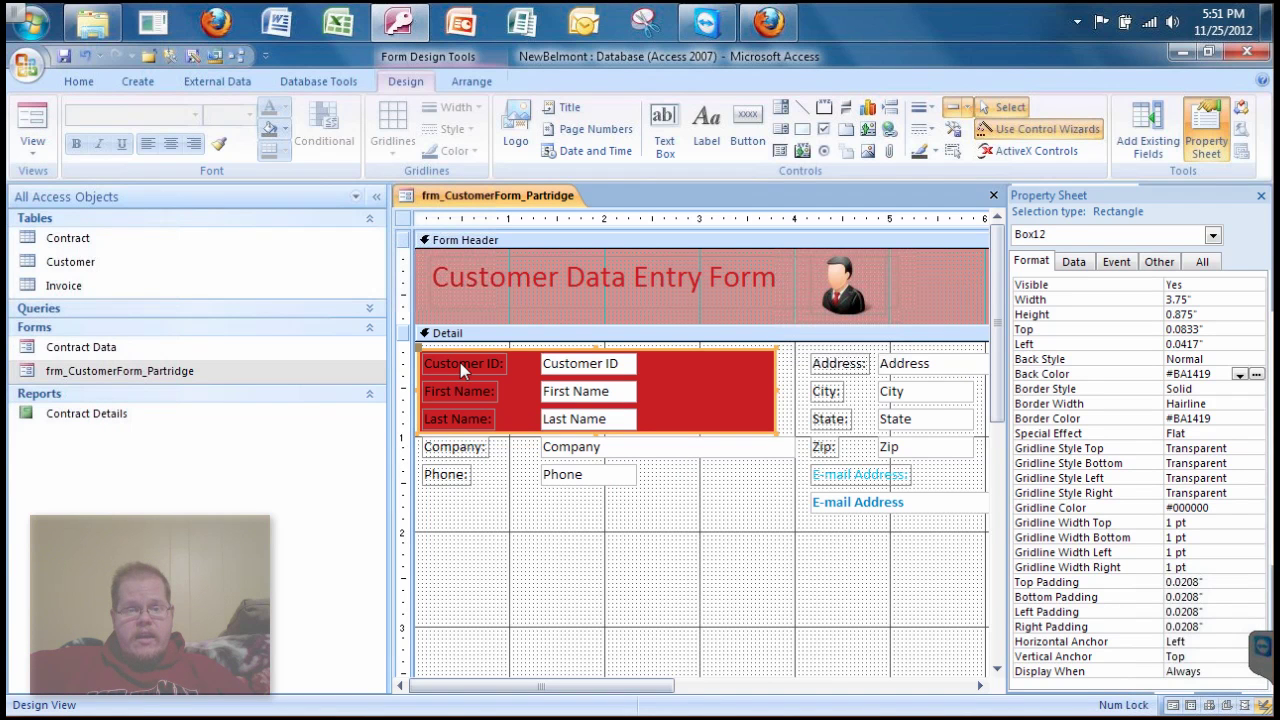
click(517, 545)
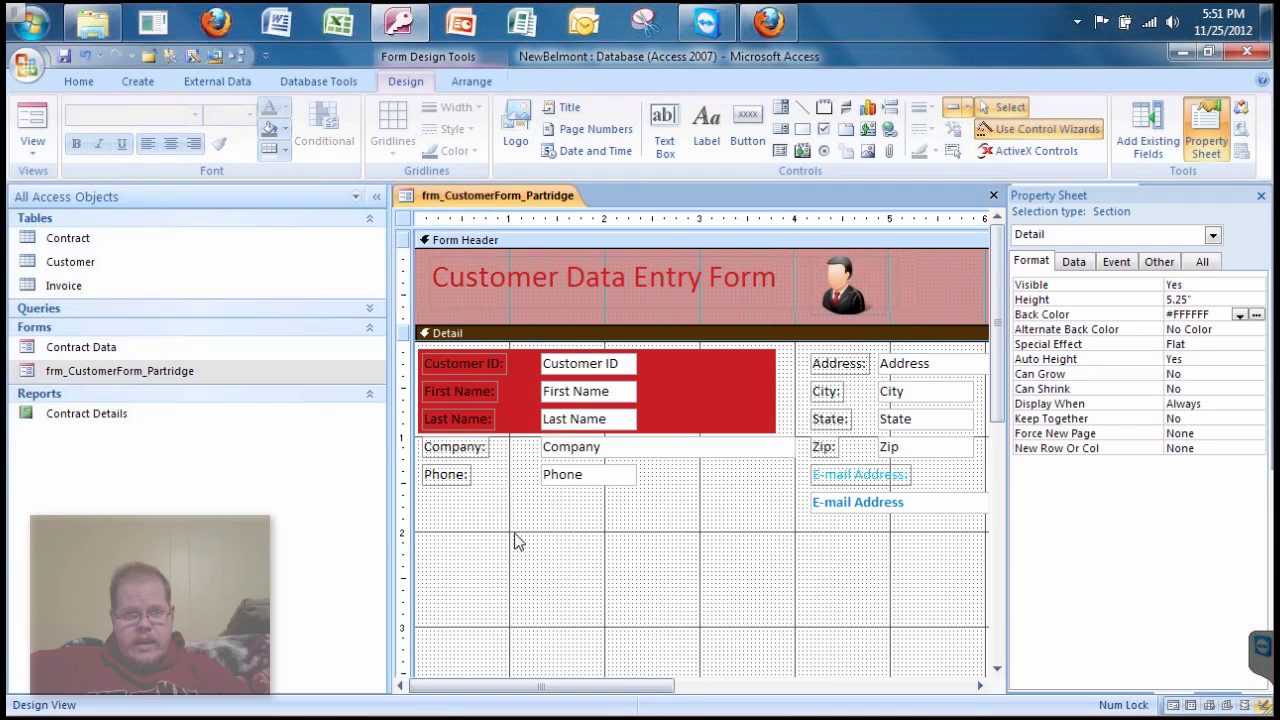
- Make the Customer ID, First Name and Last Name labels' text white
click(453, 360)
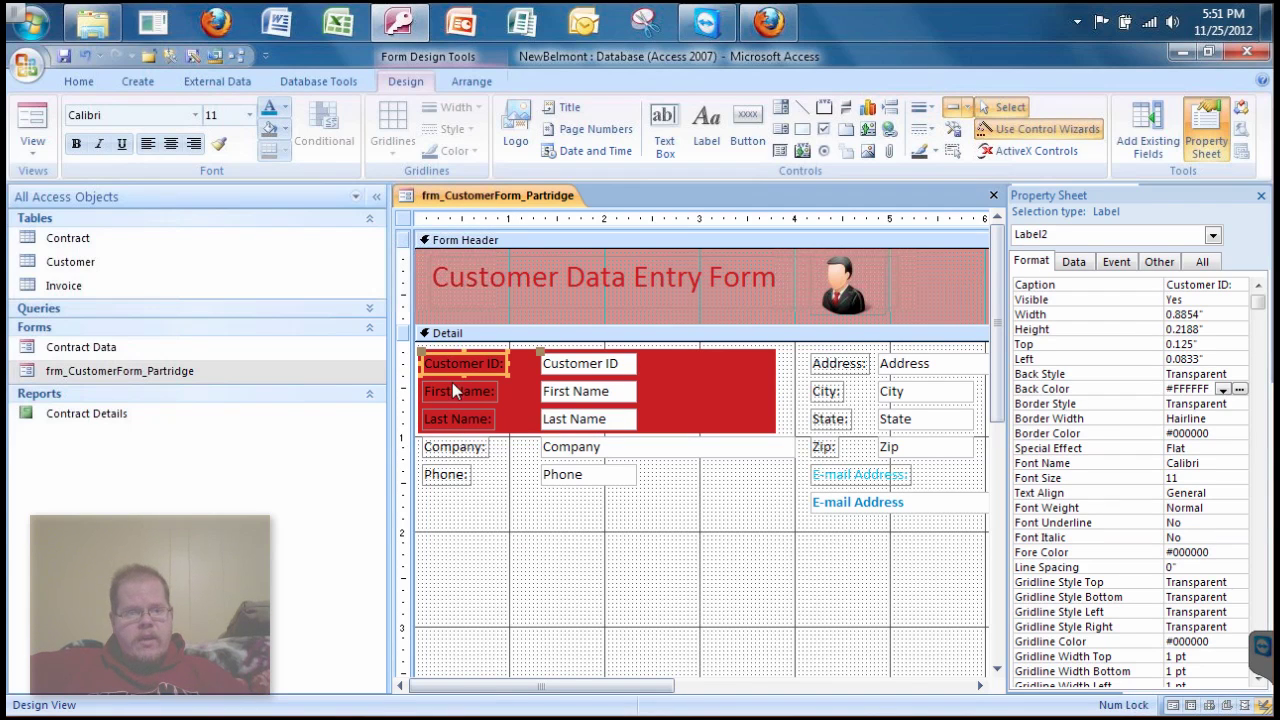
shift+click(452, 392)
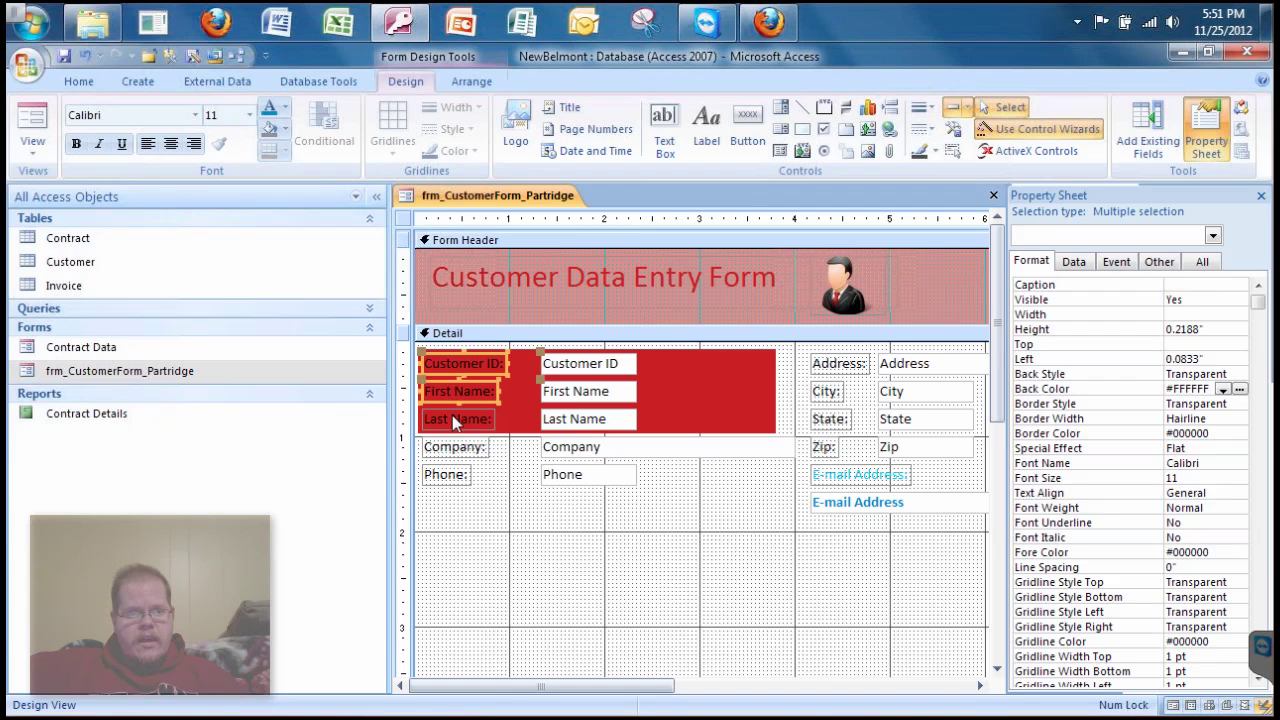
shift+click(455, 420)
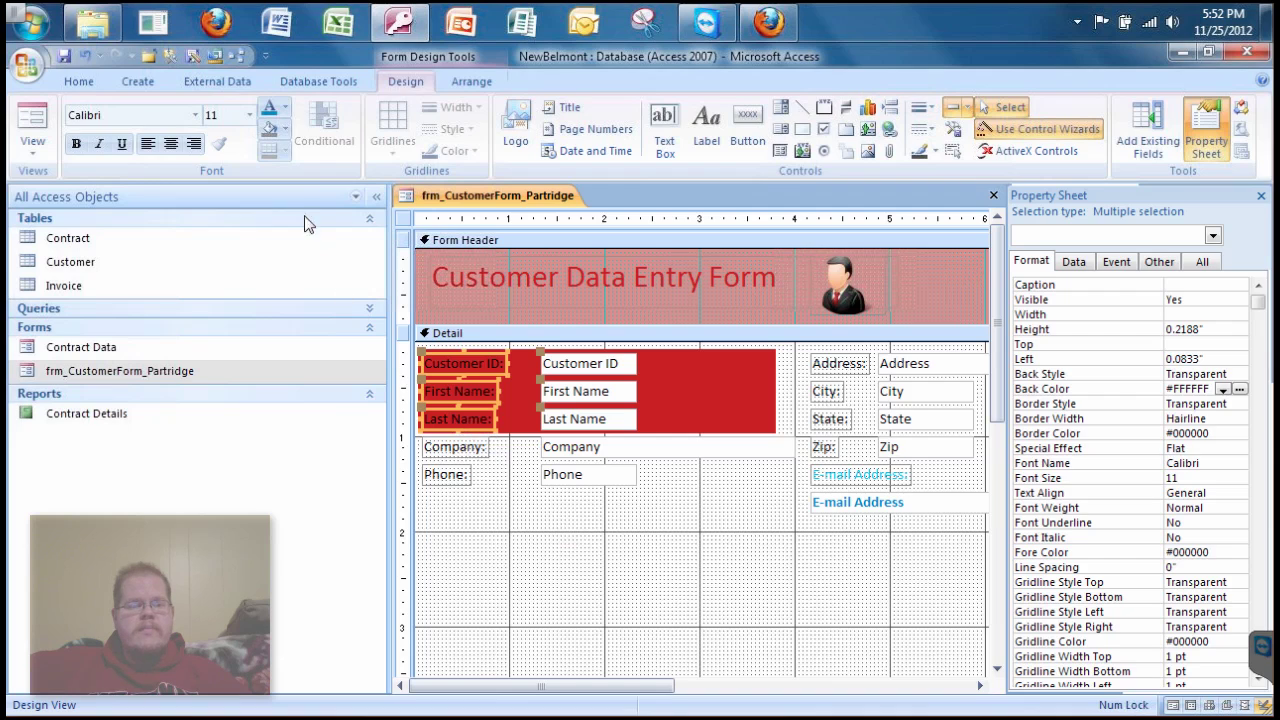
click(278, 110)
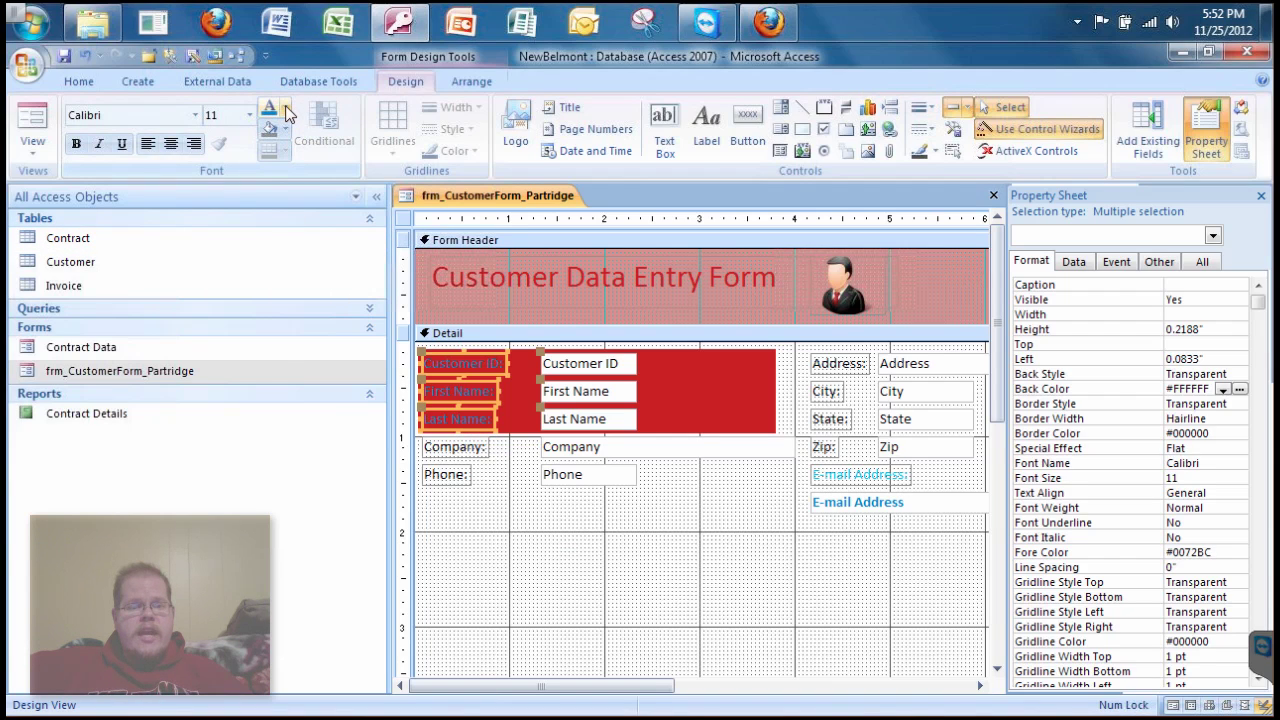
click(286, 111)
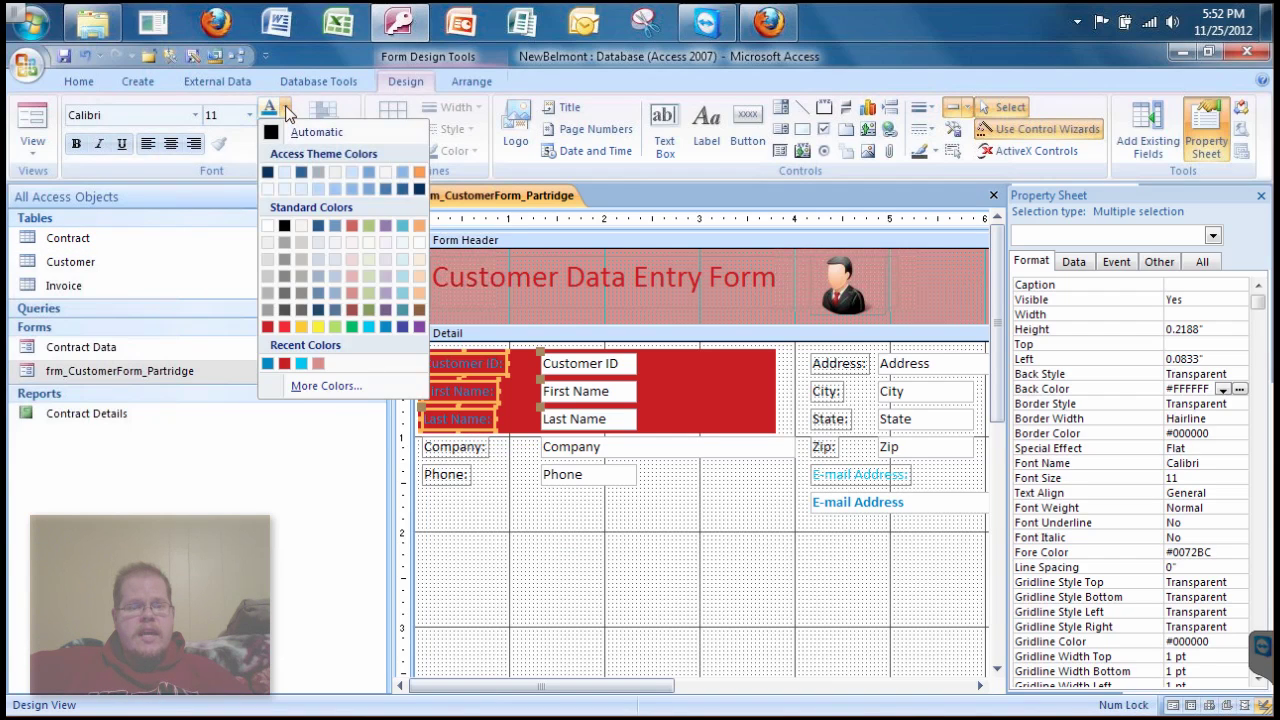
click(268, 189)
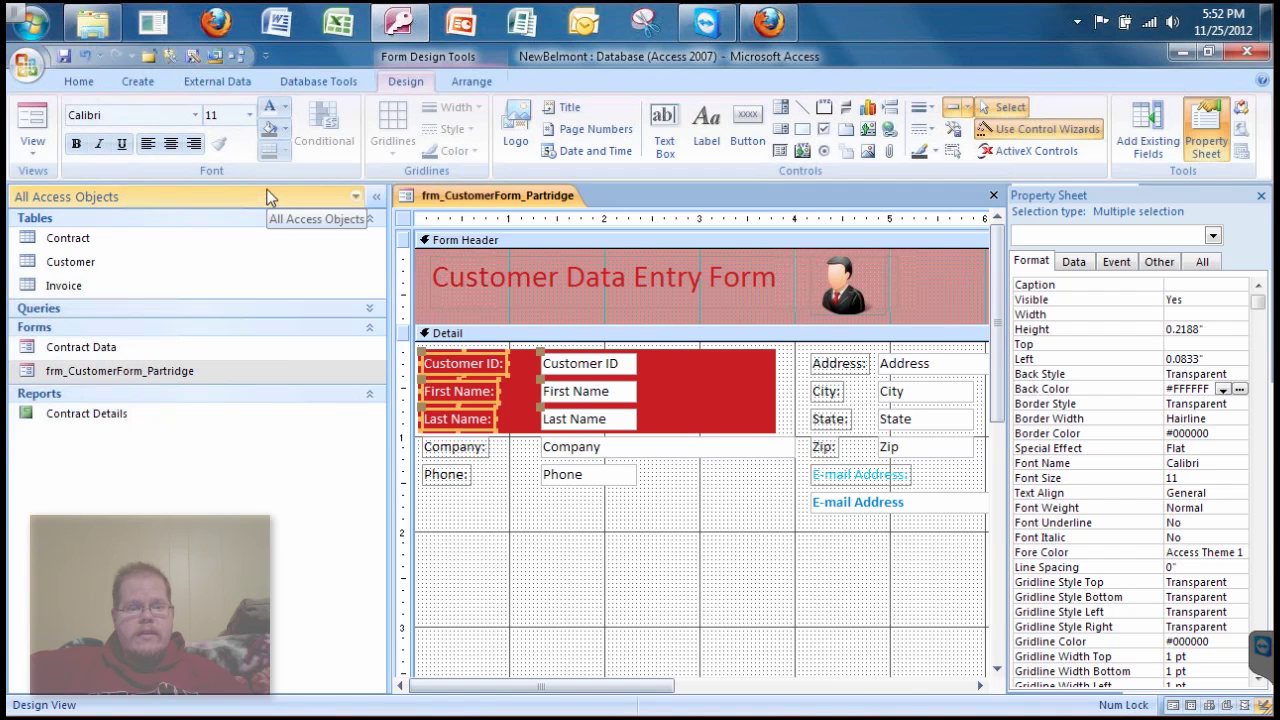
click(557, 580)
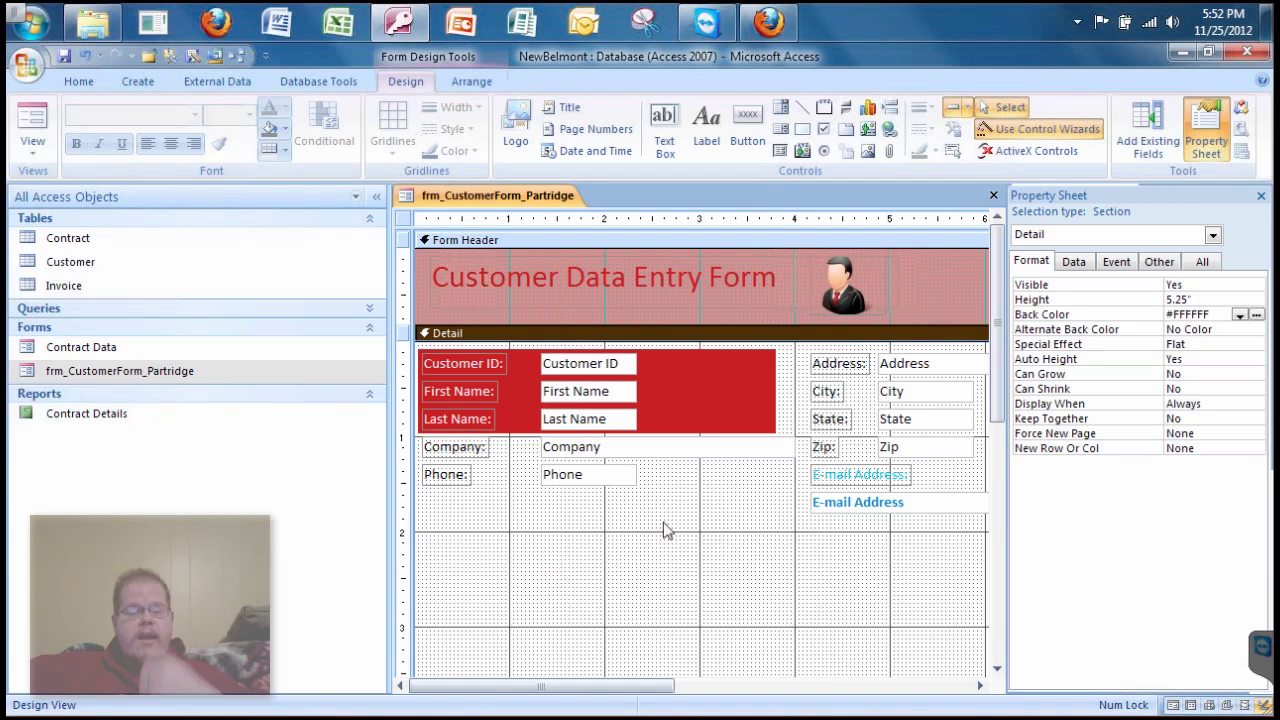
- Keep the red rectangle's Visible at Yes and set its Special Effect to Chiseled
click(727, 403)
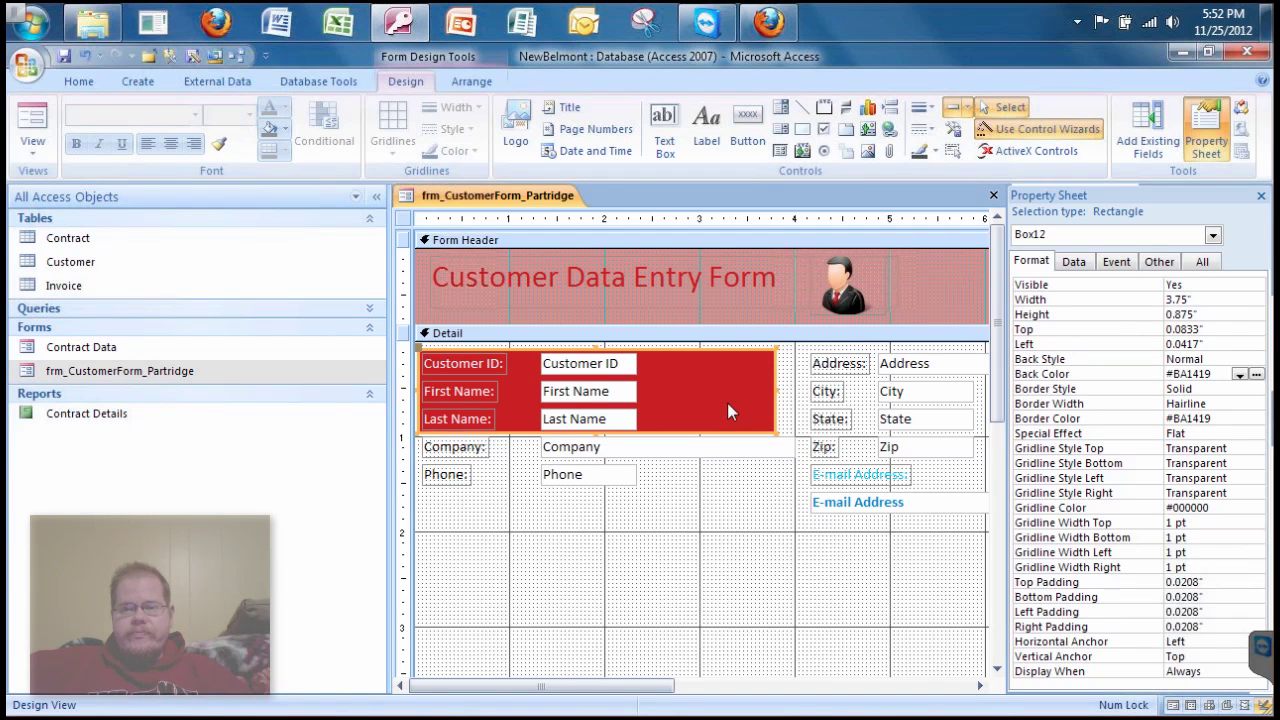
click(1225, 284)
click(1256, 286)
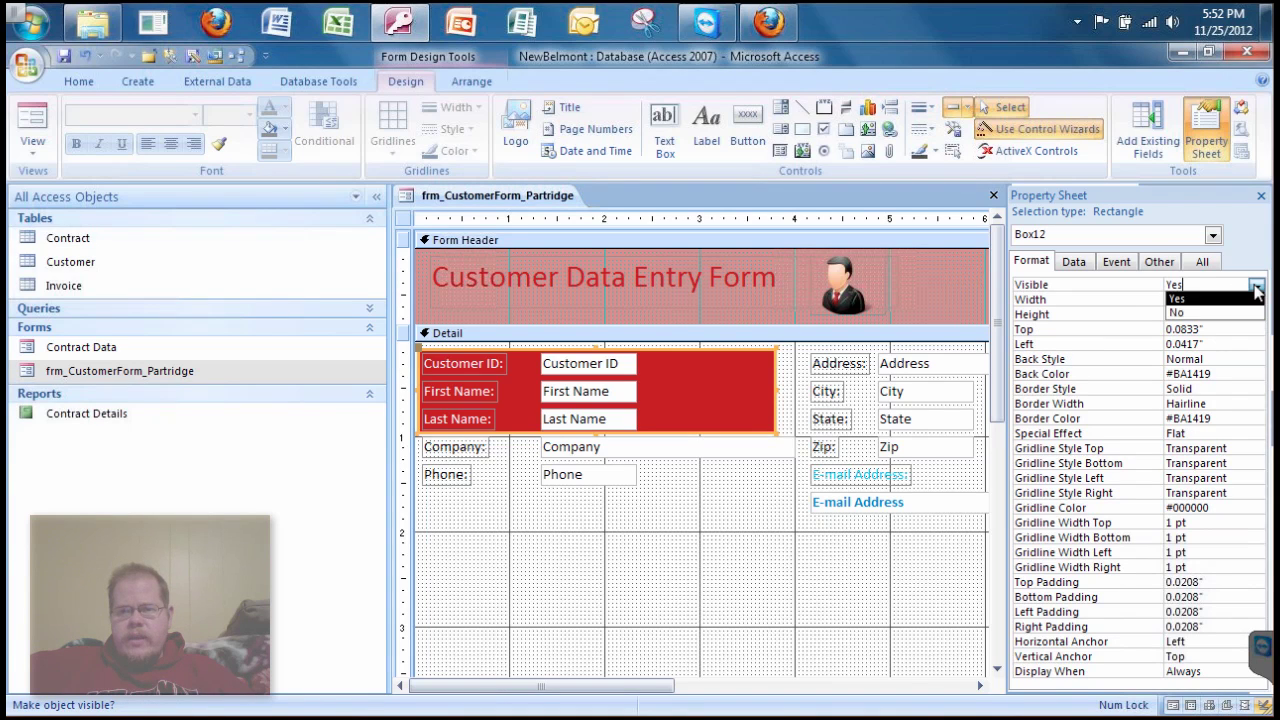
click(1220, 299)
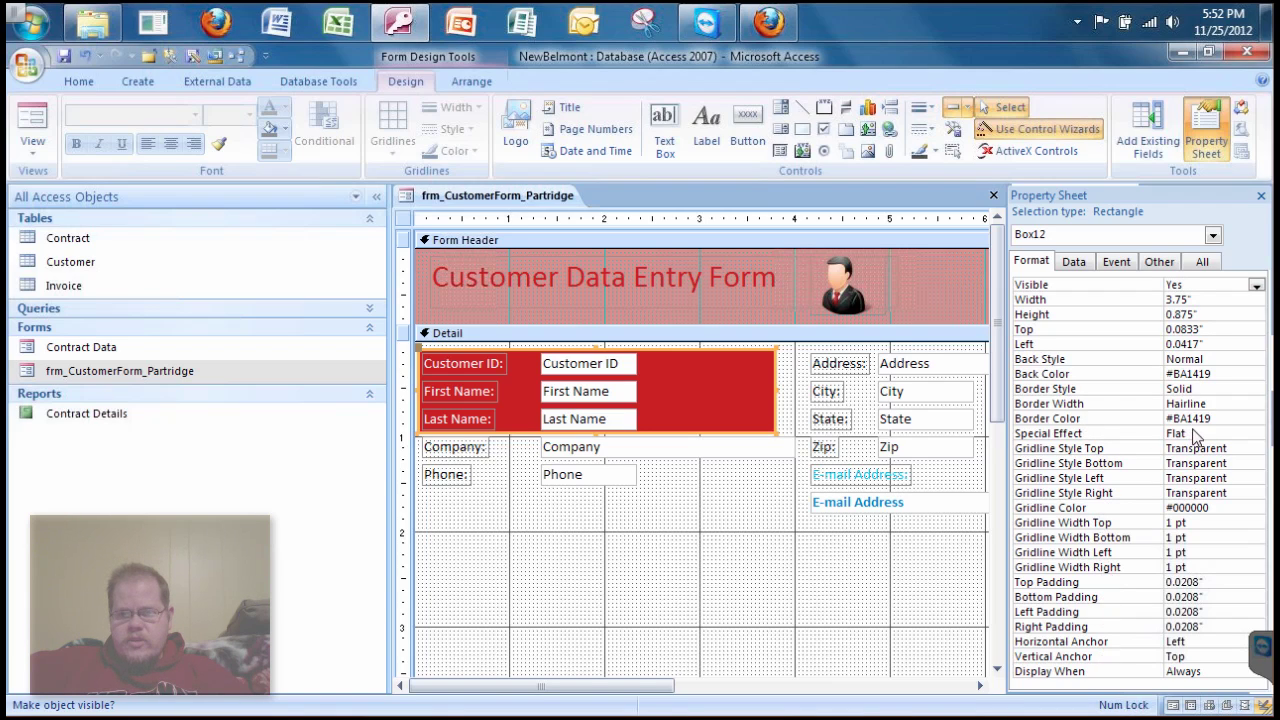
click(1254, 435)
click(1256, 435)
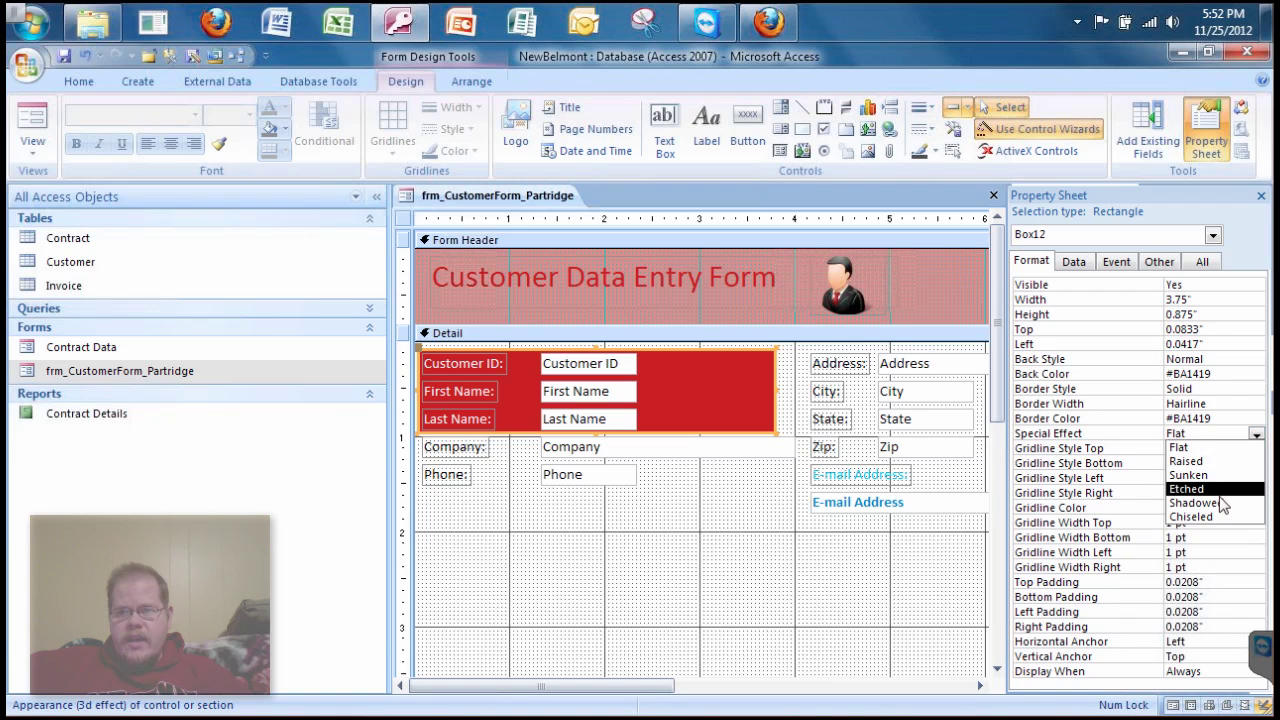
click(1210, 518)
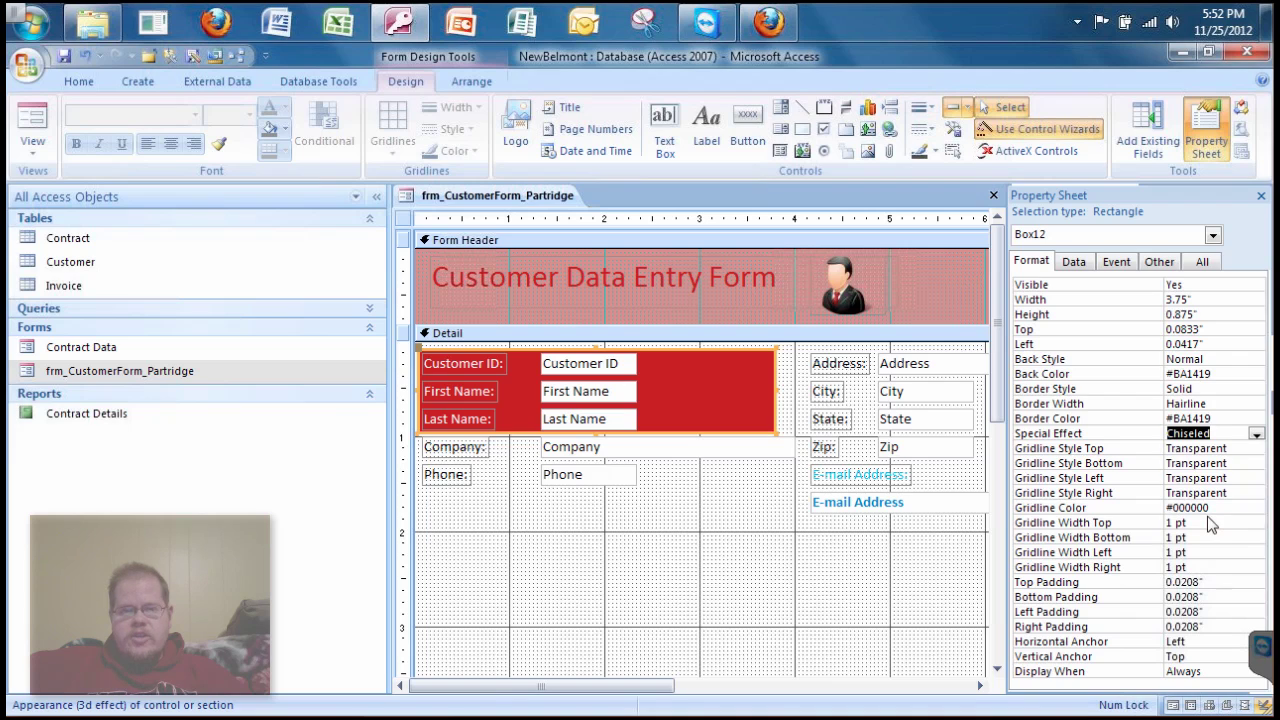